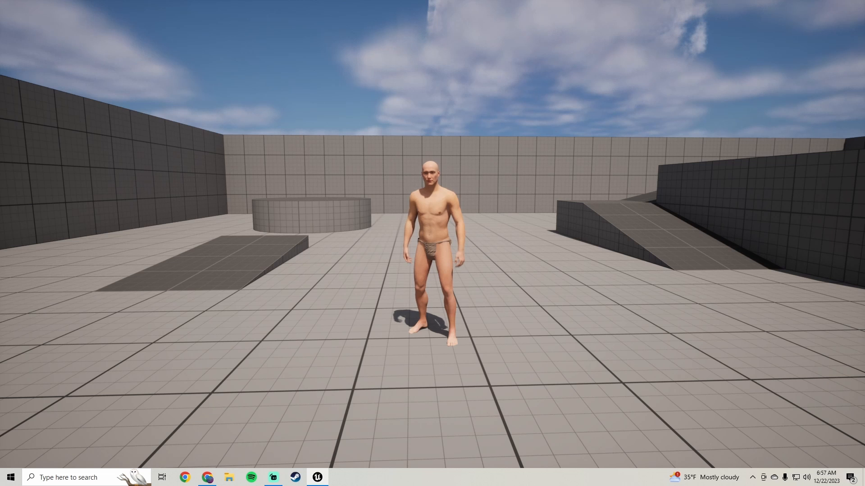
Test the on-screen axis value print-out in the running game and try the character's camera and movement controls
{"action": "scroll", "coordinate": [432, 244], "scroll_direction": "up", "scroll_amount": 1}
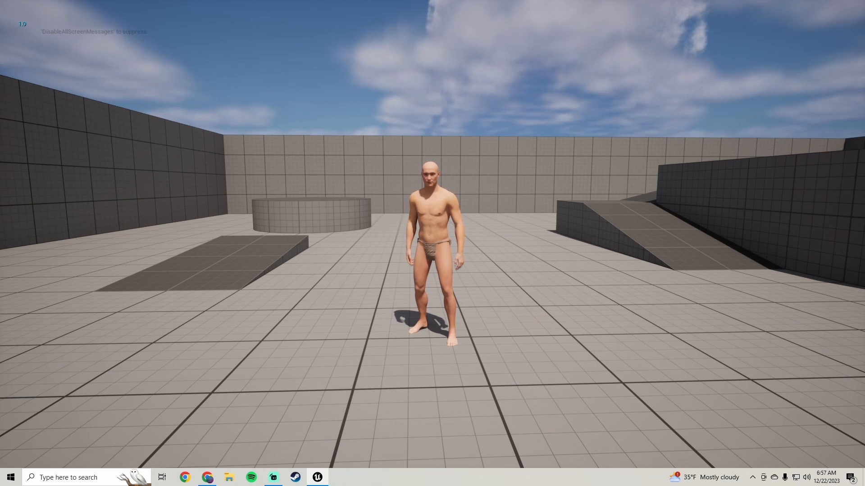
{"action": "scroll", "coordinate": [433, 243], "scroll_direction": "down", "scroll_amount": 1}
{"action": "scroll", "coordinate": [433, 243], "scroll_direction": "up", "scroll_amount": 1}
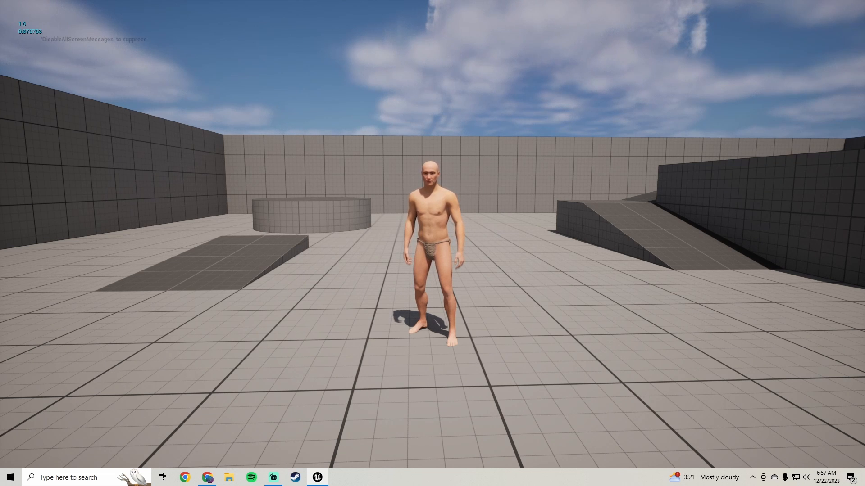
{"action": "scroll", "coordinate": [433, 244], "scroll_direction": "up", "scroll_amount": 1}
{"action": "scroll", "coordinate": [432, 243], "scroll_direction": "down", "scroll_amount": 2}
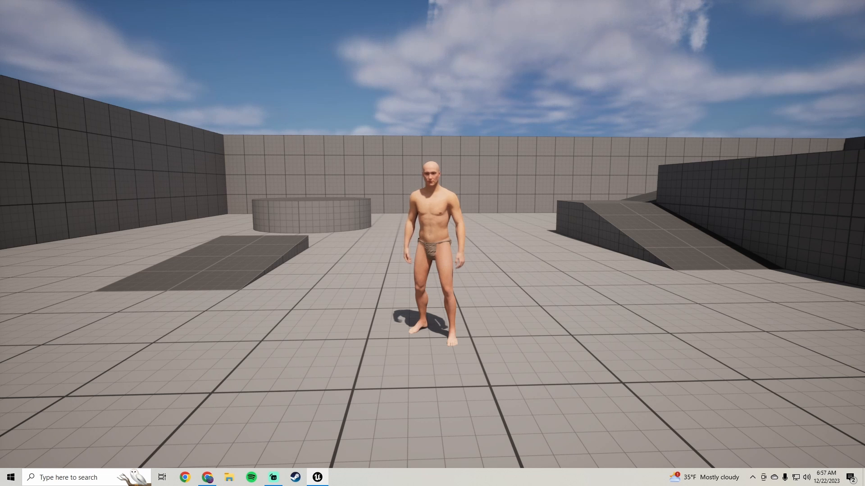
{"action": "scroll", "coordinate": [432, 244], "scroll_direction": "down", "scroll_amount": 2}
{"action": "scroll", "coordinate": [432, 243], "scroll_direction": "up", "scroll_amount": 1}
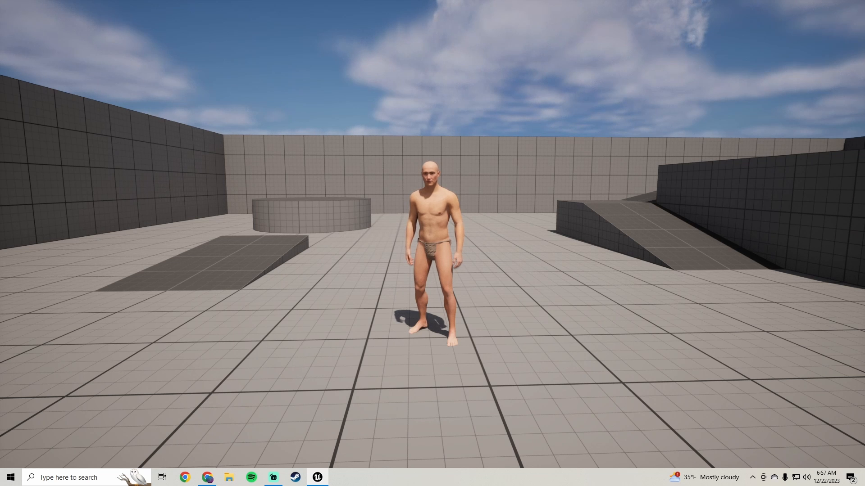
{"action": "scroll", "coordinate": [432, 243], "scroll_direction": "down", "scroll_amount": 1}
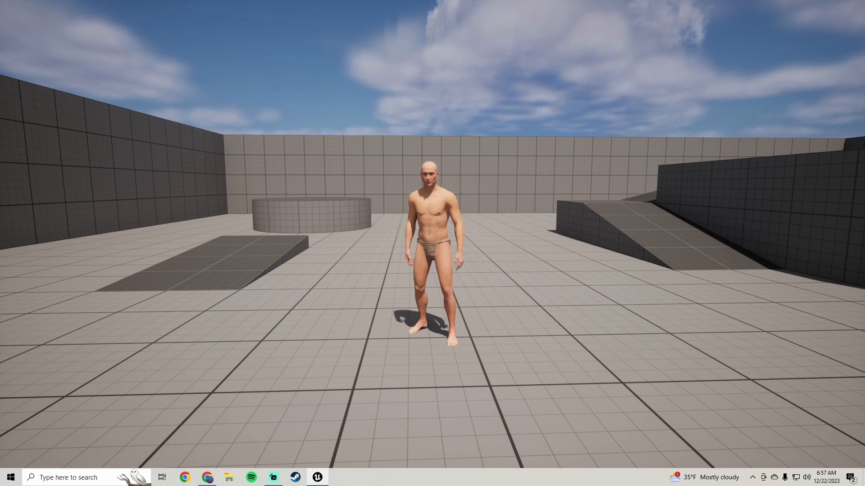
{"action": "scroll", "coordinate": [432, 243], "scroll_direction": "down", "scroll_amount": 3}
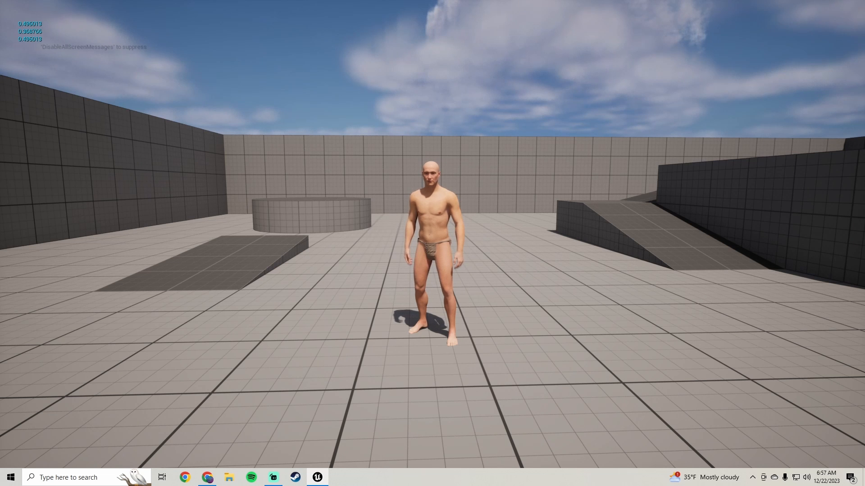
{"action": "scroll", "coordinate": [433, 243], "scroll_direction": "down", "scroll_amount": 1}
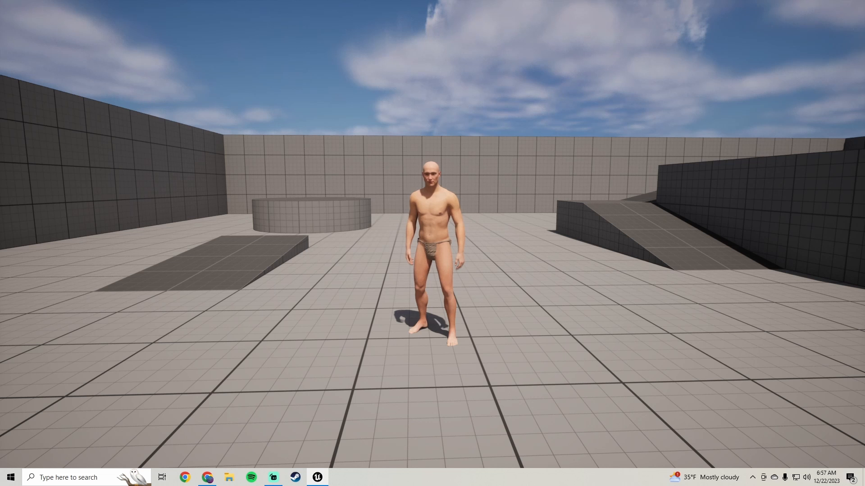
{"action": "scroll", "coordinate": [432, 243], "scroll_direction": "down", "scroll_amount": 2}
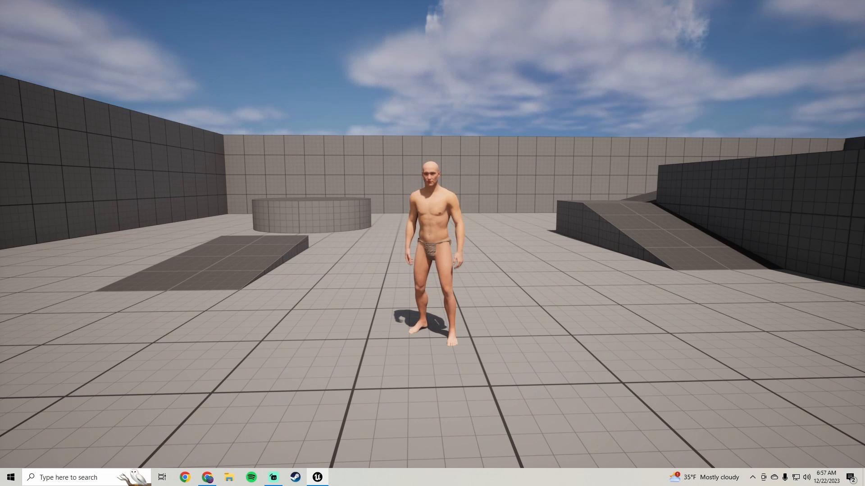
{"action": "left_click", "coordinate": [432, 244]}
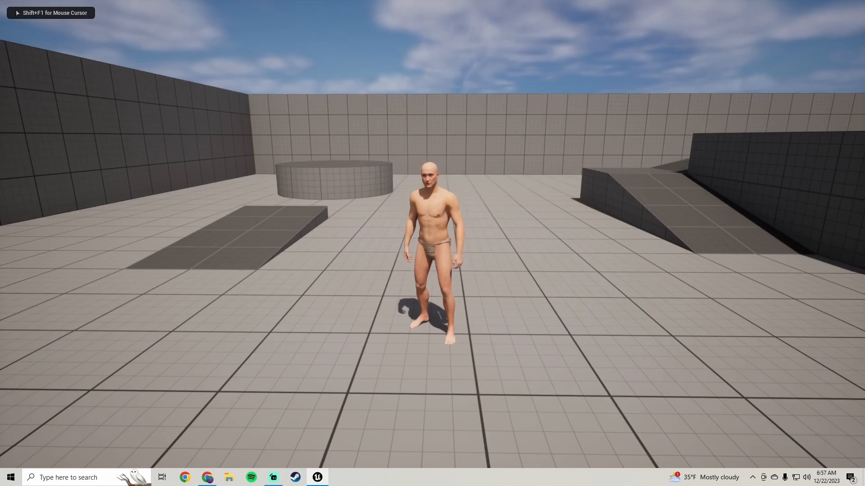
{"action": "key", "text": "w"}
{"action": "key", "text": "s"}
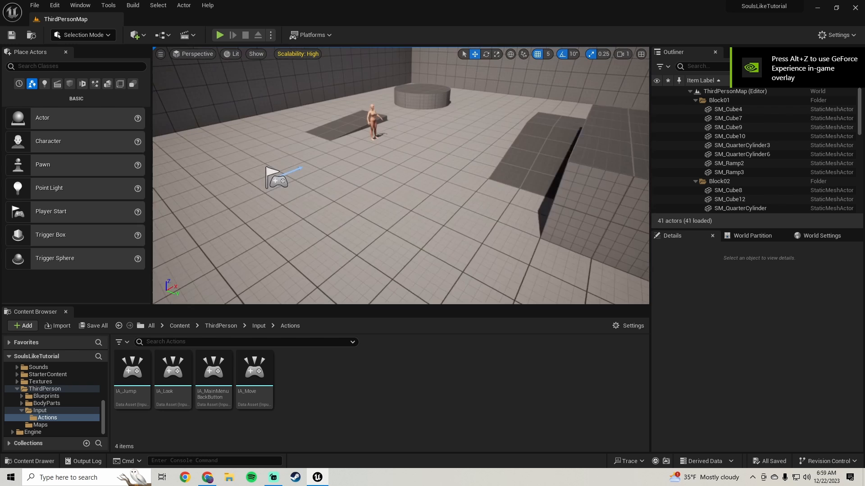
{"action": "mouse_move", "coordinate": [458, 185]}
{"action": "right_mouse_down"}
{"action": "mouse_move", "coordinate": [437, 188]}
{"action": "mouse_move", "coordinate": [463, 158]}
{"action": "mouse_move", "coordinate": [458, 185]}
{"action": "right_mouse_up"}
{"action": "key", "text": "w"}
{"action": "key", "text": "s"}
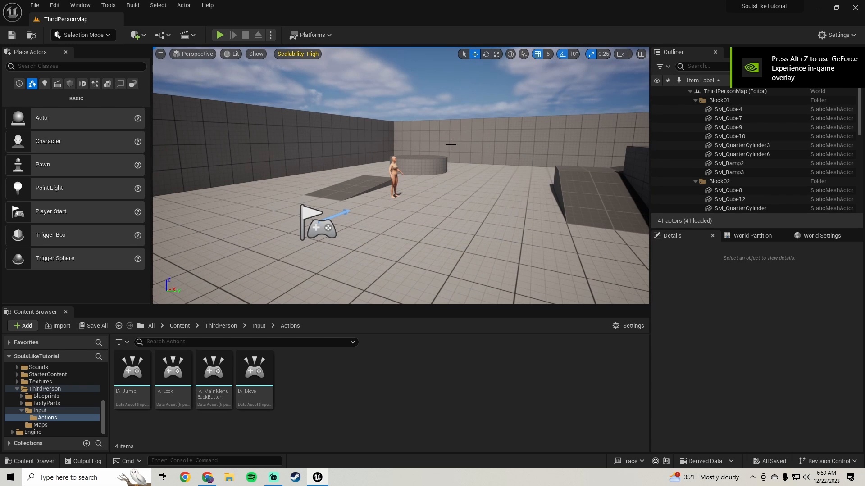
Open the Raw Input plugin settings in the Project Settings
{"action": "left_click", "coordinate": [55, 6]}
{"action": "left_click", "coordinate": [101, 135]}
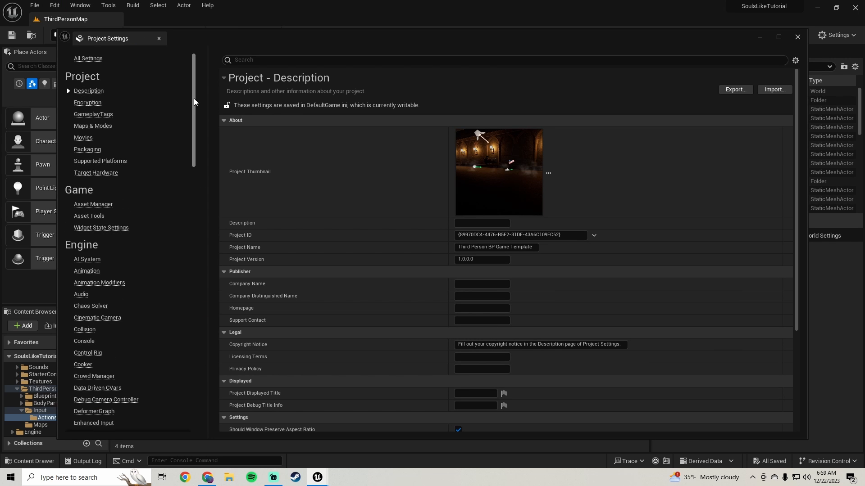
{"action": "left_click_drag", "start_coordinate": [194, 99], "coordinate": [214, 392]}
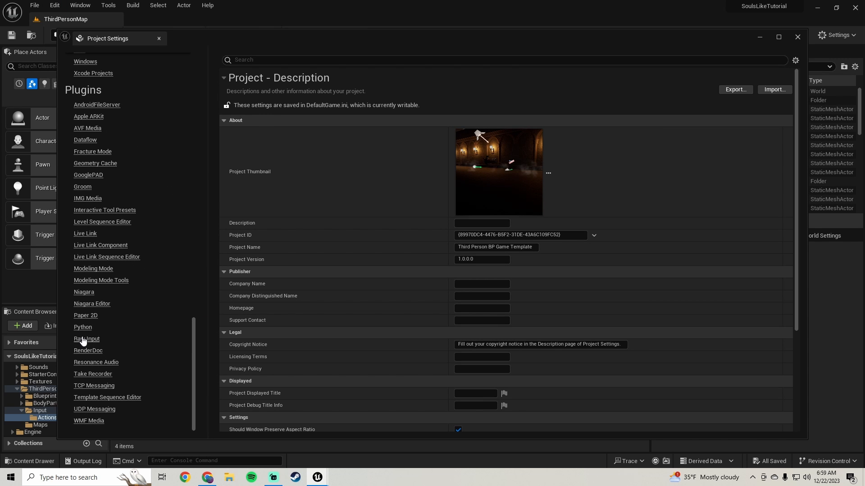
{"action": "left_click", "coordinate": [82, 340]}
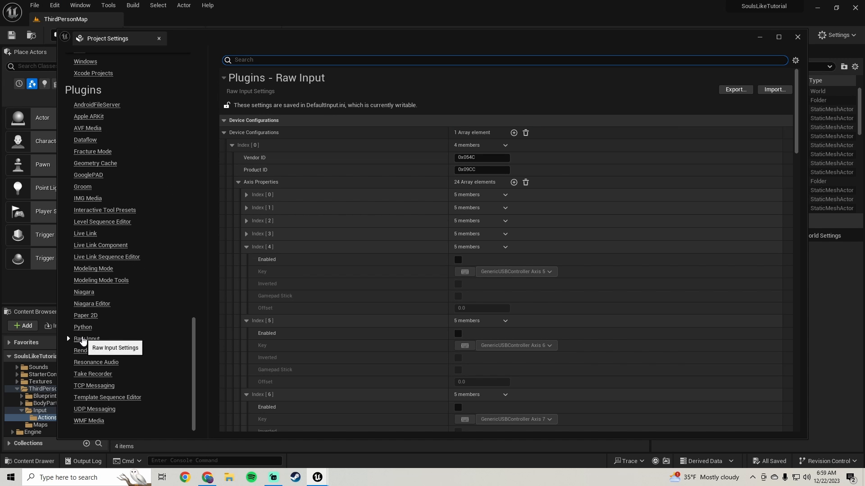
Collapse the expanded Axis Properties entries from Index 4 through Index 23 in the Raw Input device configuration
{"action": "left_click", "coordinate": [246, 247]}
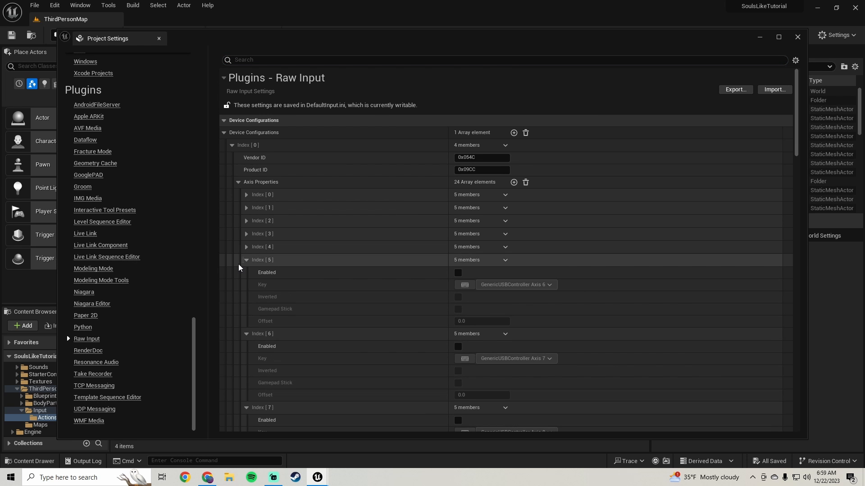
{"action": "left_click", "coordinate": [244, 261]}
{"action": "left_click", "coordinate": [246, 272]}
{"action": "left_click", "coordinate": [248, 286]}
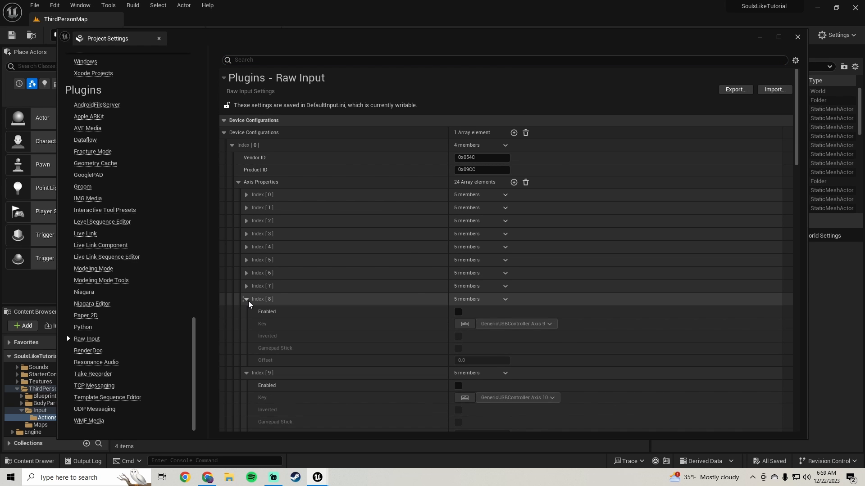
{"action": "left_click", "coordinate": [248, 300]}
{"action": "scroll", "coordinate": [249, 301], "scroll_direction": "down", "scroll_amount": 2}
{"action": "left_click", "coordinate": [248, 282]}
{"action": "scroll", "coordinate": [248, 283], "scroll_direction": "down", "scroll_amount": 3}
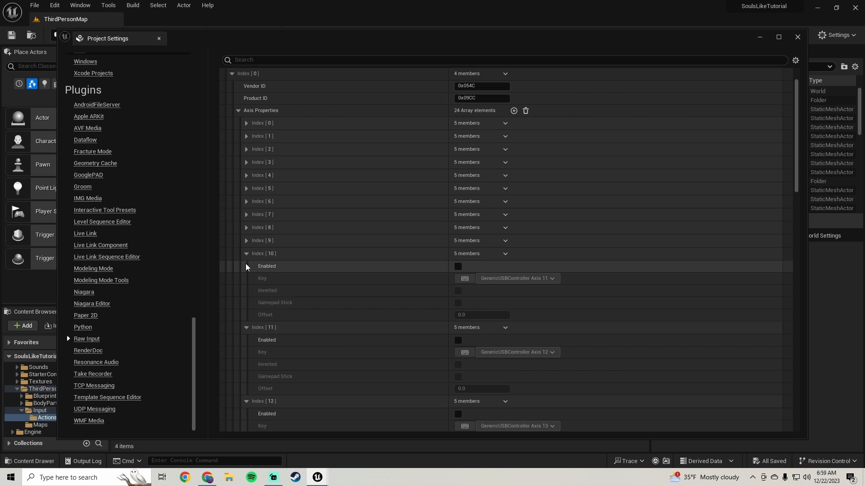
{"action": "left_click", "coordinate": [246, 254]}
{"action": "left_click", "coordinate": [247, 267]}
{"action": "scroll", "coordinate": [246, 267], "scroll_direction": "down", "scroll_amount": 2}
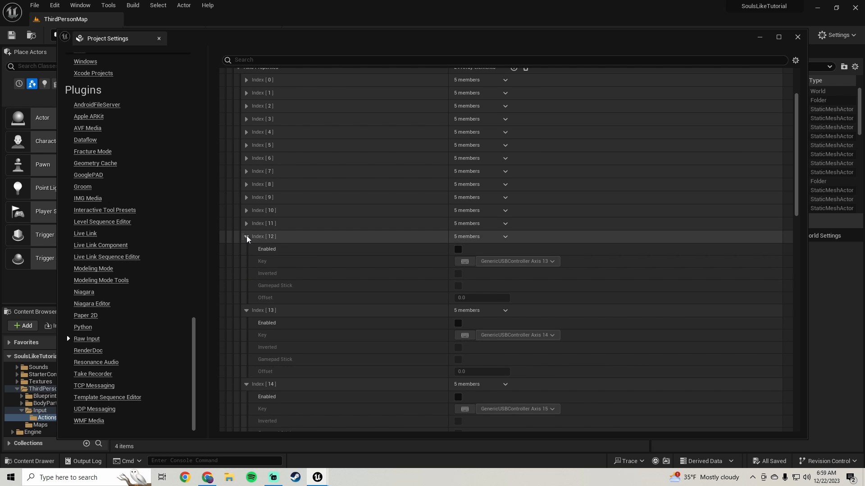
{"action": "left_click", "coordinate": [246, 237]}
{"action": "left_click", "coordinate": [245, 249]}
{"action": "left_click", "coordinate": [248, 263]}
{"action": "scroll", "coordinate": [249, 266], "scroll_direction": "down", "scroll_amount": 2}
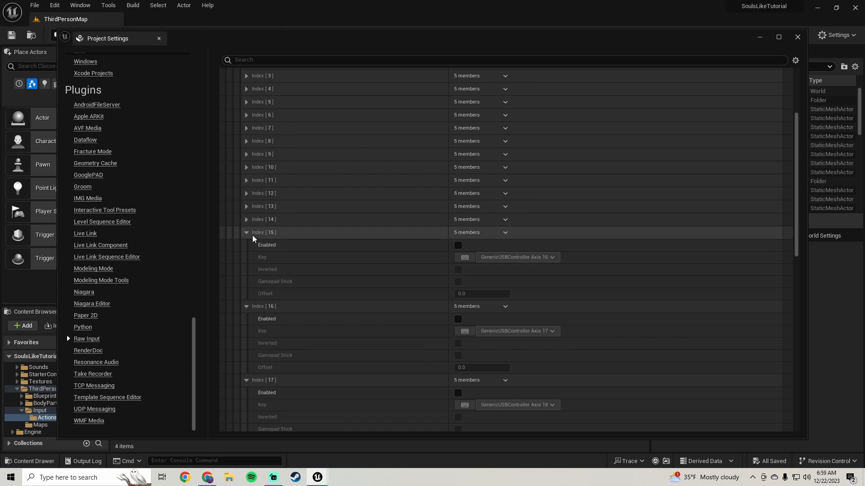
{"action": "left_click", "coordinate": [253, 234]}
{"action": "left_click", "coordinate": [247, 246]}
{"action": "left_click", "coordinate": [247, 259]}
{"action": "scroll", "coordinate": [251, 204], "scroll_direction": "down", "scroll_amount": 3}
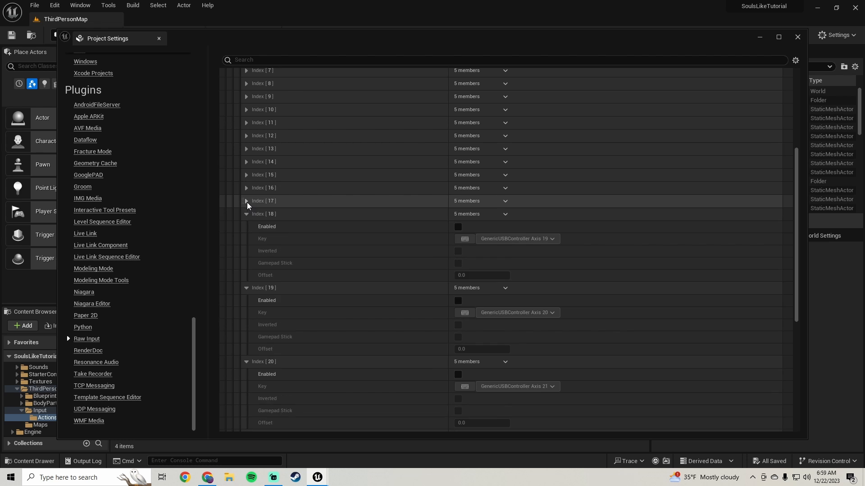
{"action": "left_click", "coordinate": [246, 214]}
{"action": "left_click", "coordinate": [246, 227]}
{"action": "left_click", "coordinate": [246, 241]}
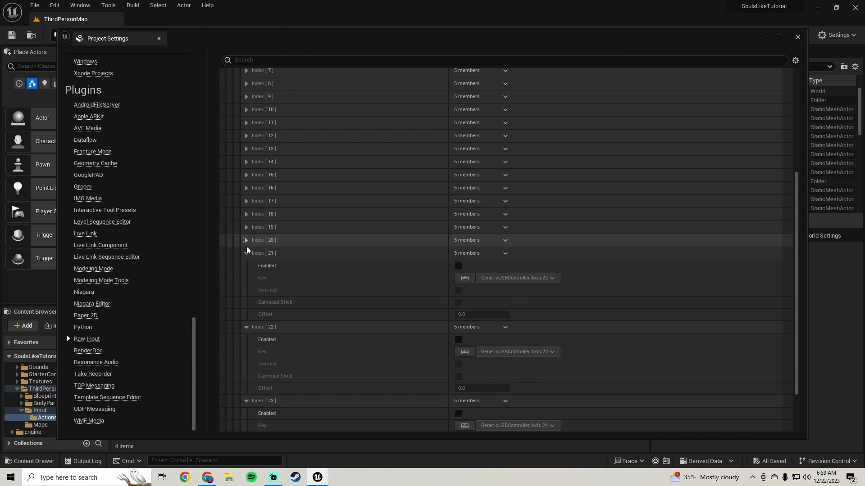
{"action": "left_click", "coordinate": [249, 255]}
{"action": "left_click", "coordinate": [248, 256]}
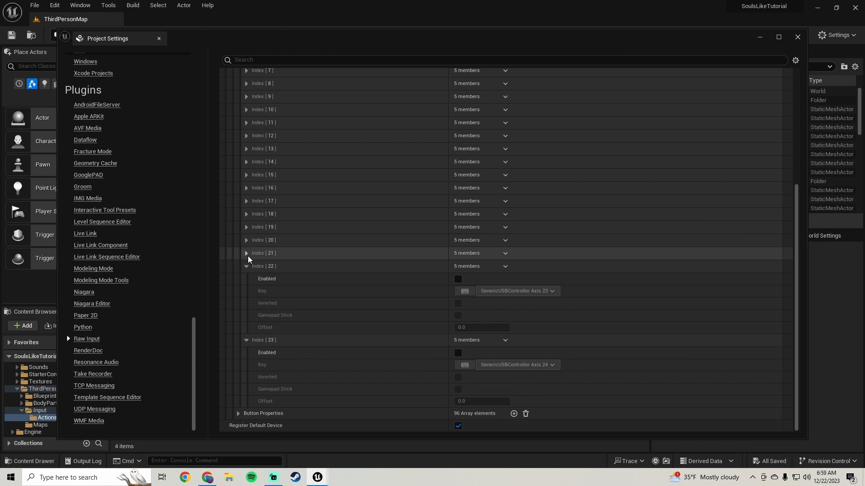
{"action": "left_click", "coordinate": [246, 340]}
{"action": "scroll", "coordinate": [301, 253], "scroll_direction": "up", "scroll_amount": 5}
{"action": "scroll", "coordinate": [302, 248], "scroll_direction": "down", "scroll_amount": 2}
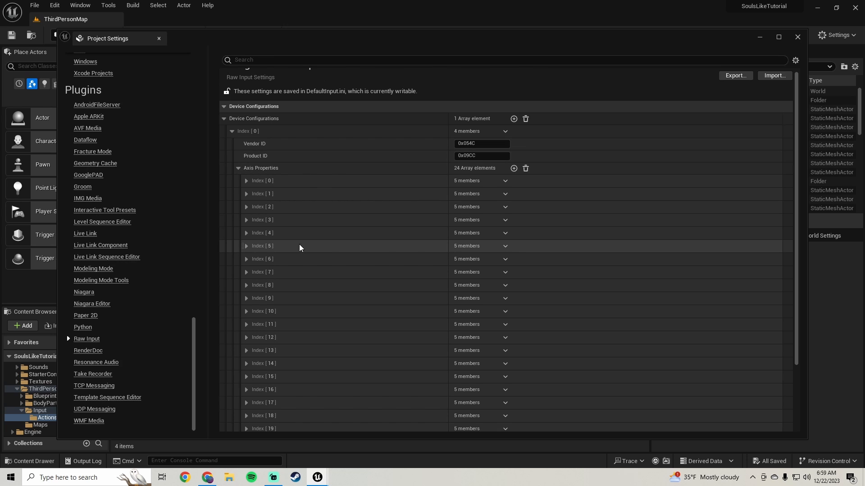
Enable the Index 4 axis entry for GenericUSBController Axis 5 and inspect the Index 7 axis entry
{"action": "left_click", "coordinate": [246, 204]}
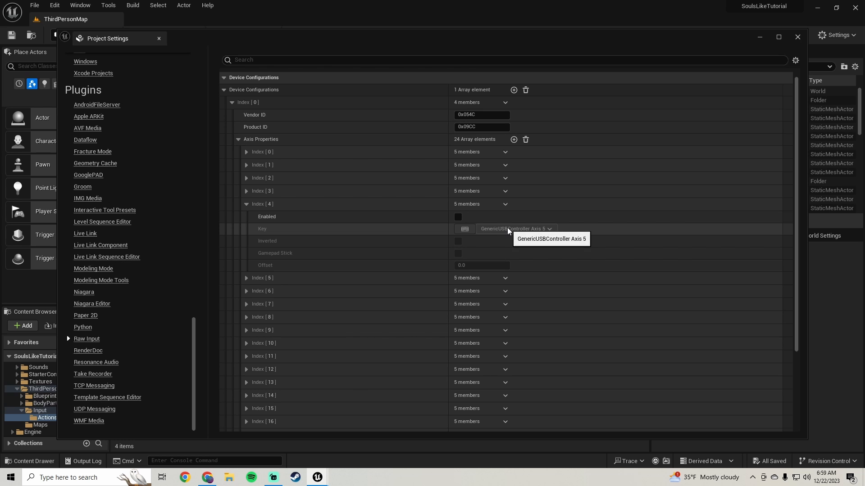
{"action": "left_click", "coordinate": [457, 218]}
{"action": "scroll", "coordinate": [386, 226], "scroll_direction": "down", "scroll_amount": 4}
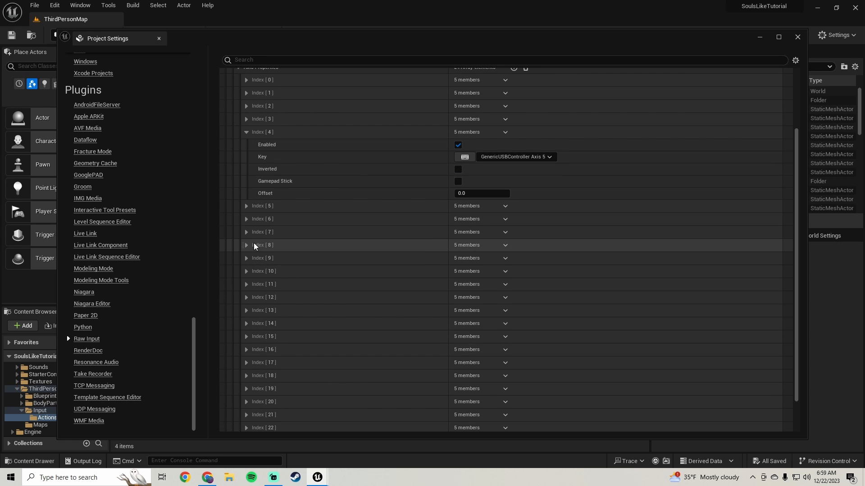
{"action": "left_click", "coordinate": [247, 232]}
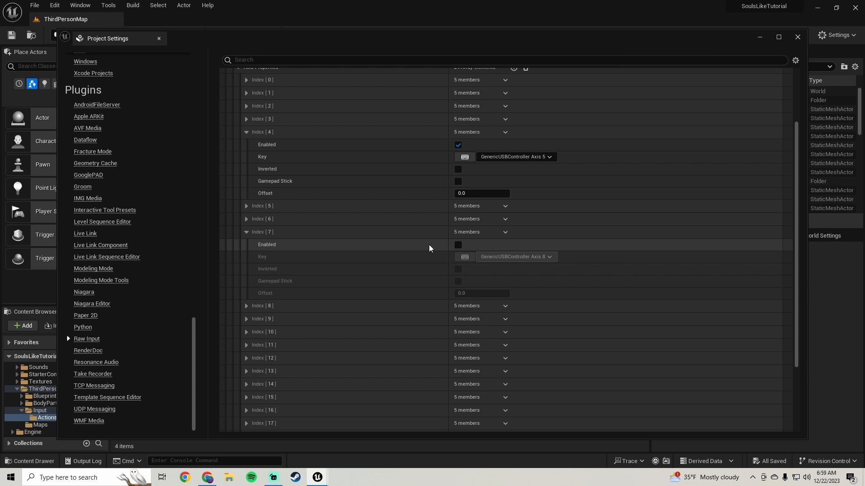
{"action": "left_click", "coordinate": [246, 233]}
{"action": "scroll", "coordinate": [246, 233], "scroll_direction": "up", "scroll_amount": 2}
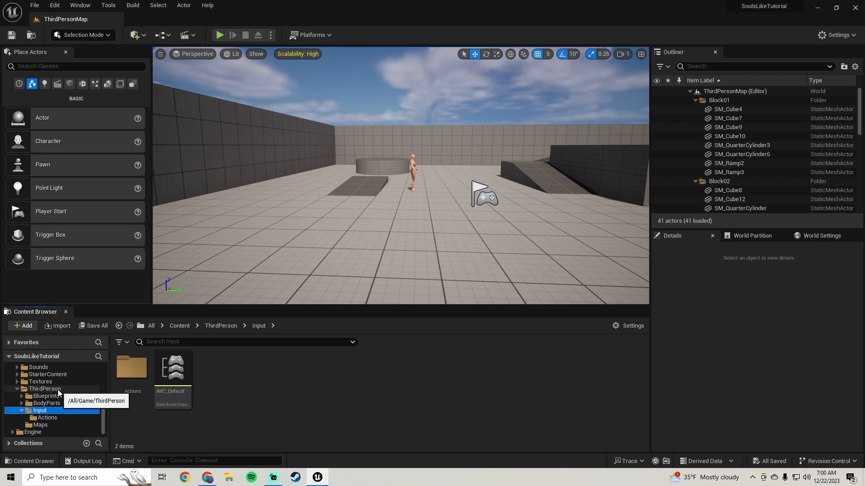
Create a Player Controller Blueprint class named SoulsController in the ThirdPerson Blueprints folder
{"action": "left_click", "coordinate": [58, 390]}
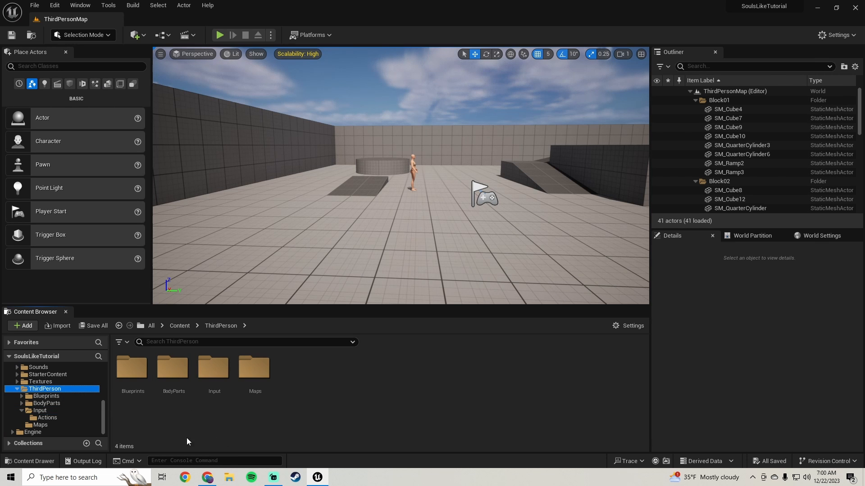
{"action": "double_click", "coordinate": [138, 376]}
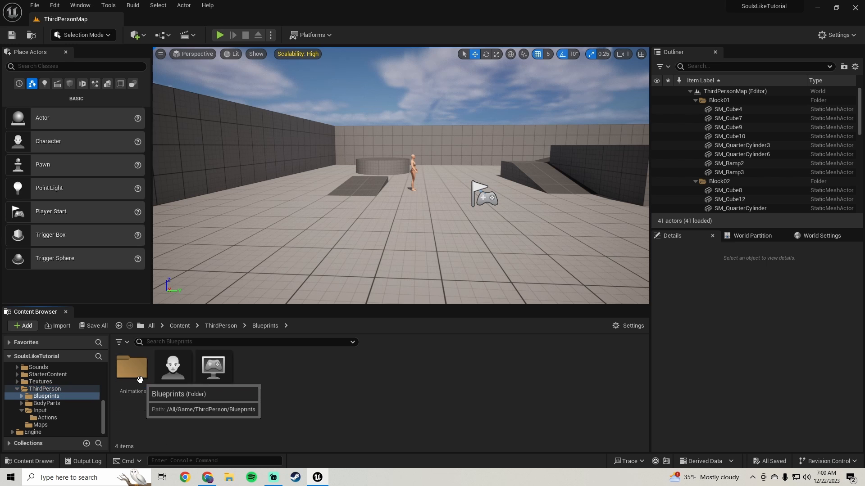
{"action": "right_click", "coordinate": [274, 395]}
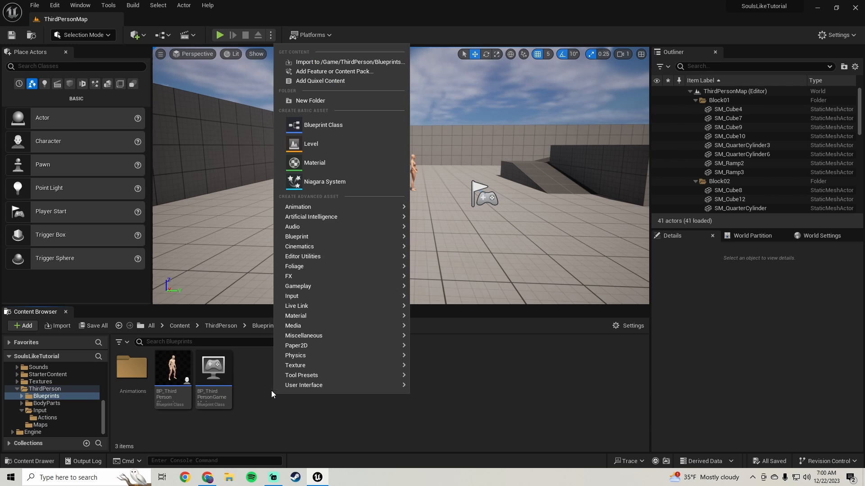
{"action": "left_click", "coordinate": [306, 126]}
{"action": "left_click", "coordinate": [324, 225]}
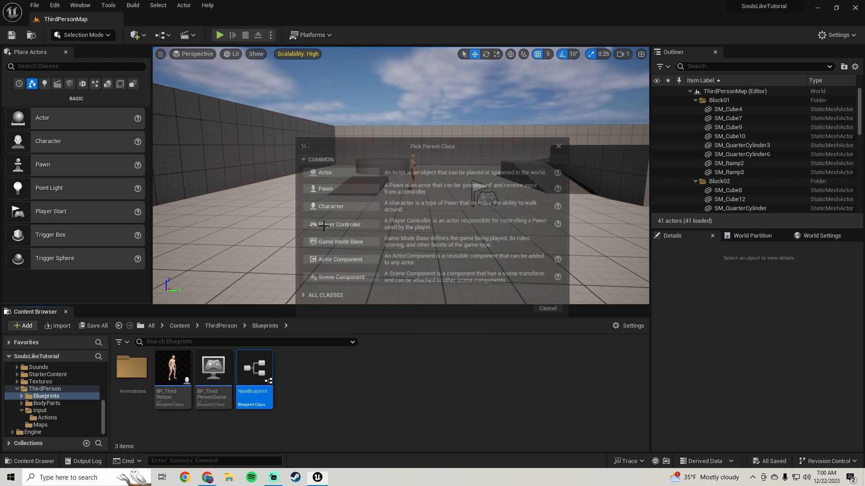
{"action": "type", "text": "S"}
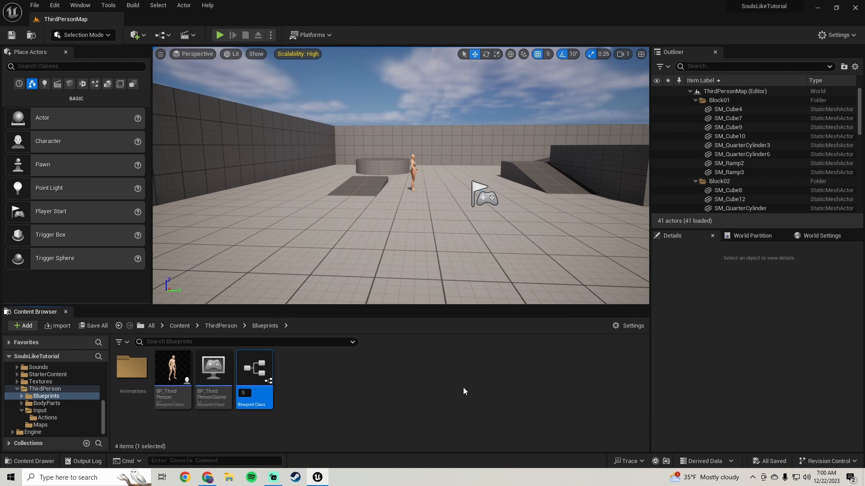
{"action": "type", "text": "oulsContro"}
{"action": "type", "text": "ller"}
{"action": "key", "text": "Return"}
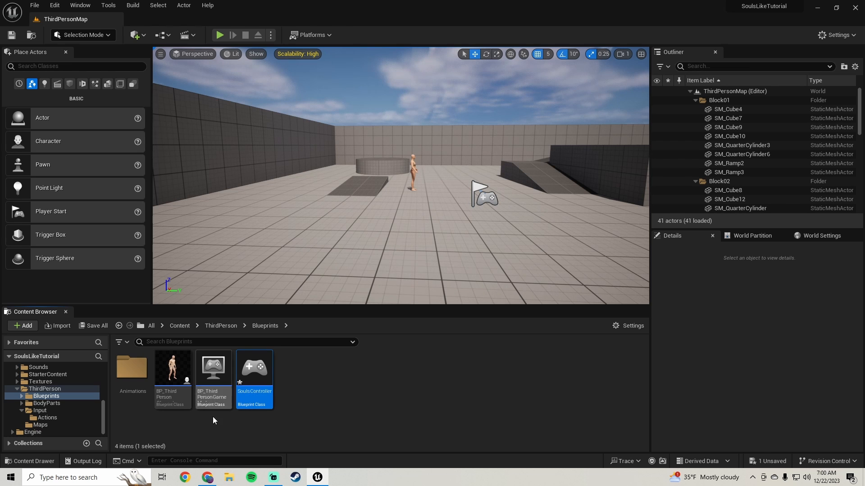
Set the Player Controller Class of the BP_ThirdPersonGameMode Blueprint to SoulsController, then save and close the Blueprint
{"action": "left_click", "coordinate": [218, 400]}
{"action": "double_click", "coordinate": [218, 400]}
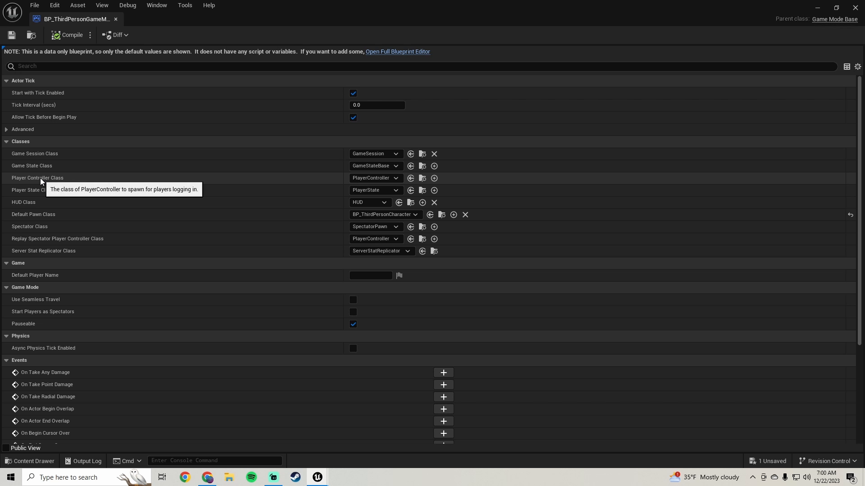
{"action": "left_click", "coordinate": [386, 179]}
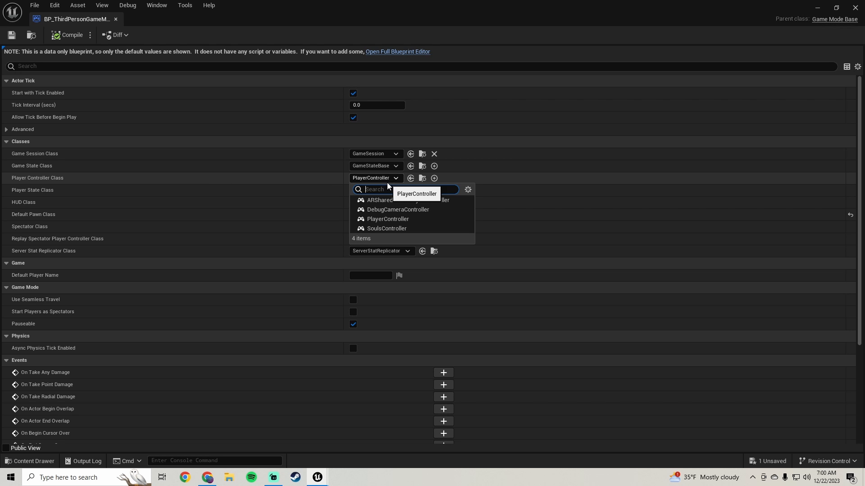
{"action": "left_click", "coordinate": [385, 229]}
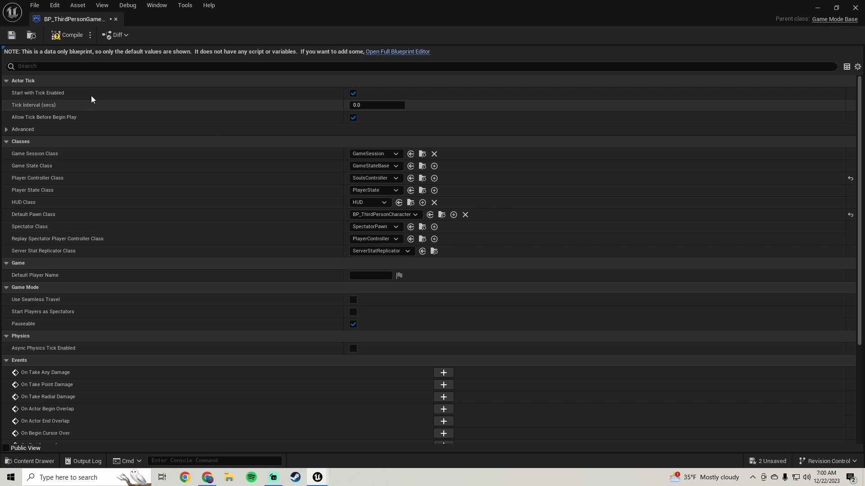
{"action": "left_click", "coordinate": [11, 34]}
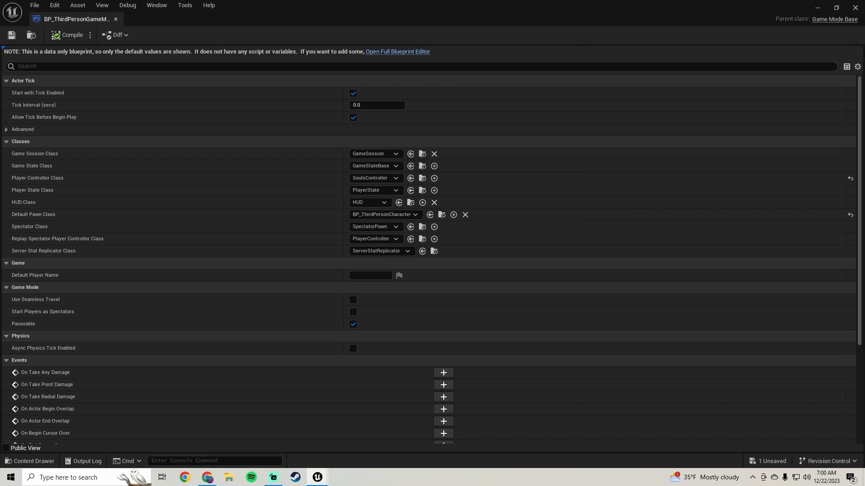
{"action": "left_click", "coordinate": [855, 8]}
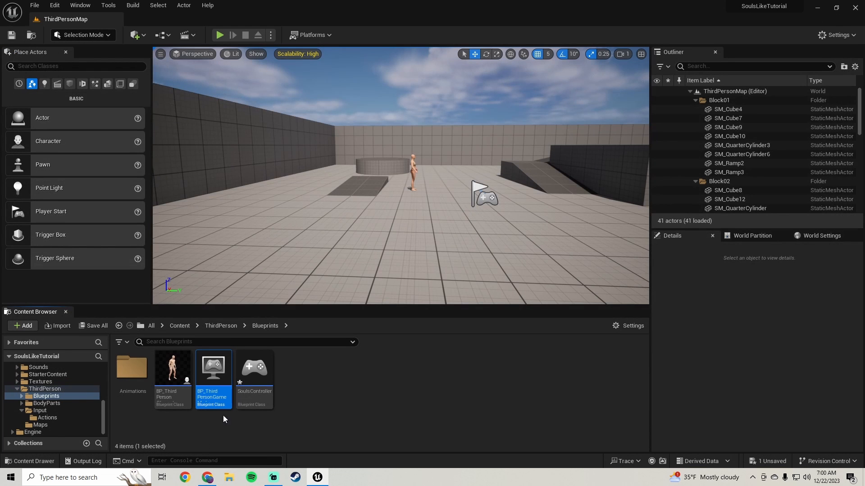
Delete the default BeginPlay and Tick event nodes from the SoulsController Event Graph, then compile and save the Blueprint
{"action": "double_click", "coordinate": [252, 397]}
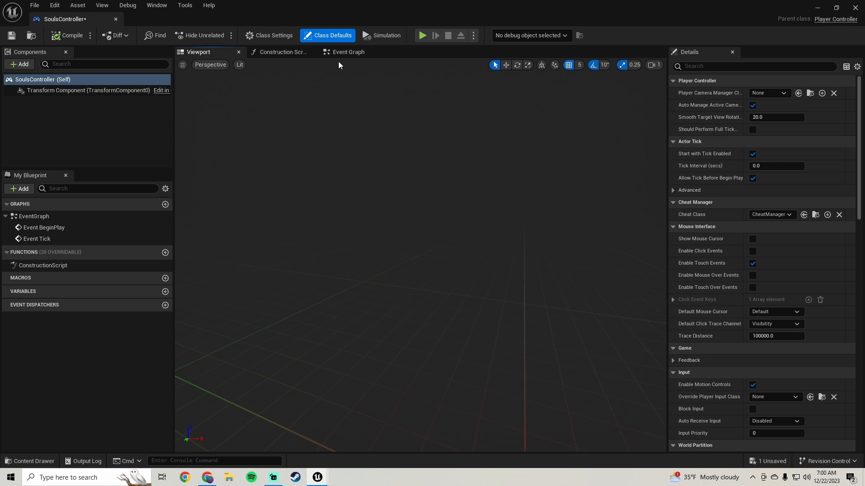
{"action": "left_click", "coordinate": [343, 52]}
{"action": "left_click_drag", "start_coordinate": [483, 235], "coordinate": [398, 133]}
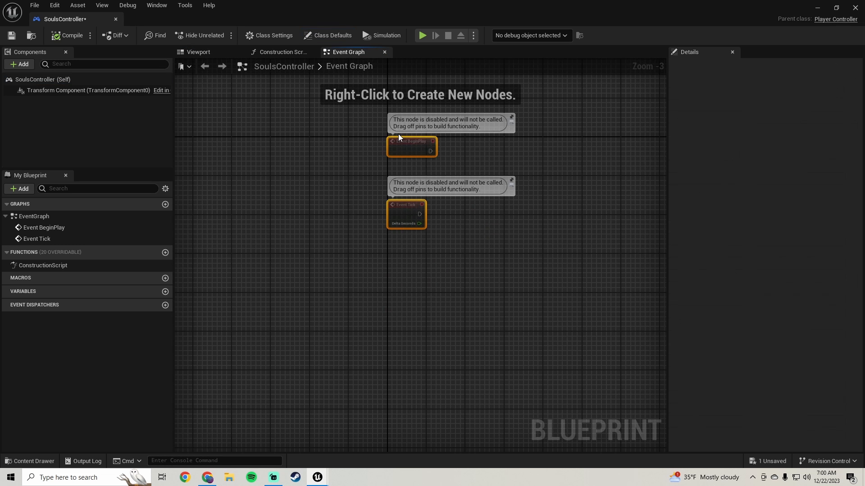
{"action": "key", "text": "Delete"}
{"action": "left_click", "coordinate": [64, 35]}
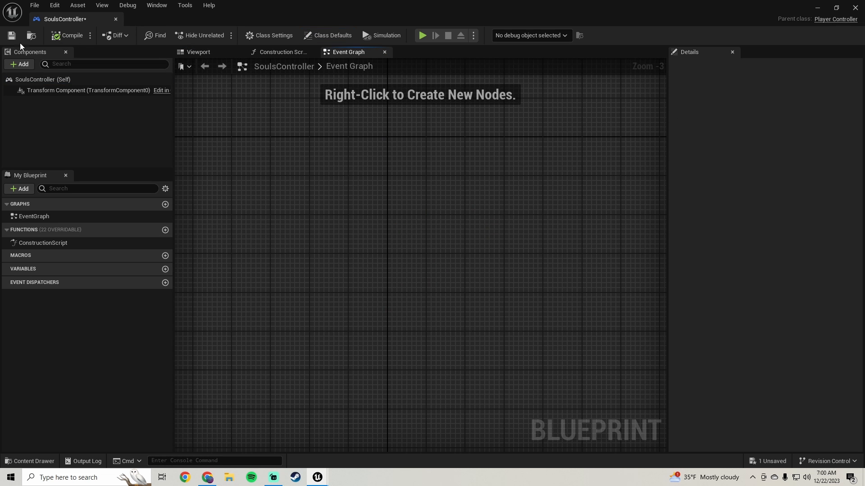
{"action": "left_click", "coordinate": [12, 36]}
{"action": "left_click", "coordinate": [816, 8]}
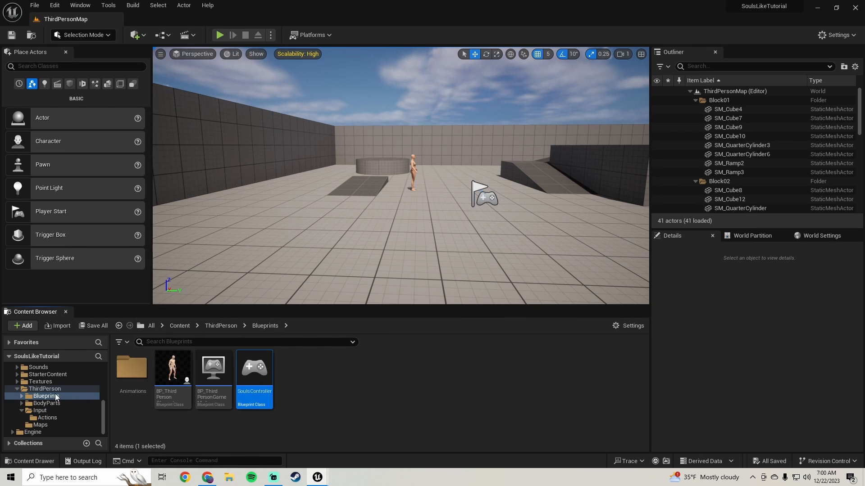
Duplicate the IA_Jump input action in the ThirdPerson Input Actions folder and name the copy IA_DpadUp
{"action": "left_click", "coordinate": [39, 411]}
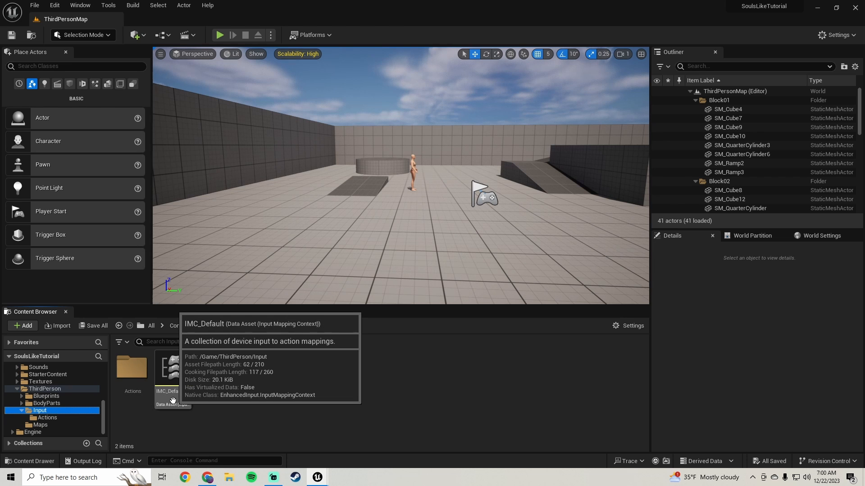
{"action": "double_click", "coordinate": [132, 375]}
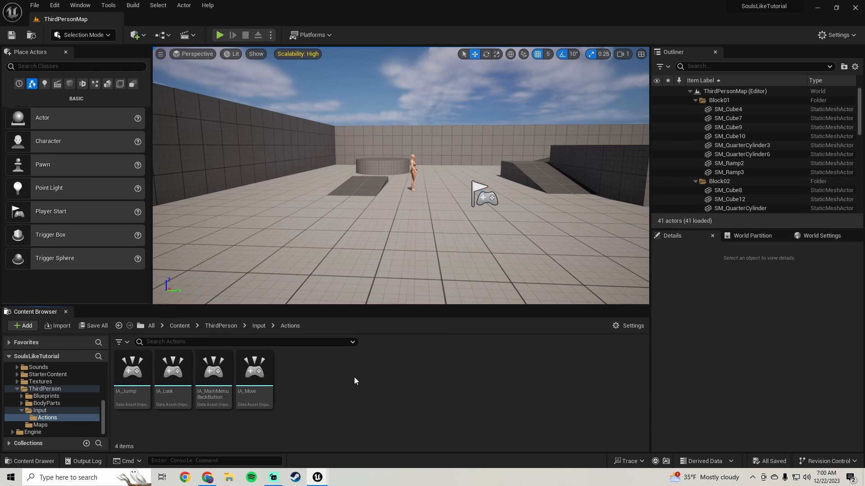
{"action": "right_click", "coordinate": [129, 397]}
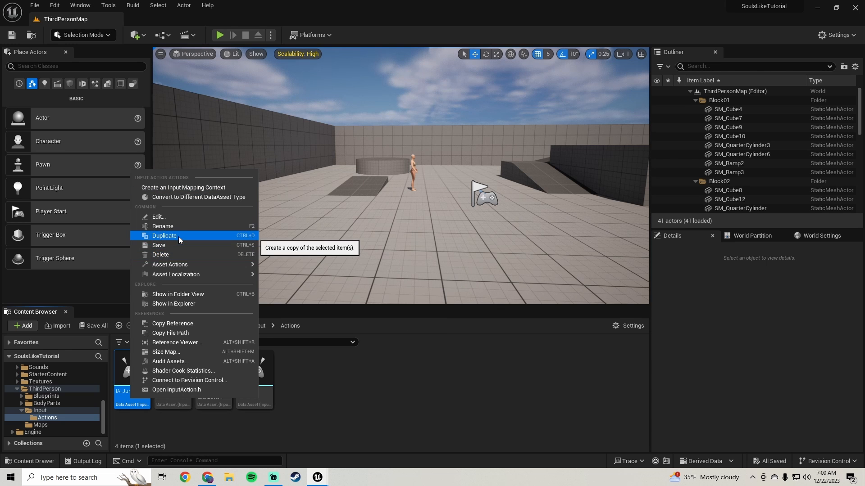
{"action": "left_click", "coordinate": [398, 446]}
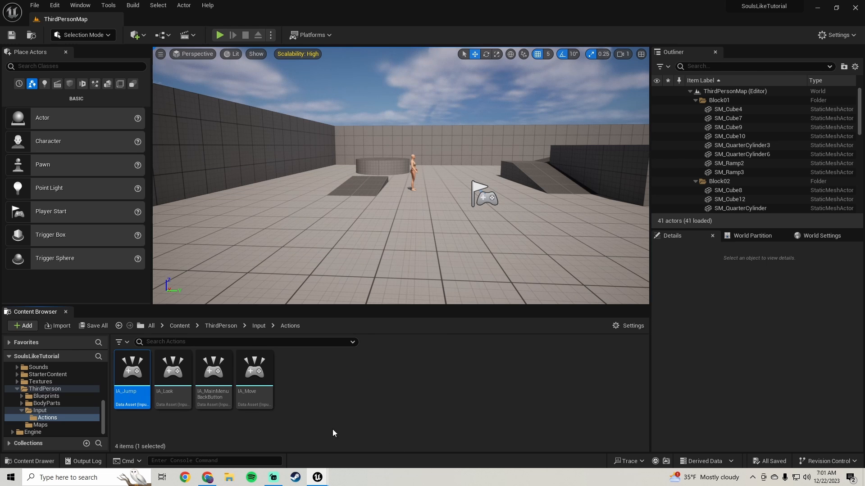
{"action": "right_click", "coordinate": [134, 394]}
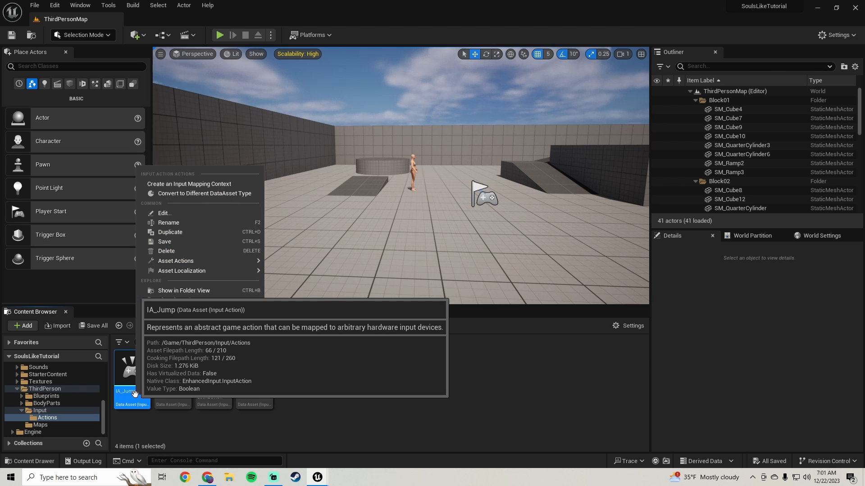
{"action": "left_click", "coordinate": [188, 232]}
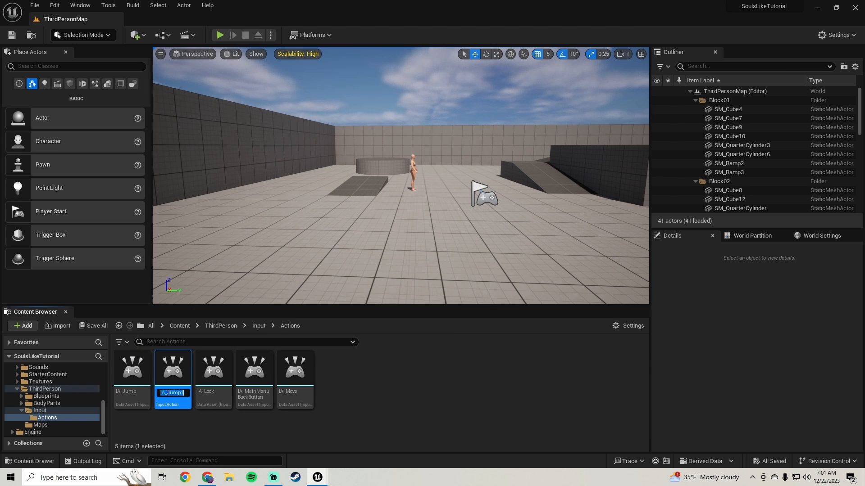
{"action": "type", "text": "IA_Dpad"}
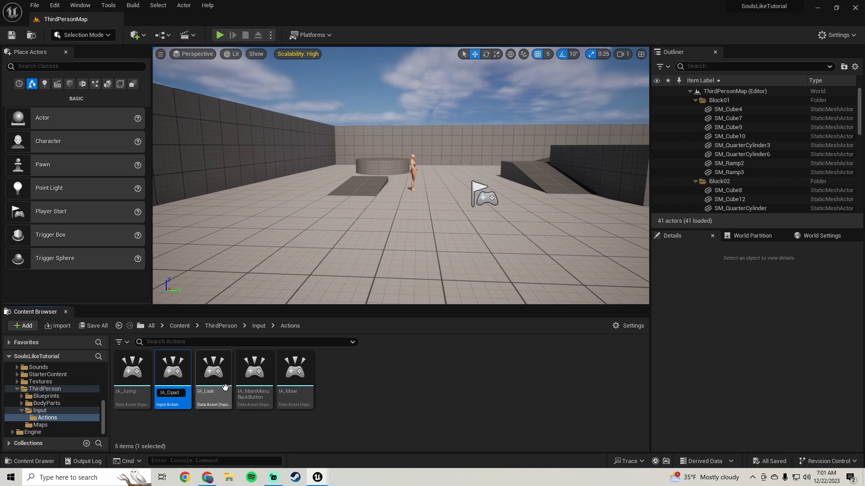
{"action": "type", "text": "Up"}
{"action": "key", "text": "Return"}
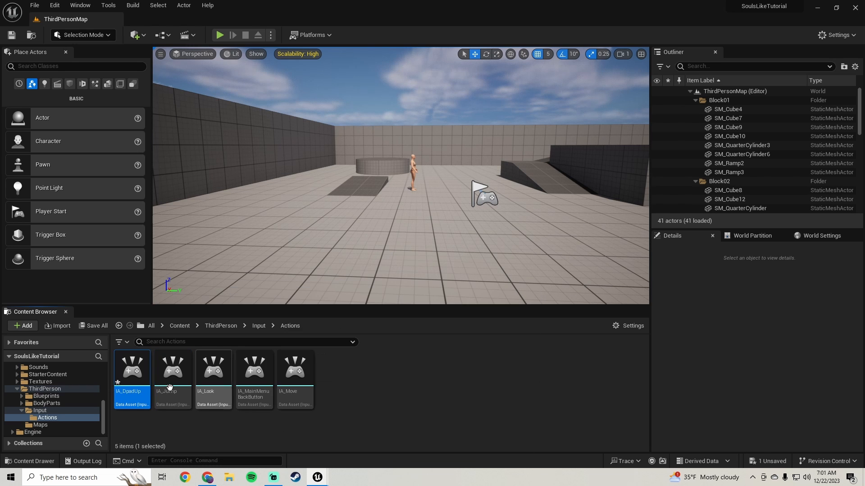
Set the Value Type of the IA_DpadUp input action to Axis1D (float) and save the asset
{"action": "double_click", "coordinate": [128, 396]}
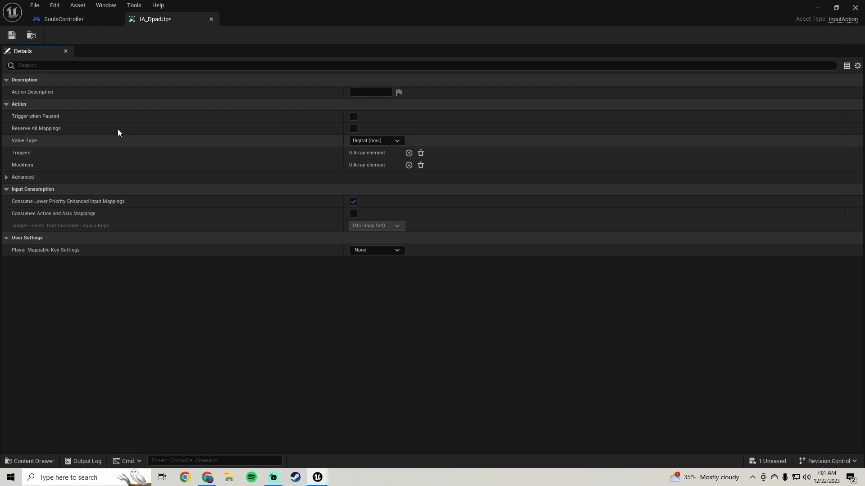
{"action": "left_click", "coordinate": [386, 141]}
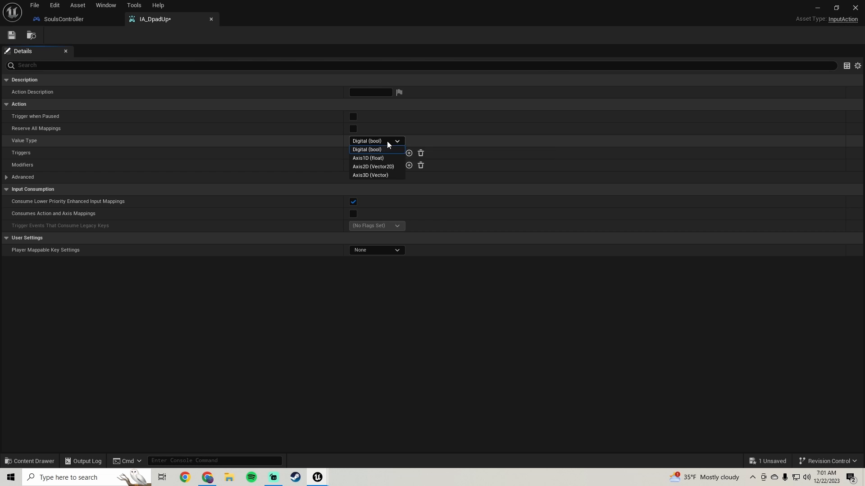
{"action": "left_click", "coordinate": [373, 154]}
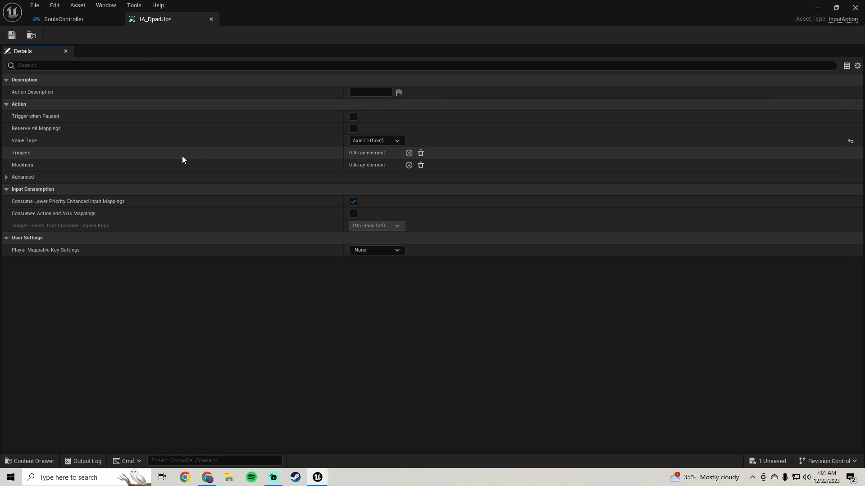
{"action": "left_click", "coordinate": [11, 36]}
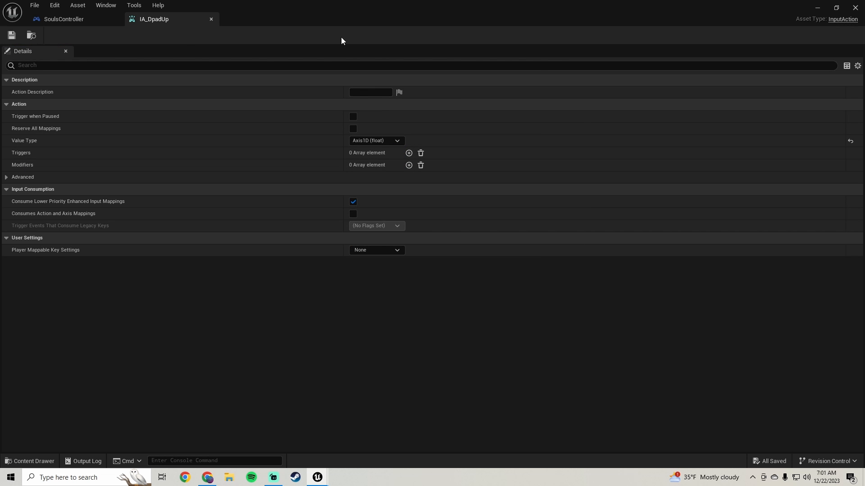
{"action": "left_click", "coordinate": [817, 8]}
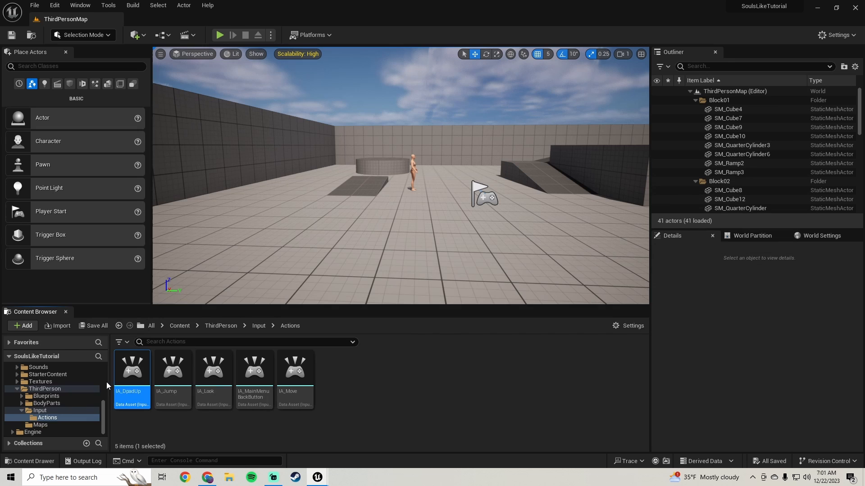
Add a new mapping for IA_DpadUp to the IMC_Default input mapping context and save it
{"action": "left_click", "coordinate": [49, 410]}
{"action": "double_click", "coordinate": [182, 395]}
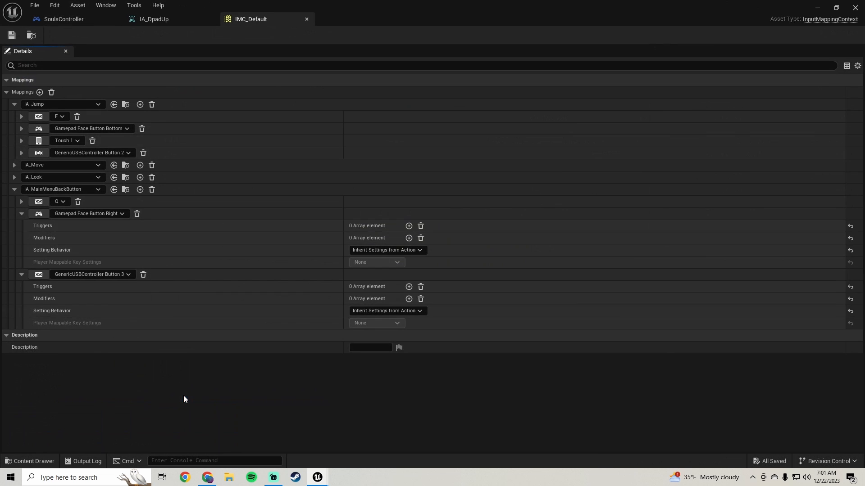
{"action": "left_click", "coordinate": [14, 104]}
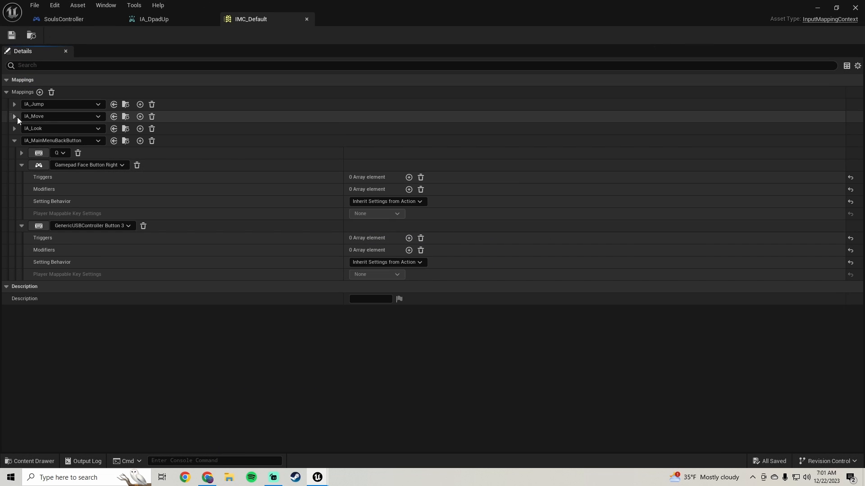
{"action": "left_click", "coordinate": [14, 141]}
{"action": "left_click", "coordinate": [40, 92]}
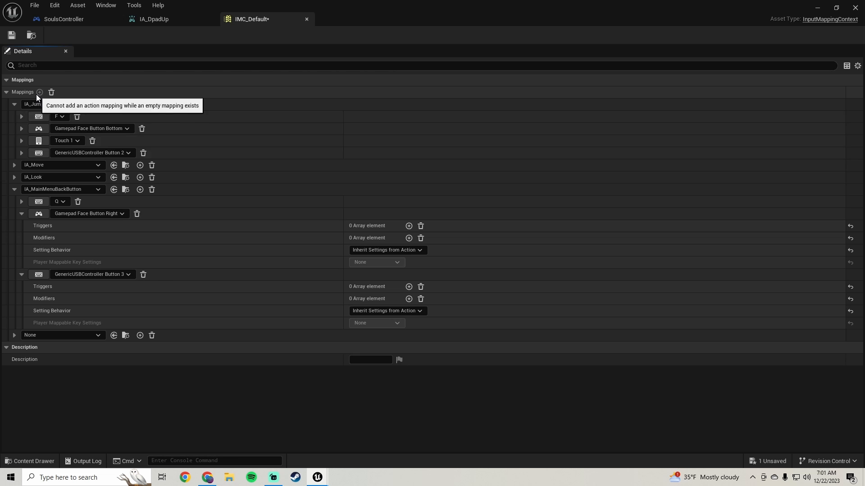
{"action": "left_click", "coordinate": [14, 105]}
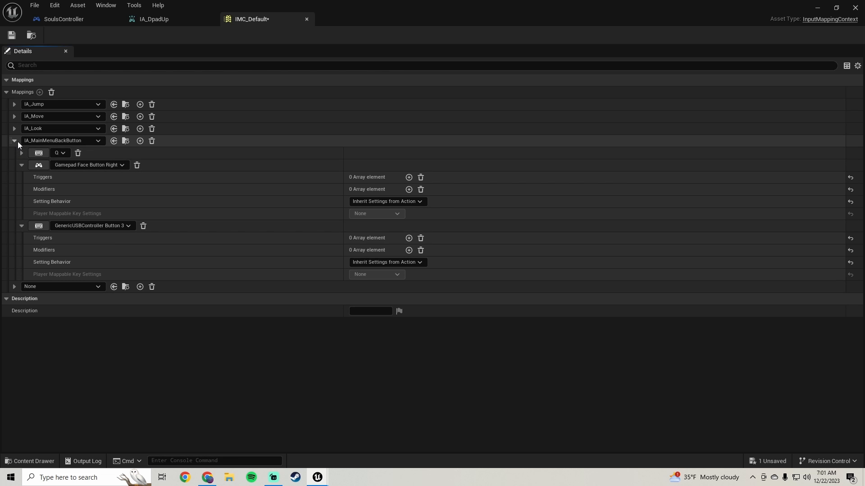
{"action": "left_click", "coordinate": [15, 141]}
{"action": "left_click", "coordinate": [66, 153]}
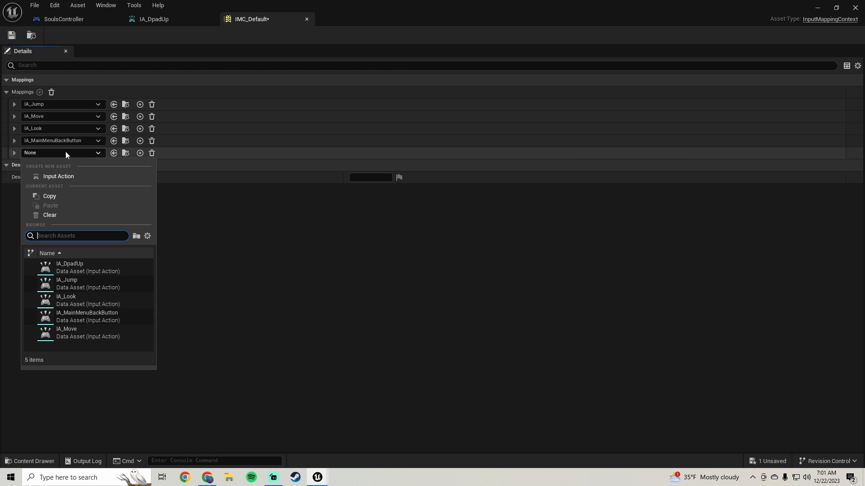
{"action": "left_click", "coordinate": [74, 267]}
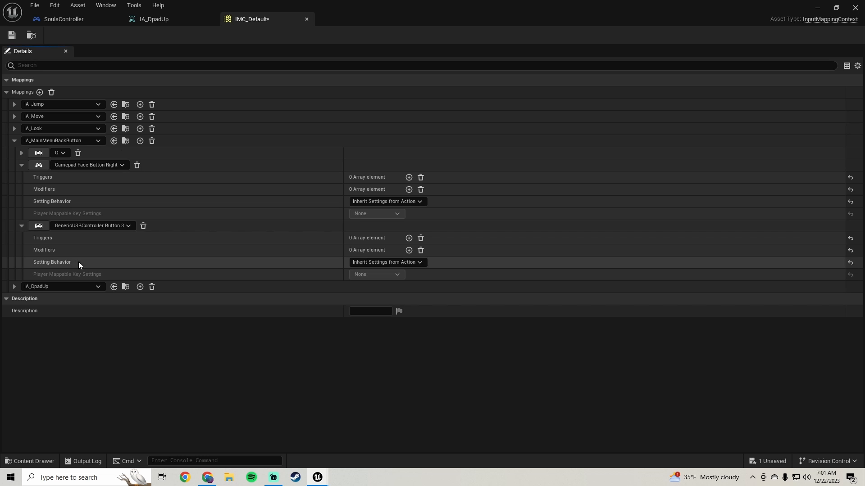
{"action": "left_click", "coordinate": [15, 141]}
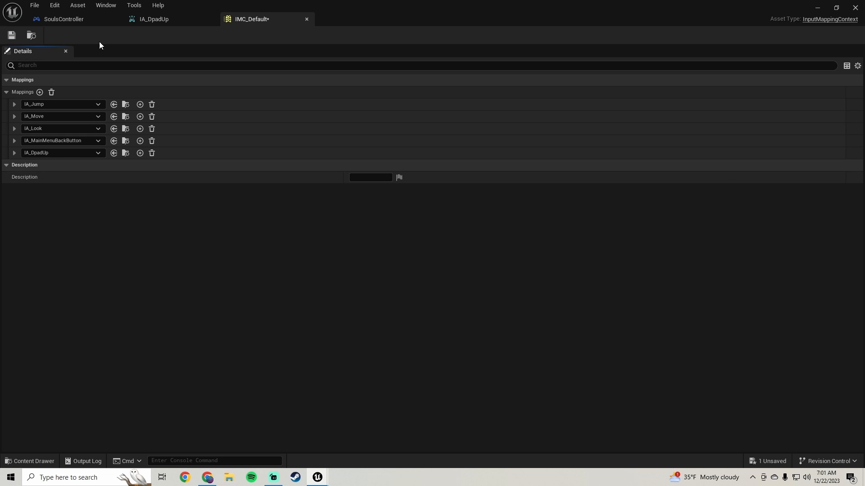
{"action": "left_click", "coordinate": [10, 33]}
{"action": "left_click", "coordinate": [818, 8]}
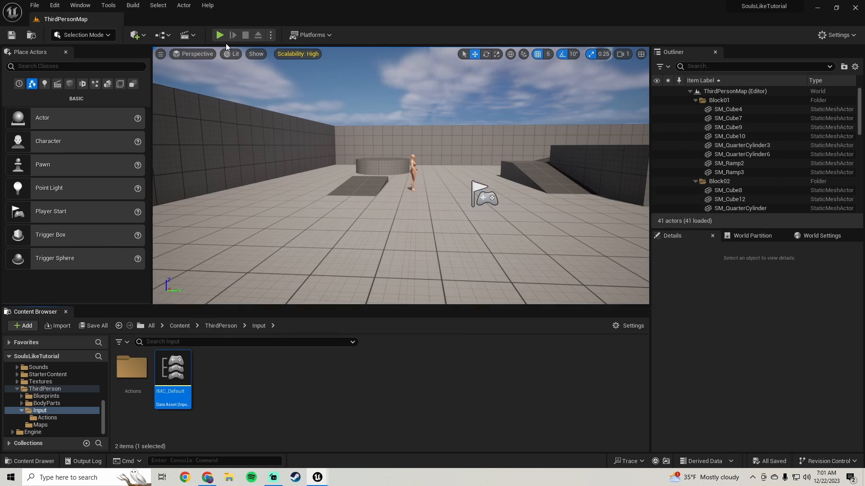
Play-test the level by moving the character forward, then end the play session
{"action": "left_click", "coordinate": [219, 35]}
{"action": "key", "text": "w"}
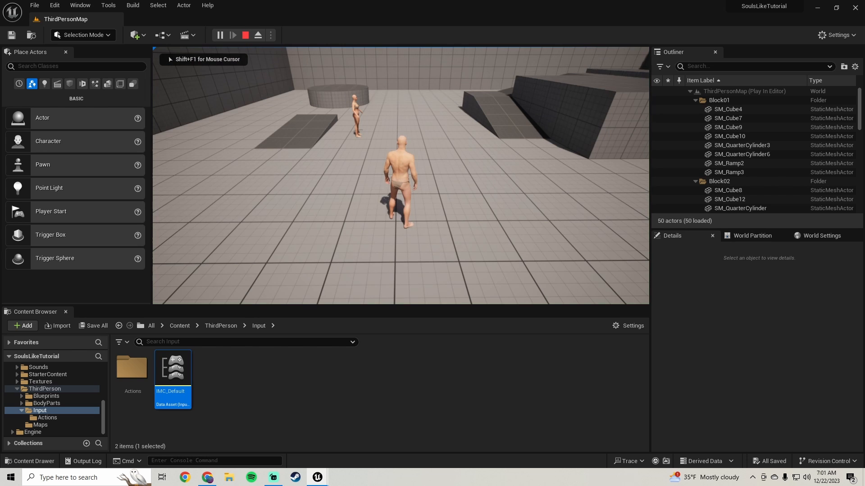
{"action": "key", "text": "Escape"}
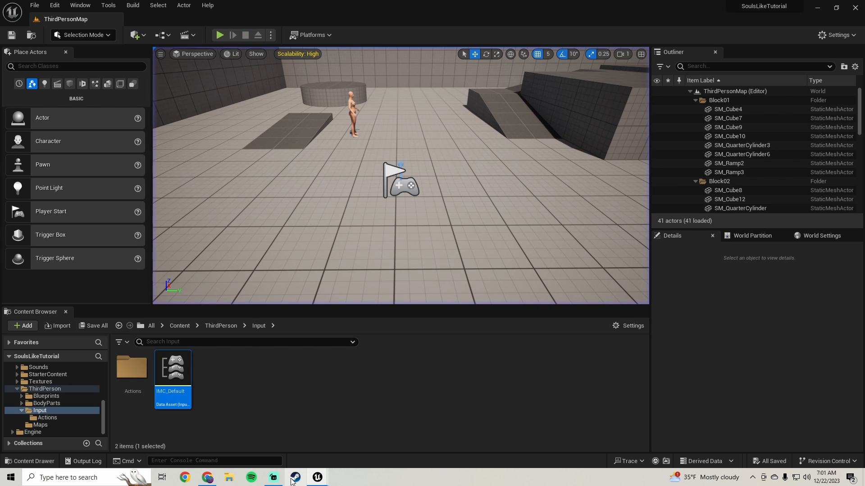
Assign GenericUSBController Axis 5 to the IA_DpadUp mapping in the IMC_Default input mapping context and save it
{"action": "double_click", "coordinate": [169, 397]}
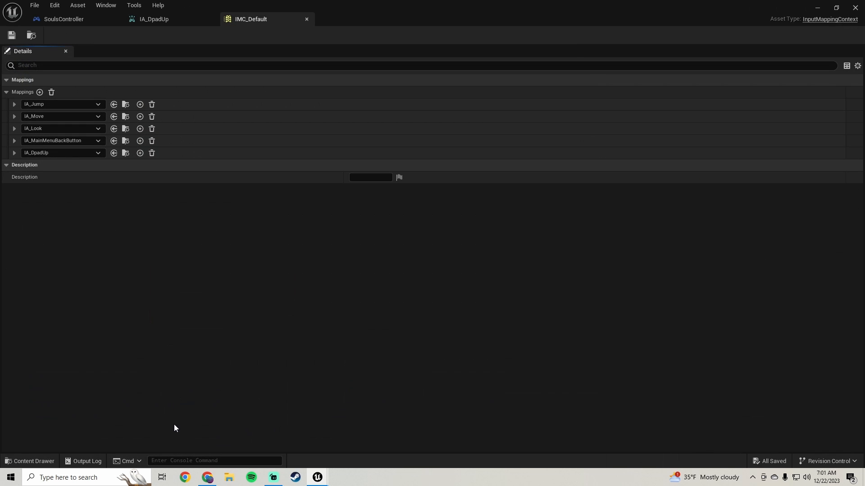
{"action": "left_click", "coordinate": [14, 153]}
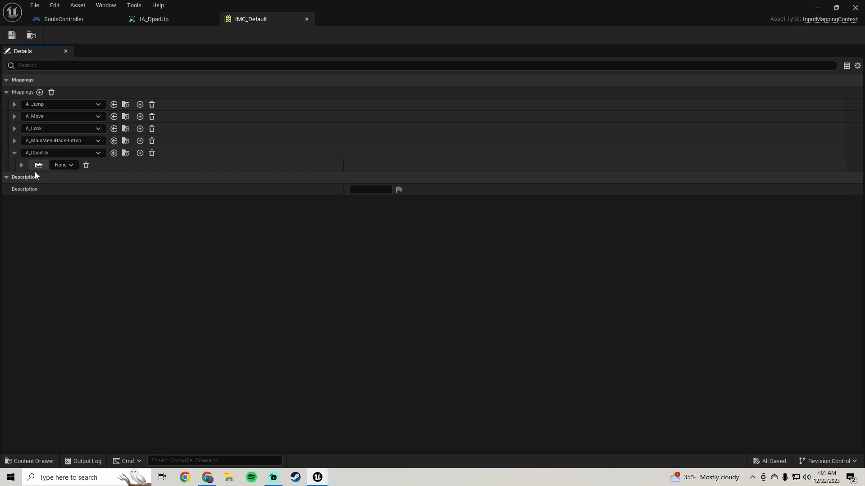
{"action": "left_click", "coordinate": [67, 166]}
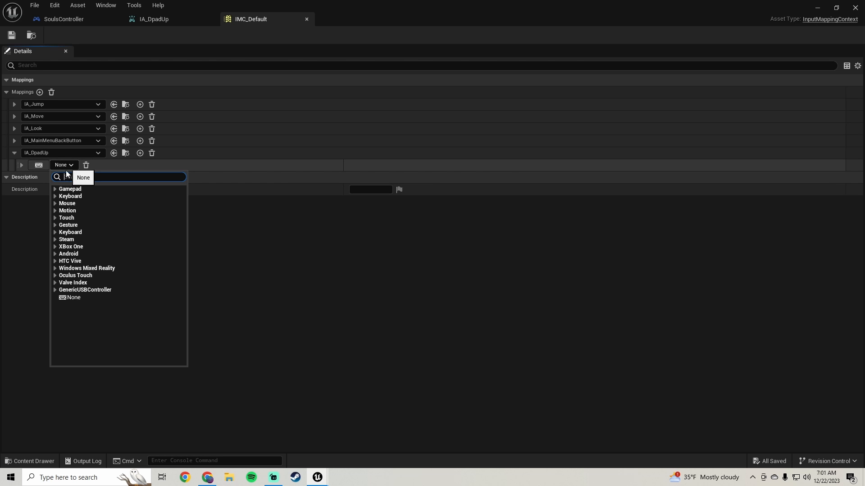
{"action": "left_click", "coordinate": [55, 290]}
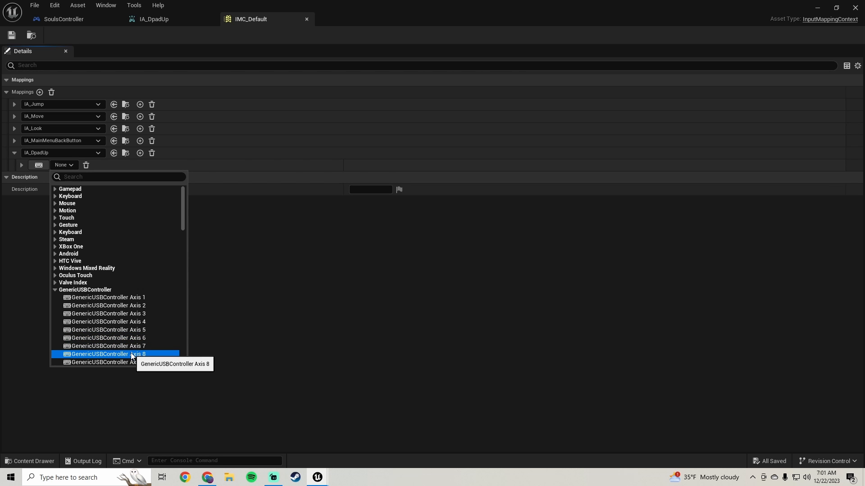
{"action": "left_click", "coordinate": [105, 333]}
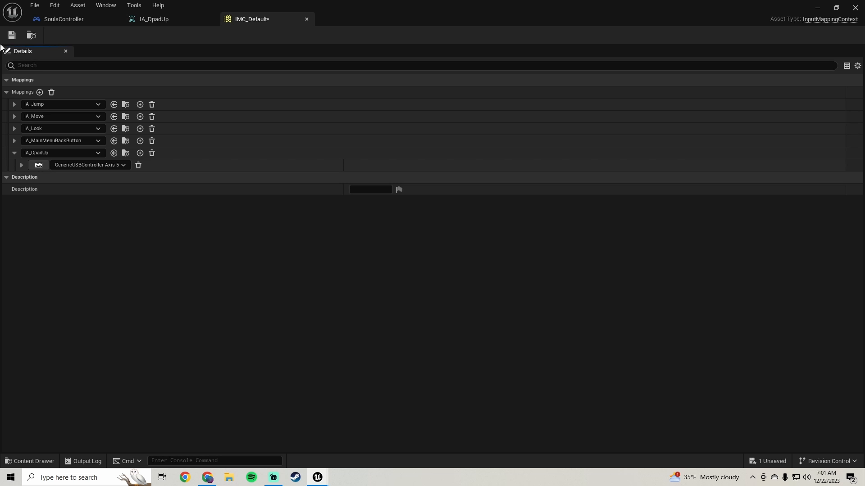
{"action": "left_click", "coordinate": [818, 8]}
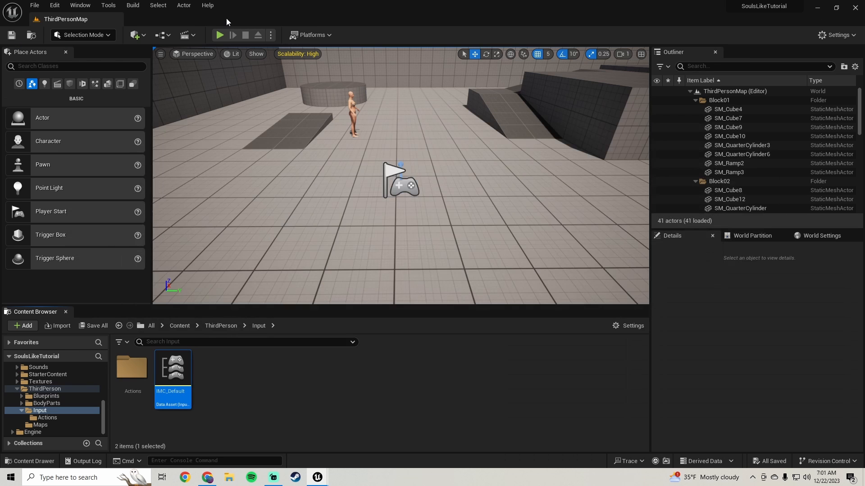
Play-test the level in two short sessions, moving the character around and ending each session
{"action": "left_click", "coordinate": [220, 35]}
{"action": "left_click", "coordinate": [310, 167]}
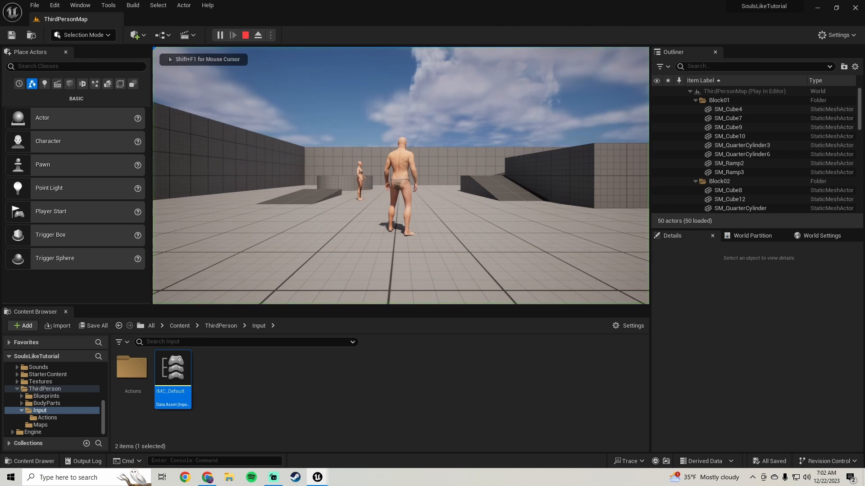
{"action": "key", "text": "w"}
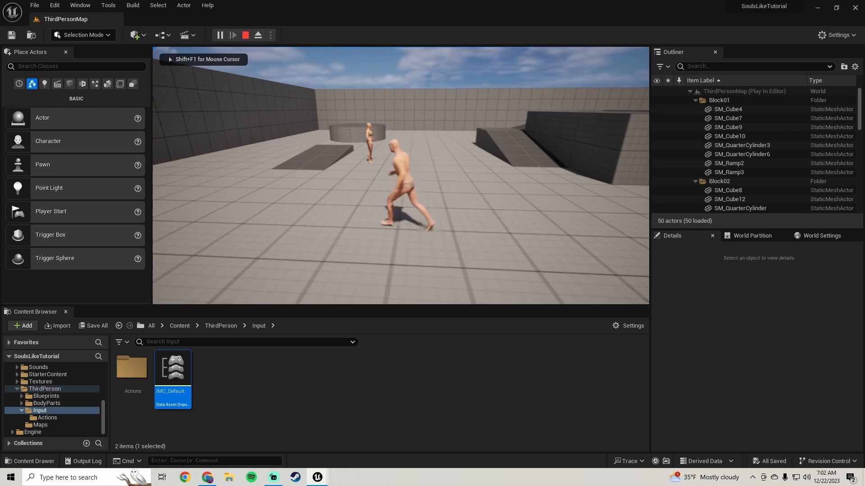
{"action": "key", "text": "a"}
{"action": "key", "text": "w"}
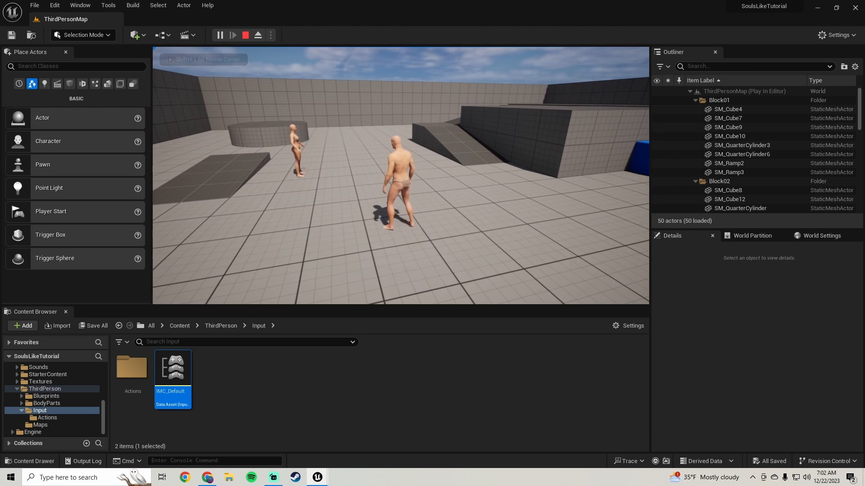
{"action": "key", "text": "Escape"}
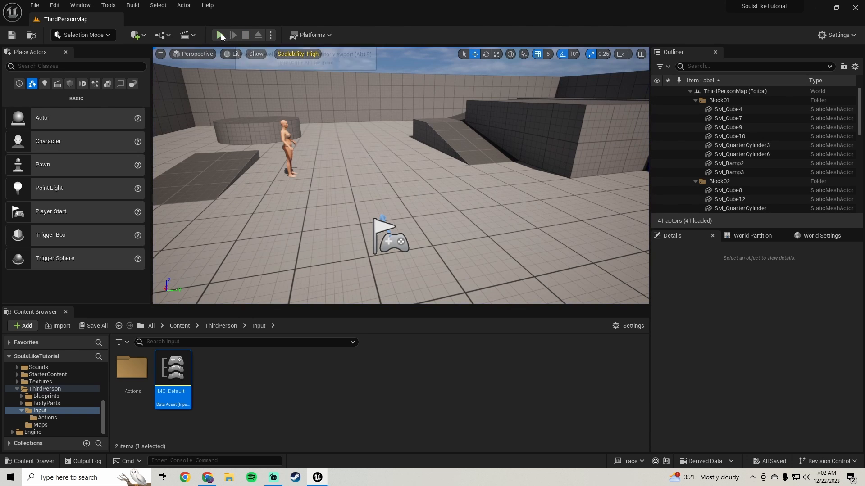
{"action": "left_click", "coordinate": [220, 35]}
{"action": "key", "text": "s"}
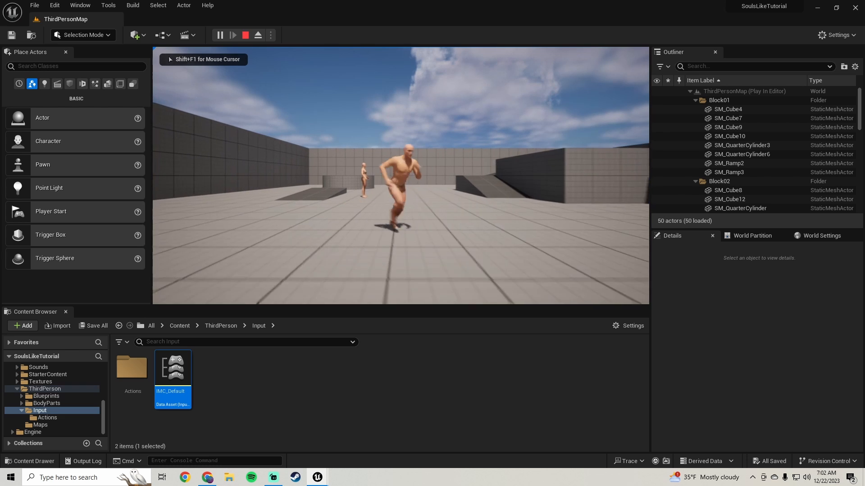
{"action": "key", "text": "Escape"}
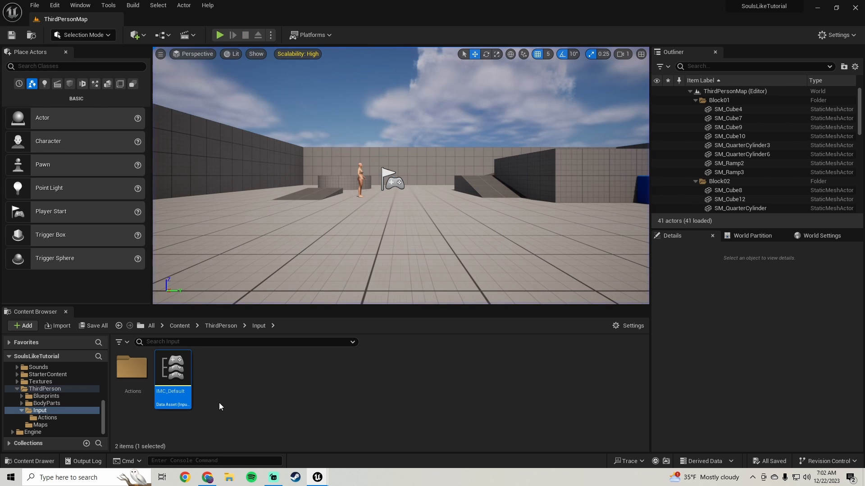
Open the input Actions folder and examine reference screenshots 064541 and 064609 of the D-pad modifier and trigger graphs
{"action": "double_click", "coordinate": [137, 379]}
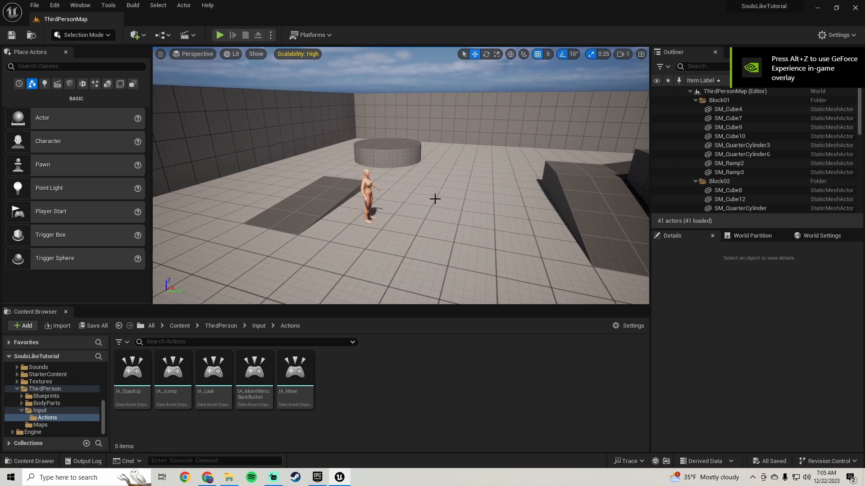
{"action": "left_click", "coordinate": [229, 477]}
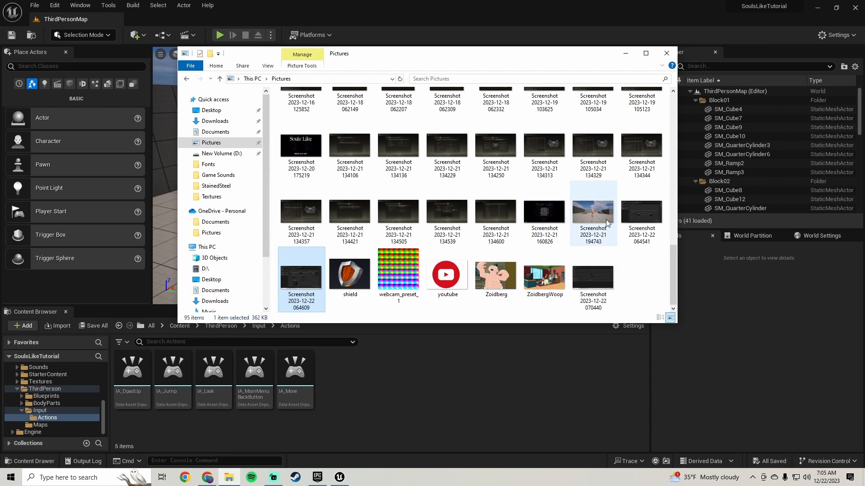
{"action": "double_click", "coordinate": [635, 219]}
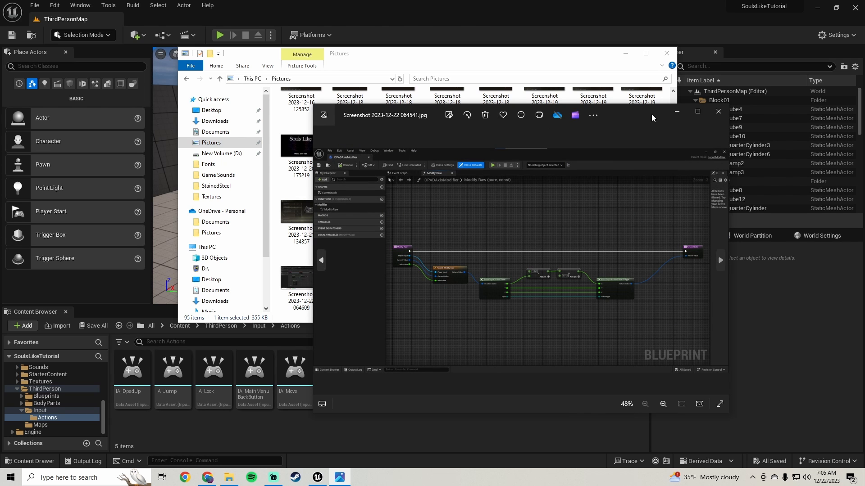
{"action": "left_click", "coordinate": [718, 111]}
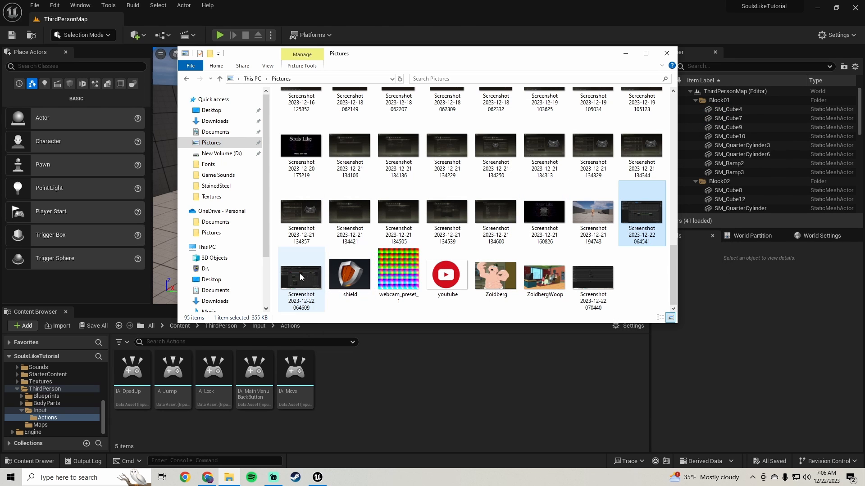
{"action": "double_click", "coordinate": [321, 271]}
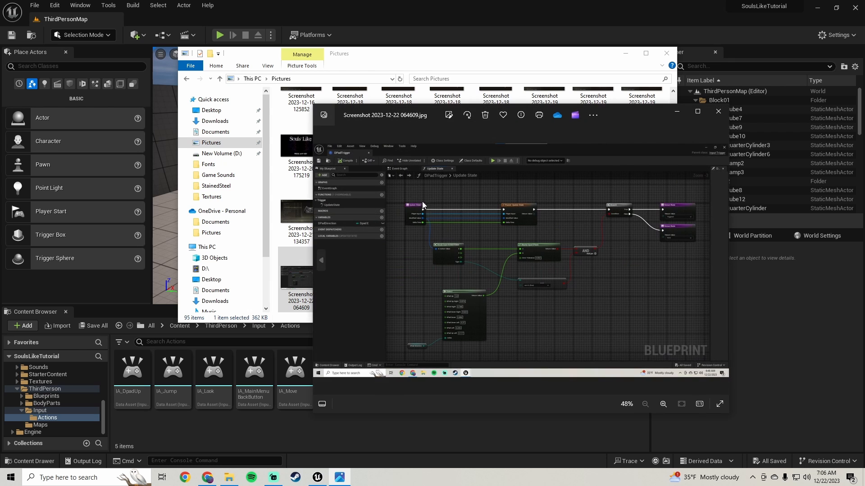
{"action": "left_click", "coordinate": [718, 111]}
{"action": "left_click", "coordinate": [625, 53]}
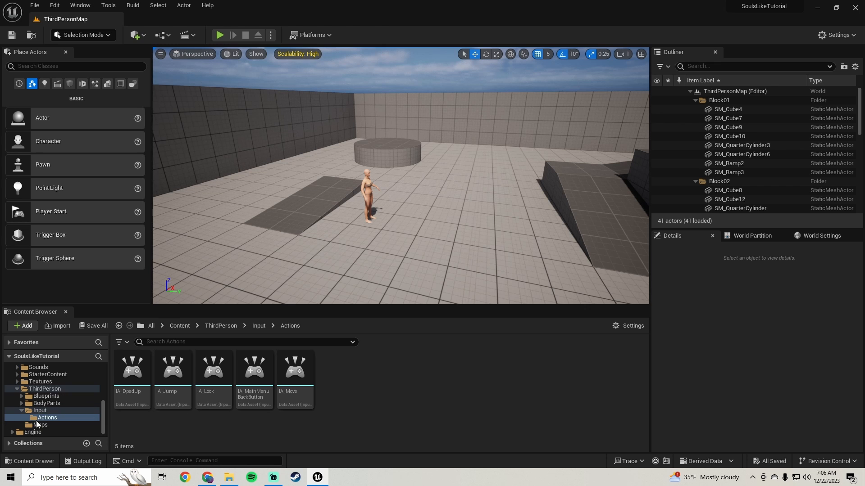
Create a Blueprint class in the ThirdPerson Input Actions folder with InputModifier as its parent class
{"action": "left_click", "coordinate": [47, 419]}
{"action": "right_click", "coordinate": [355, 380]}
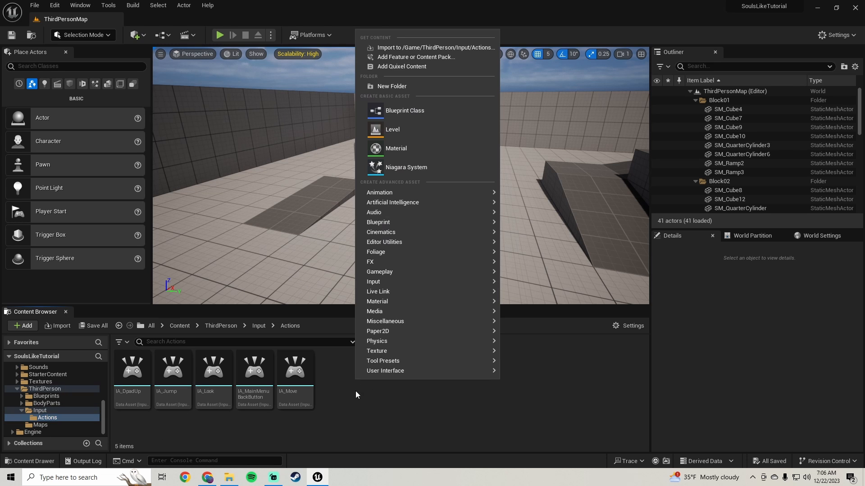
{"action": "left_click", "coordinate": [423, 112]}
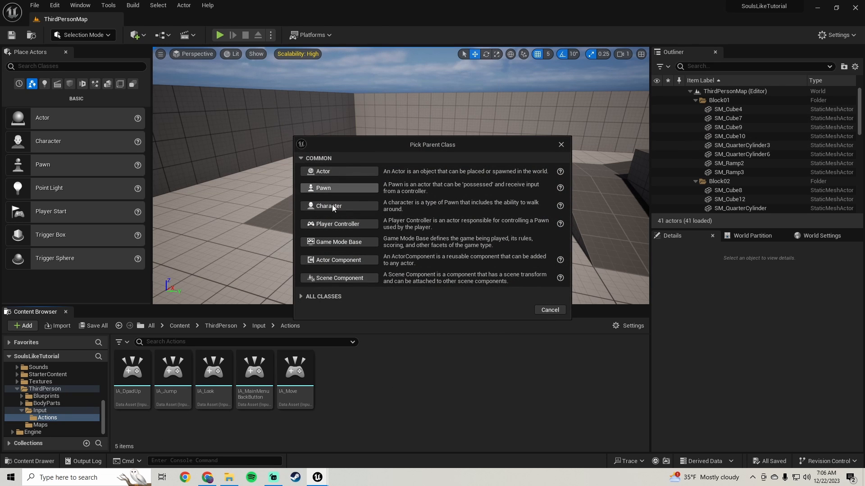
{"action": "left_click", "coordinate": [301, 296]}
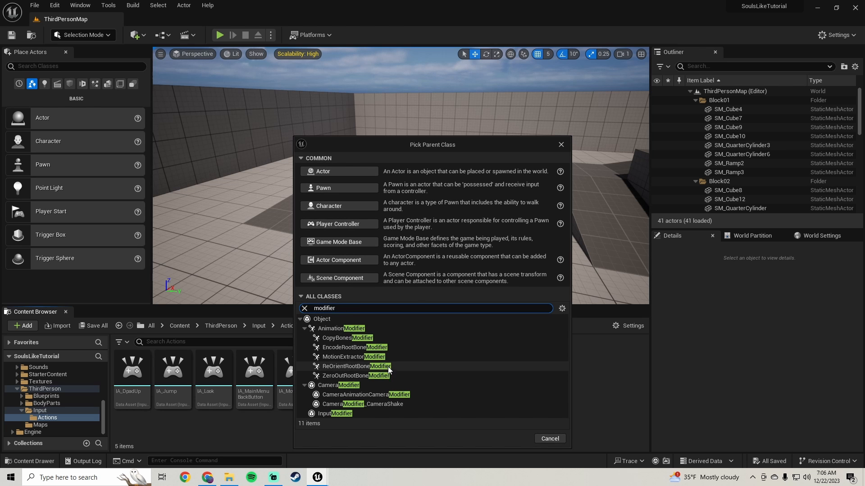
{"action": "left_click", "coordinate": [332, 412]}
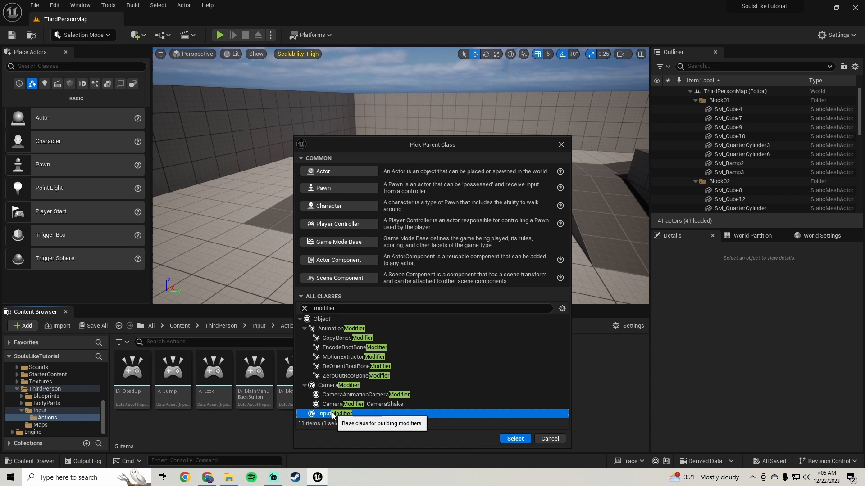
{"action": "left_click", "coordinate": [515, 439]}
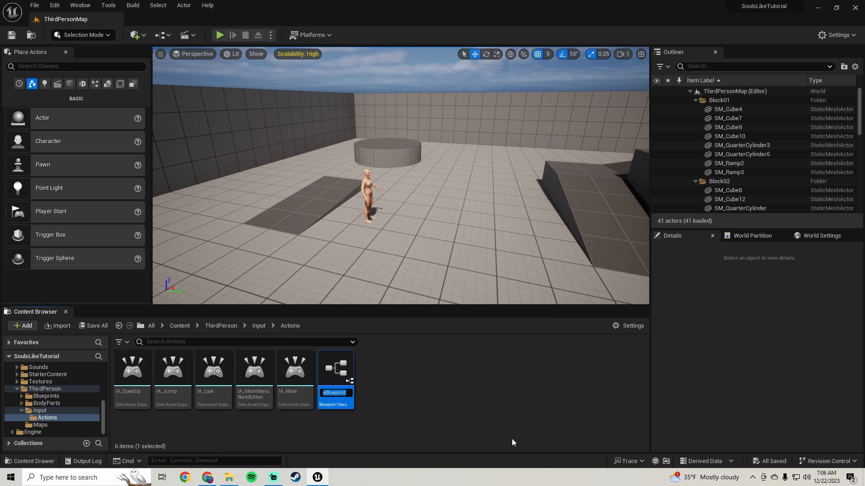
Check the modifier's name in reference screenshot 064541 and rename the new Blueprint class DPadAxisModifier
{"action": "left_click", "coordinate": [229, 478]}
{"action": "double_click", "coordinate": [640, 212]}
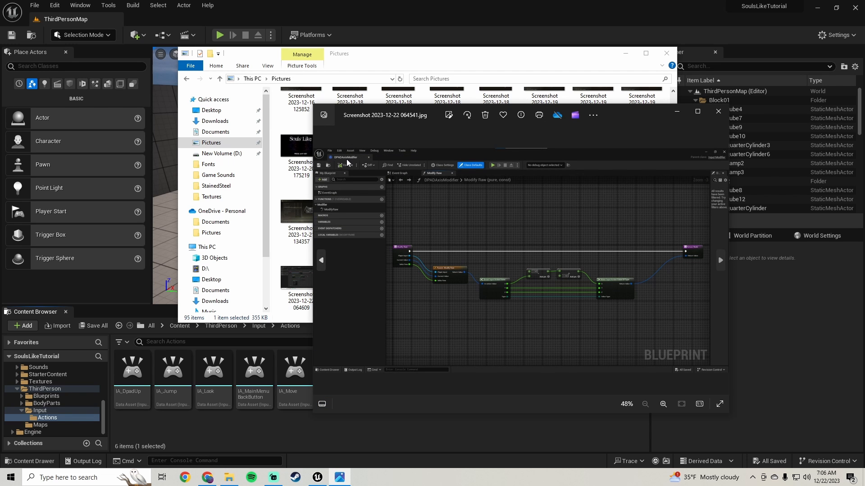
{"action": "left_click", "coordinate": [717, 111]}
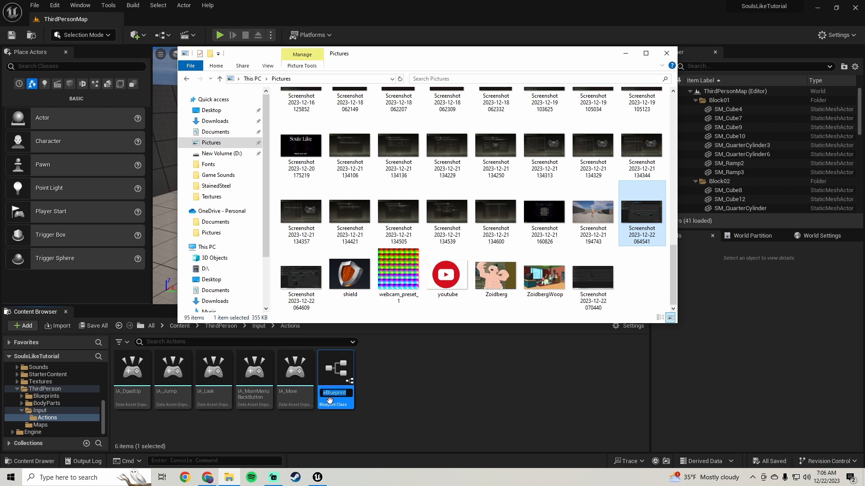
{"action": "left_click", "coordinate": [358, 386]}
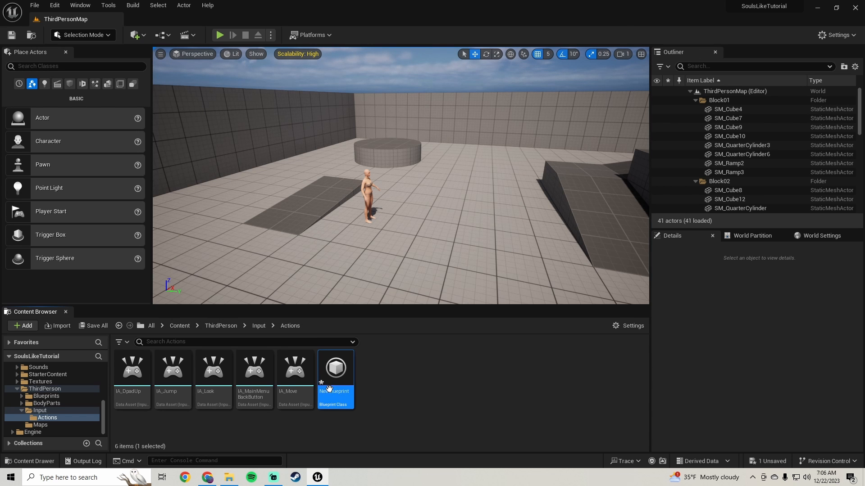
{"action": "mouse_move", "coordinate": [326, 396]}
{"action": "key", "text": "F2"}
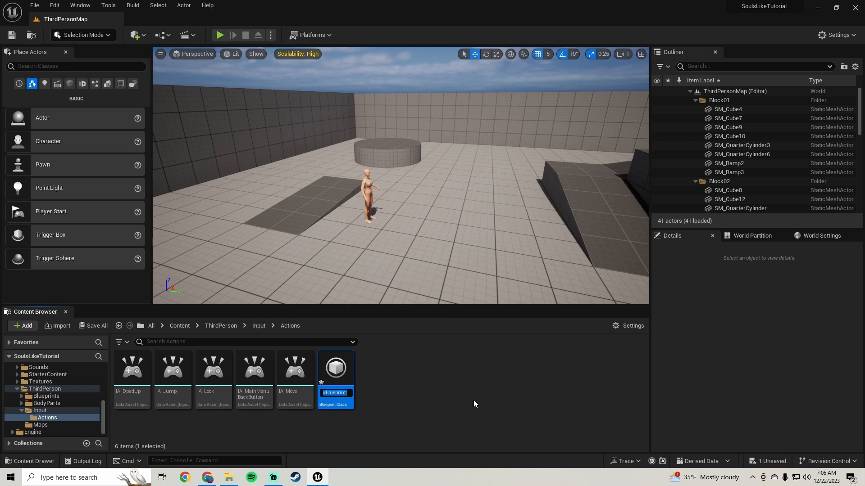
{"action": "type", "text": "D"}
{"action": "type", "text": "PadAxis"}
{"action": "type", "text": "Modifie"}
{"action": "type", "text": "r"}
{"action": "key", "text": "Return"}
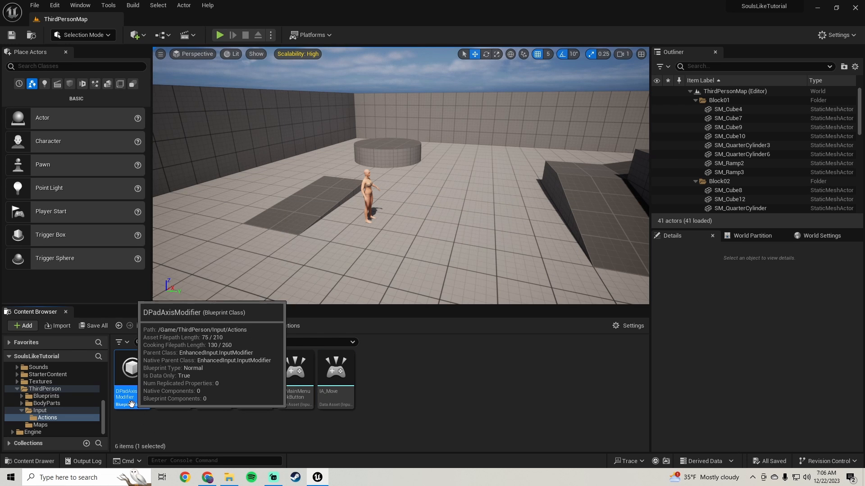
Open the DPadAxisModifier Blueprint and override its ModifyRaw function, consulting reference screenshot 064541
{"action": "double_click", "coordinate": [132, 374]}
{"action": "scroll", "coordinate": [407, 232], "scroll_direction": "down", "scroll_amount": 2}
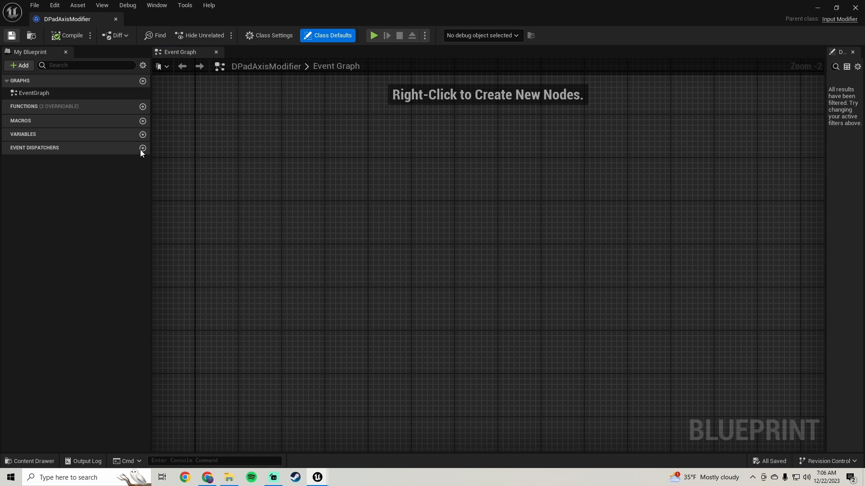
{"action": "left_click", "coordinate": [229, 477]}
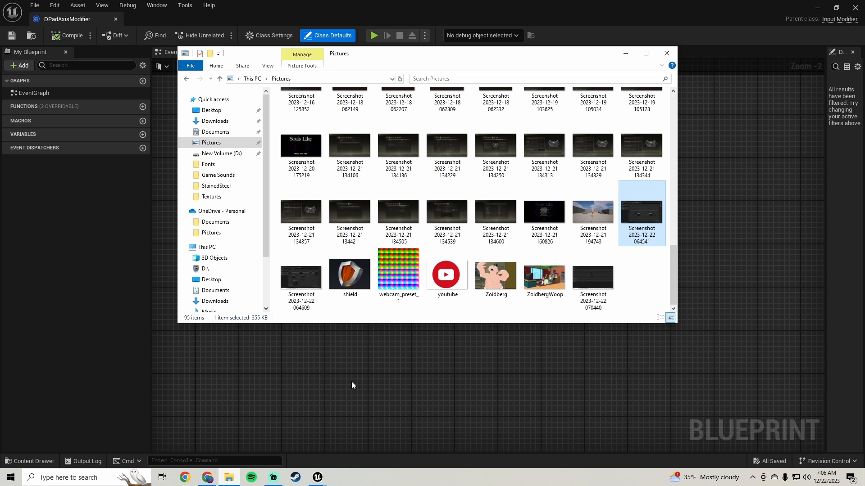
{"action": "double_click", "coordinate": [627, 210]}
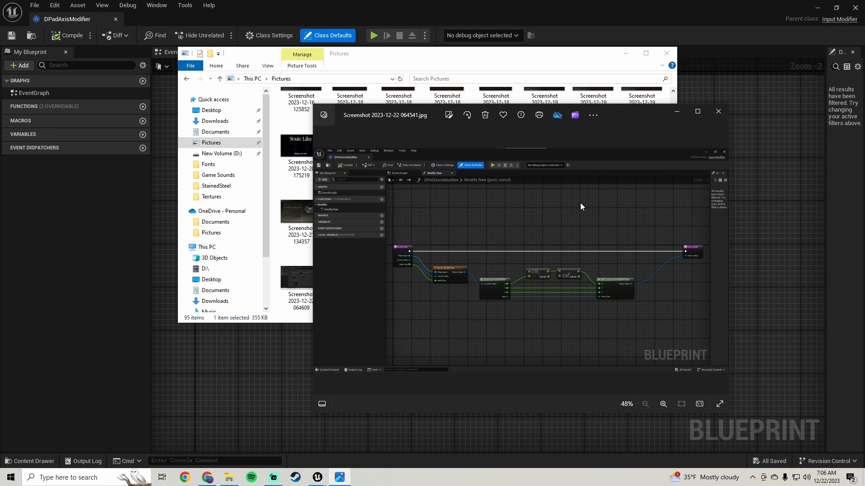
{"action": "left_click", "coordinate": [59, 201]}
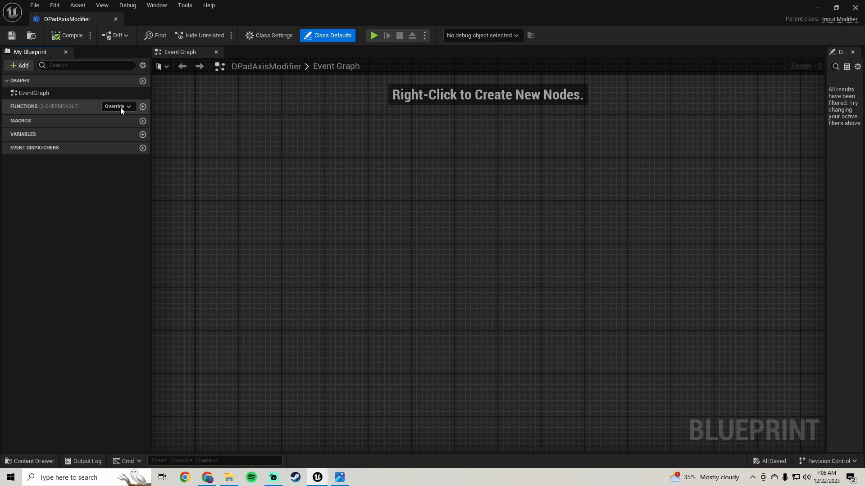
{"action": "left_click", "coordinate": [119, 106]}
{"action": "left_click", "coordinate": [129, 140]}
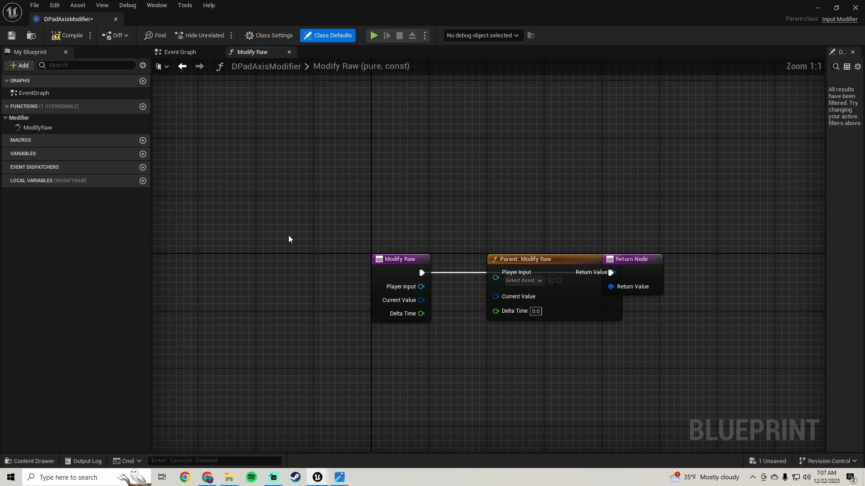
Spread out the Modify Raw graph by moving the Return Node far right and the Modify Raw entry node further left of the parent call
{"action": "left_click_drag", "start_coordinate": [444, 215], "coordinate": [699, 213]}
{"action": "right_click_drag", "start_coordinate": [421, 282], "coordinate": [513, 258]}
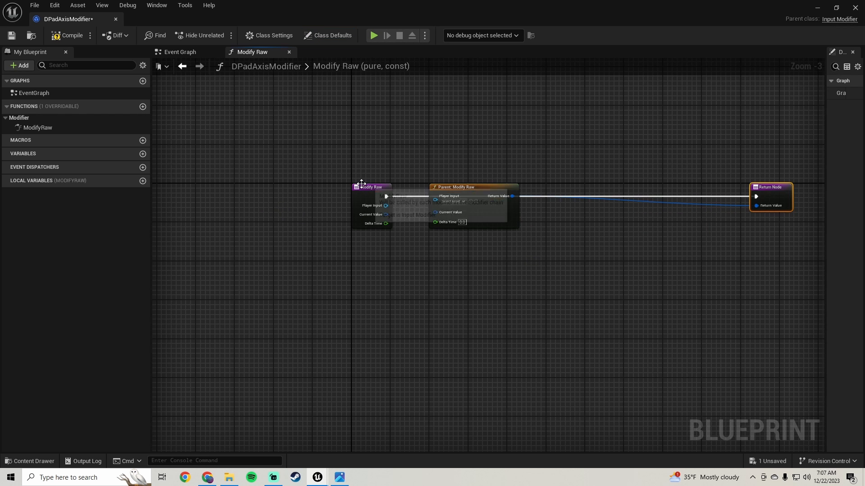
{"action": "left_click_drag", "start_coordinate": [369, 188], "coordinate": [299, 187]}
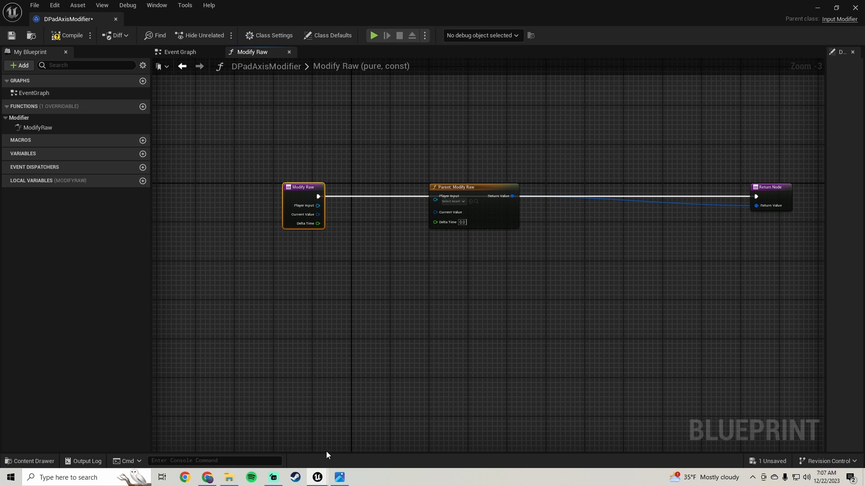
Following reference screenshot 064541, wire Player Input, Current Value and Delta Time into the parent Modify Raw call and move that call below the execution wire
{"action": "left_click", "coordinate": [340, 478]}
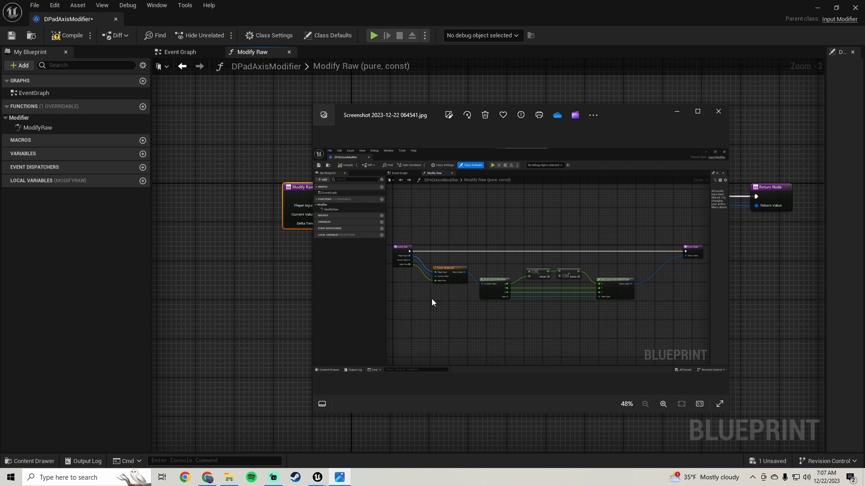
{"action": "scroll", "coordinate": [432, 297], "scroll_direction": "up", "scroll_amount": 5}
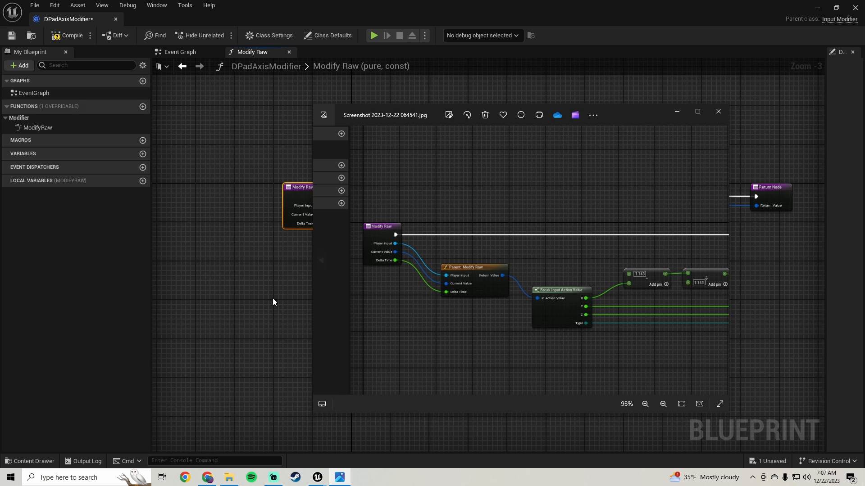
{"action": "left_click", "coordinate": [271, 270]}
{"action": "left_click_drag", "start_coordinate": [317, 206], "coordinate": [437, 197]}
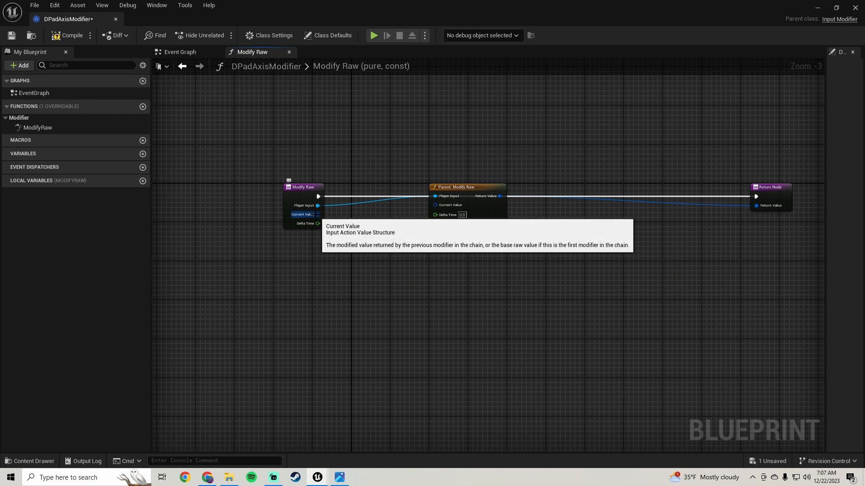
{"action": "left_click_drag", "start_coordinate": [315, 215], "coordinate": [435, 205]}
{"action": "left_click_drag", "start_coordinate": [312, 223], "coordinate": [443, 215]}
{"action": "left_click_drag", "start_coordinate": [466, 188], "coordinate": [437, 241]}
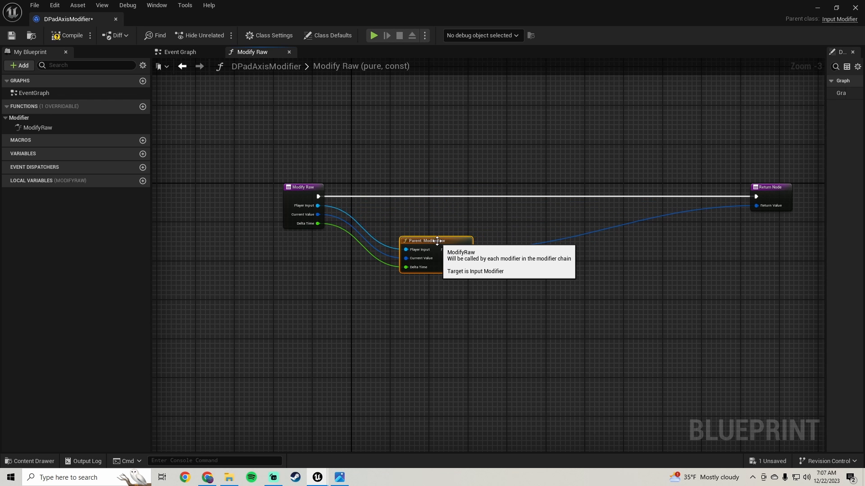
Check the next node in the reference screenshot and add a Break Input Action Value node from the parent call's Return Value
{"action": "left_click", "coordinate": [340, 477]}
{"action": "scroll", "coordinate": [518, 327], "scroll_direction": "down", "scroll_amount": 2}
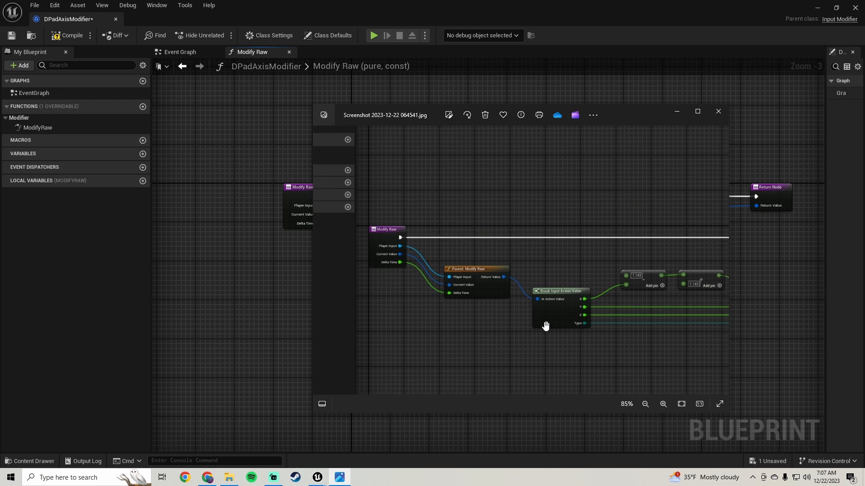
{"action": "left_click_drag", "start_coordinate": [521, 305], "coordinate": [419, 276]}
{"action": "scroll", "coordinate": [423, 275], "scroll_direction": "up", "scroll_amount": 1}
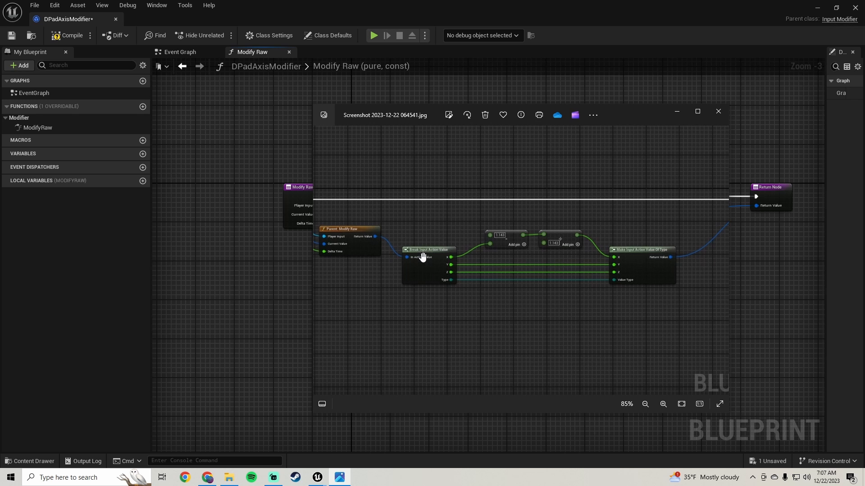
{"action": "left_click", "coordinate": [676, 112]}
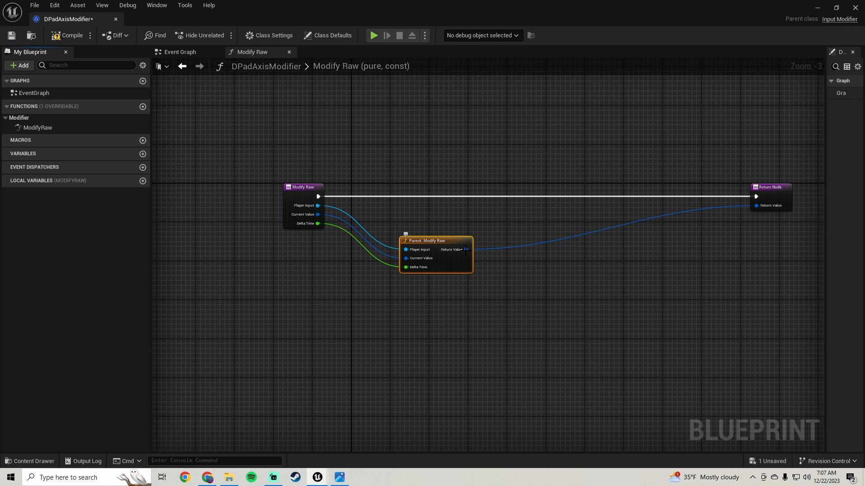
{"action": "left_click_drag", "start_coordinate": [467, 251], "coordinate": [484, 262]}
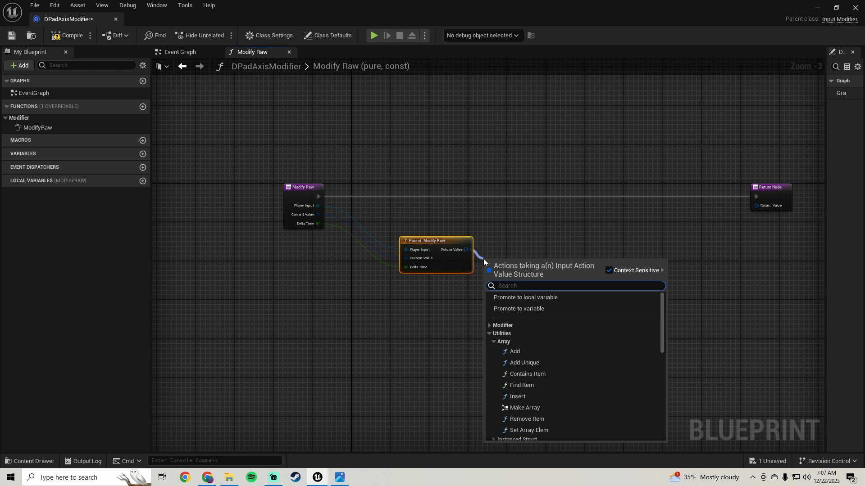
{"action": "type", "text": "bre"}
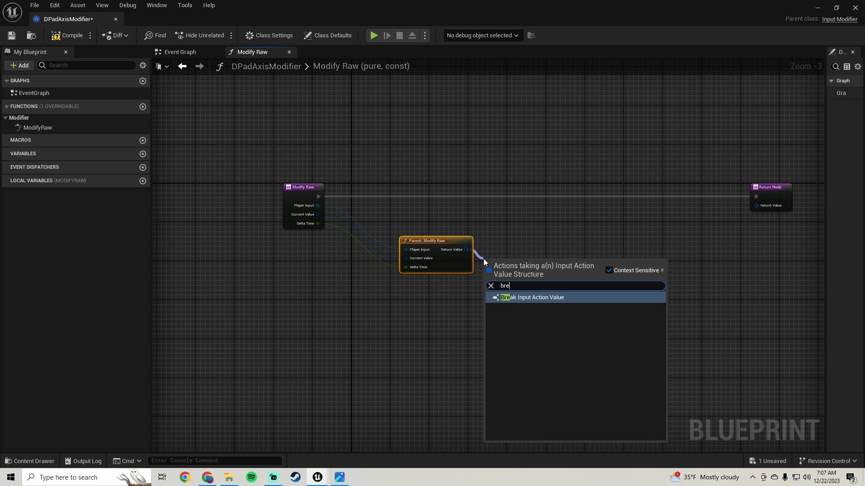
{"action": "left_click", "coordinate": [533, 298]}
{"action": "right_click_drag", "start_coordinate": [533, 299], "coordinate": [409, 291]}
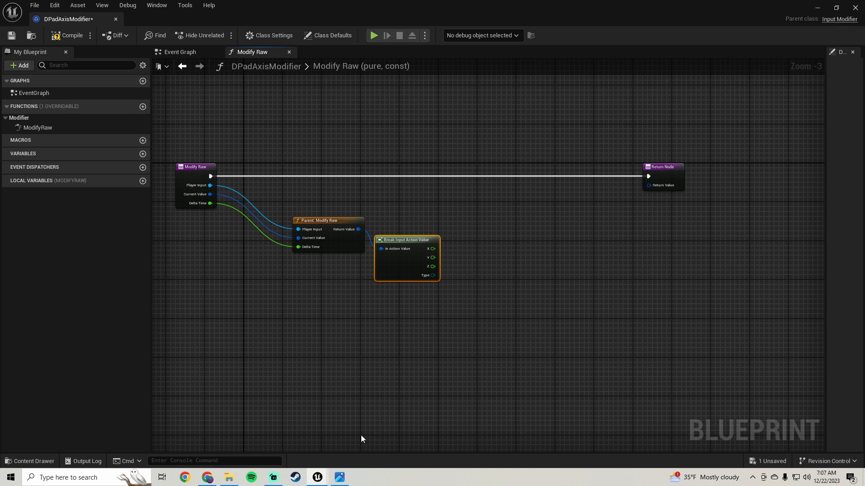
Check the reference screenshot and add a Make Input Action Value Of Type node feeding the Return Node's Return Value
{"action": "left_click", "coordinate": [339, 477]}
{"action": "left_click_drag", "start_coordinate": [488, 288], "coordinate": [406, 290]}
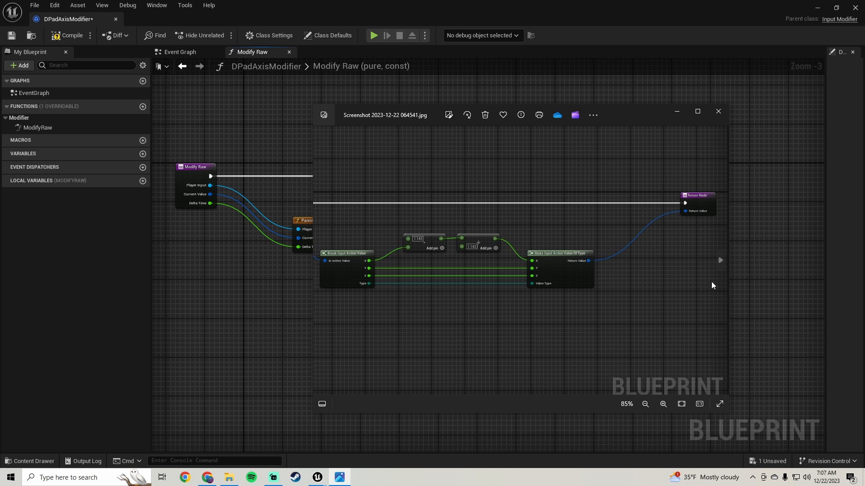
{"action": "left_click", "coordinate": [746, 261]}
{"action": "left_click_drag", "start_coordinate": [648, 185], "coordinate": [626, 242]}
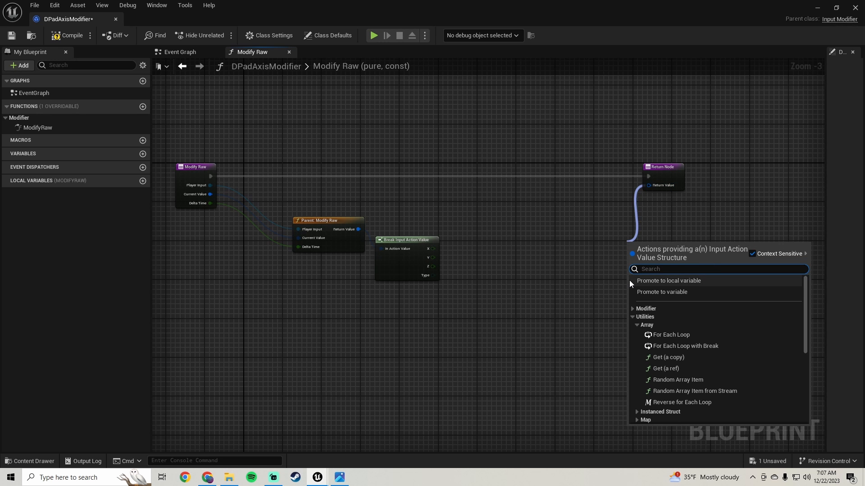
{"action": "type", "text": "make"}
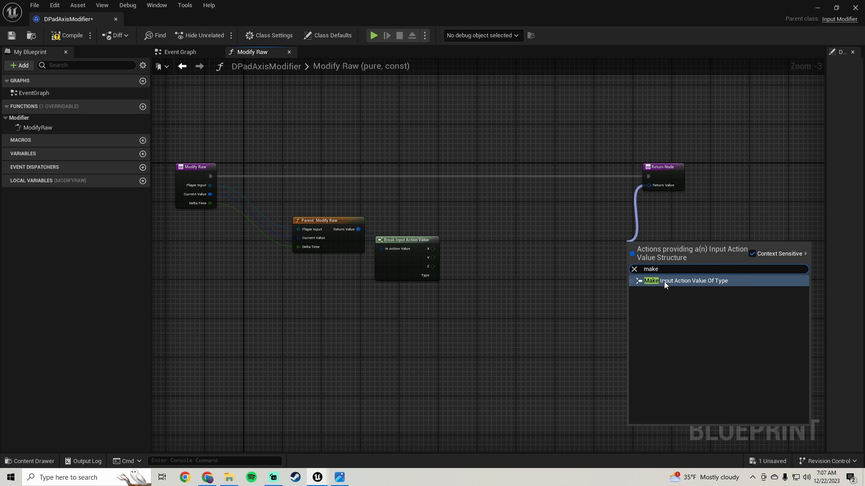
{"action": "left_click", "coordinate": [664, 282]}
Reposition the Make Input Action Value Of Type node and the Return Node to leave room after the Break node
{"action": "right_click_drag", "start_coordinate": [624, 309], "coordinate": [454, 303]}
{"action": "left_click_drag", "start_coordinate": [517, 252], "coordinate": [424, 236]}
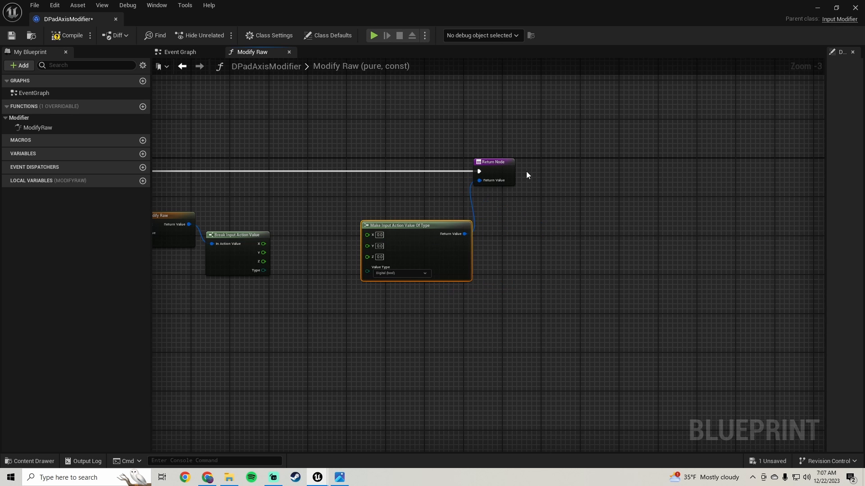
{"action": "left_click_drag", "start_coordinate": [511, 165], "coordinate": [641, 165]}
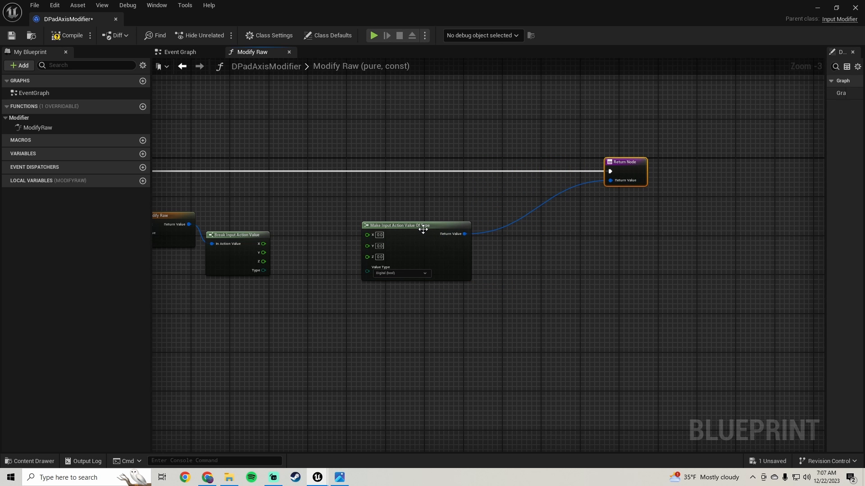
{"action": "left_click_drag", "start_coordinate": [423, 230], "coordinate": [479, 231]}
Consult the reference and add a Subtract node fed by the Break node's X output, placed slightly above and beyond the Break node
{"action": "right_click_drag", "start_coordinate": [277, 244], "coordinate": [410, 233]}
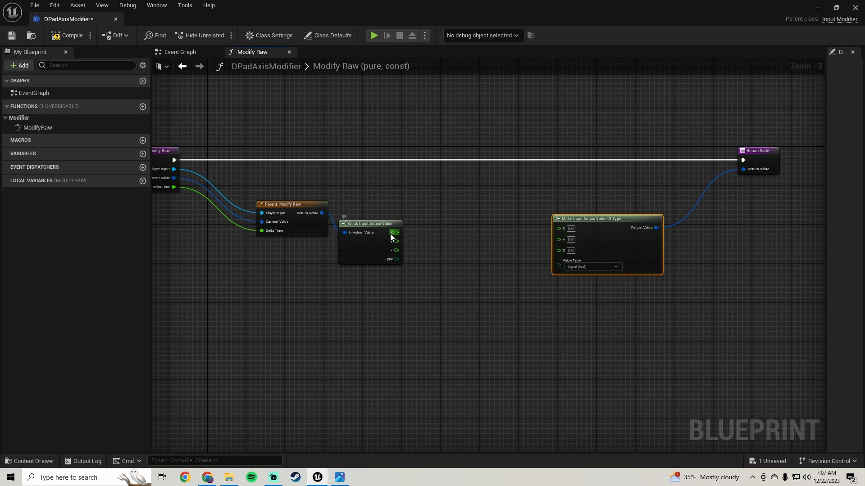
{"action": "left_click", "coordinate": [339, 477]}
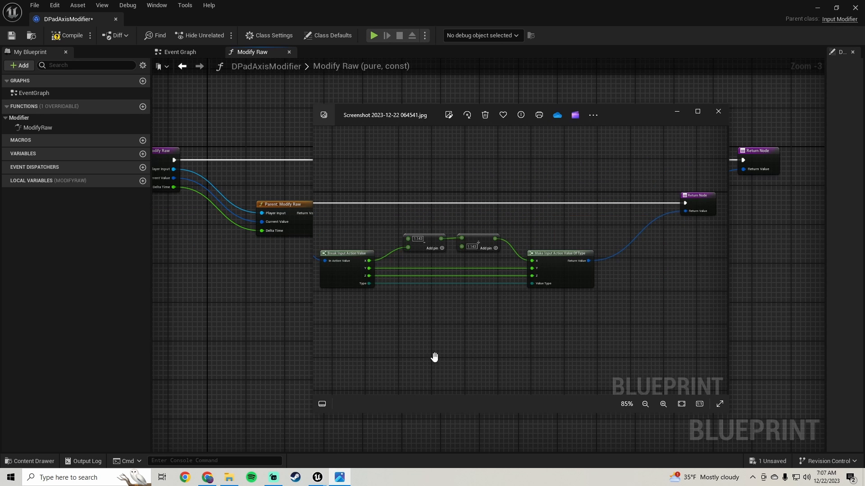
{"action": "left_click", "coordinate": [270, 334]}
{"action": "left_click_drag", "start_coordinate": [393, 233], "coordinate": [418, 210]}
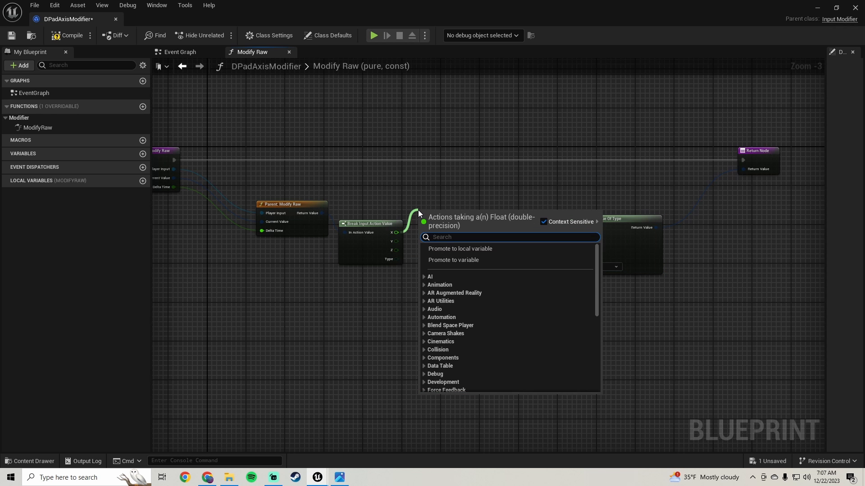
{"action": "type", "text": "-"}
{"action": "key", "text": "Return"}
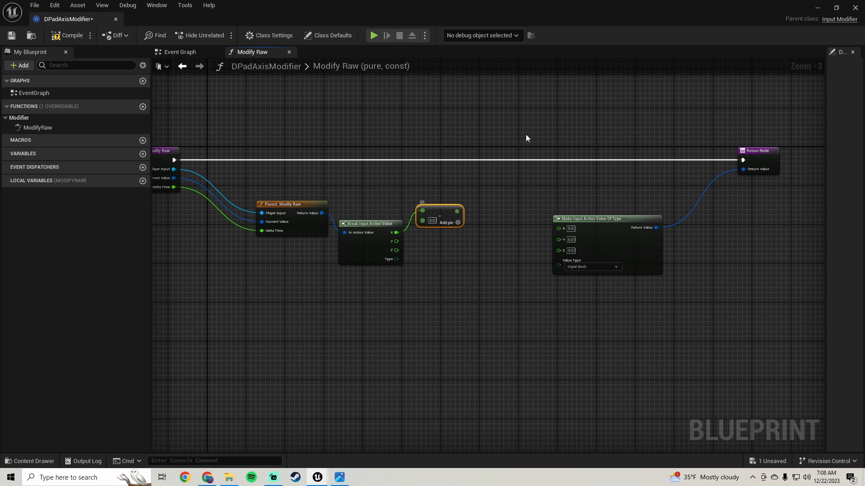
{"action": "left_click_drag", "start_coordinate": [437, 208], "coordinate": [451, 198]}
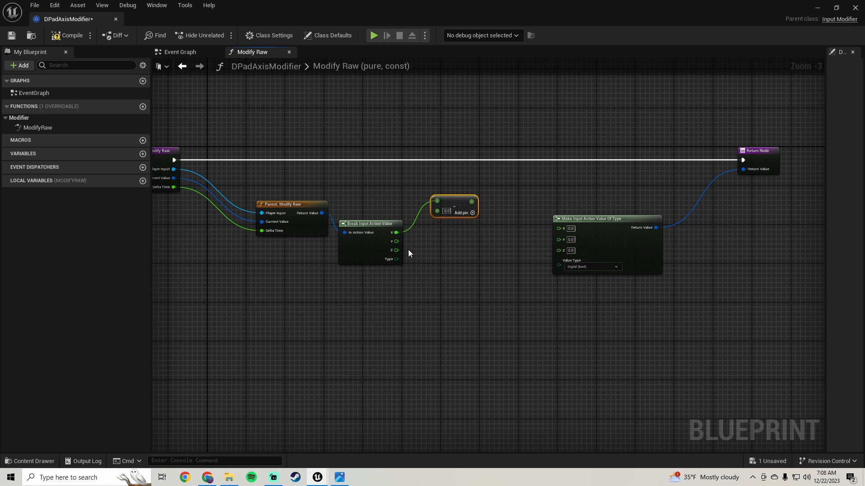
Look up the subtraction constant in the reference screenshot and set the Subtract node's second value to 1.143
{"action": "left_click", "coordinate": [342, 478]}
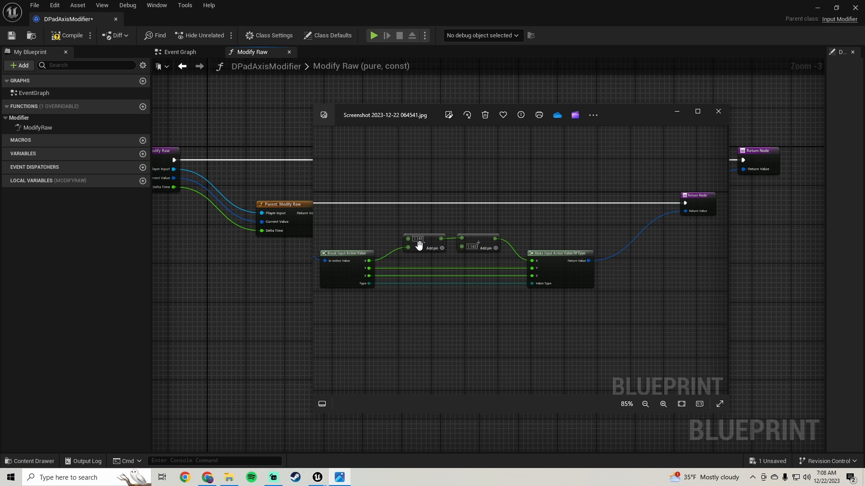
{"action": "left_click_drag", "start_coordinate": [206, 308], "coordinate": [417, 221]}
{"action": "left_click", "coordinate": [449, 211]}
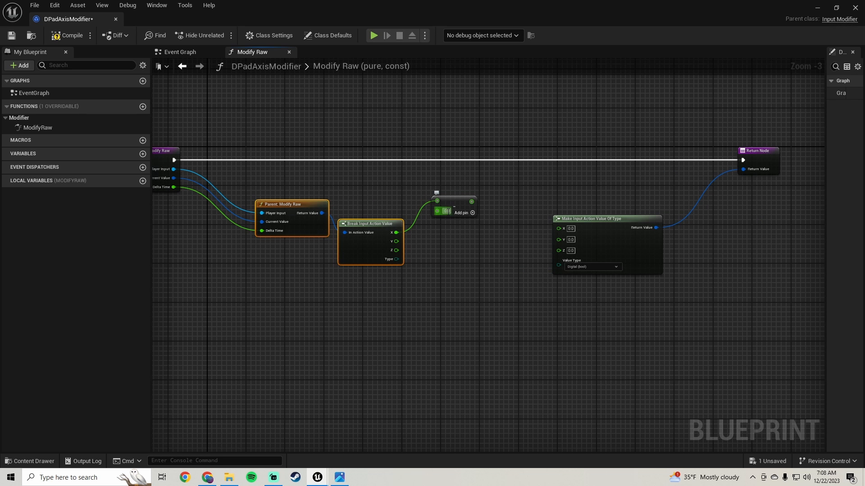
{"action": "type", "text": "1.143"}
{"action": "key", "text": "Return"}
Move the Make Input Action Value Of Type node and the Return Node together further right to widen the gap
{"action": "right_click_drag", "start_coordinate": [754, 333], "coordinate": [637, 305]}
{"action": "left_click_drag", "start_coordinate": [741, 280], "coordinate": [618, 139]}
{"action": "left_click_drag", "start_coordinate": [506, 194], "coordinate": [555, 194]}
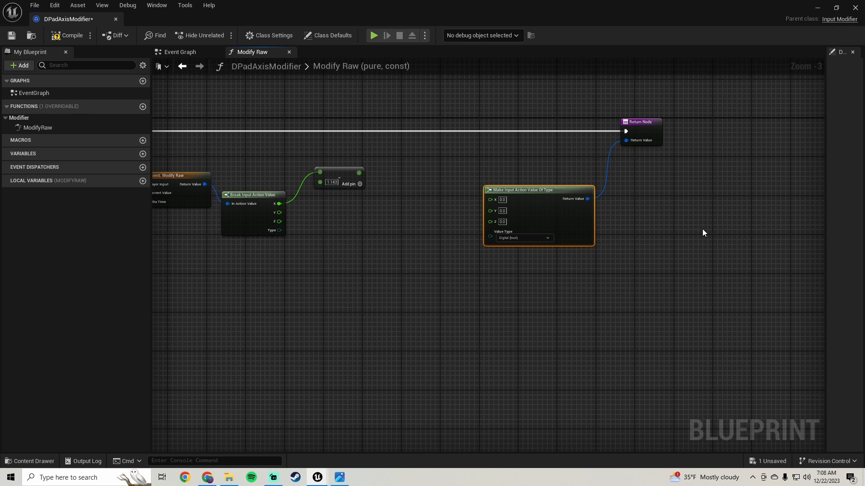
{"action": "left_click_drag", "start_coordinate": [642, 128], "coordinate": [700, 128]}
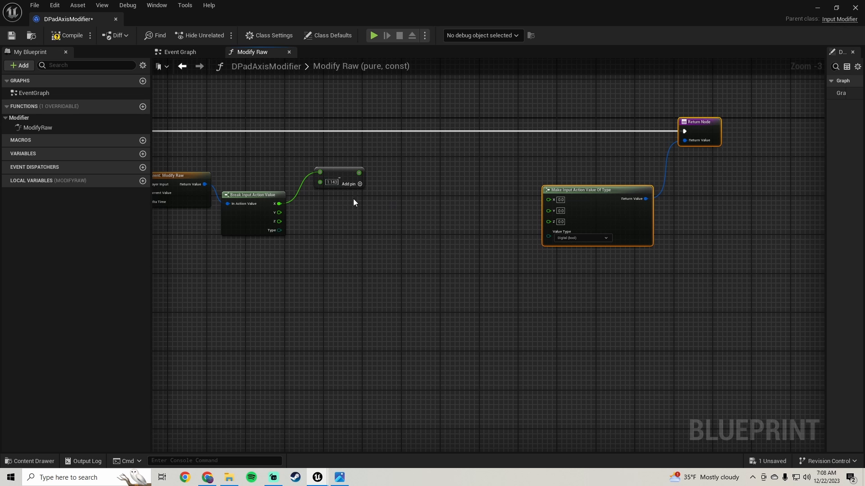
Add a Divide node fed by the Subtract node's result
{"action": "left_click_drag", "start_coordinate": [359, 173], "coordinate": [401, 170]}
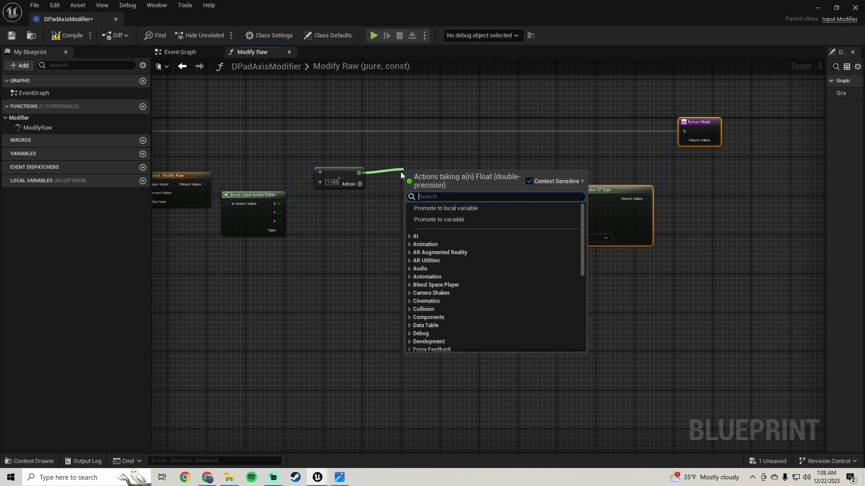
{"action": "type", "text": "divide"}
{"action": "left_click", "coordinate": [445, 226]}
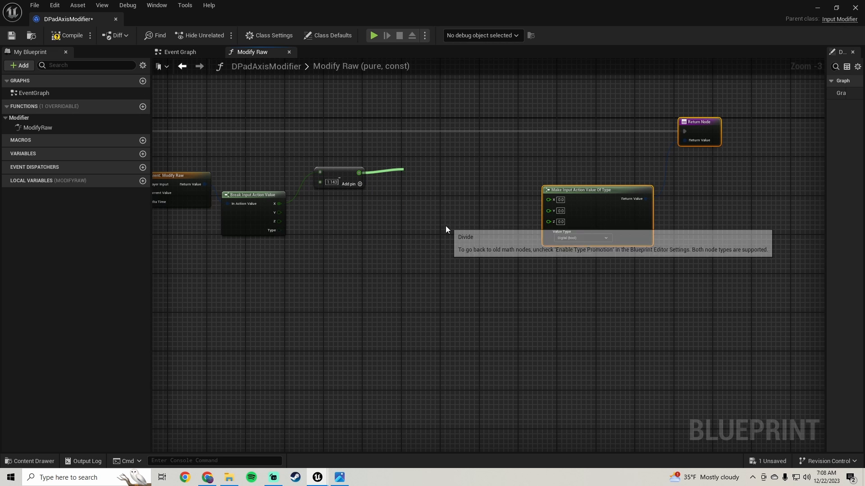
{"action": "left_click", "coordinate": [339, 478]}
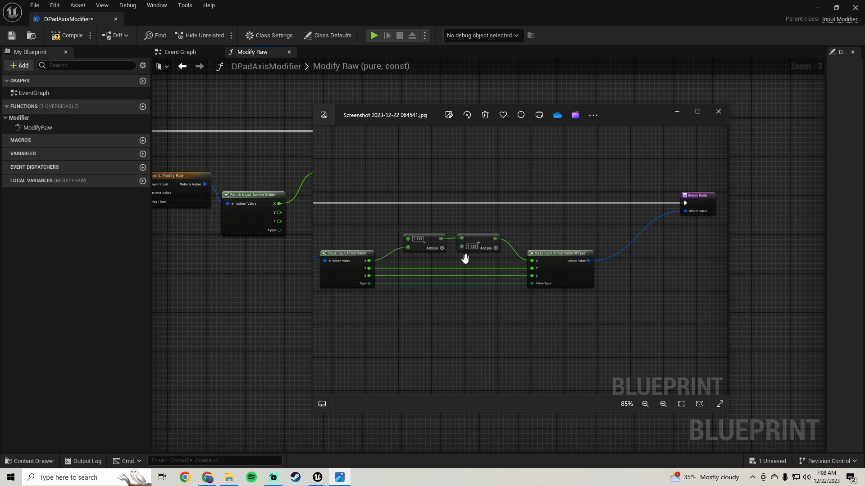
{"action": "left_click", "coordinate": [249, 274]}
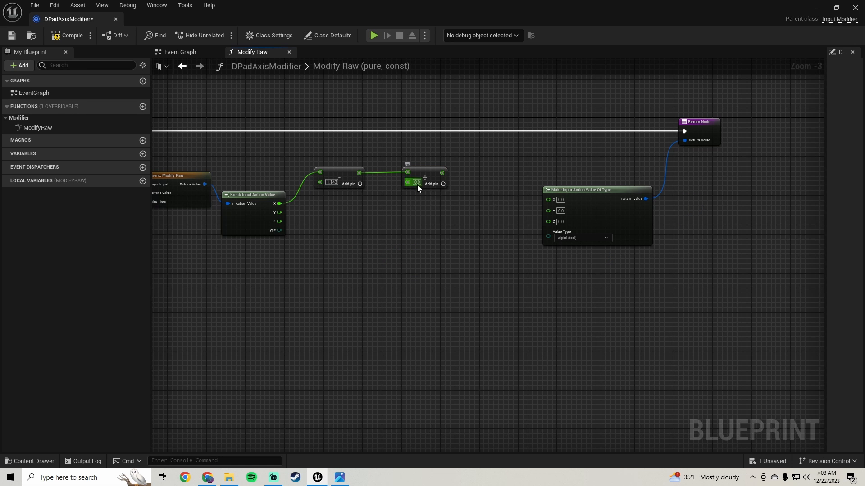
{"action": "type", "text": "1.1"}
{"action": "key", "text": "Return"}
{"action": "key", "text": "ctrl+z"}
Straighten the wire between the Subtract and Divide nodes and connect the Divide result to the Make node's X input
{"action": "left_click_drag", "start_coordinate": [423, 146], "coordinate": [350, 178]}
{"action": "key", "text": "q"}
{"action": "left_click_drag", "start_coordinate": [444, 174], "coordinate": [554, 198]}
Connect the Break node's Y, Z and Type outputs to the Make node's Y, Z and Value Type inputs, and align the Make node with them
{"action": "left_click_drag", "start_coordinate": [279, 213], "coordinate": [552, 217]}
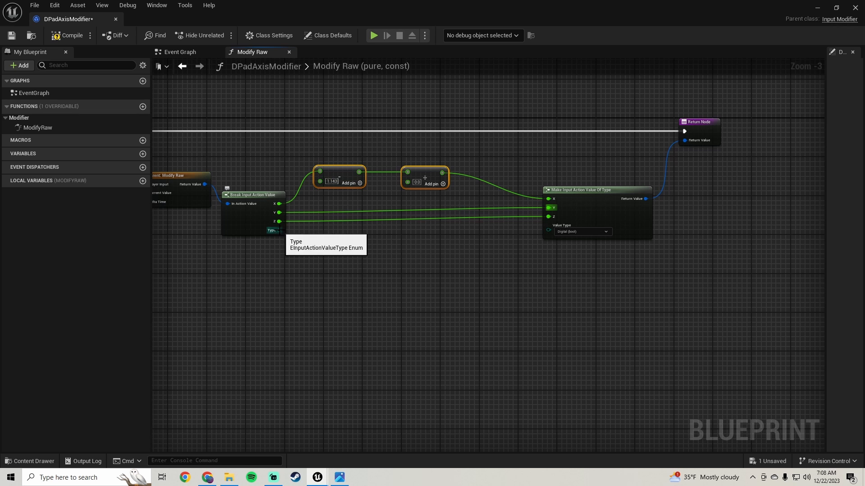
{"action": "left_click_drag", "start_coordinate": [279, 230], "coordinate": [559, 230]}
{"action": "left_click", "coordinate": [587, 198]}
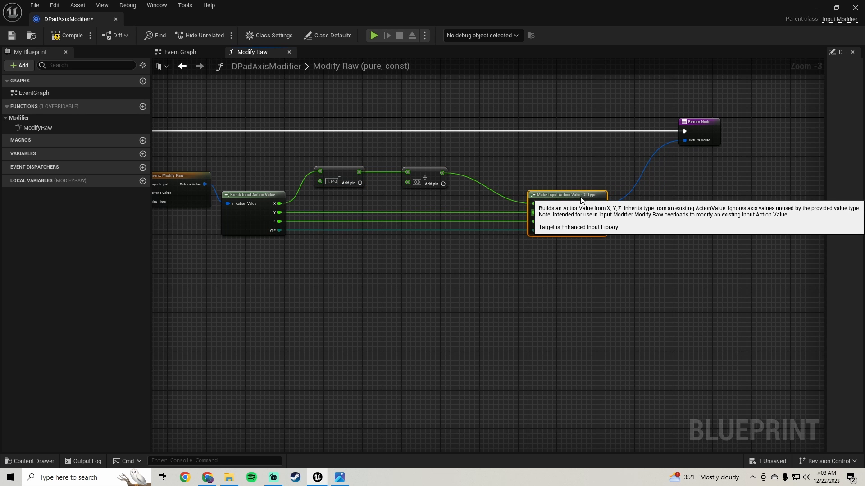
Compile and save the DPadAxisModifier Blueprint
{"action": "left_click", "coordinate": [69, 40]}
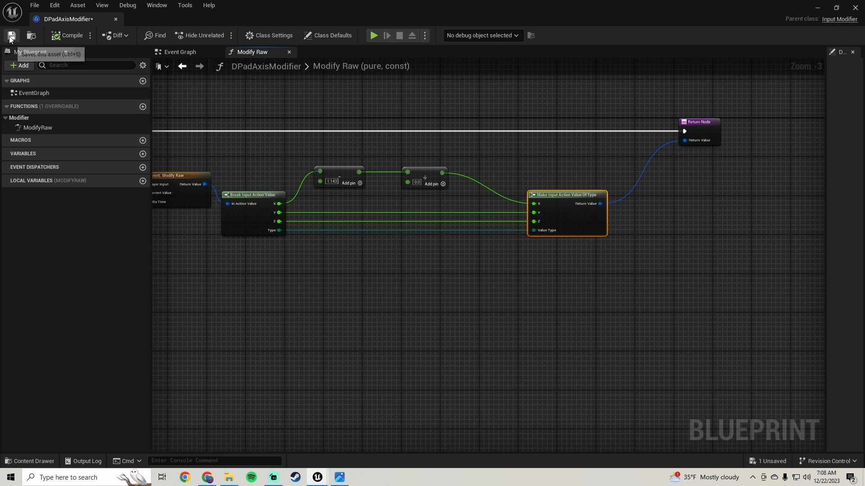
{"action": "right_click_drag", "start_coordinate": [382, 224], "coordinate": [544, 262]}
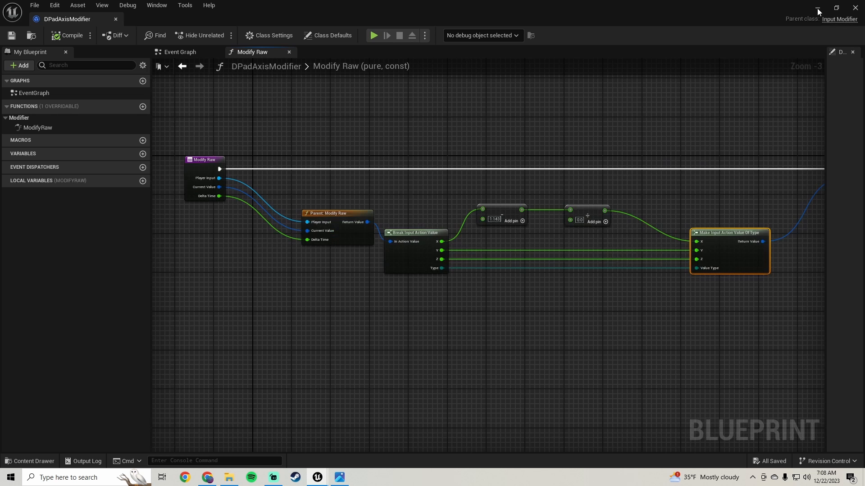
View the ThirdPerson Blueprints folder in the level editor, and return to the DPadAxisModifier Blueprint window
{"action": "left_click", "coordinate": [818, 9]}
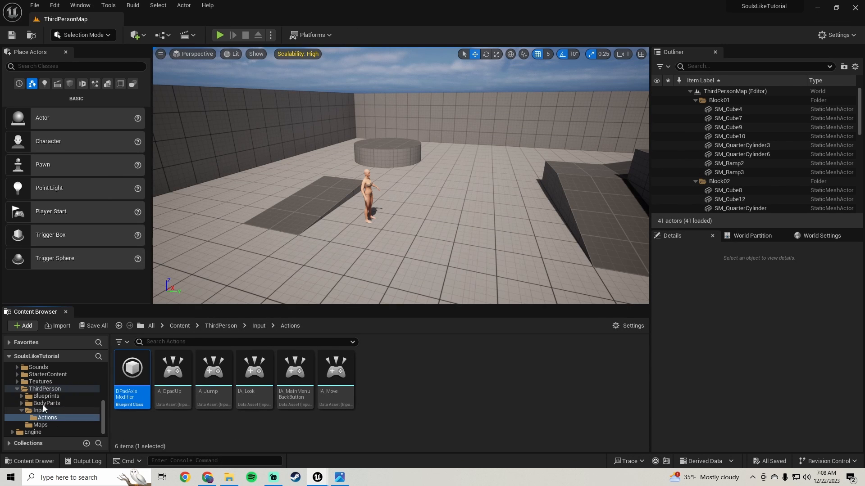
{"action": "left_click", "coordinate": [44, 399]}
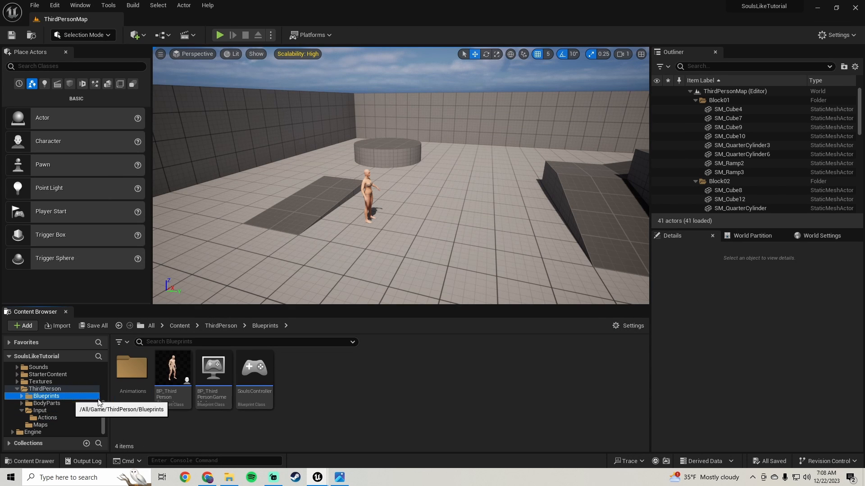
{"action": "mouse_move", "coordinate": [318, 476]}
{"action": "left_click", "coordinate": [400, 414]}
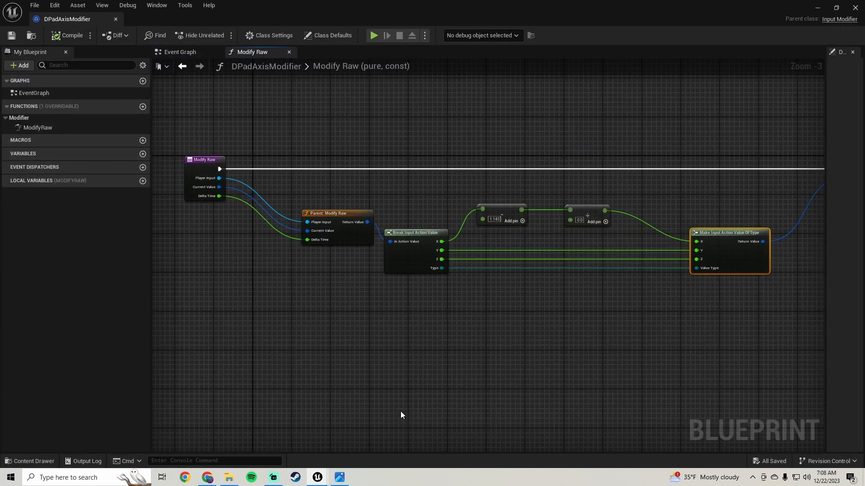
Close the DPadAxisModifier Blueprint and open SoulsController in the full Blueprint editor
{"action": "left_click", "coordinate": [855, 8]}
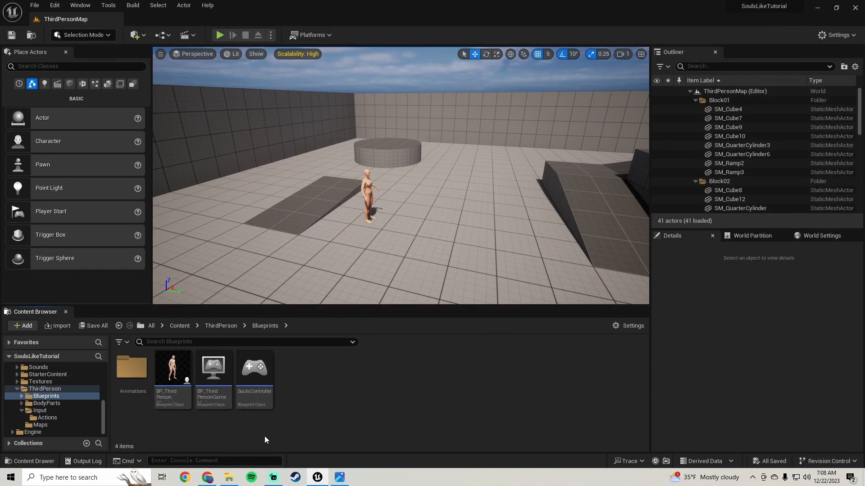
{"action": "double_click", "coordinate": [255, 399]}
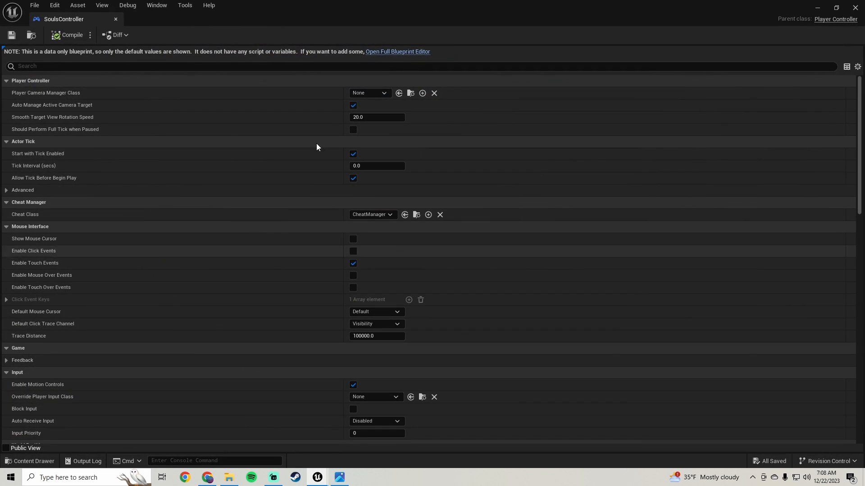
{"action": "left_click", "coordinate": [385, 52]}
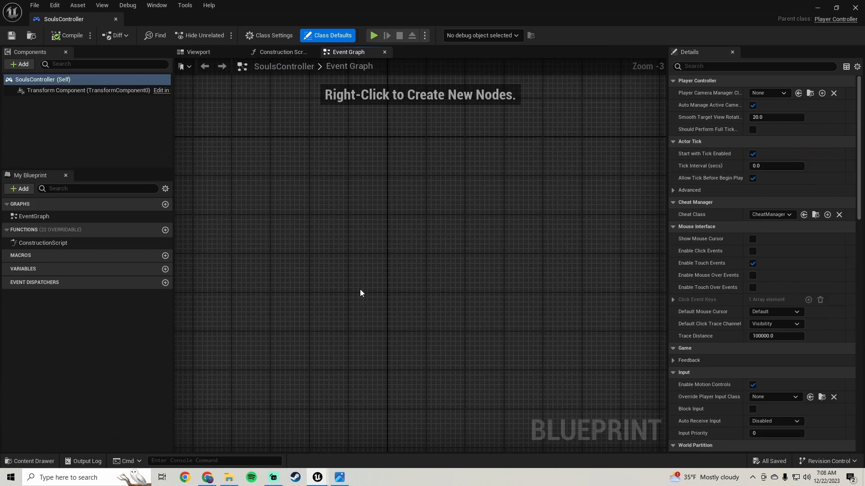
Add the IA_DpadUp enhanced input action event to the SoulsController event graph
{"action": "scroll", "coordinate": [328, 236], "scroll_direction": "up", "scroll_amount": 3}
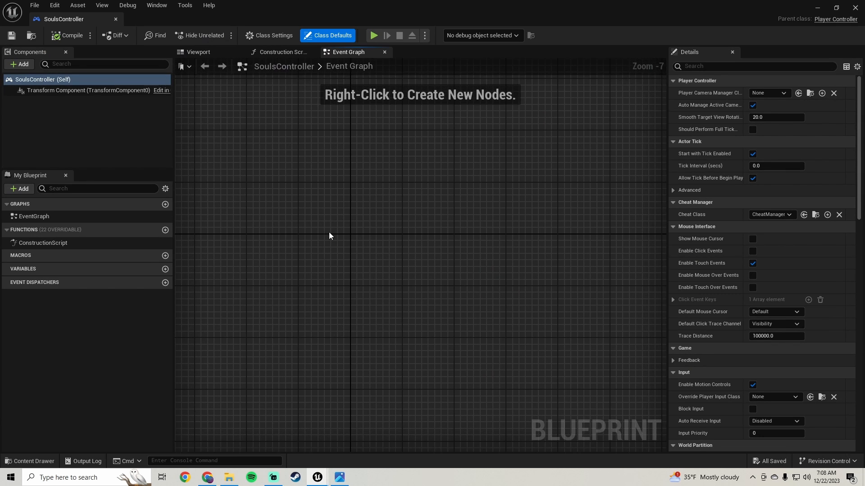
{"action": "right_click", "coordinate": [335, 196]}
{"action": "type", "text": "dpad up"}
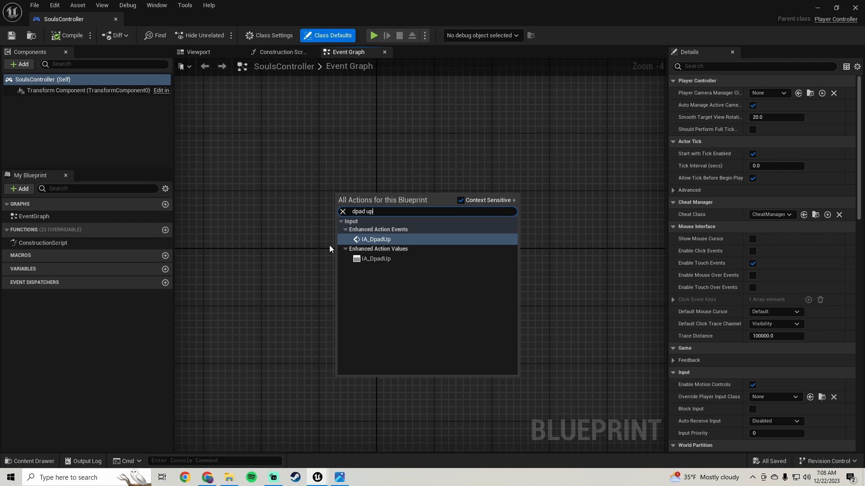
{"action": "left_click", "coordinate": [394, 237]}
{"action": "scroll", "coordinate": [392, 230], "scroll_direction": "up", "scroll_amount": 3}
{"action": "left_click", "coordinate": [347, 205]}
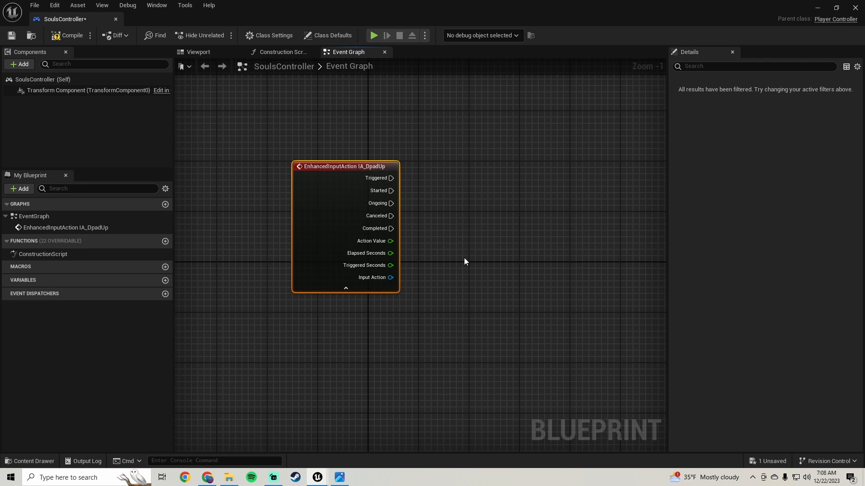
Add a Print String node driven by the IA_DpadUp event's Triggered output and place it in line with the event
{"action": "scroll", "coordinate": [455, 255], "scroll_direction": "down", "scroll_amount": 1}
{"action": "right_click_drag", "start_coordinate": [456, 255], "coordinate": [393, 260]}
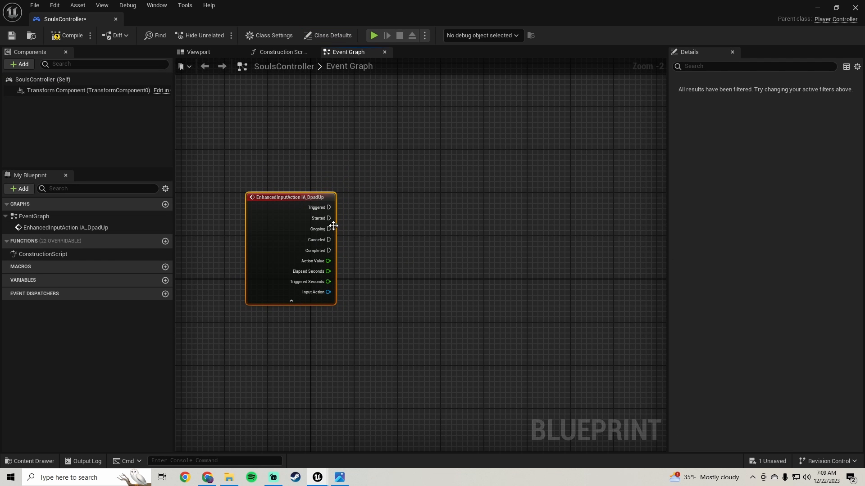
{"action": "left_click_drag", "start_coordinate": [325, 209], "coordinate": [429, 209]}
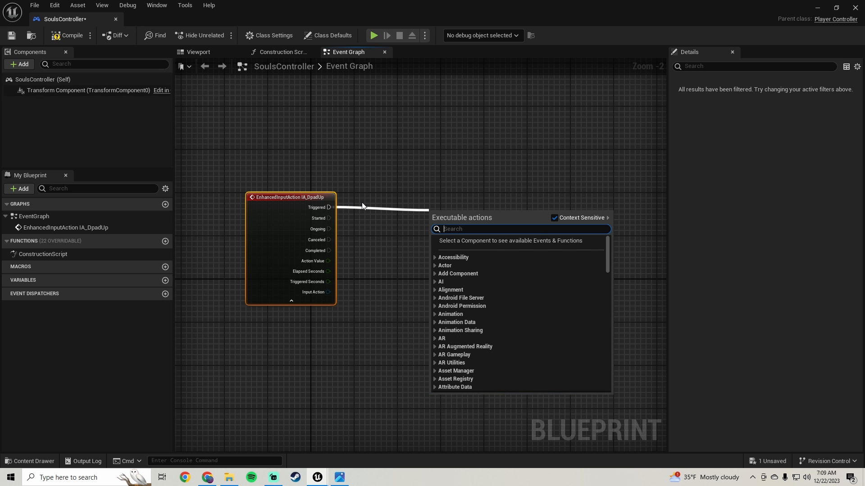
{"action": "type", "text": "print"}
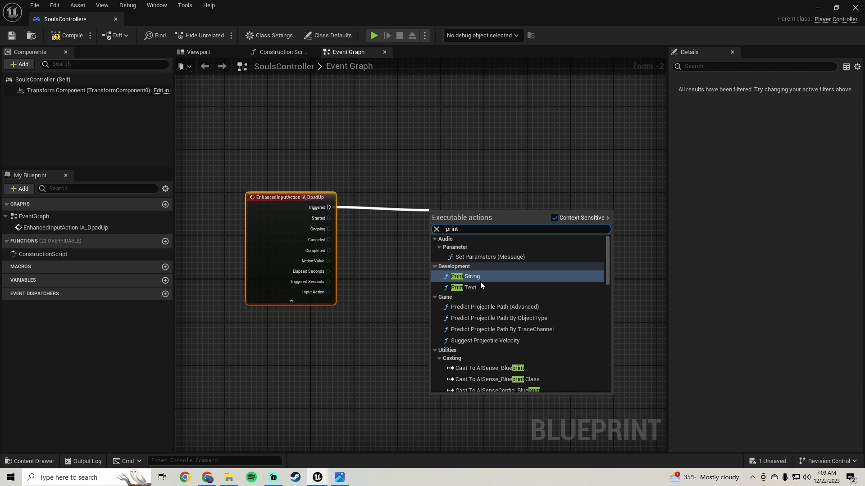
{"action": "left_click", "coordinate": [480, 279]}
{"action": "left_click_drag", "start_coordinate": [455, 212], "coordinate": [494, 199]}
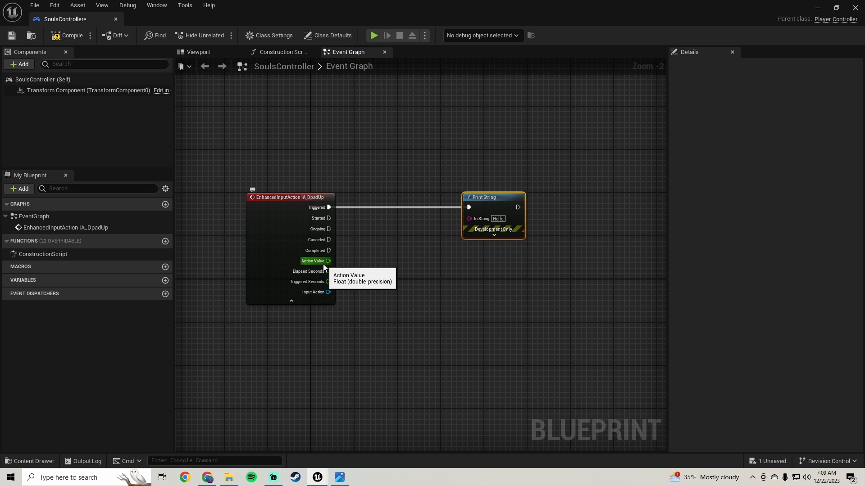
Feed the event's Action Value into Print String's In String, move the conversion node below the execution wire, and save SoulsController
{"action": "left_click_drag", "start_coordinate": [323, 264], "coordinate": [470, 219]}
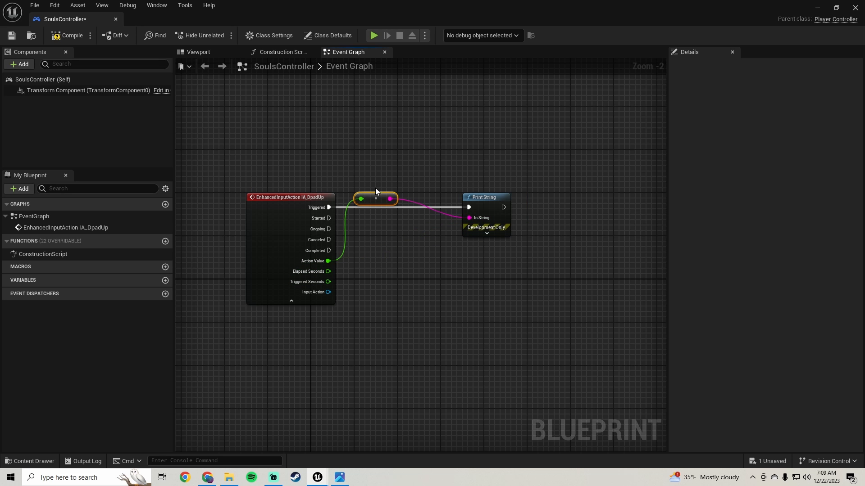
{"action": "left_click_drag", "start_coordinate": [376, 192], "coordinate": [385, 272]}
{"action": "left_click", "coordinate": [12, 35]}
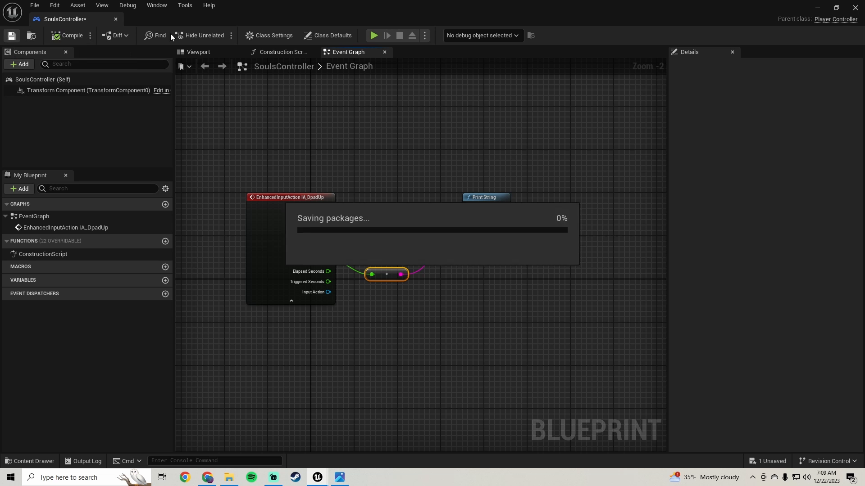
Play-test the level from the level editor to check the printed D-pad axis values, and end the session
{"action": "left_click", "coordinate": [817, 7]}
{"action": "left_click", "coordinate": [219, 35]}
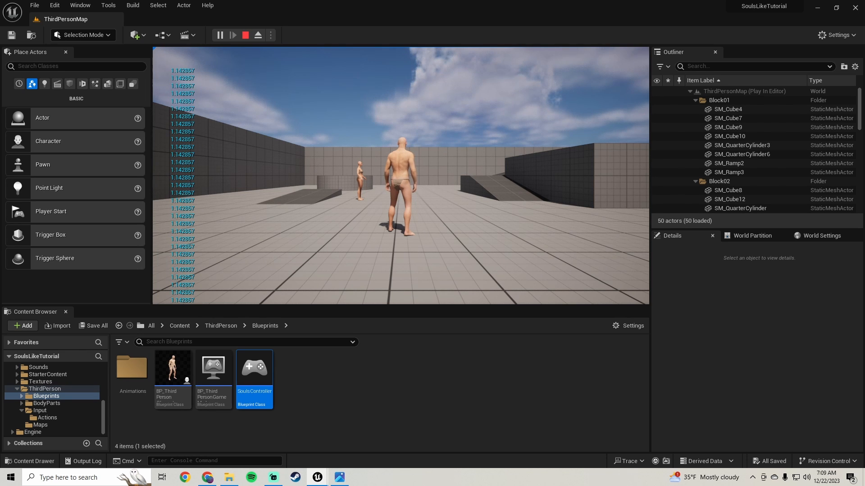
{"action": "key", "text": "Escape"}
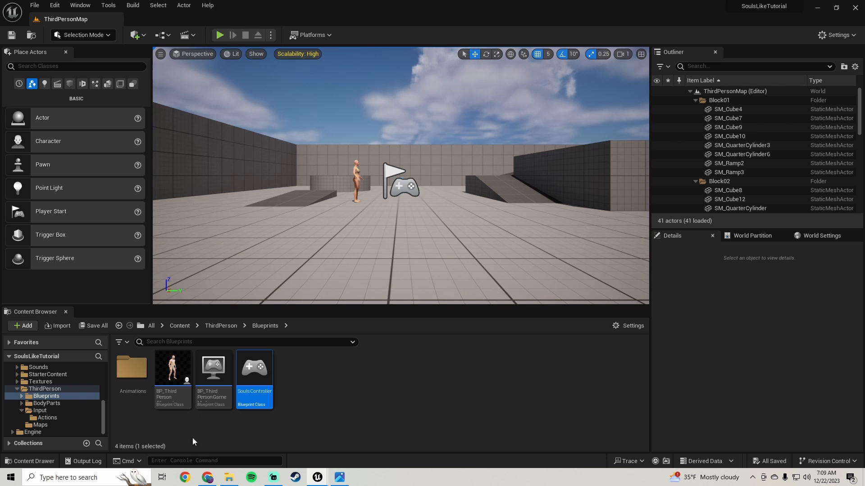
Open the IA_DpadUp input action from the Input/Actions folder and add a Dead Zone modifier to it
{"action": "left_click", "coordinate": [53, 409]}
{"action": "double_click", "coordinate": [132, 367]}
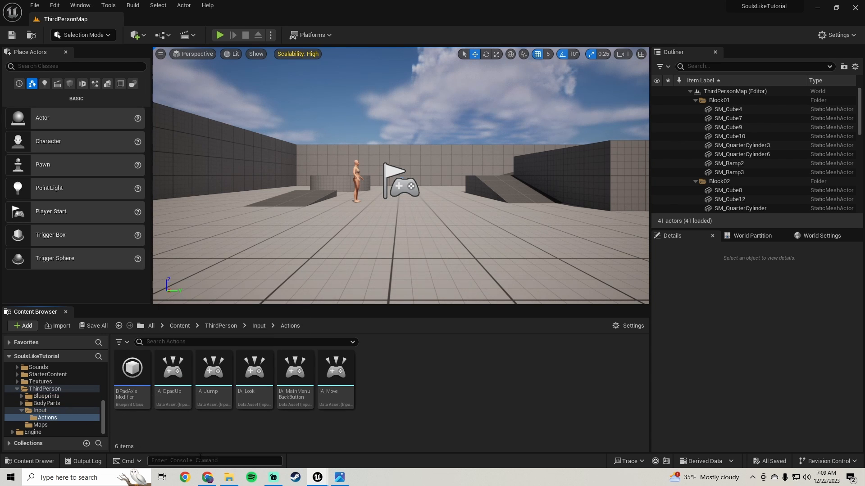
{"action": "left_click", "coordinate": [169, 390]}
{"action": "double_click", "coordinate": [169, 390]}
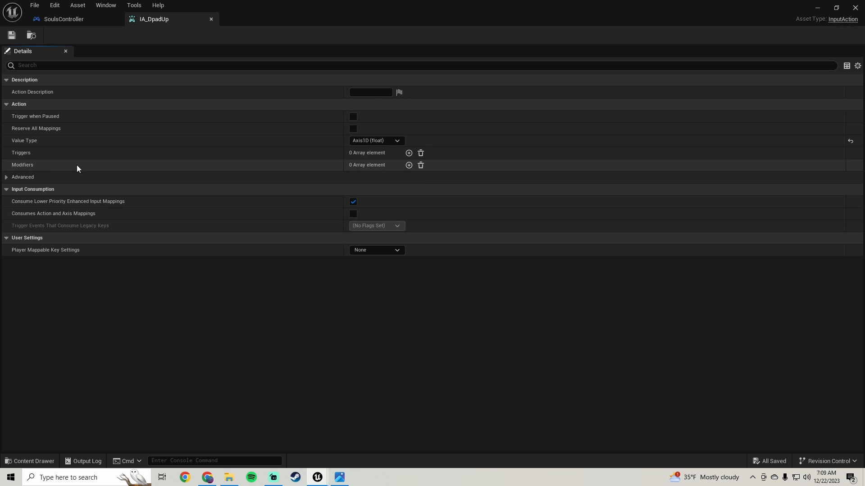
{"action": "left_click", "coordinate": [409, 164]}
{"action": "left_click", "coordinate": [353, 177]}
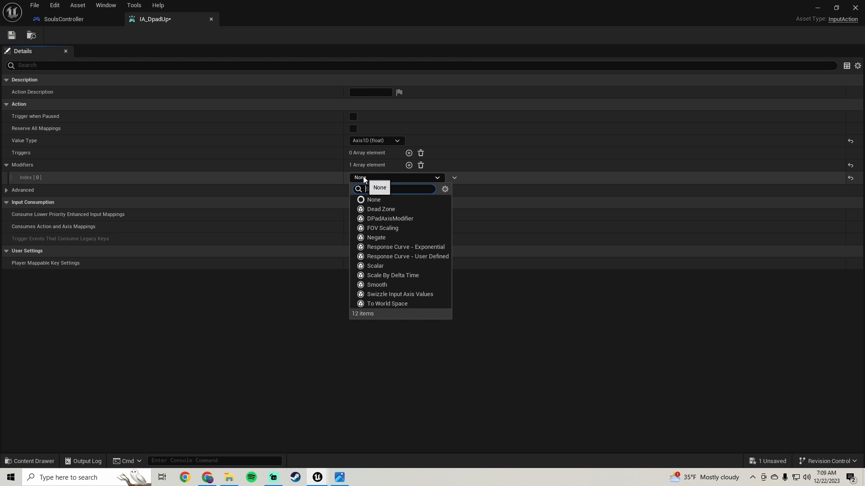
{"action": "left_click", "coordinate": [379, 209]}
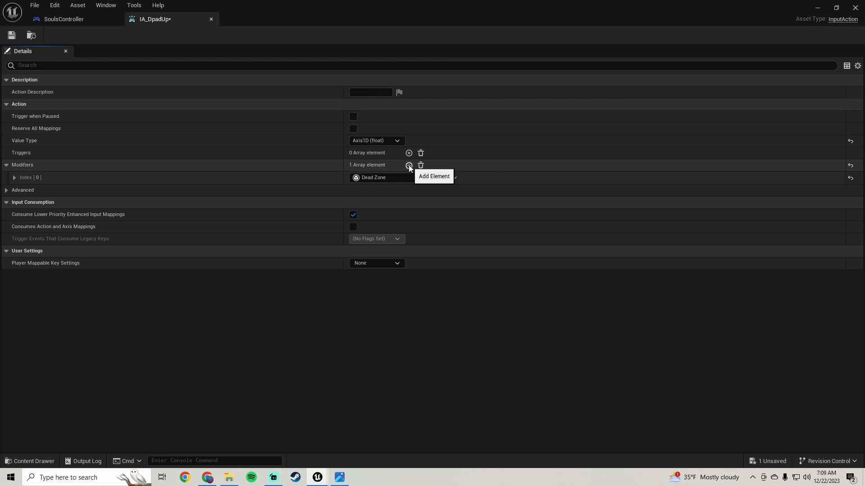
Add DPadAxisModifier as the second modifier of IA_DpadUp
{"action": "left_click", "coordinate": [409, 165]}
{"action": "left_click", "coordinate": [377, 193]}
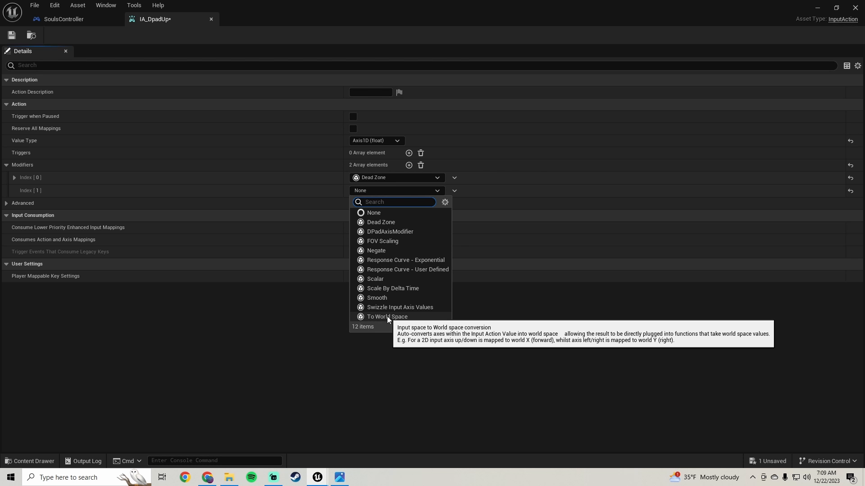
{"action": "left_click", "coordinate": [395, 232]}
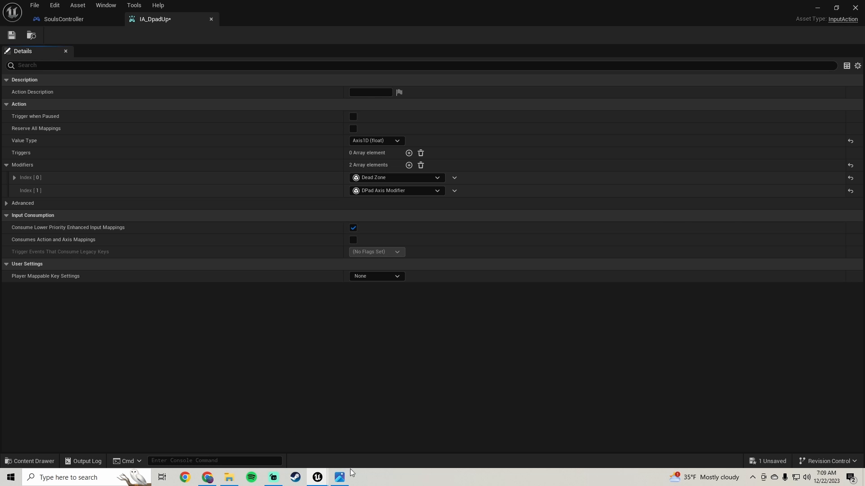
{"action": "left_click", "coordinate": [341, 478]}
{"action": "left_click", "coordinate": [721, 115]}
{"action": "left_click", "coordinate": [229, 477]}
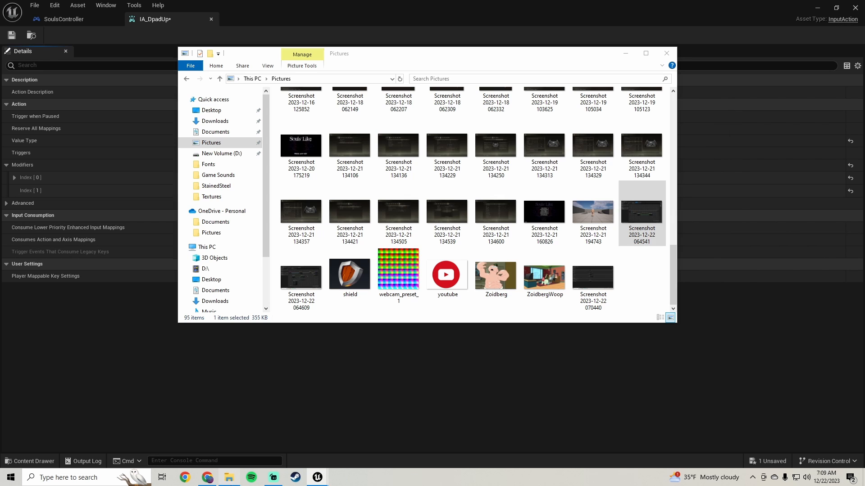
{"action": "double_click", "coordinate": [581, 284]}
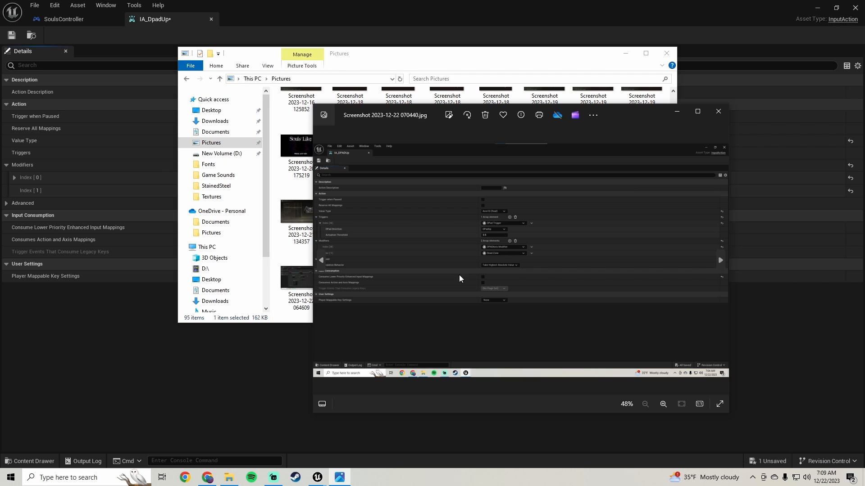
{"action": "left_click", "coordinate": [718, 112]}
{"action": "left_click", "coordinate": [205, 276]}
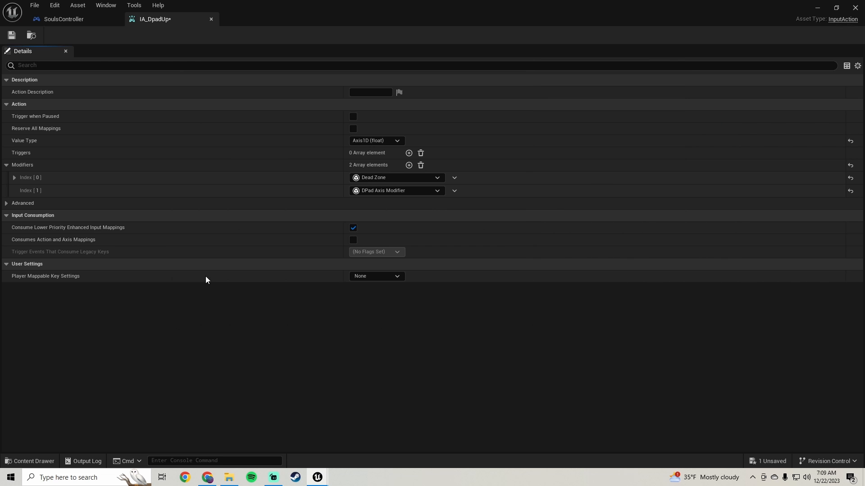
Turn off Consume Lower Priority Enhanced Input Mappings for IA_DpadUp and save the asset
{"action": "left_click", "coordinate": [353, 228]}
{"action": "left_click", "coordinate": [11, 36]}
Play-test the level to check the D-pad output with both modifiers applied, and end the session
{"action": "left_click", "coordinate": [815, 8]}
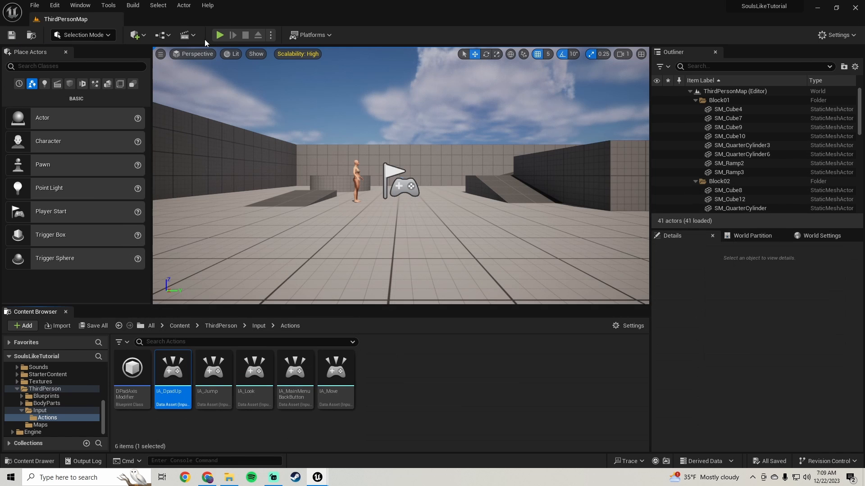
{"action": "left_click", "coordinate": [219, 35]}
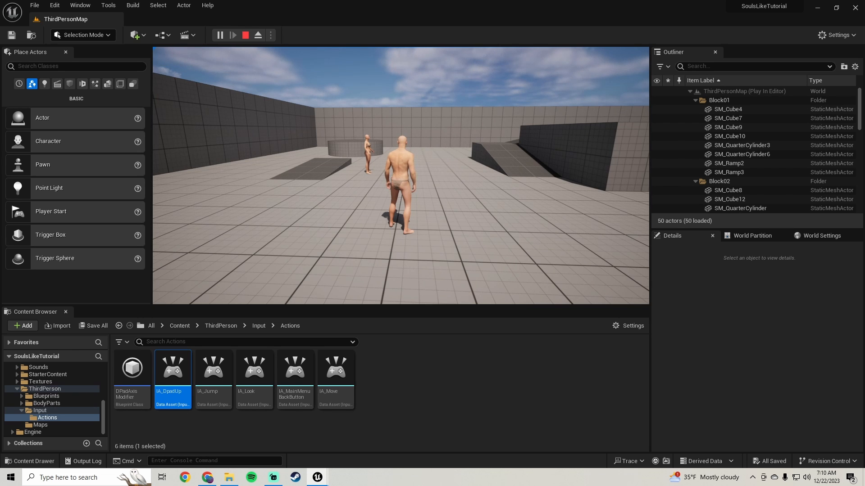
{"action": "key", "text": "Escape"}
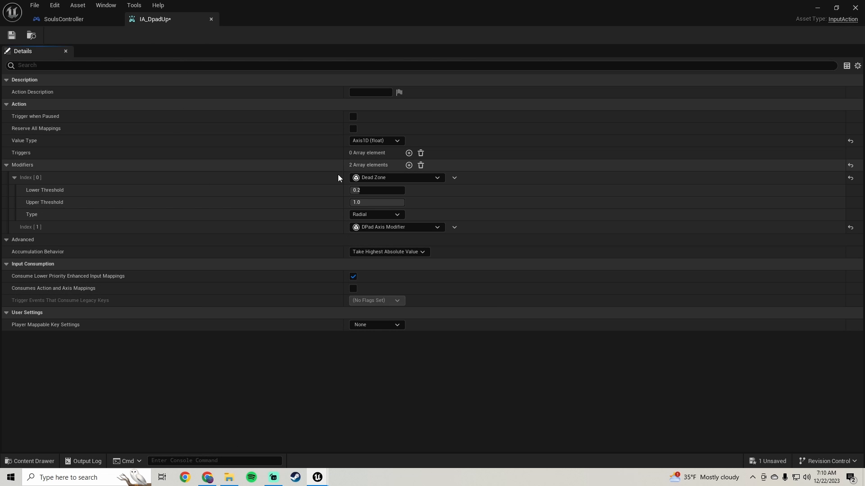
Set the Dead Zone modifier's Lower Threshold to 0.01 and save IA_DpadUp
{"action": "left_click", "coordinate": [397, 193]}
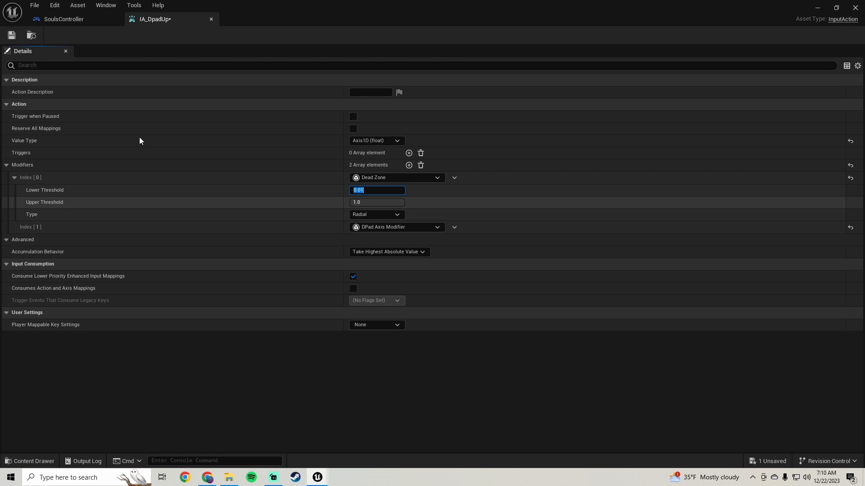
{"action": "left_click", "coordinate": [9, 38]}
Play-test the level again with the reduced dead zone threshold, and end the session
{"action": "left_click", "coordinate": [818, 7]}
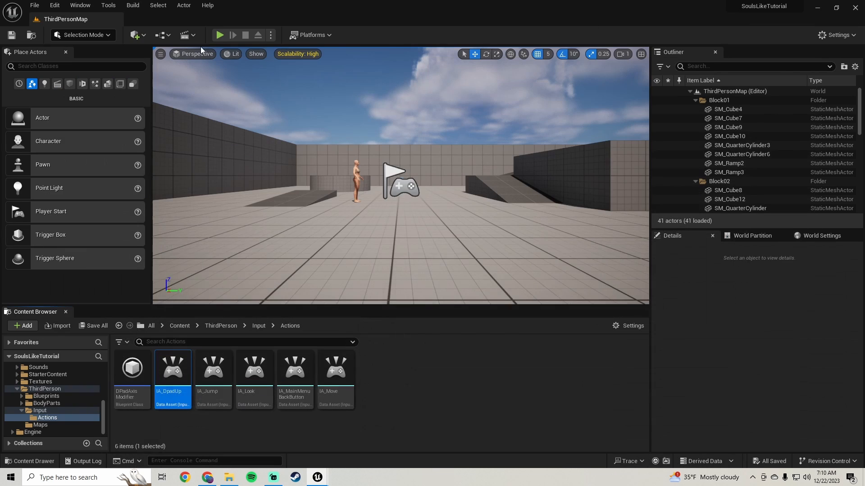
{"action": "left_click", "coordinate": [220, 35]}
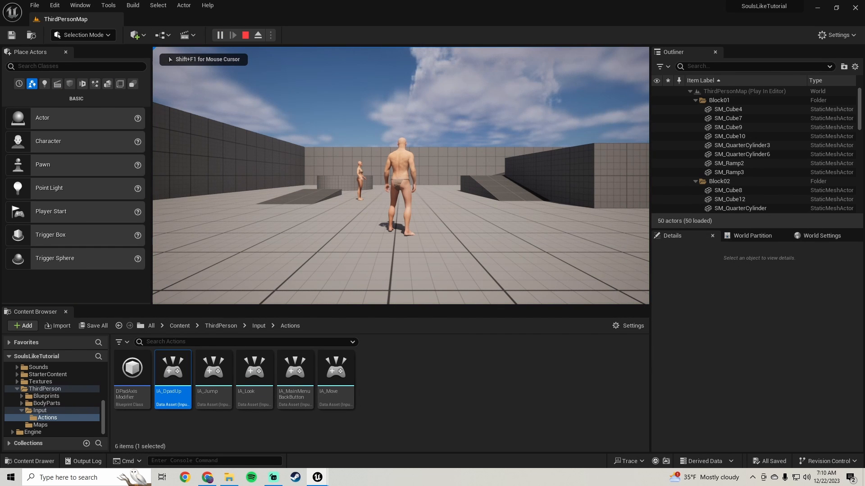
{"action": "key", "text": "Escape"}
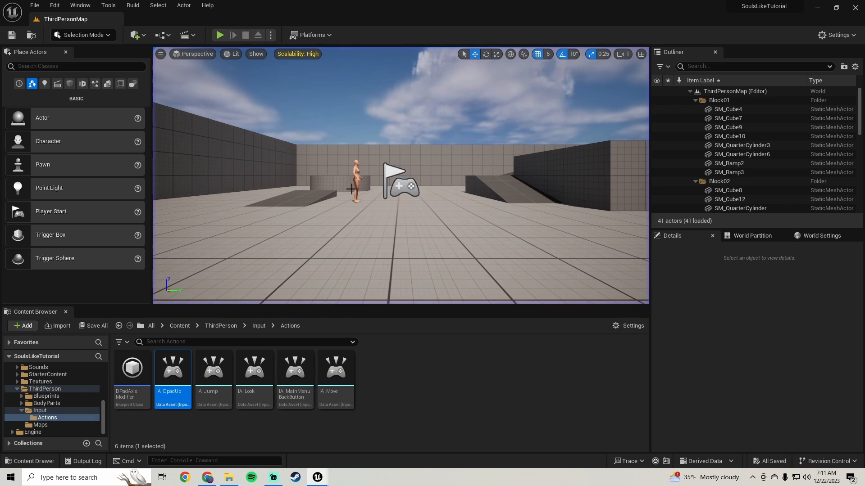
Review the Modify Raw graph of DPadAxisModifier and the SoulsController event graph
{"action": "double_click", "coordinate": [133, 376]}
{"action": "scroll", "coordinate": [418, 312], "scroll_direction": "down", "scroll_amount": 1}
{"action": "right_click_drag", "start_coordinate": [419, 309], "coordinate": [340, 313]}
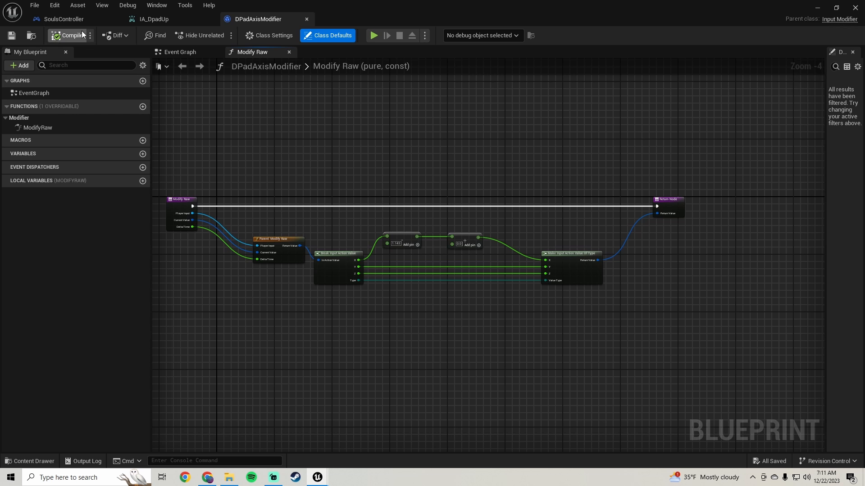
{"action": "left_click", "coordinate": [102, 22]}
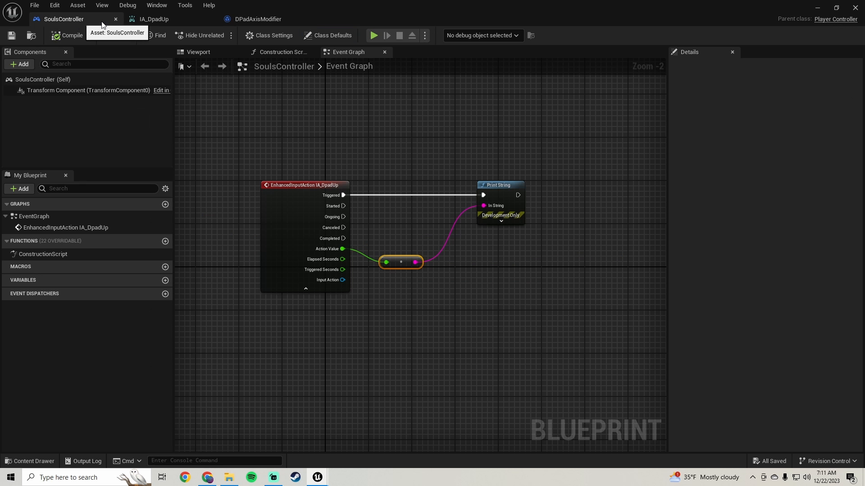
Delete the DPad Axis Modifier entry from IA_DpadUp's modifiers, save the asset, and return to the level editor
{"action": "left_click", "coordinate": [147, 21]}
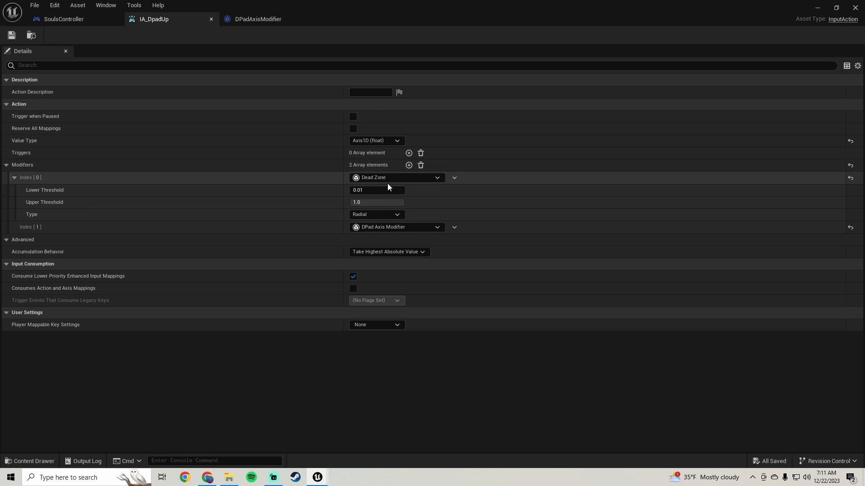
{"action": "left_click", "coordinate": [454, 227]}
{"action": "left_click", "coordinate": [464, 250]}
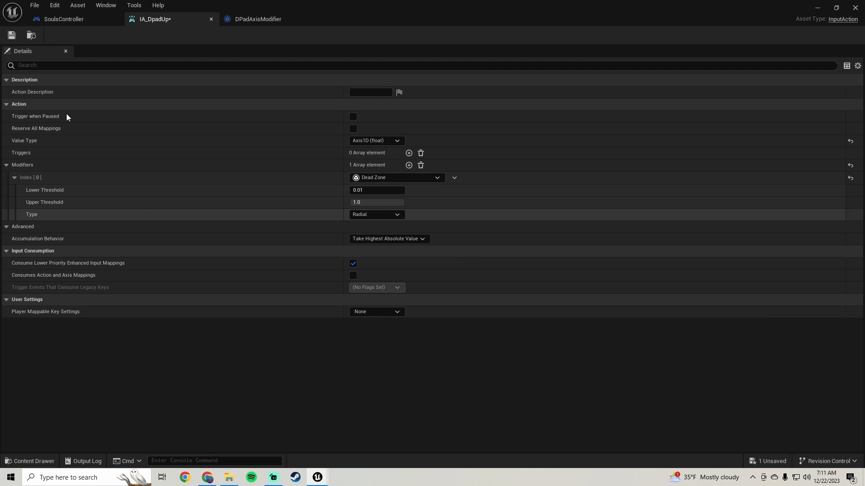
{"action": "left_click", "coordinate": [12, 36]}
{"action": "left_click", "coordinate": [820, 8]}
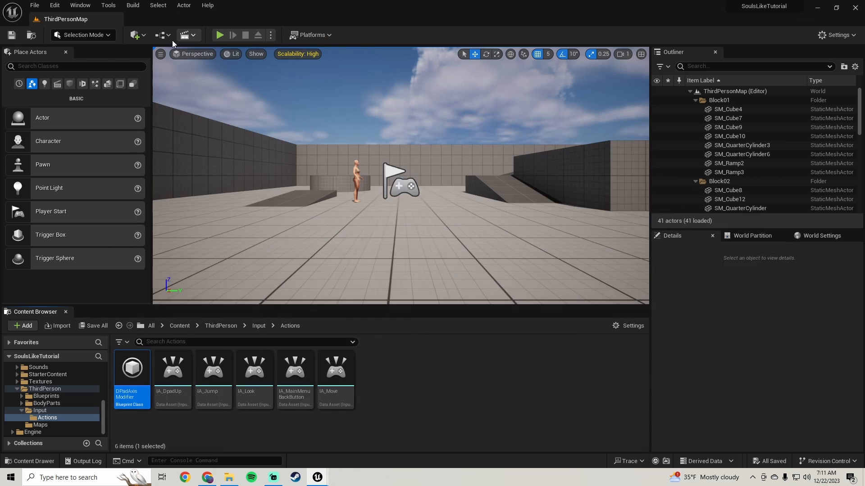
Play-test the level with the DPad Axis Modifier removed from IA_DpadUp, and end the session
{"action": "left_click", "coordinate": [220, 35]}
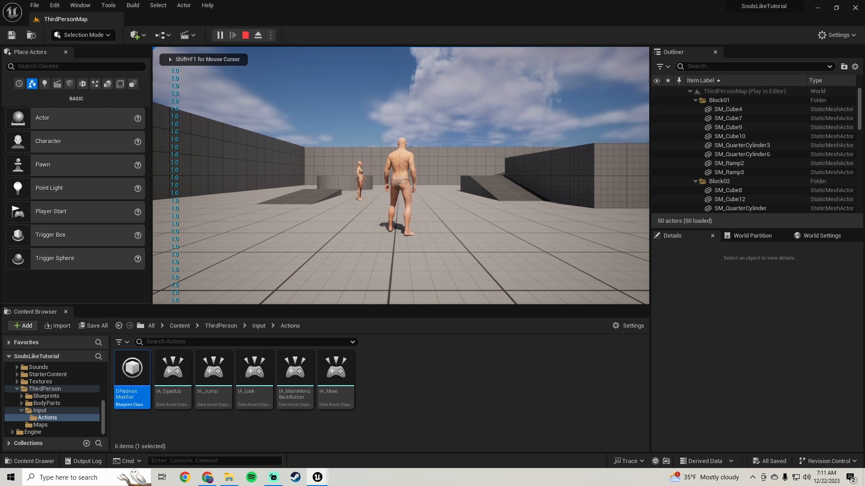
{"action": "key", "text": "Escape"}
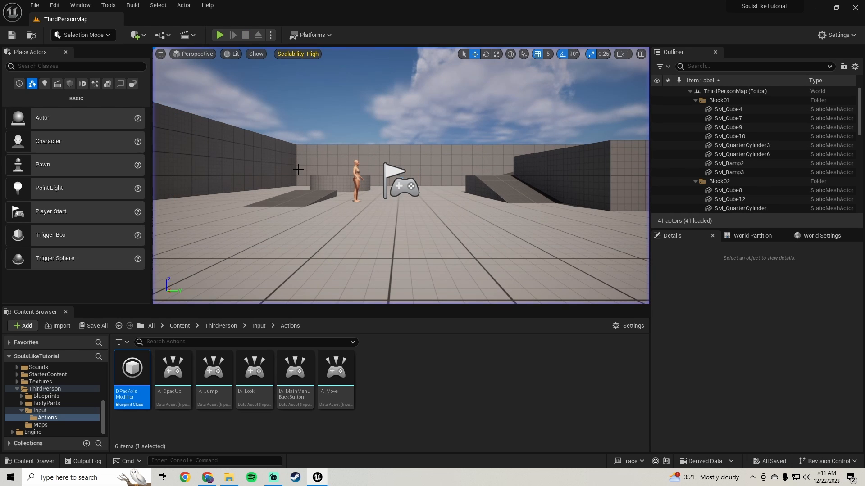
Undo the deletion of the DPad Axis Modifier entry in IA_DpadUp, and delete that entry again
{"action": "double_click", "coordinate": [185, 407]}
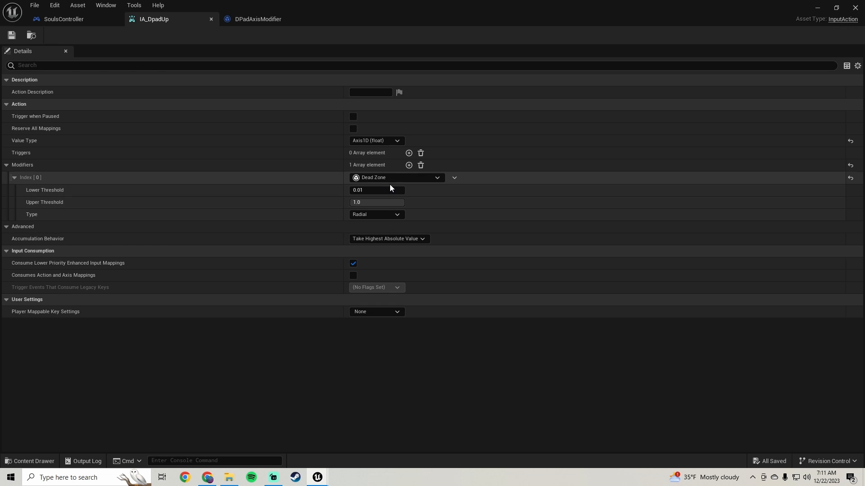
{"action": "key", "text": "ctrl+z"}
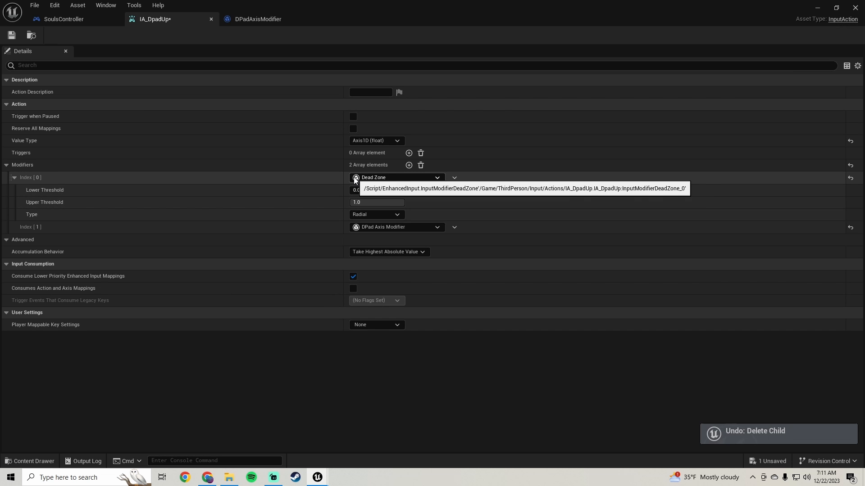
{"action": "left_click", "coordinate": [398, 228]}
{"action": "left_click", "coordinate": [417, 228]}
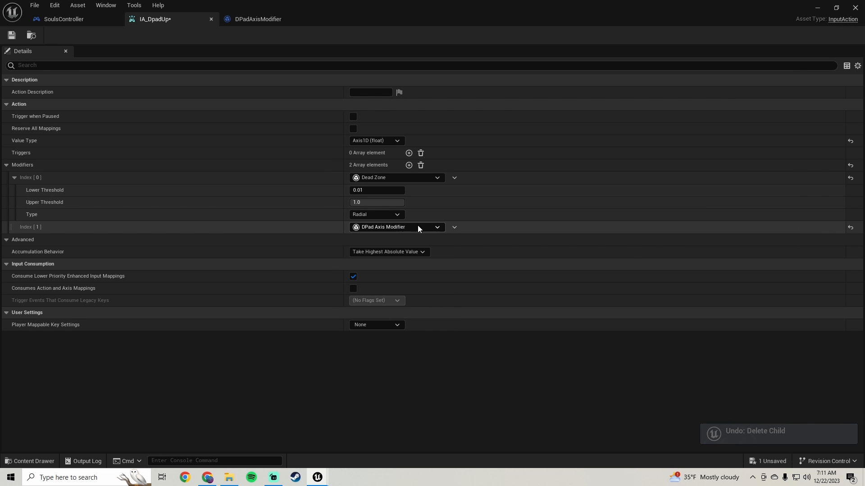
{"action": "left_click", "coordinate": [454, 228]}
{"action": "left_click", "coordinate": [467, 251]}
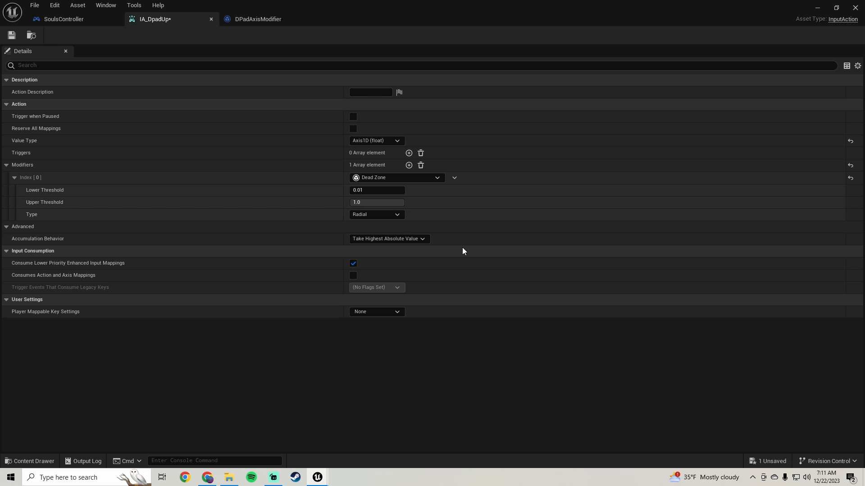
Save IA_DpadUp with only the Dead Zone modifier, play-test the level once more, and end the session
{"action": "left_click", "coordinate": [10, 36]}
{"action": "left_click", "coordinate": [816, 8]}
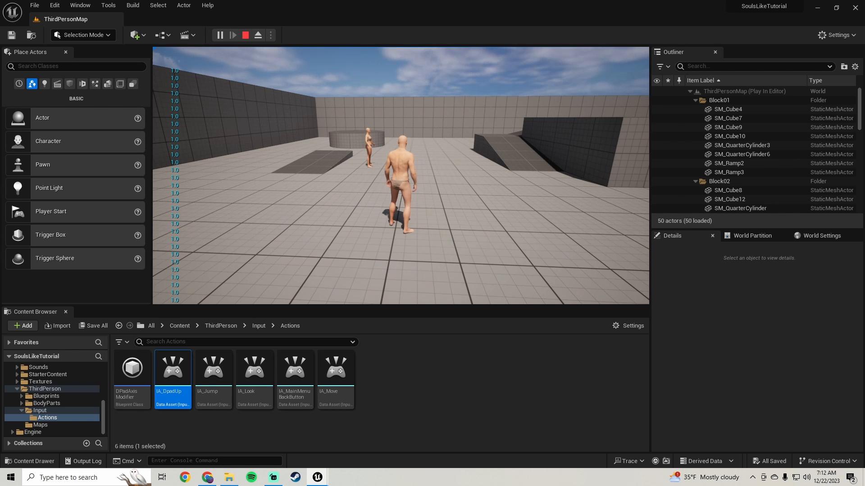
{"action": "key", "text": "Escape"}
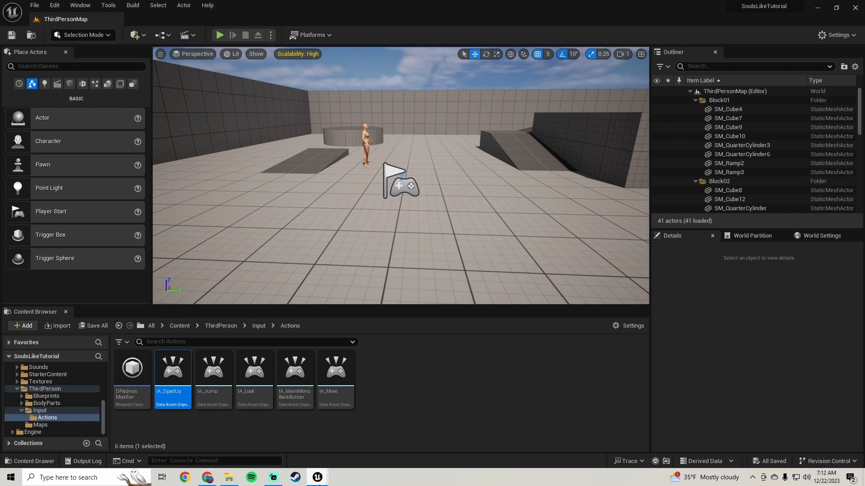
In the SoulsController event graph, move the Print String execution wire from Triggered to Started and compile
{"action": "mouse_move", "coordinate": [318, 479]}
{"action": "left_click", "coordinate": [373, 439]}
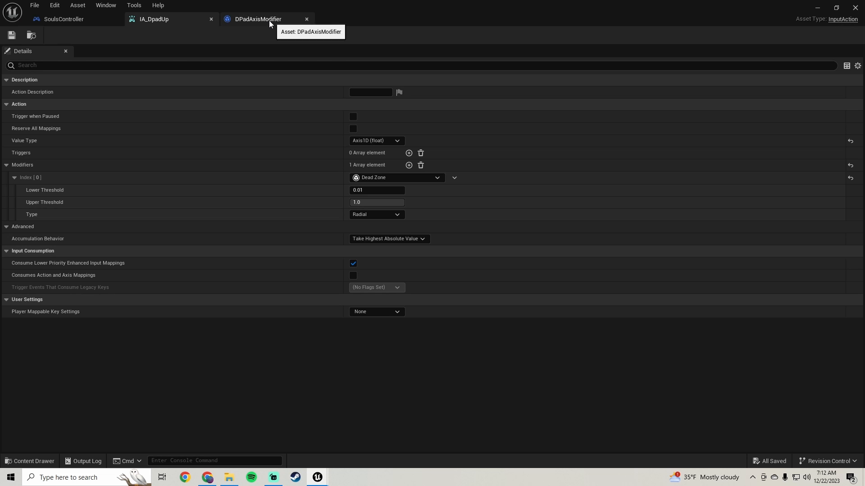
{"action": "left_click", "coordinate": [68, 19]}
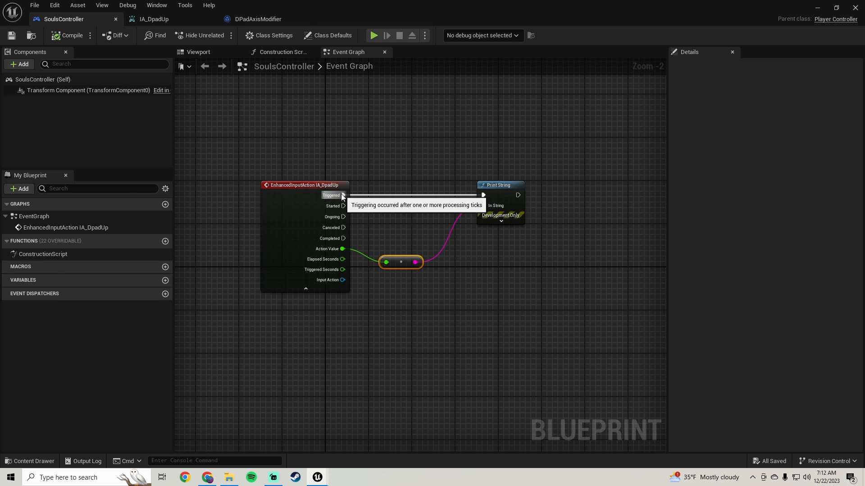
{"action": "mouse_move", "coordinate": [342, 194]}
{"action": "left_mouse_down", "text": "ctrl"}
{"action": "mouse_move", "coordinate": [353, 198]}
{"action": "mouse_move", "coordinate": [340, 206]}
{"action": "left_mouse_up", "text": "ctrl"}
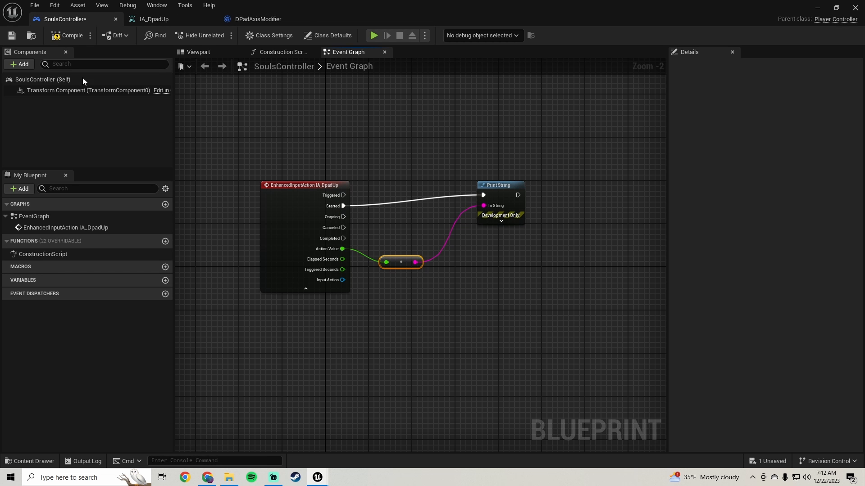
{"action": "left_click", "coordinate": [63, 36]}
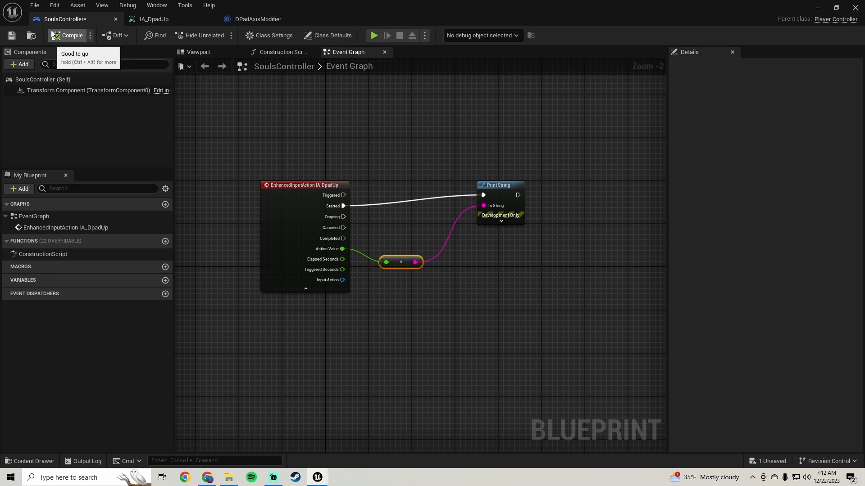
Play-test the level with Print String driven by the Started output, and end the session
{"action": "left_click", "coordinate": [818, 8]}
{"action": "left_click", "coordinate": [219, 35]}
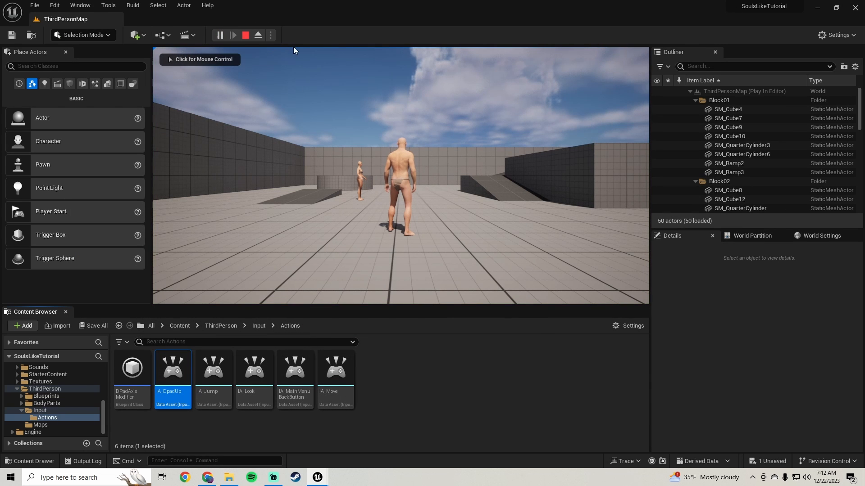
{"action": "left_click", "coordinate": [299, 86]}
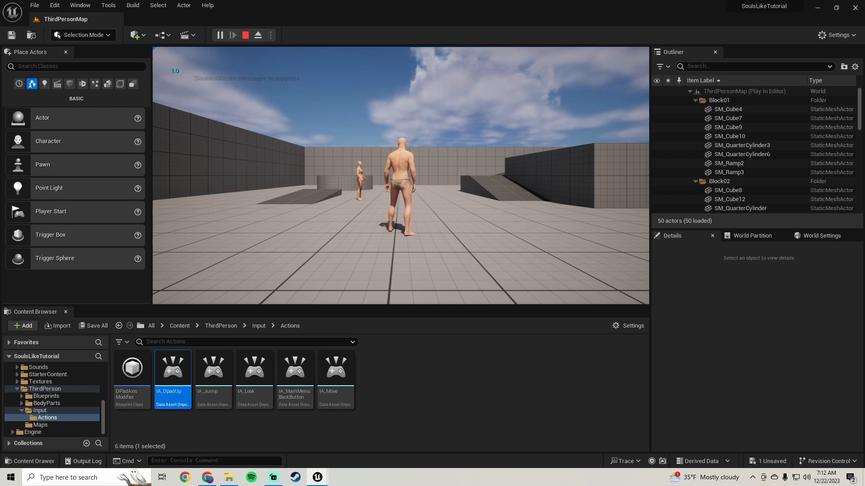
{"action": "key", "text": "Escape"}
Move the Print String execution wire in SoulsController back from Started to Triggered and compile the blueprint
{"action": "mouse_move", "coordinate": [318, 478]}
{"action": "left_click", "coordinate": [360, 441]}
{"action": "left_click_drag", "start_coordinate": [344, 217], "coordinate": [342, 195], "text": "ctrl"}
{"action": "left_click", "coordinate": [55, 36]}
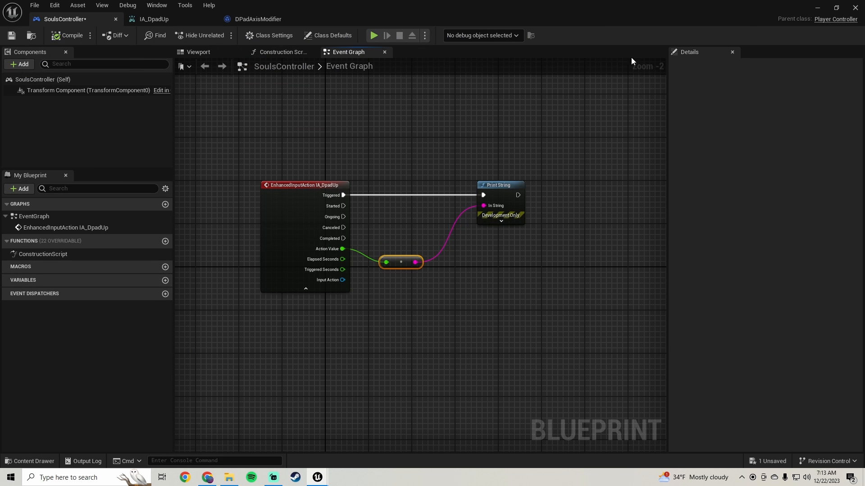
Play-test the level with Print String driven by Triggered, end the session, and save all modified content
{"action": "left_click", "coordinate": [817, 7]}
{"action": "left_click", "coordinate": [219, 36]}
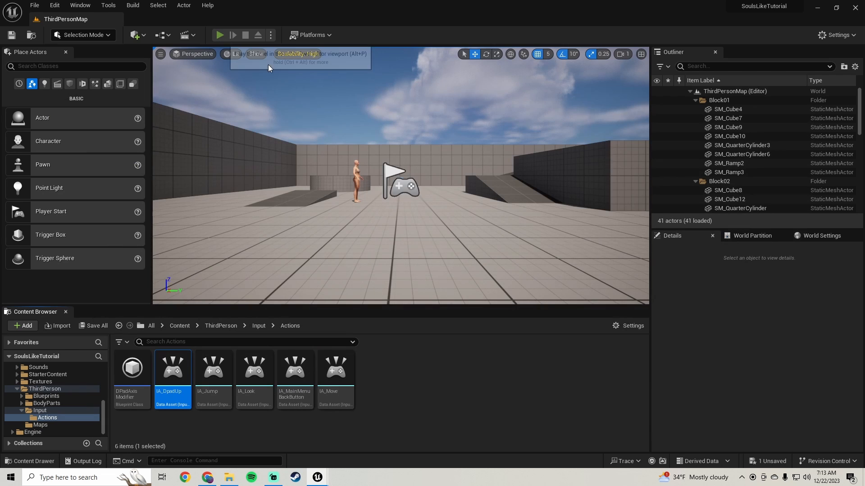
{"action": "left_click", "coordinate": [365, 152]}
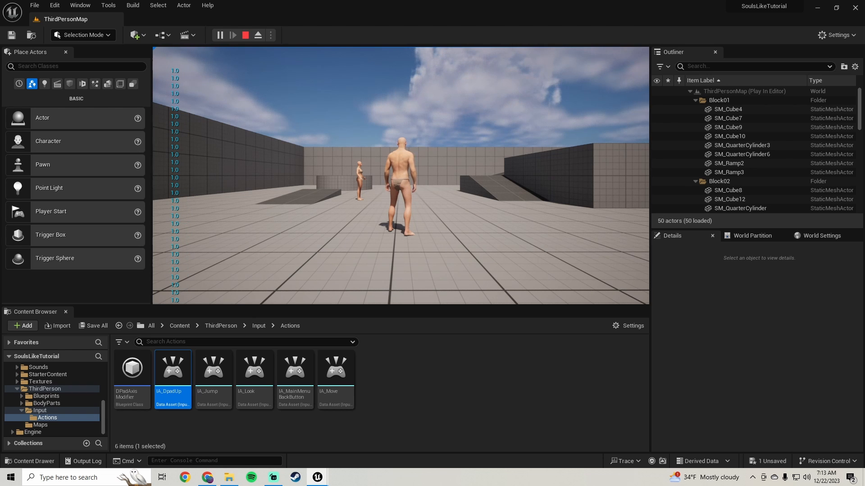
{"action": "key", "text": "Escape"}
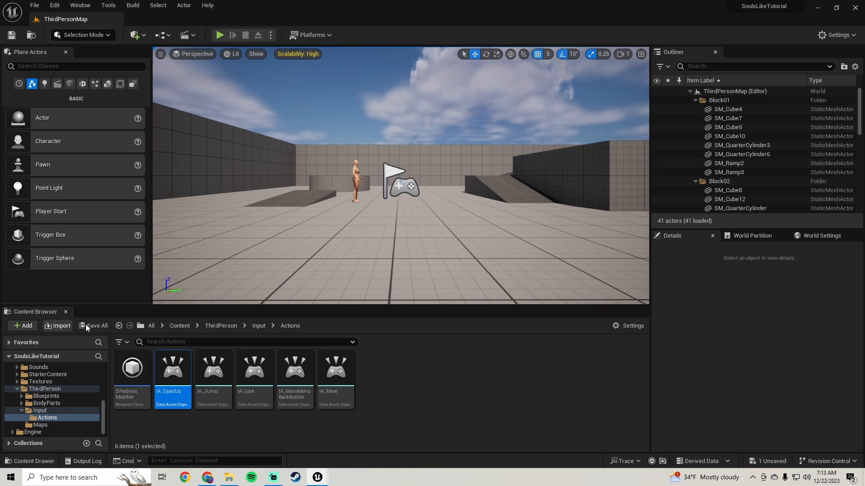
{"action": "left_click", "coordinate": [107, 327]}
{"action": "left_click", "coordinate": [521, 338]}
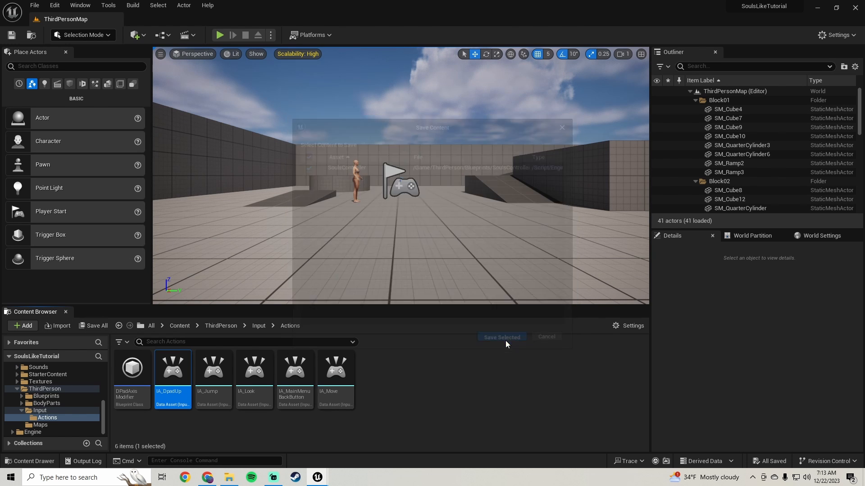
Add DPadAxisModifier as the second modifier of IA_DpadUp, save the asset, and return to the level editor
{"action": "double_click", "coordinate": [187, 397]}
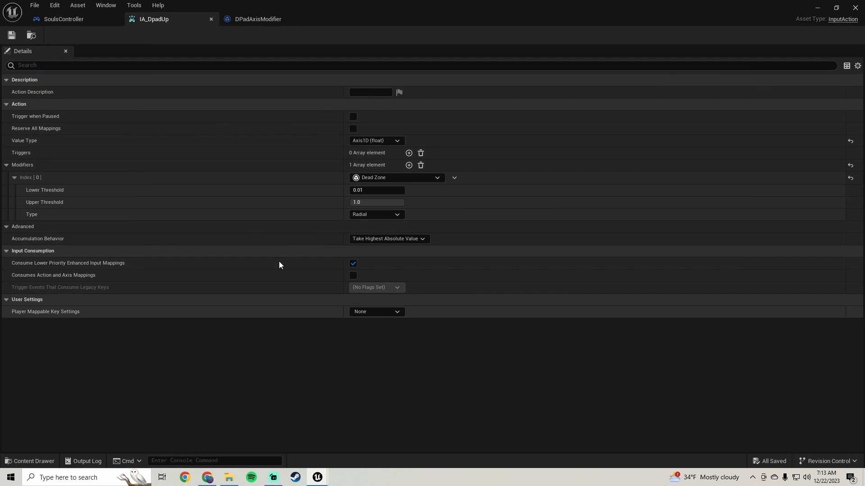
{"action": "left_click", "coordinate": [409, 166]}
{"action": "left_click", "coordinate": [385, 229]}
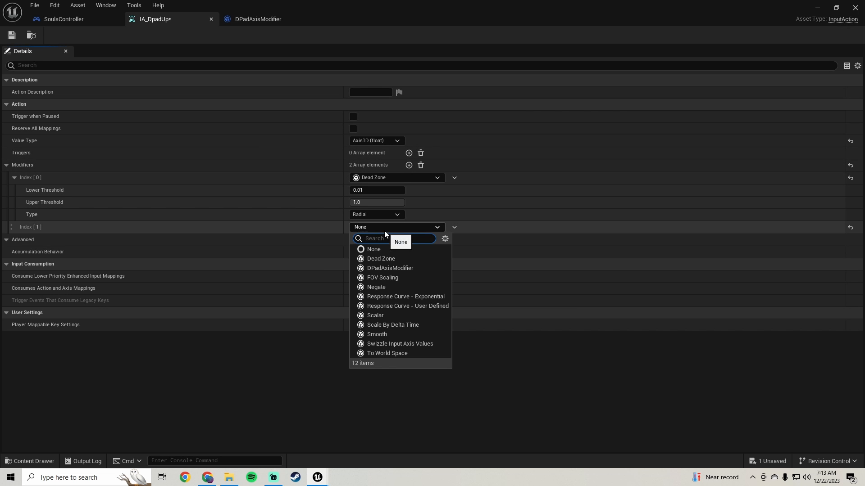
{"action": "left_click", "coordinate": [387, 268]}
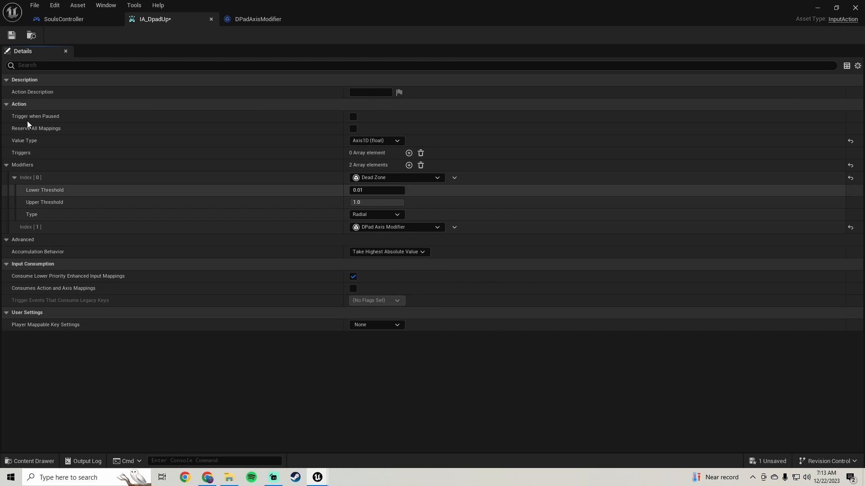
{"action": "left_click", "coordinate": [12, 36]}
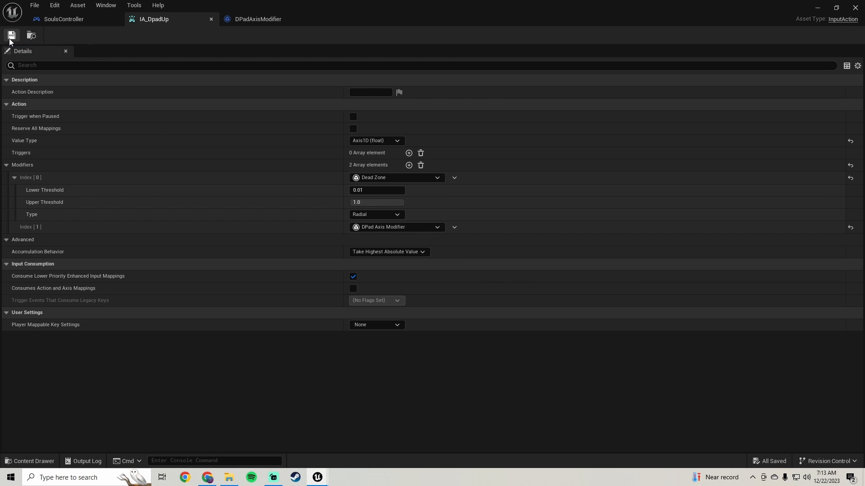
{"action": "left_click", "coordinate": [817, 9]}
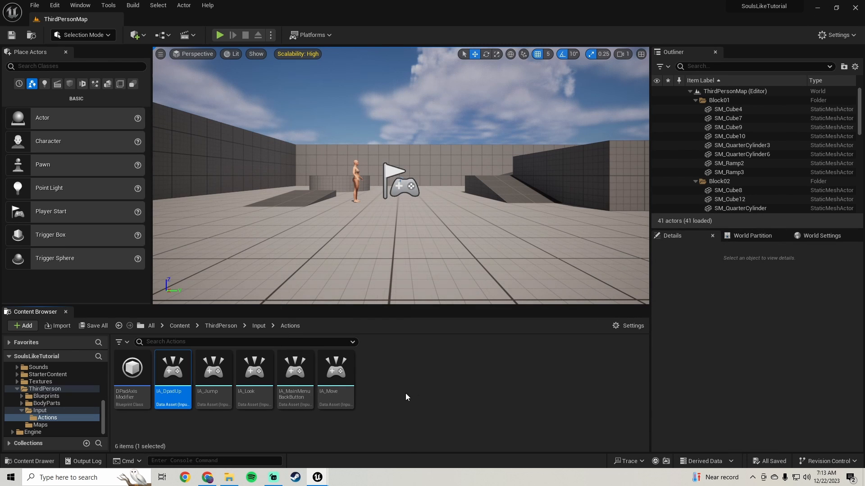
Create a Blueprint Class in the Actions folder with InputTrigger as its parent class
{"action": "right_click", "coordinate": [379, 375]}
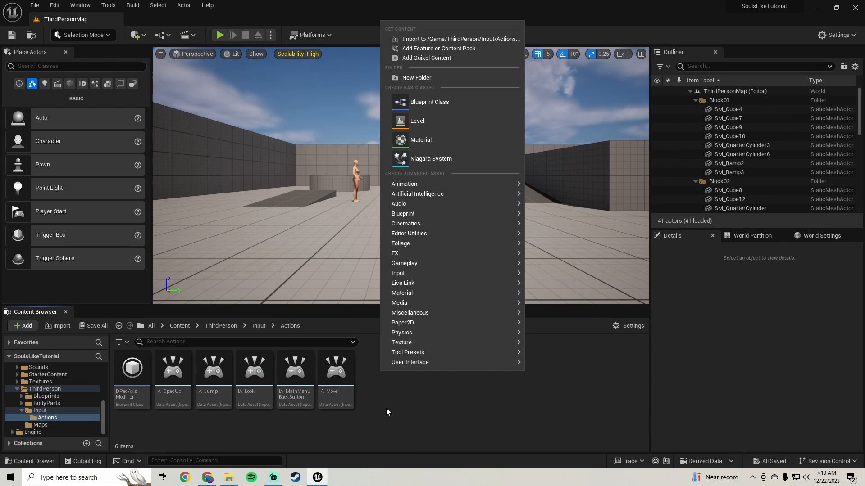
{"action": "left_click", "coordinate": [453, 100]}
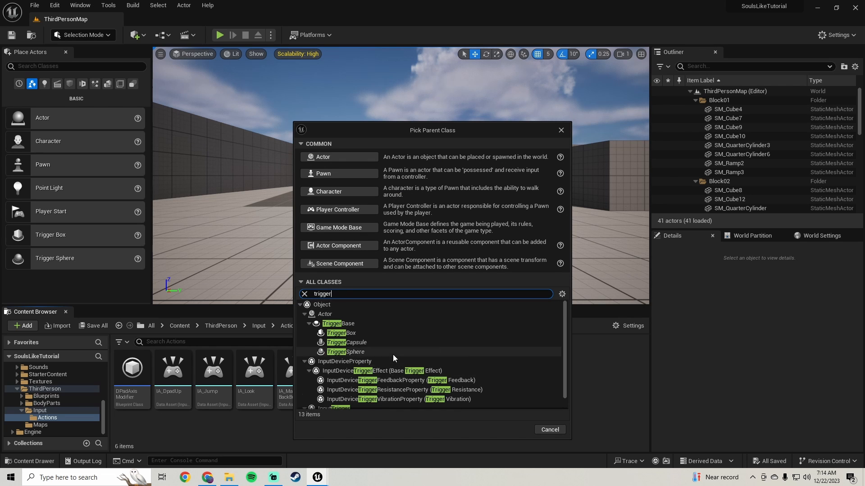
{"action": "scroll", "coordinate": [335, 403], "scroll_direction": "down", "scroll_amount": 2}
{"action": "left_click", "coordinate": [335, 397]}
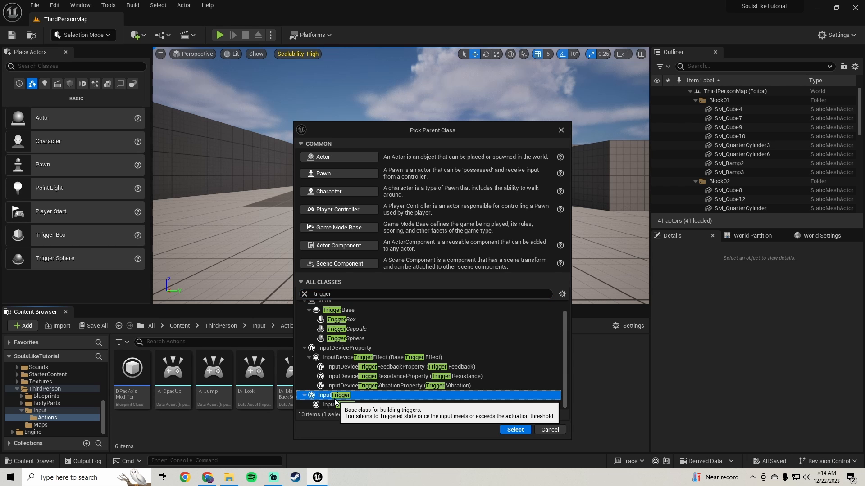
{"action": "left_click", "coordinate": [515, 430]}
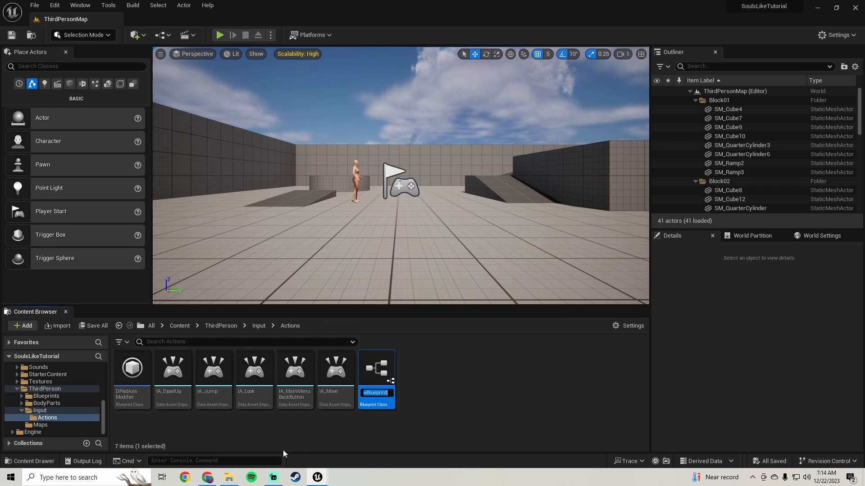
{"action": "left_click", "coordinate": [229, 477]}
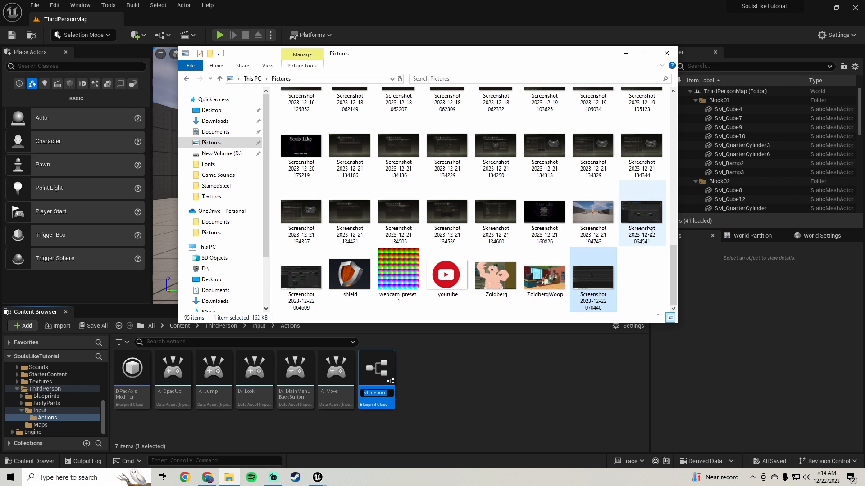
{"action": "double_click", "coordinate": [301, 279]}
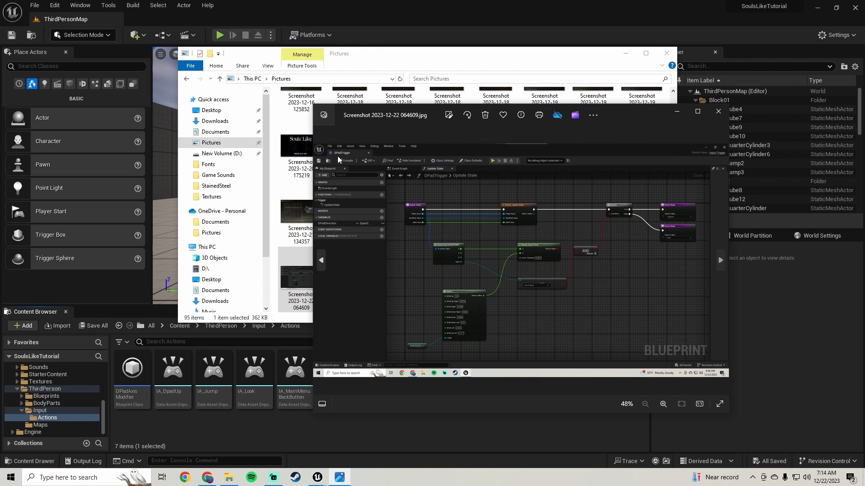
{"action": "left_click", "coordinate": [718, 111]}
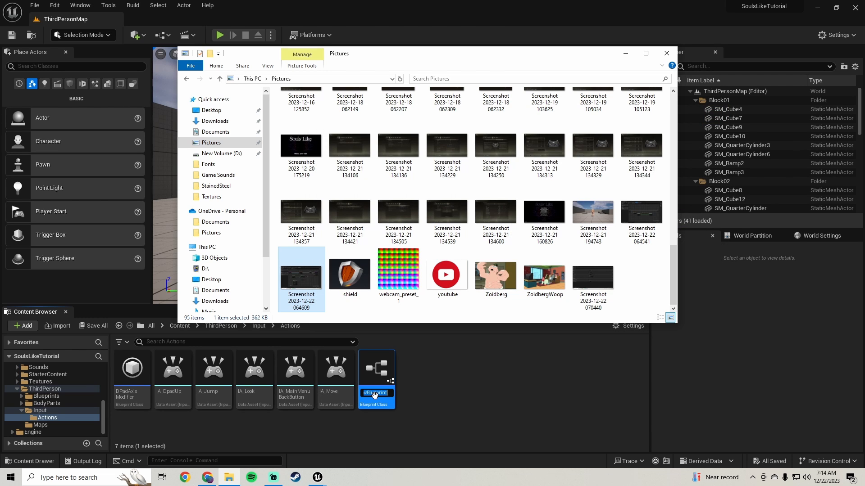
{"action": "left_click", "coordinate": [374, 395]}
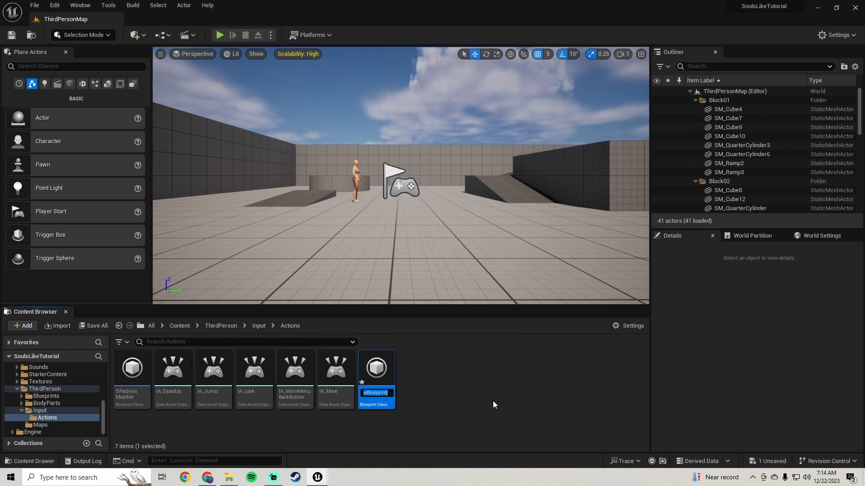
{"action": "type", "text": "DPad"}
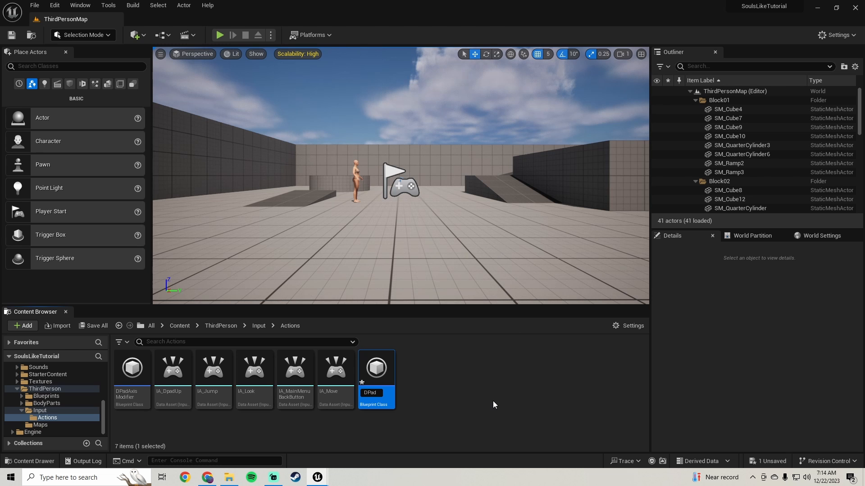
{"action": "type", "text": "Trigger"}
{"action": "key", "text": "Return"}
Open the DPadTrigger blueprint, override its Update State function, and spread the three default nodes farther apart horizontally
{"action": "double_click", "coordinate": [169, 407]}
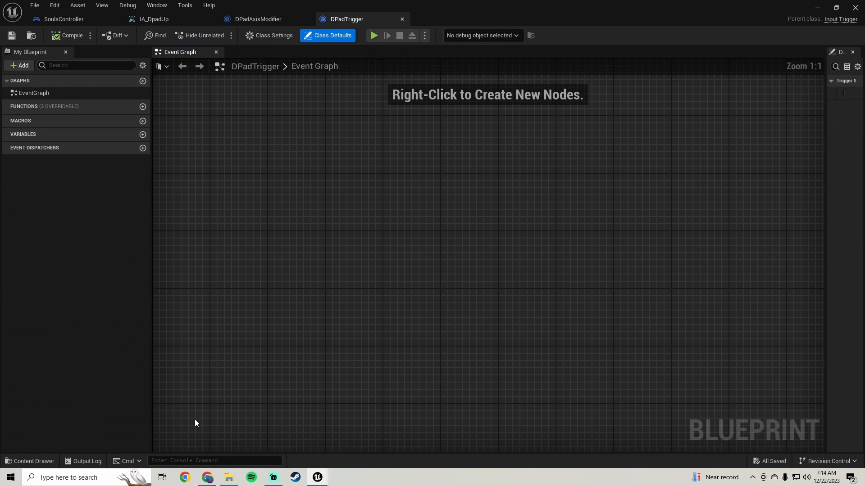
{"action": "left_click", "coordinate": [111, 108]}
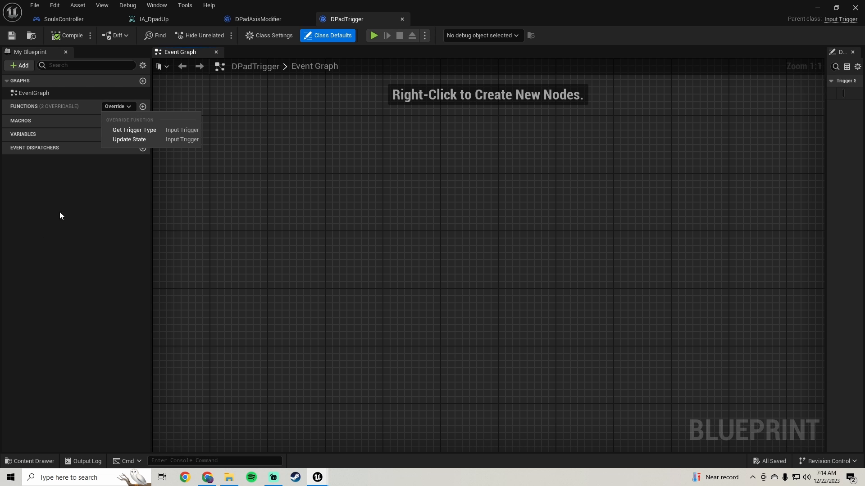
{"action": "left_click", "coordinate": [127, 138]}
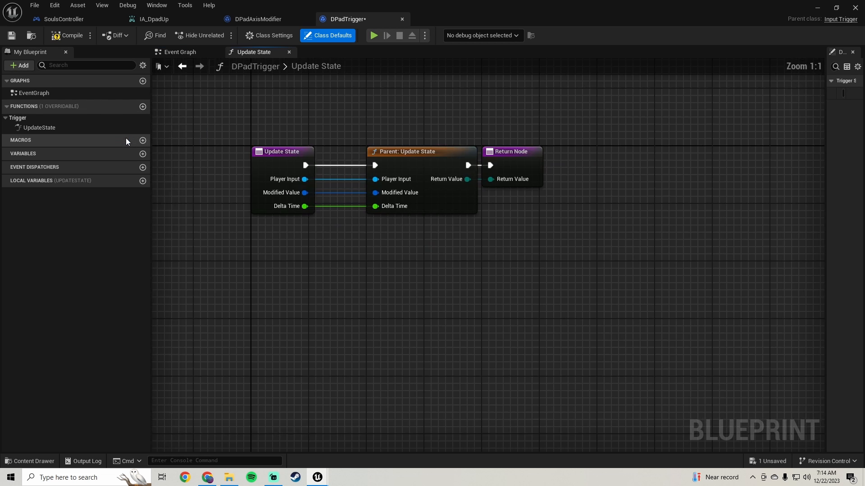
{"action": "left_click_drag", "start_coordinate": [387, 173], "coordinate": [212, 173]}
{"action": "left_click_drag", "start_coordinate": [607, 174], "coordinate": [810, 176]}
{"action": "scroll", "coordinate": [455, 250], "scroll_direction": "down", "scroll_amount": 3}
{"action": "right_click_drag", "start_coordinate": [455, 250], "coordinate": [476, 223]}
{"action": "left_click", "coordinate": [230, 475]}
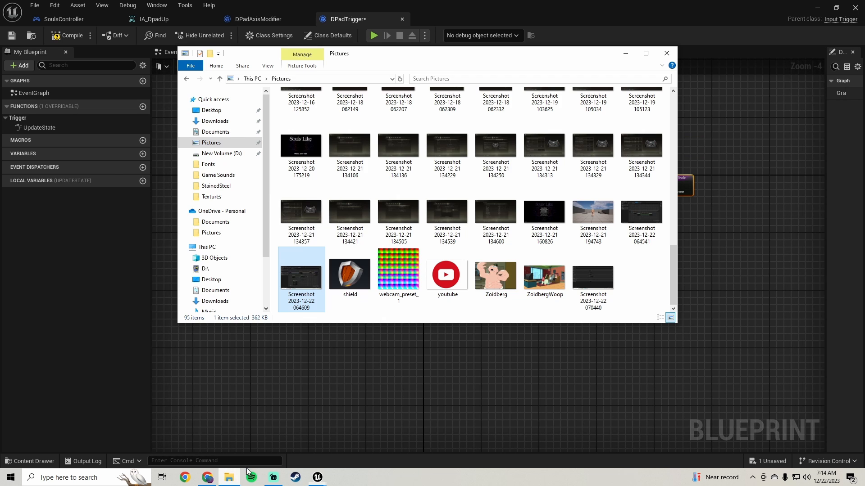
{"action": "double_click", "coordinate": [294, 280]}
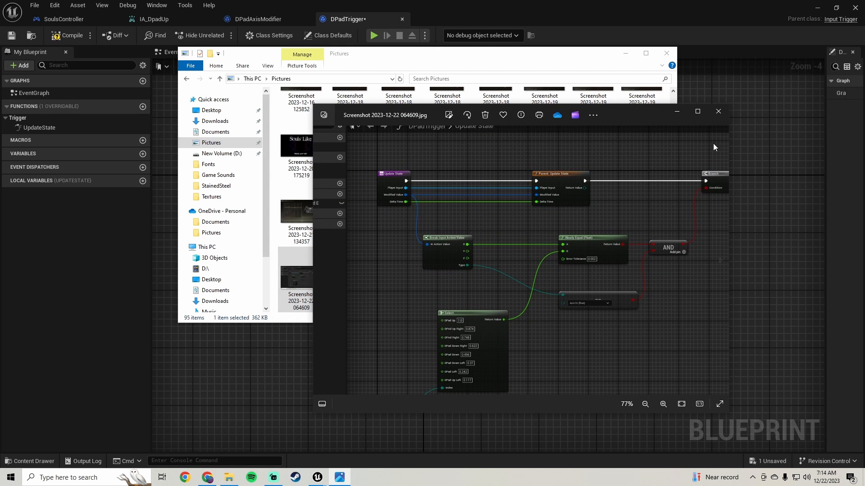
{"action": "mouse_move", "coordinate": [317, 477]}
{"action": "left_click", "coordinate": [367, 445]}
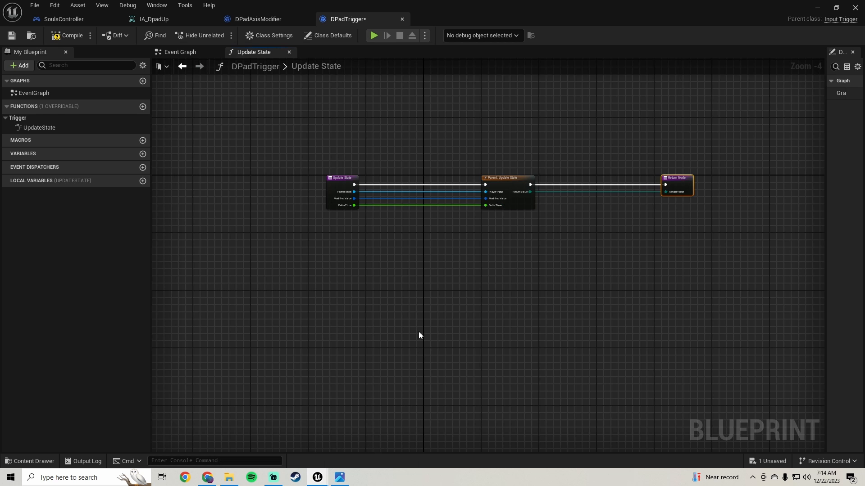
{"action": "scroll", "coordinate": [360, 210], "scroll_direction": "up", "scroll_amount": 2}
{"action": "left_click_drag", "start_coordinate": [350, 190], "coordinate": [372, 247]}
{"action": "left_click", "coordinate": [409, 359]}
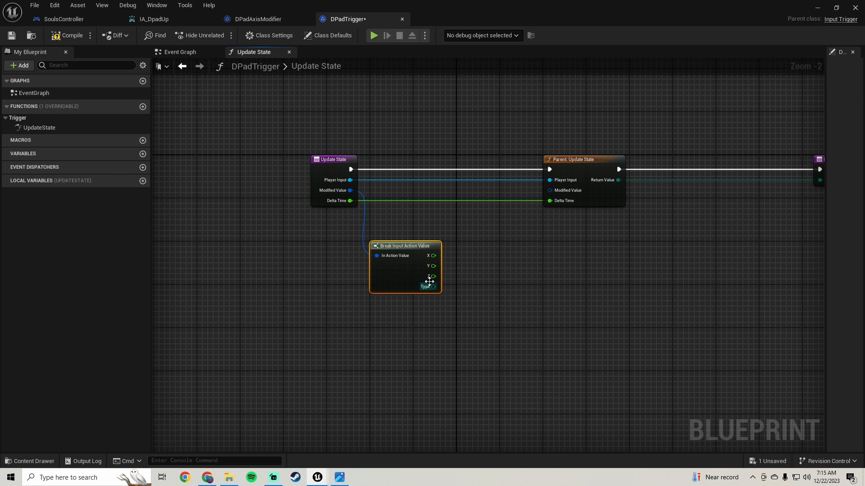
{"action": "left_click_drag", "start_coordinate": [407, 262], "coordinate": [419, 267]}
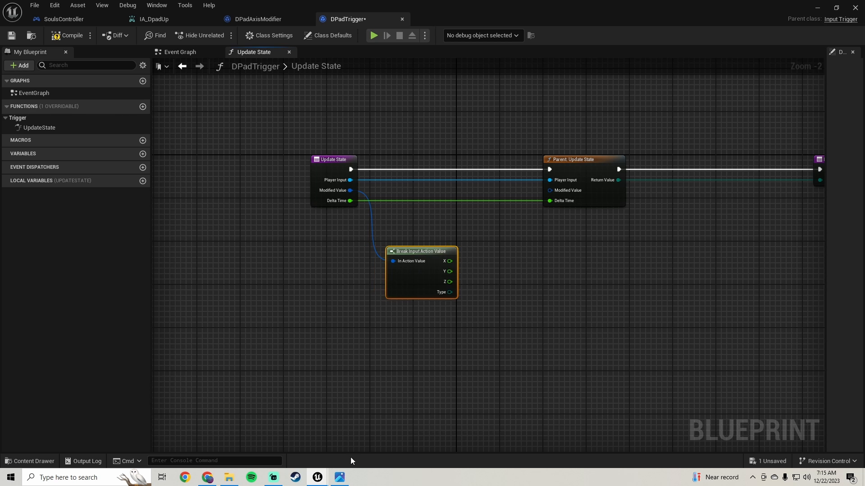
Following the reference, add a Nearly Equal (Float) node with the broken action value's X wired into A
{"action": "left_click", "coordinate": [347, 475]}
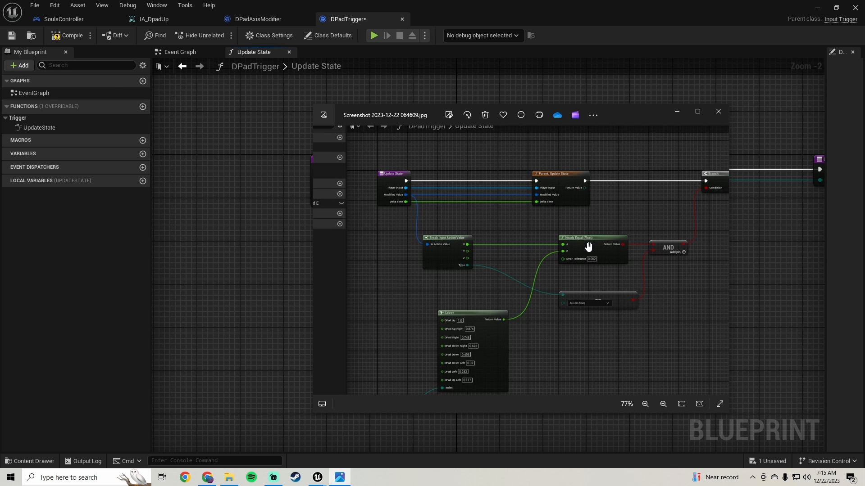
{"action": "left_click", "coordinate": [298, 259]}
{"action": "right_click_drag", "start_coordinate": [516, 273], "coordinate": [454, 261]}
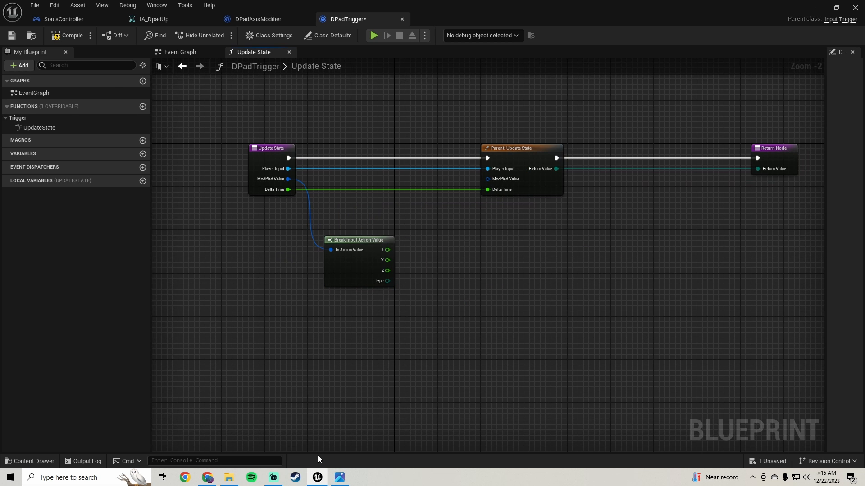
{"action": "left_click", "coordinate": [339, 480]}
{"action": "left_click", "coordinate": [340, 480]}
{"action": "left_click", "coordinate": [360, 261]}
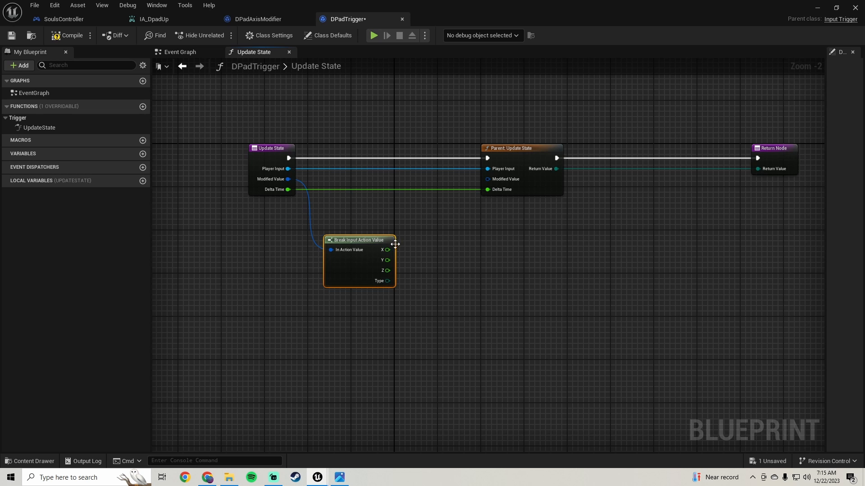
{"action": "left_click_drag", "start_coordinate": [387, 250], "coordinate": [583, 258]}
{"action": "type", "text": "nearly e"}
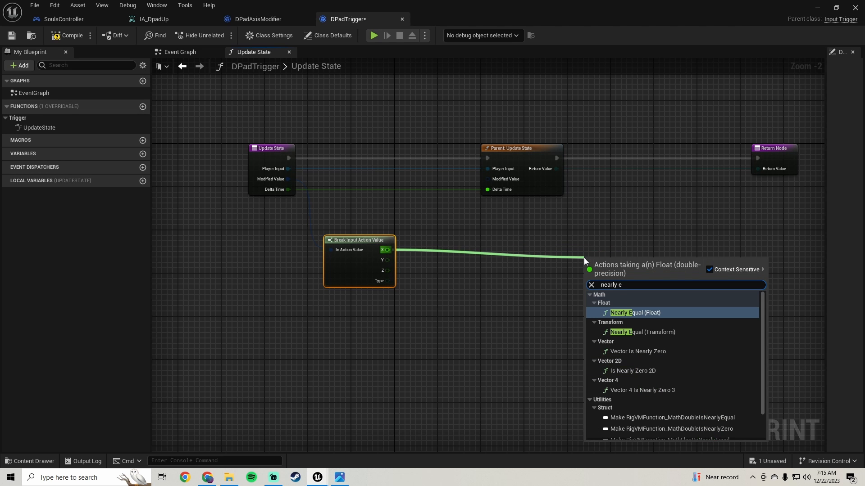
{"action": "left_click", "coordinate": [635, 311]}
{"action": "left_click_drag", "start_coordinate": [637, 259], "coordinate": [610, 244]}
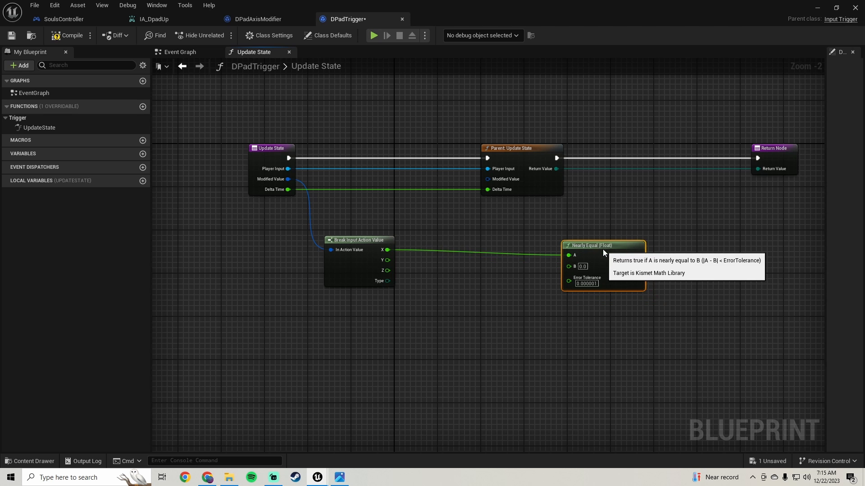
Insert a Branch conditioned on Nearly Equal between Parent: Update State and the Return Node's execution, and disconnect the Return Node's Return Value
{"action": "right_click_drag", "start_coordinate": [684, 254], "coordinate": [587, 267]}
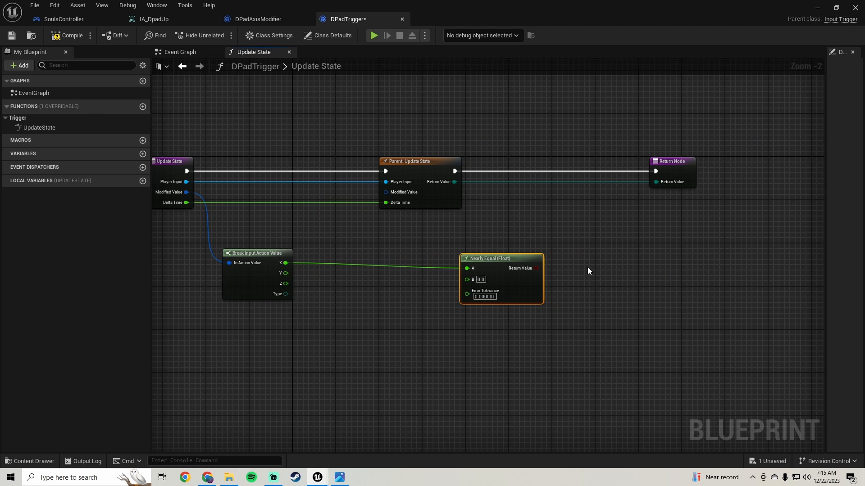
{"action": "left_click", "coordinate": [582, 243]}
{"action": "left_click_drag", "start_coordinate": [536, 268], "coordinate": [591, 270]}
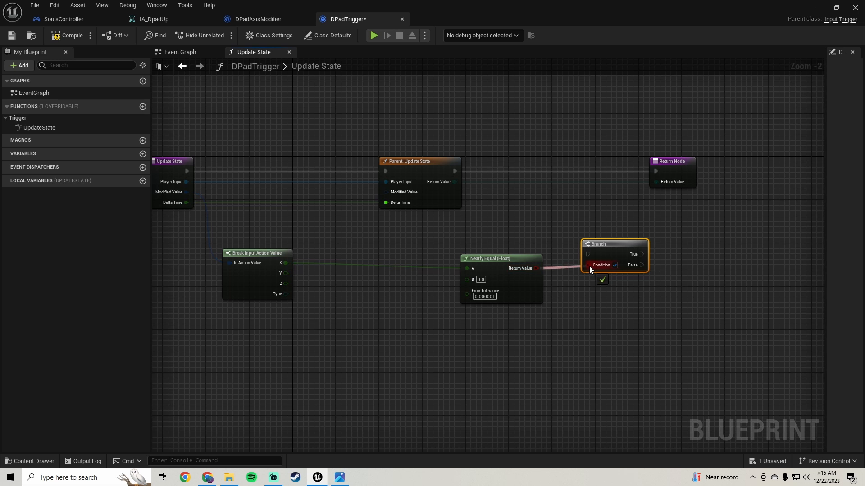
{"action": "left_click", "coordinate": [343, 477]}
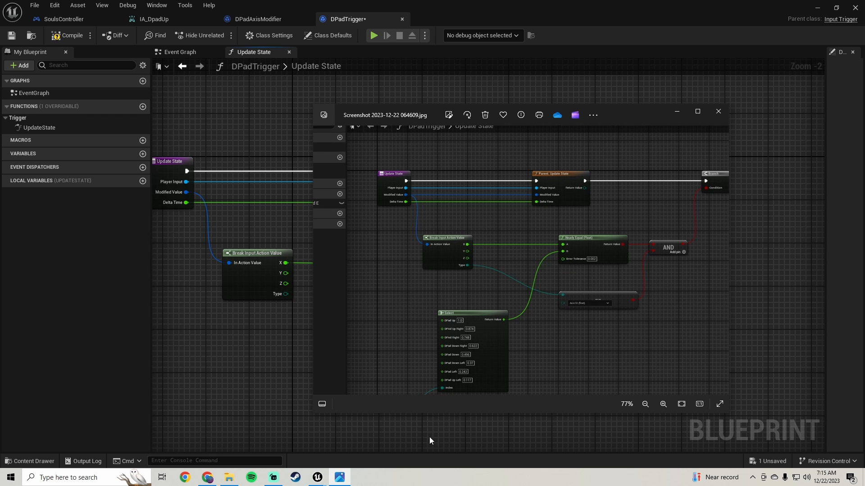
{"action": "left_click", "coordinate": [254, 407]}
{"action": "right_click_drag", "start_coordinate": [596, 306], "coordinate": [491, 335]}
{"action": "left_click_drag", "start_coordinate": [483, 282], "coordinate": [350, 200]}
{"action": "left_click_drag", "start_coordinate": [512, 283], "coordinate": [661, 191]}
{"action": "left_click", "coordinate": [633, 205], "text": "alt"}
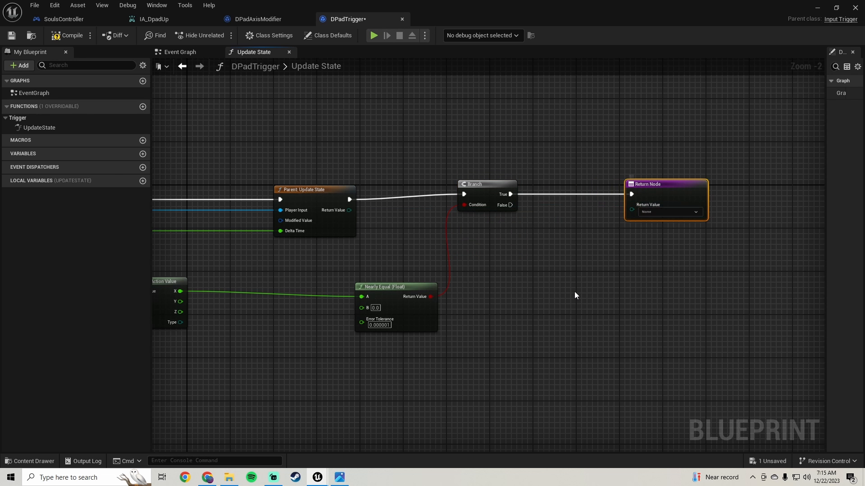
Following the reference, set the Return Node's value to Triggered and align the Branch and Return Node with Parent: Update State
{"action": "left_click", "coordinate": [341, 479]}
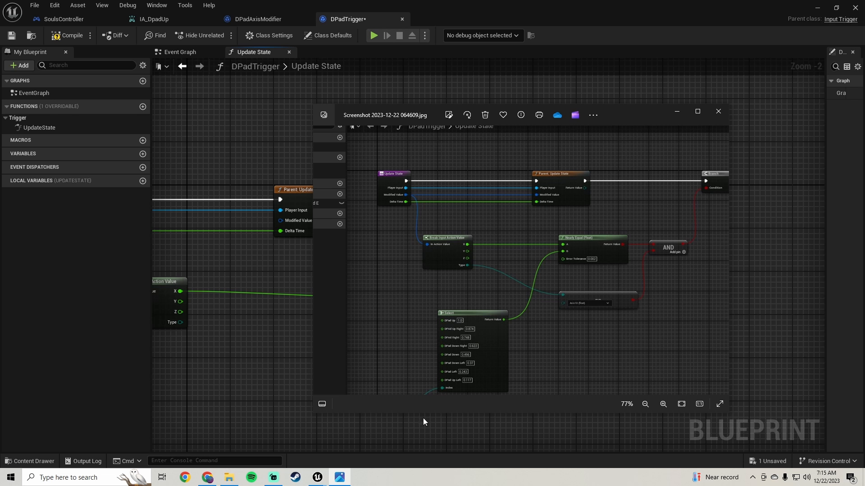
{"action": "scroll", "coordinate": [589, 285], "scroll_direction": "down", "scroll_amount": 1}
{"action": "left_click_drag", "start_coordinate": [563, 252], "coordinate": [334, 263]}
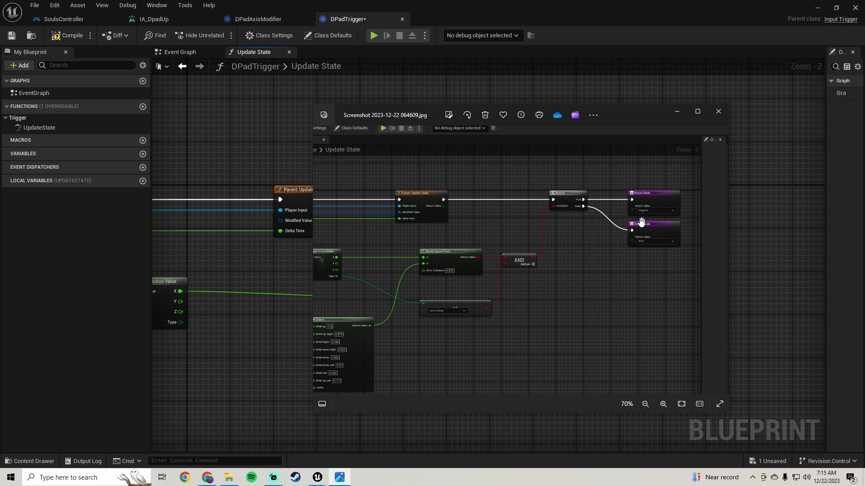
{"action": "left_click", "coordinate": [803, 216]}
{"action": "right_click_drag", "start_coordinate": [803, 216], "coordinate": [674, 207]}
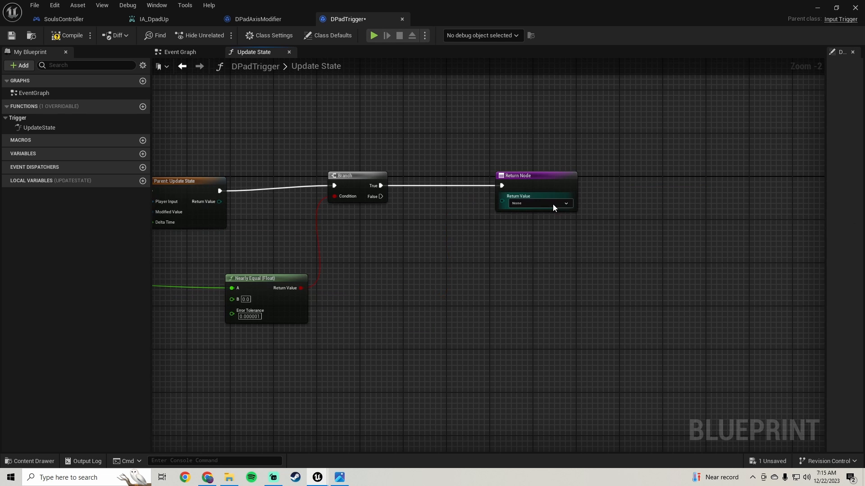
{"action": "left_click", "coordinate": [553, 204]}
{"action": "left_click", "coordinate": [519, 222]}
{"action": "right_click_drag", "start_coordinate": [488, 260], "coordinate": [588, 249]}
{"action": "left_click_drag", "start_coordinate": [618, 141], "coordinate": [498, 174]}
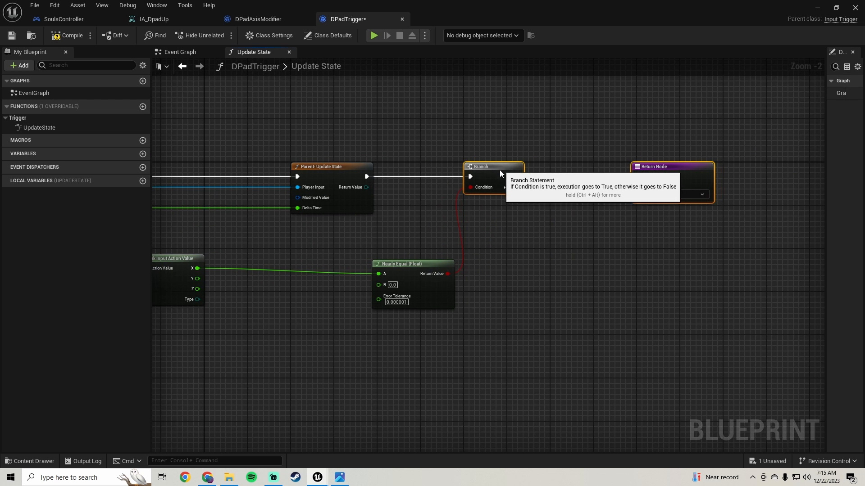
{"action": "right_click_drag", "start_coordinate": [512, 260], "coordinate": [457, 239]}
Duplicate the Return Node below the original, set its Return Value to None, and connect it to the Branch's False output
{"action": "left_click", "coordinate": [613, 145]}
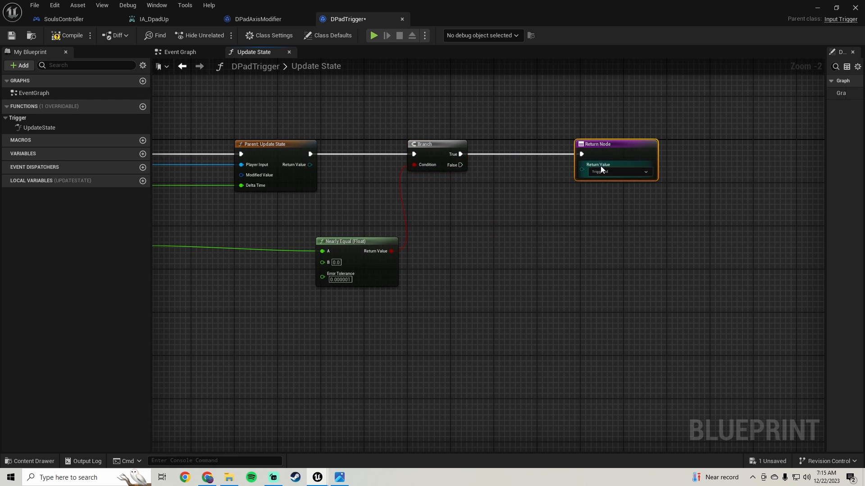
{"action": "key", "text": "ctrl+c"}
{"action": "key", "text": "ctrl+v"}
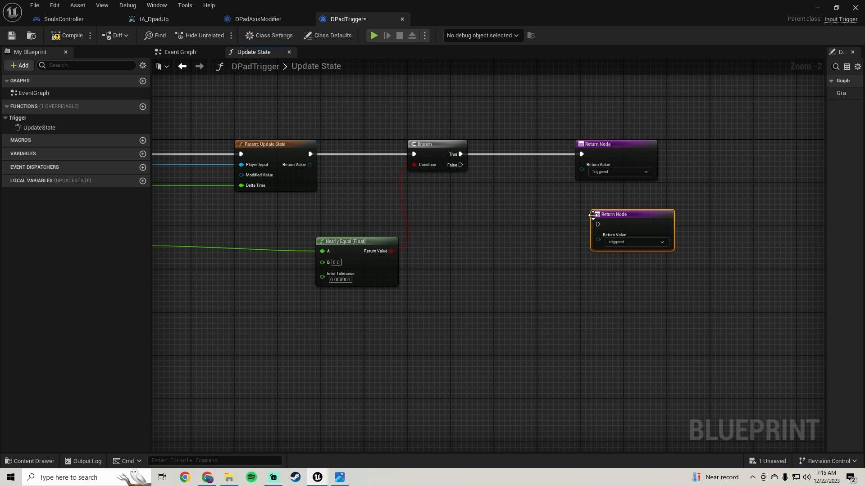
{"action": "left_click", "coordinate": [630, 242]}
{"action": "left_click", "coordinate": [609, 249]}
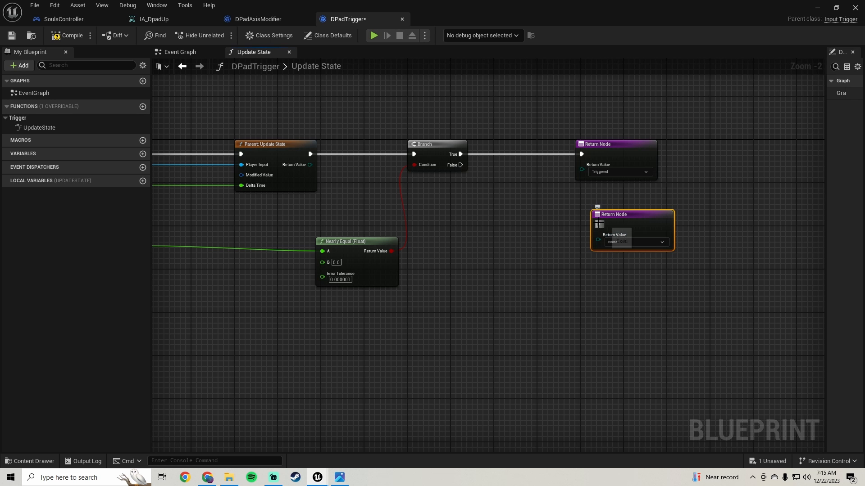
{"action": "left_click_drag", "start_coordinate": [598, 225], "coordinate": [461, 166]}
{"action": "left_click_drag", "start_coordinate": [623, 214], "coordinate": [608, 193]}
Straighten the connection between the Break Input Action Value and Nearly Equal (Float) nodes
{"action": "scroll", "coordinate": [440, 255], "scroll_direction": "down", "scroll_amount": 2}
{"action": "right_click_drag", "start_coordinate": [369, 263], "coordinate": [487, 251]}
{"action": "scroll", "coordinate": [415, 259], "scroll_direction": "up", "scroll_amount": 2}
{"action": "left_click_drag", "start_coordinate": [626, 279], "coordinate": [303, 188]}
{"action": "key", "text": "q"}
{"action": "right_click_drag", "start_coordinate": [660, 232], "coordinate": [603, 236]}
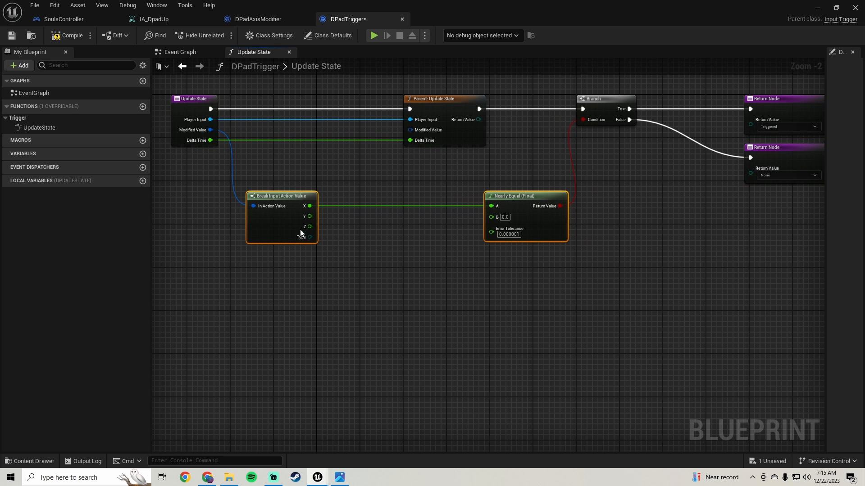
Review the Select node's D-pad direction values in the reference screenshot, and save DPadTrigger from the level editor
{"action": "left_click", "coordinate": [340, 477]}
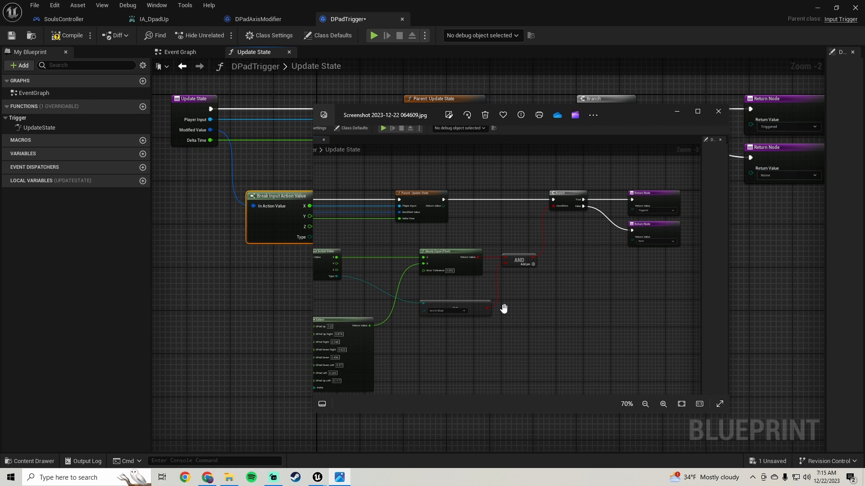
{"action": "scroll", "coordinate": [503, 308], "scroll_direction": "down", "scroll_amount": 1}
{"action": "left_click_drag", "start_coordinate": [504, 308], "coordinate": [584, 255]}
{"action": "scroll", "coordinate": [548, 238], "scroll_direction": "up", "scroll_amount": 2}
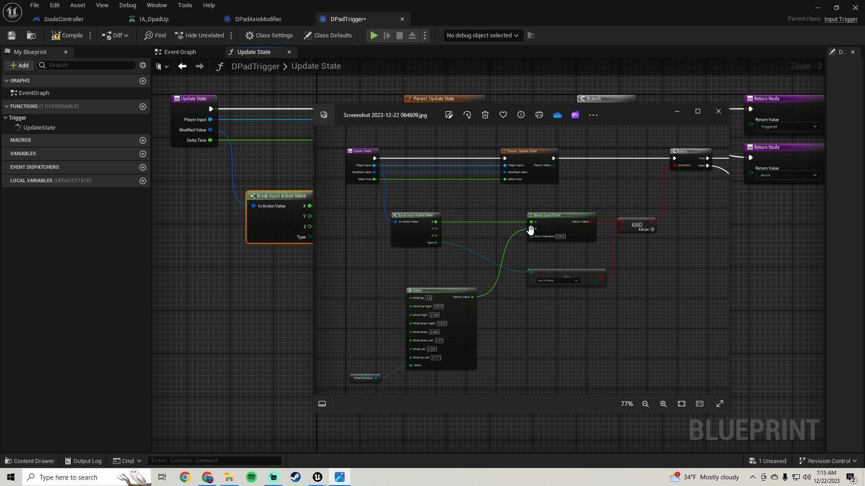
{"action": "left_click_drag", "start_coordinate": [427, 300], "coordinate": [447, 266]}
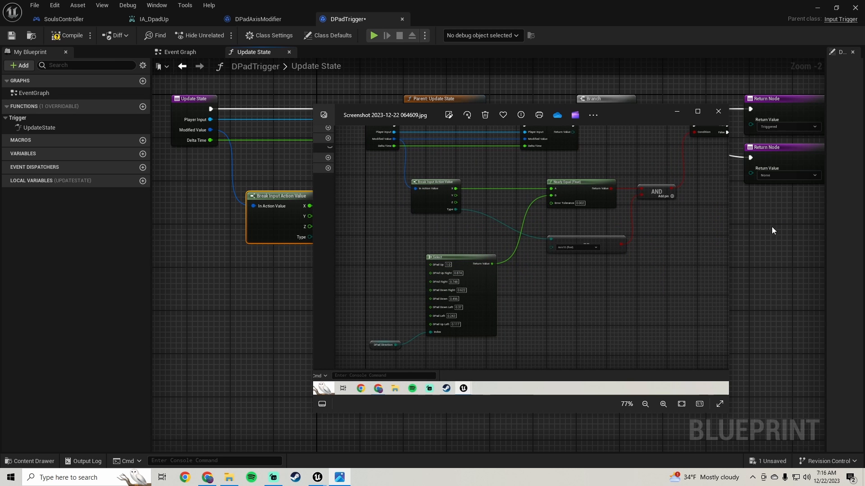
{"action": "left_click", "coordinate": [768, 272]}
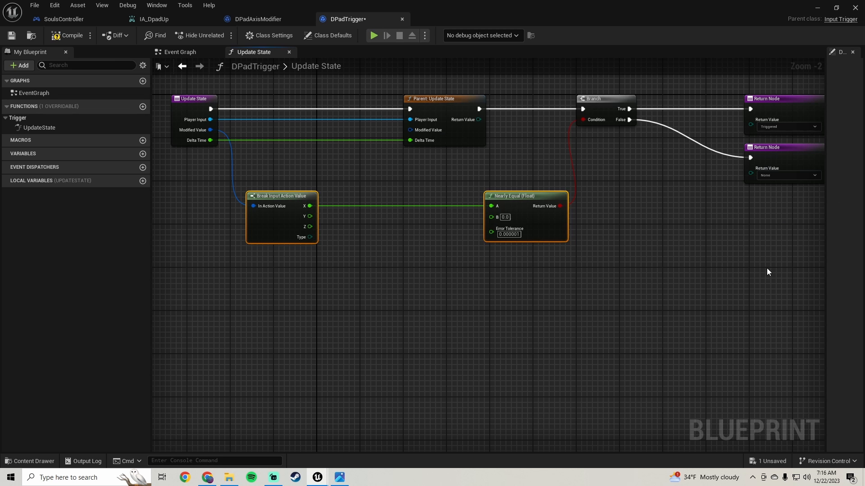
{"action": "left_click", "coordinate": [817, 8]}
{"action": "left_click", "coordinate": [94, 326]}
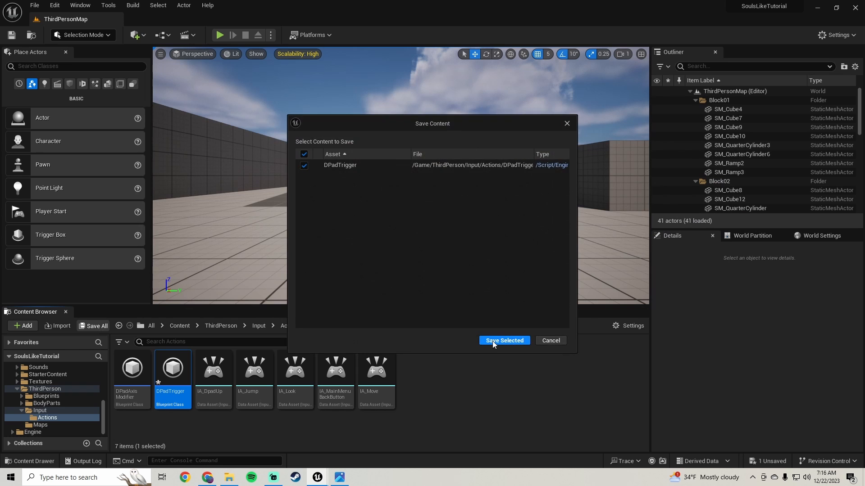
{"action": "left_click", "coordinate": [496, 343]}
Create a Blueprint Enumeration in the Actions folder and name it DPad_E
{"action": "right_click", "coordinate": [415, 377]}
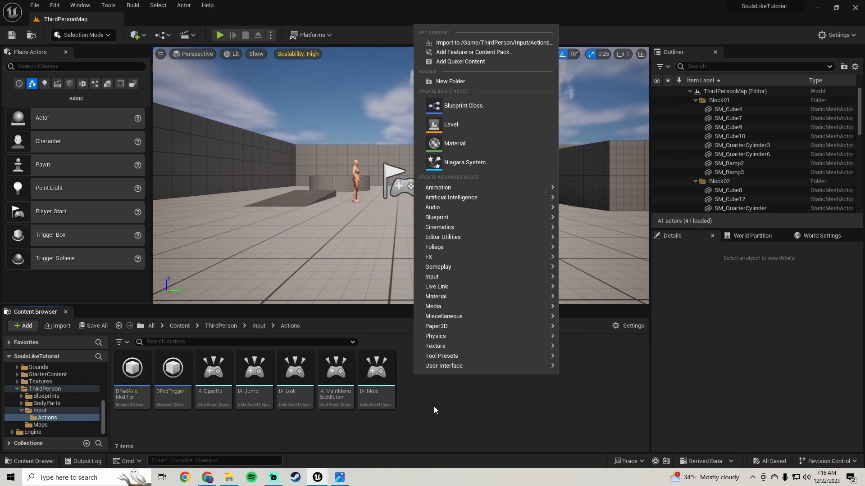
{"action": "mouse_move", "coordinate": [444, 219]}
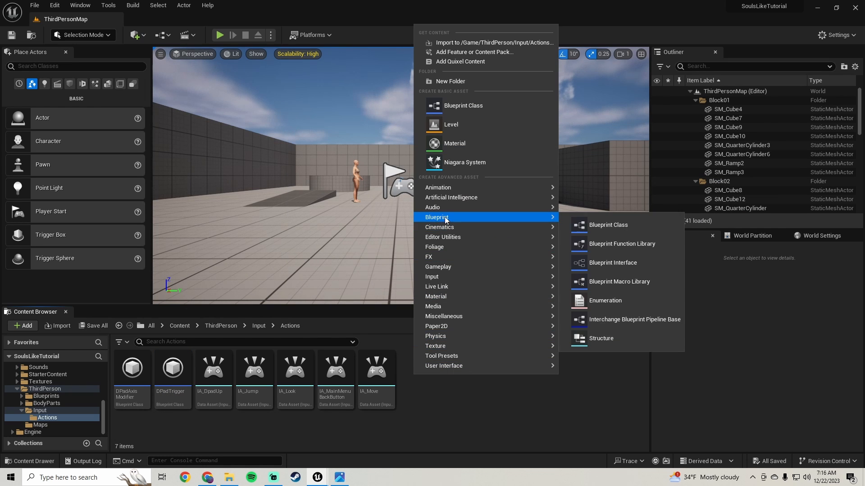
{"action": "left_click", "coordinate": [623, 300]}
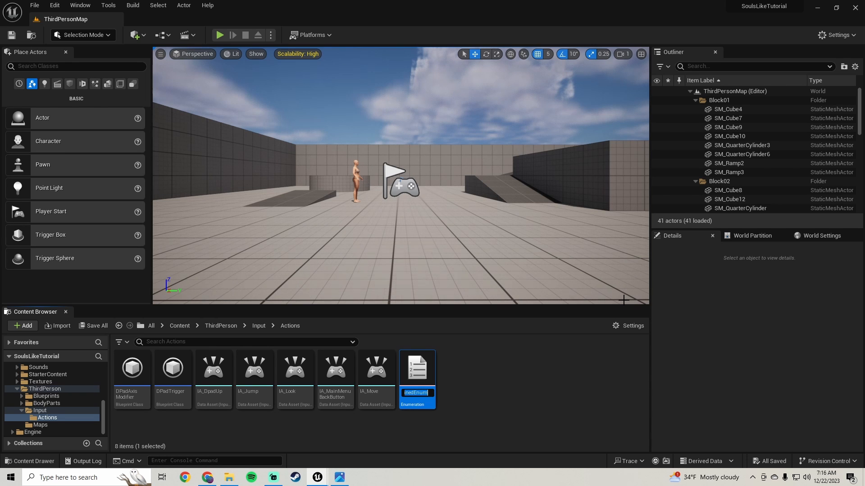
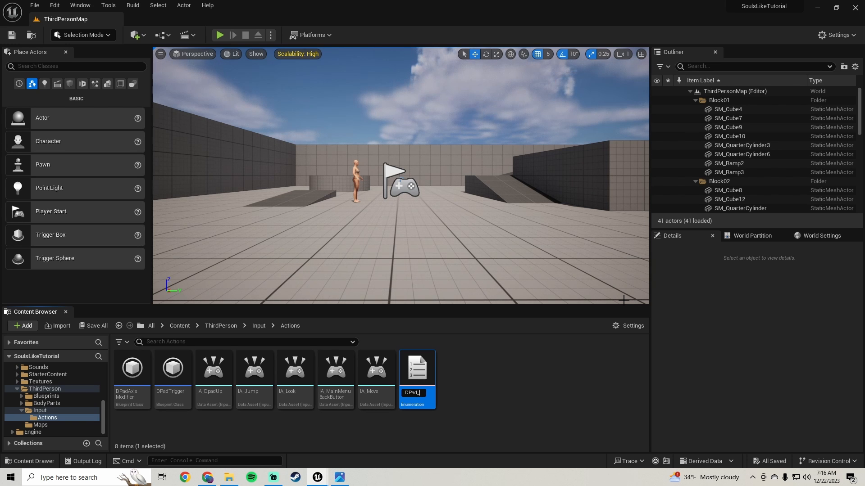
{"action": "key", "text": "Return"}
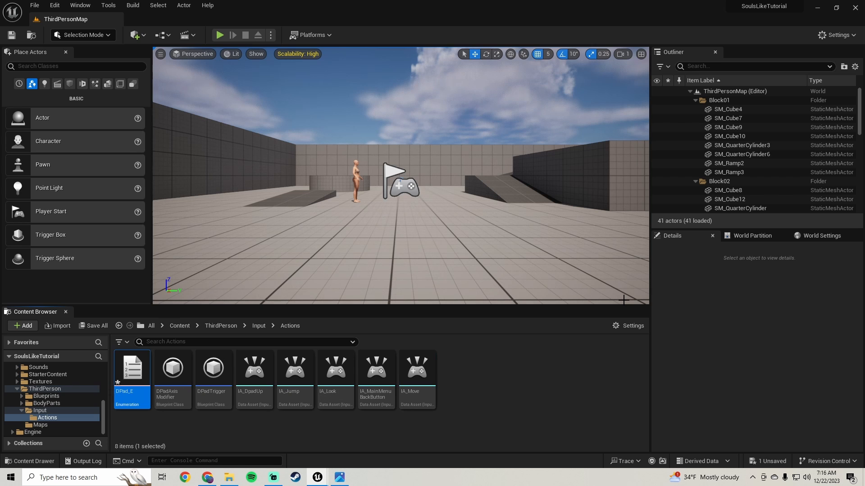
Open the DPad_E enumeration and add a first enumerator with the display name DPadUp
{"action": "double_click", "coordinate": [120, 401]}
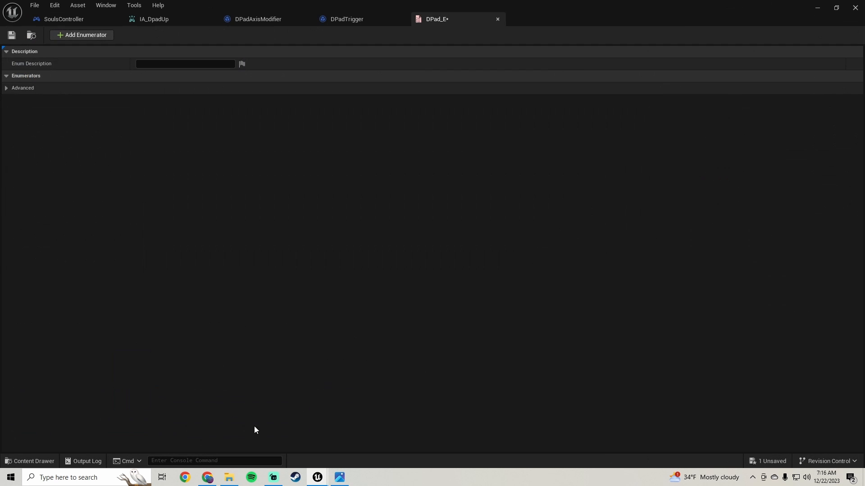
{"action": "left_click", "coordinate": [90, 34]}
{"action": "left_click", "coordinate": [206, 88]}
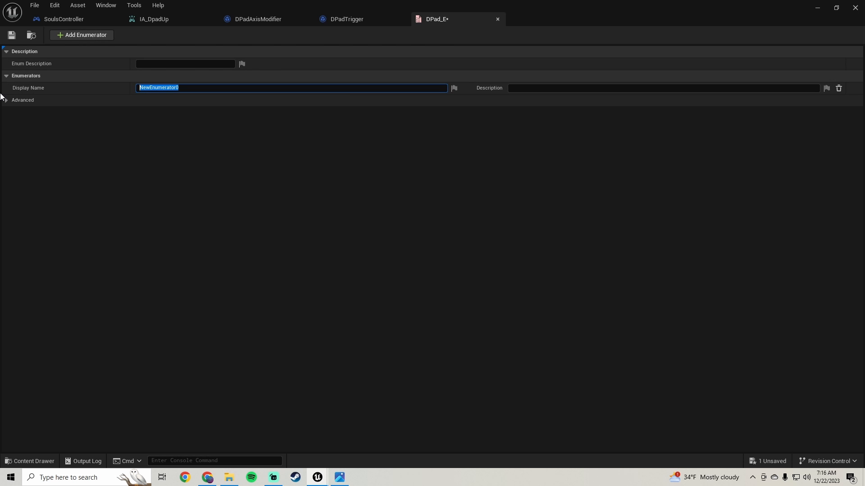
{"action": "type", "text": "DPadUp"}
{"action": "key", "text": "Return"}
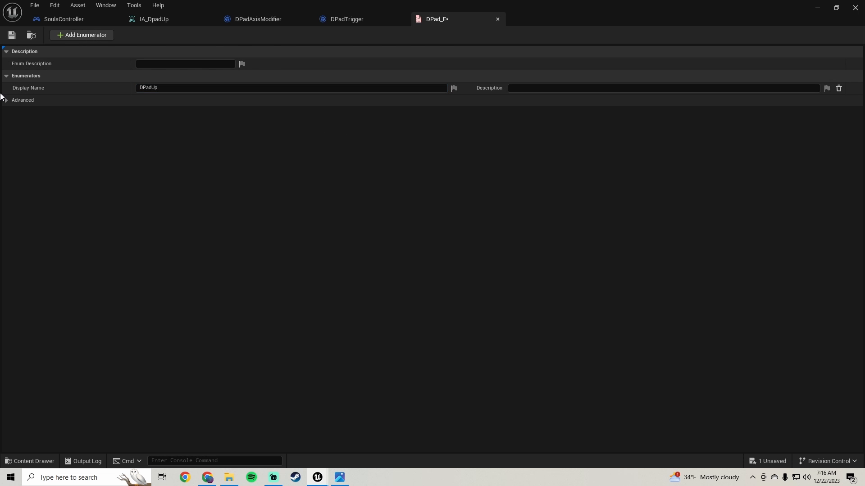
Add a second enumerator with the display name DPAdUpLeft
{"action": "left_click", "coordinate": [87, 38]}
{"action": "left_click", "coordinate": [201, 101]}
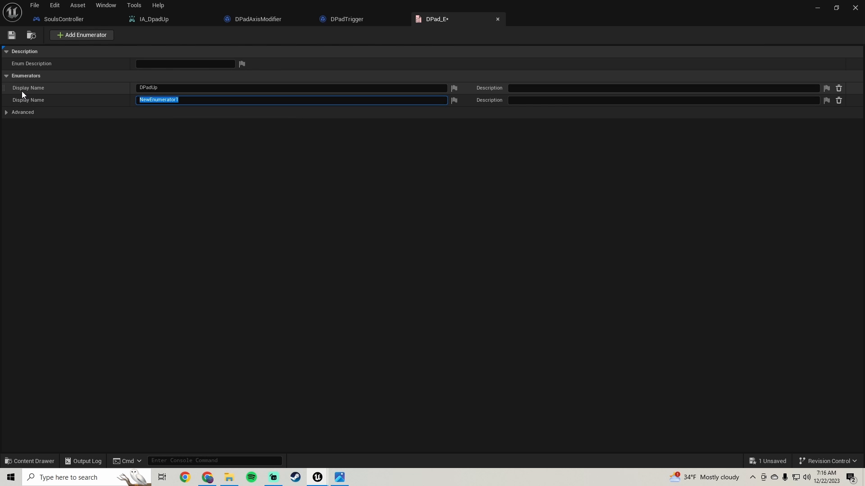
{"action": "type", "text": "DPAdUp"}
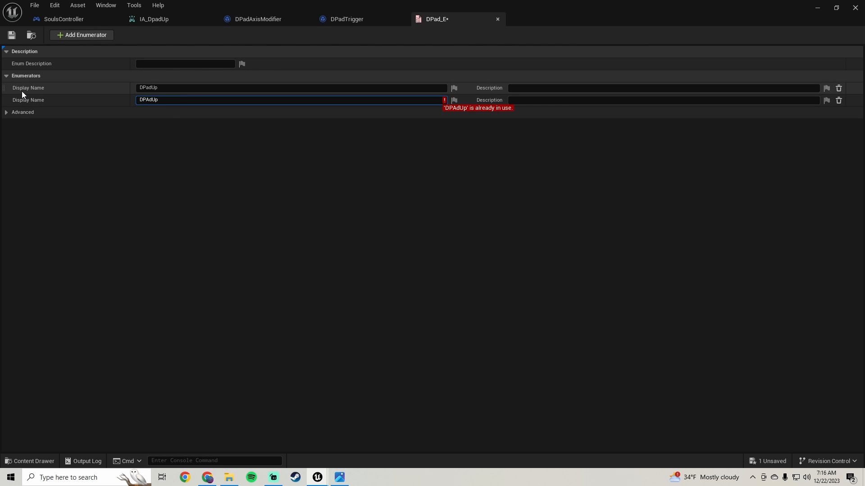
{"action": "type", "text": "Left"}
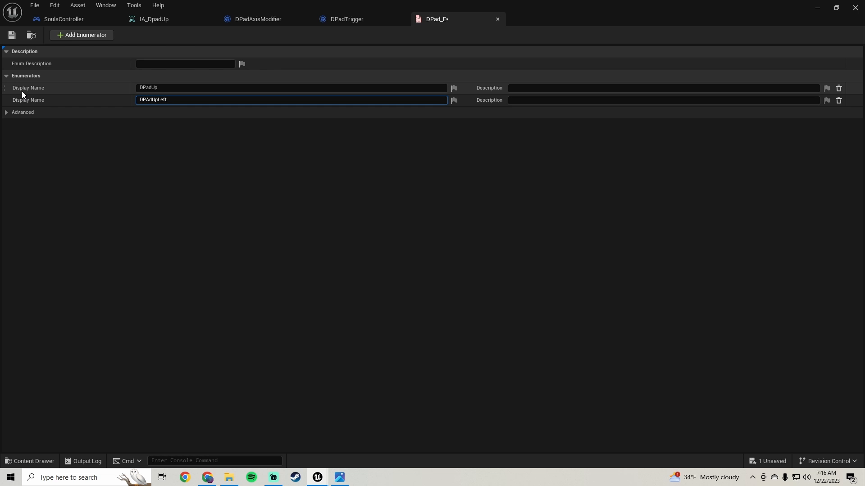
{"action": "key", "text": "Return"}
Add a third enumerator and rename the second one to DPAdUpRight
{"action": "left_click", "coordinate": [85, 37]}
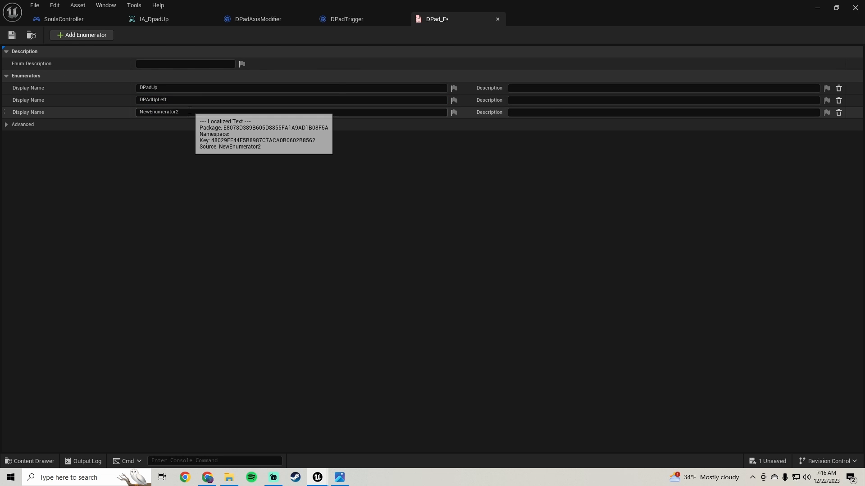
{"action": "left_click", "coordinate": [176, 100]}
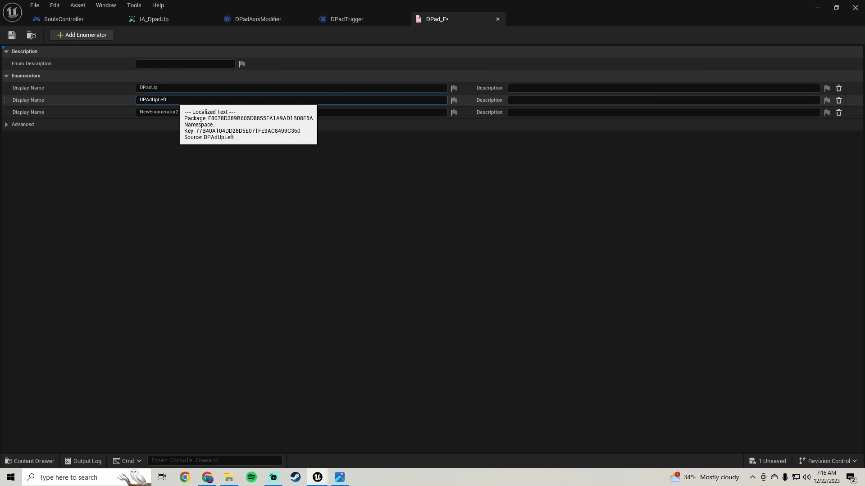
{"action": "key", "text": "BackSpace"}
{"action": "type", "text": "Righ"}
{"action": "key", "text": "Return"}
Add a fourth enumerator and set the third one's display name to DPAdRight
{"action": "left_click", "coordinate": [82, 35]}
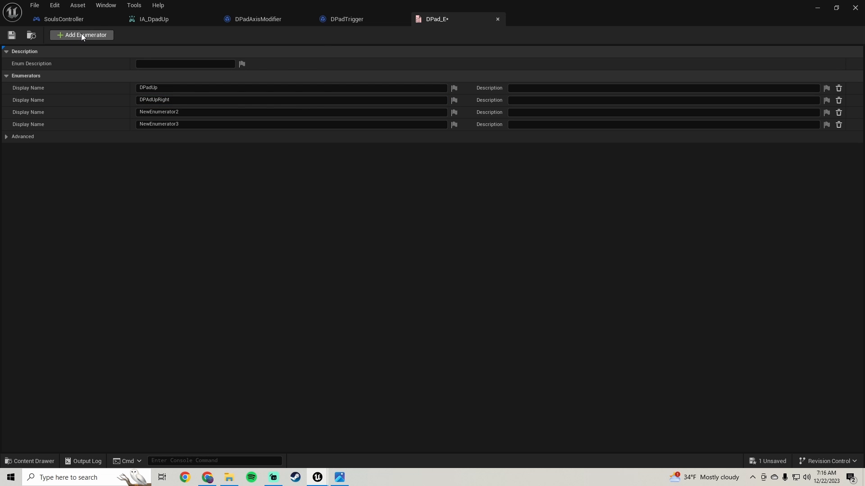
{"action": "left_click", "coordinate": [189, 112]}
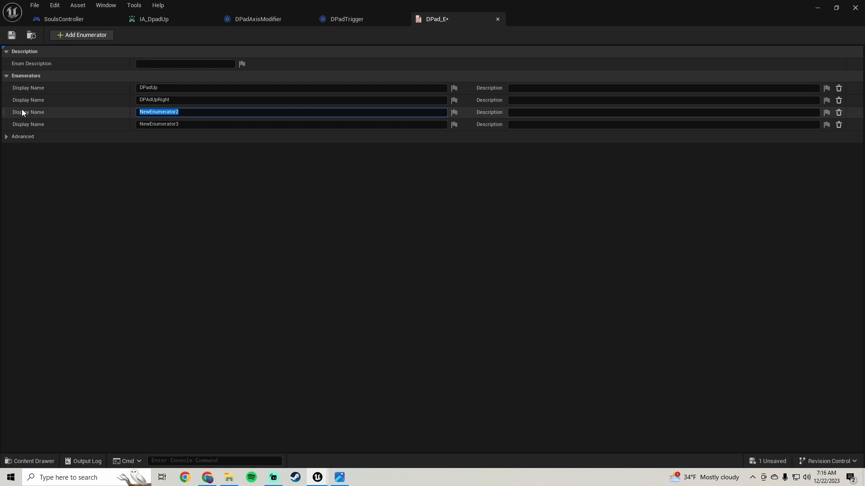
{"action": "type", "text": "DPAdRight"}
{"action": "key", "text": "Return"}
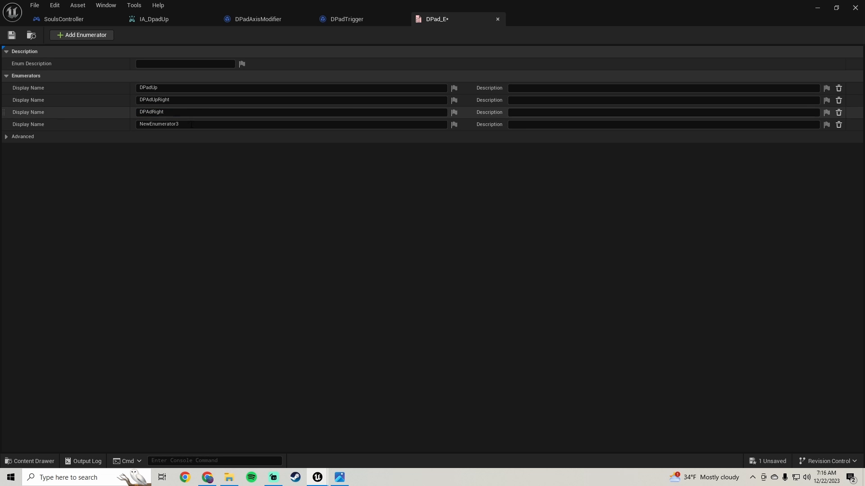
Set the fourth enumerator's display name to DPAdDownRight
{"action": "left_click_drag", "start_coordinate": [180, 124], "coordinate": [133, 124]}
{"action": "type", "text": "D"}
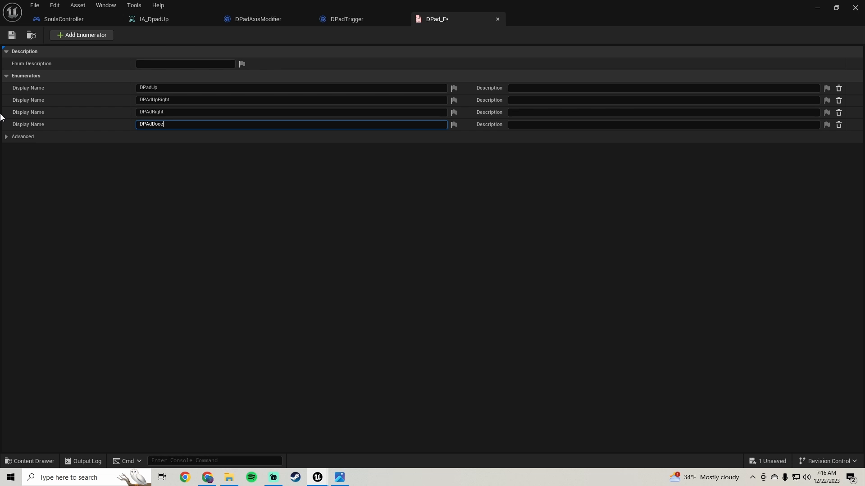
{"action": "type", "text": "PAdDoee"}
{"action": "key", "text": "BackSpace"}
{"action": "key", "text": "BackSpace"}
{"action": "type", "text": "wnRigh"}
{"action": "key", "text": "Return"}
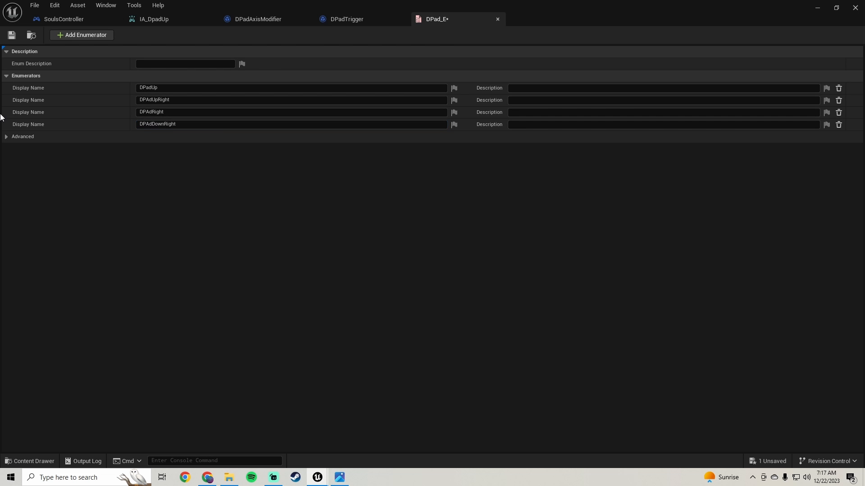
Add a fifth enumerator with the display name Down
{"action": "left_click", "coordinate": [82, 35]}
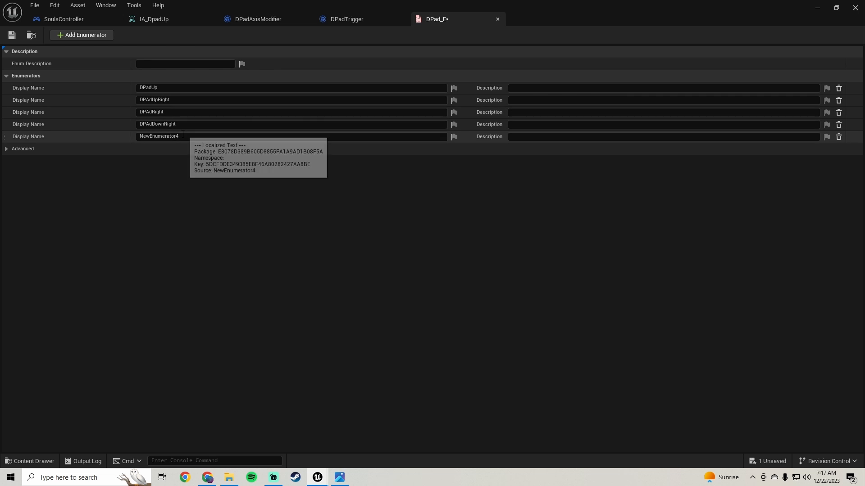
{"action": "left_click", "coordinate": [180, 136]}
{"action": "type", "text": "Down"}
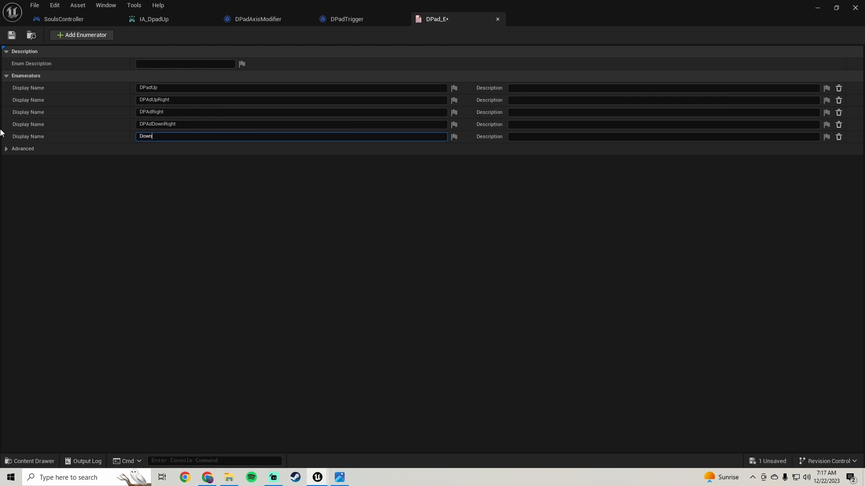
{"action": "key", "text": "Return"}
Add a sixth enumerator named DPAdDownLeft, and rename the fifth one to DPAdDown
{"action": "left_click", "coordinate": [98, 31]}
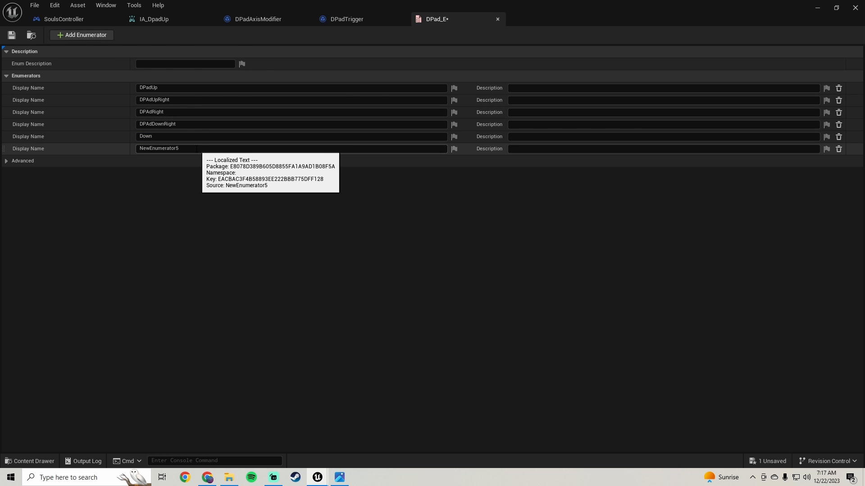
{"action": "left_click", "coordinate": [196, 149]}
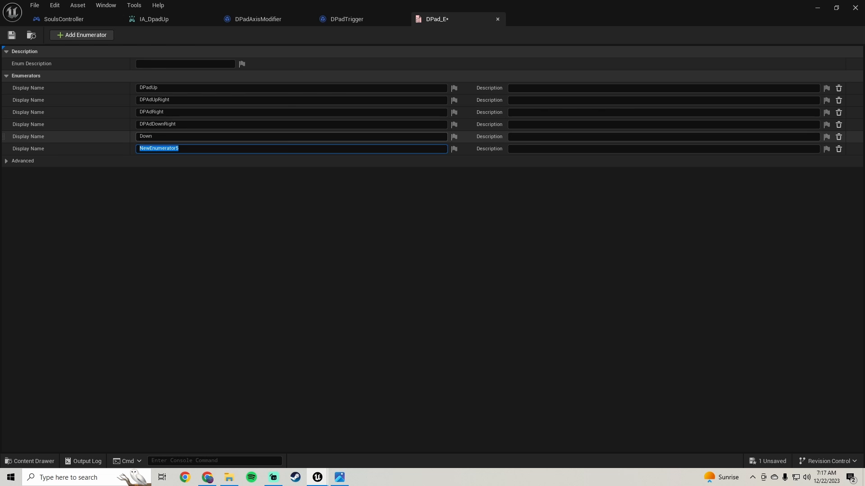
{"action": "left_click", "coordinate": [139, 136]}
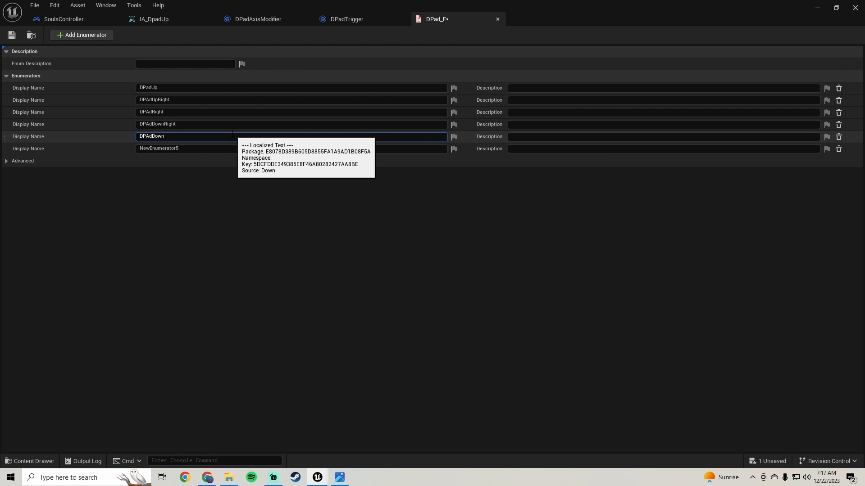
{"action": "left_click", "coordinate": [186, 148]}
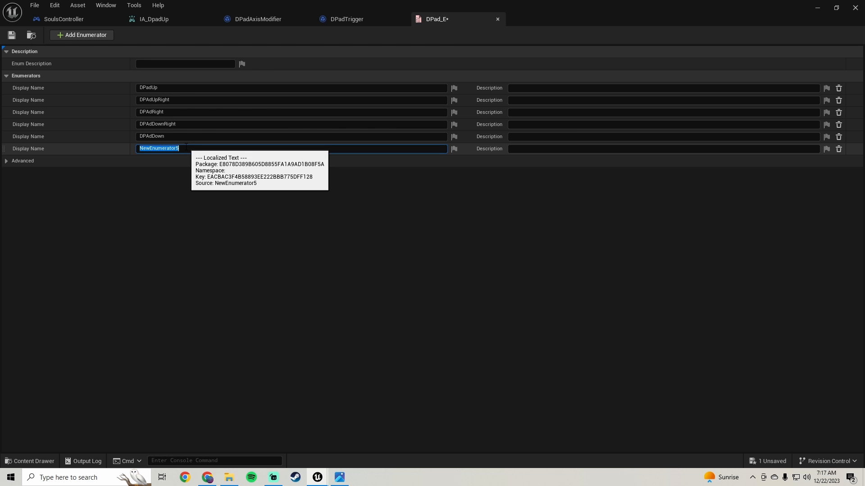
{"action": "type", "text": "DPAdDownLeft"}
{"action": "key", "text": "Return"}
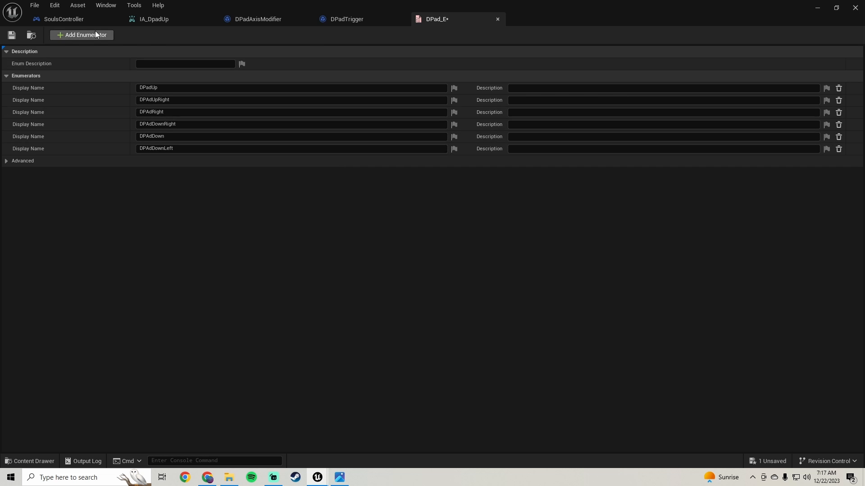
Add a seventh enumerator with the display name DPadLeft
{"action": "left_click", "coordinate": [96, 33]}
{"action": "left_click", "coordinate": [197, 161]}
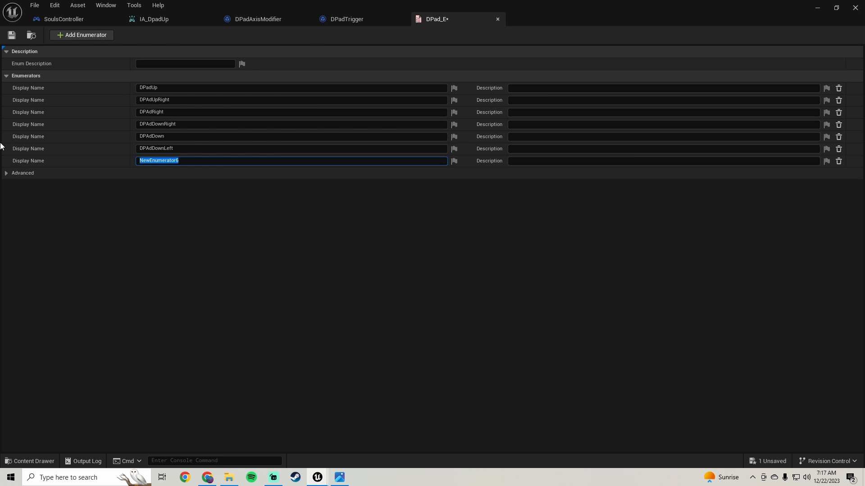
{"action": "type", "text": "DPadLeft"}
{"action": "key", "text": "Return"}
Add an eighth enumerator with the display name DPadUpLeft
{"action": "left_click", "coordinate": [87, 33]}
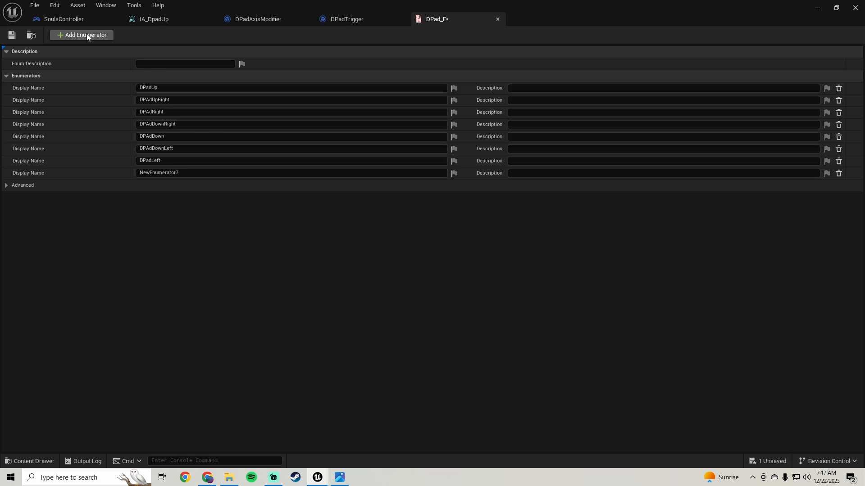
{"action": "left_click", "coordinate": [198, 173]}
{"action": "type", "text": "DPad"}
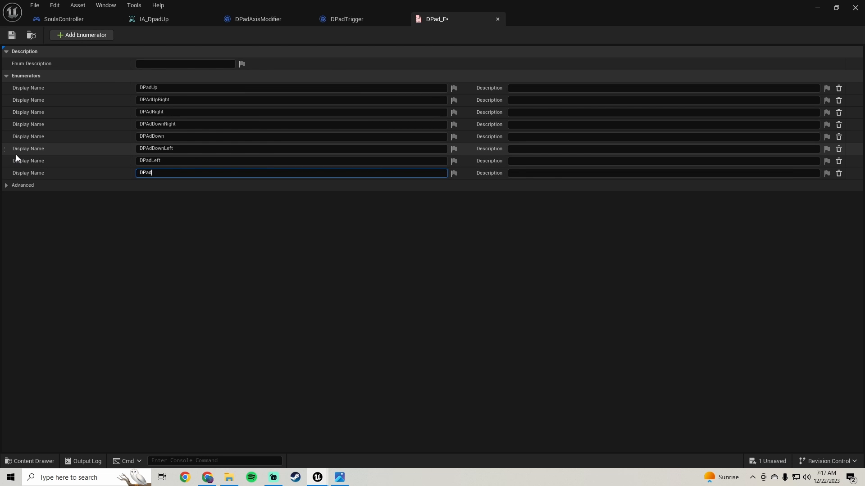
{"action": "type", "text": "UpLeft"}
{"action": "key", "text": "Return"}
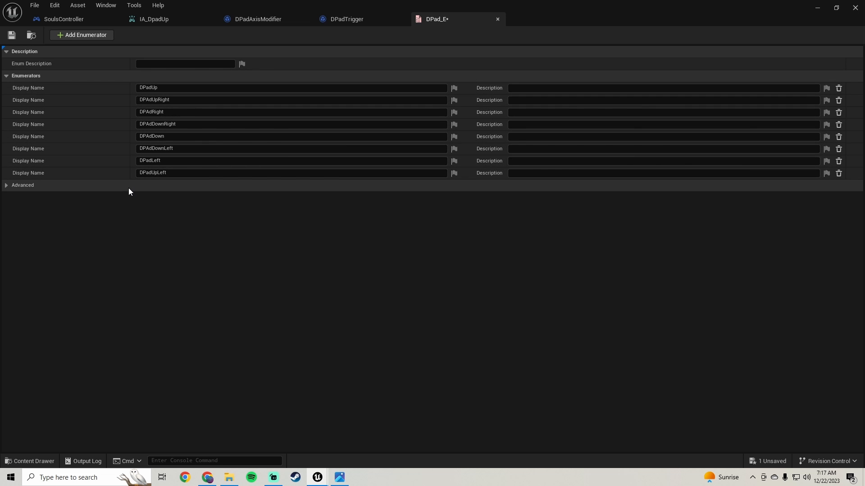
Save the DPad_E enumeration and check the display names of its first four enumerators
{"action": "left_click", "coordinate": [12, 34]}
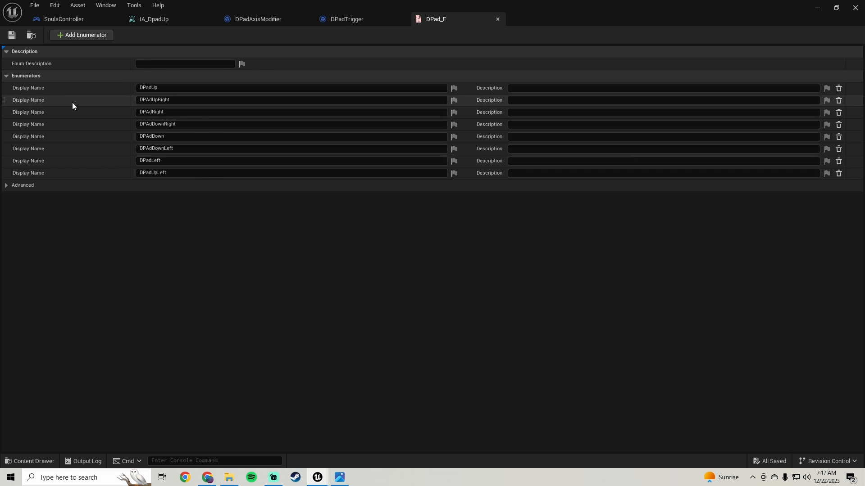
{"action": "left_click", "coordinate": [208, 87]}
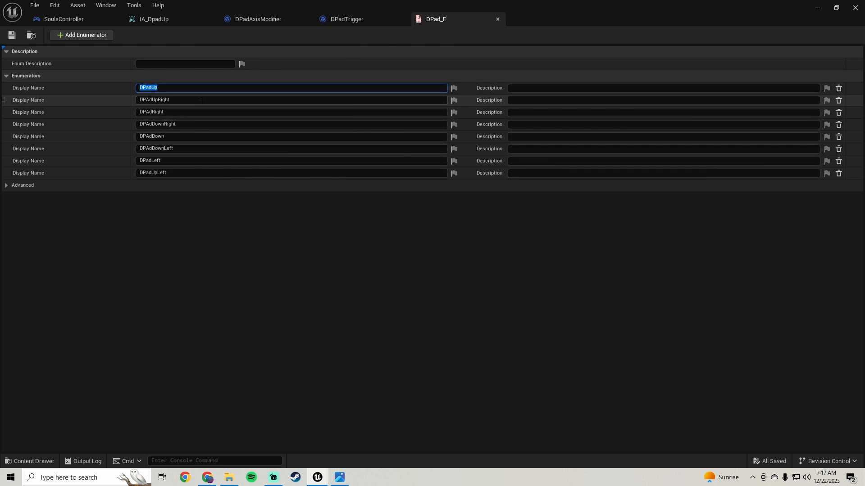
{"action": "left_click", "coordinate": [202, 99]}
{"action": "left_click", "coordinate": [193, 113]}
{"action": "left_click", "coordinate": [195, 124]}
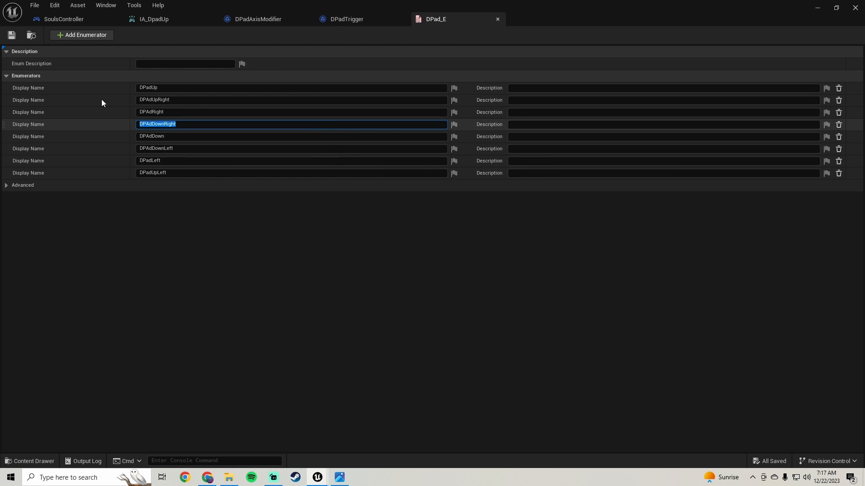
{"action": "left_click", "coordinate": [12, 37]}
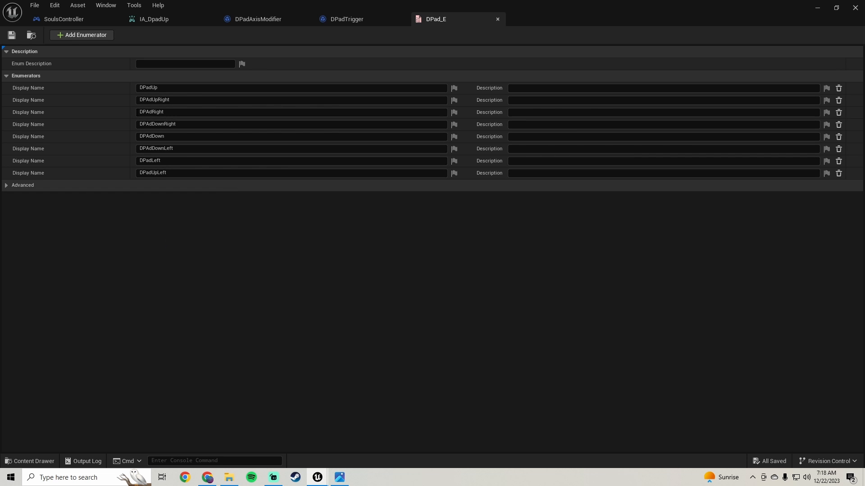
Add a variable to DPadTrigger and name it DPadDirection, as in the reference screenshot
{"action": "left_click", "coordinate": [350, 20]}
{"action": "scroll", "coordinate": [417, 228], "scroll_direction": "down", "scroll_amount": 2}
{"action": "mouse_move", "coordinate": [417, 228]}
{"action": "right_mouse_down"}
{"action": "mouse_move", "coordinate": [405, 158]}
{"action": "mouse_move", "coordinate": [410, 226]}
{"action": "right_mouse_up"}
{"action": "scroll", "coordinate": [410, 227], "scroll_direction": "up", "scroll_amount": 2}
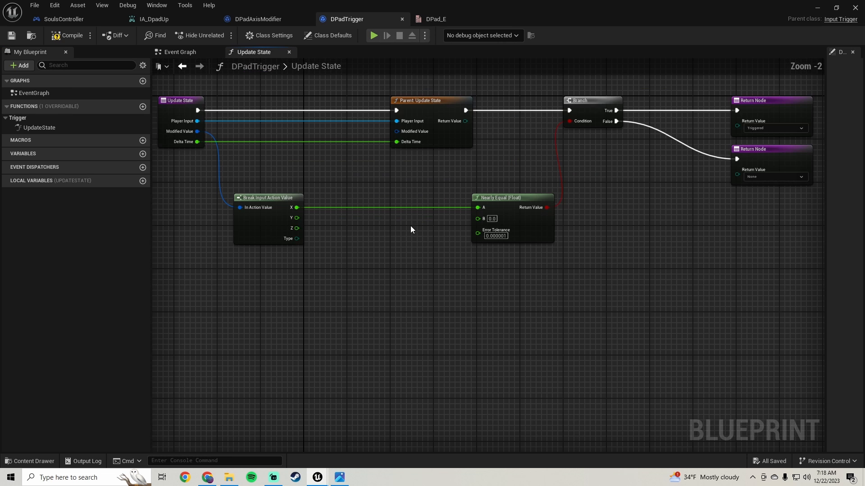
{"action": "right_click_drag", "start_coordinate": [389, 276], "coordinate": [403, 217]}
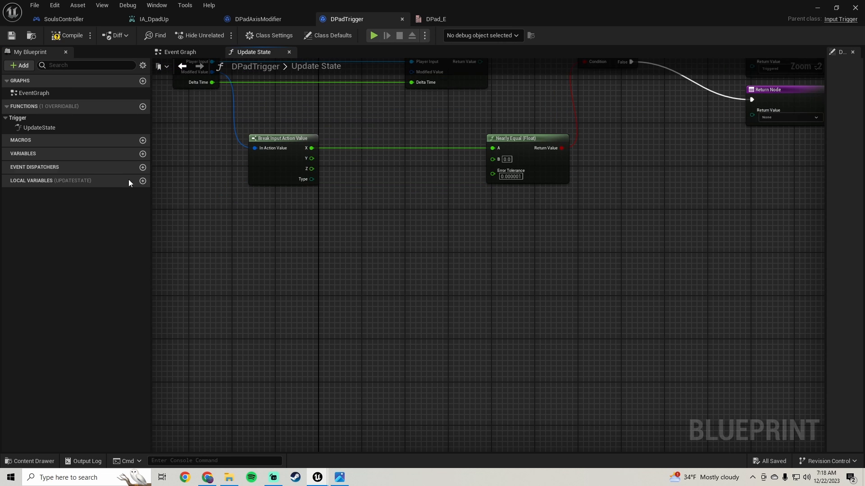
{"action": "left_click", "coordinate": [142, 154]}
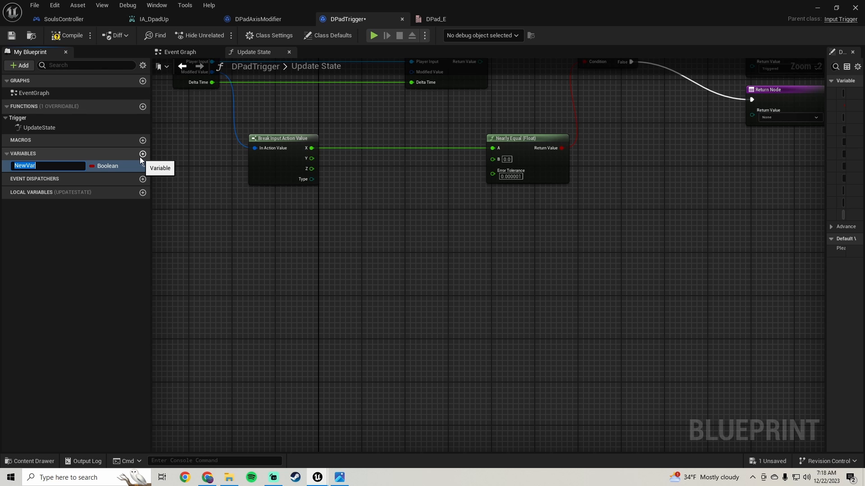
{"action": "type", "text": "DPAd"}
{"action": "left_click", "coordinate": [340, 477]}
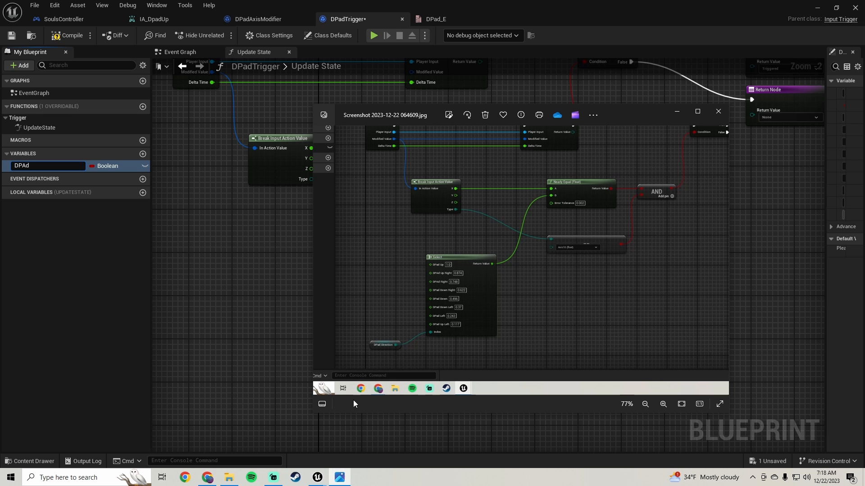
{"action": "scroll", "coordinate": [446, 290], "scroll_direction": "down", "scroll_amount": 3}
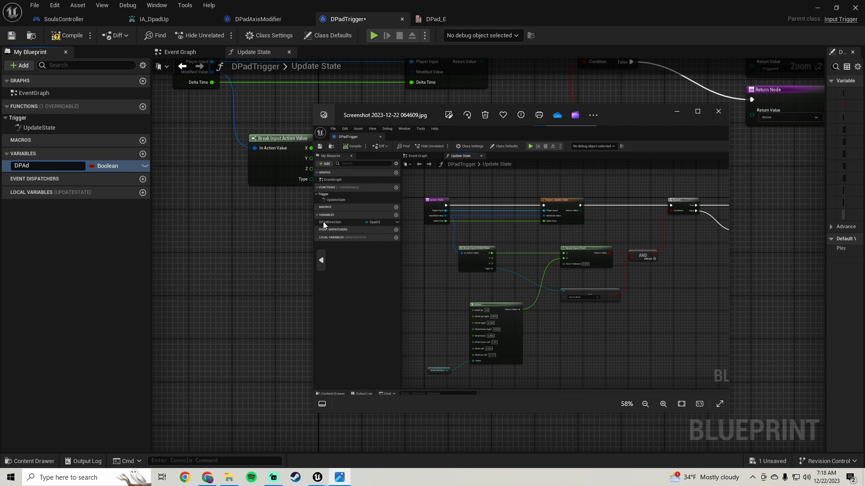
{"action": "left_click", "coordinate": [48, 167]}
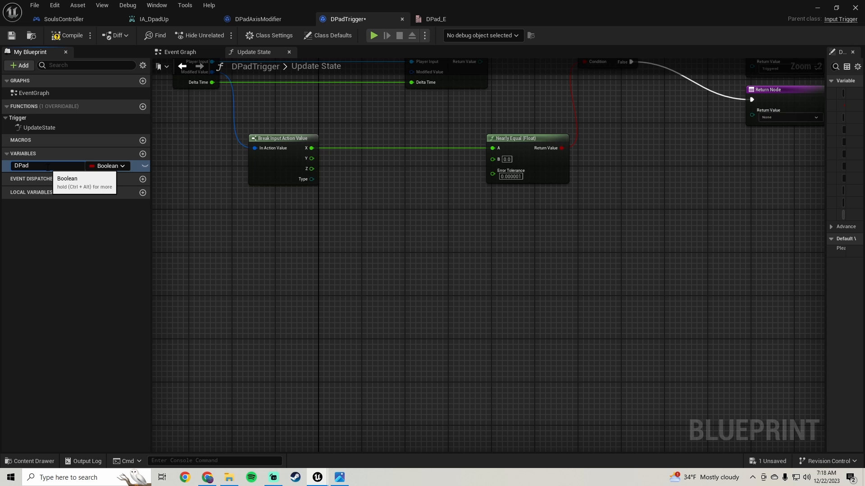
{"action": "type", "text": "Direction"}
{"action": "key", "text": "Return"}
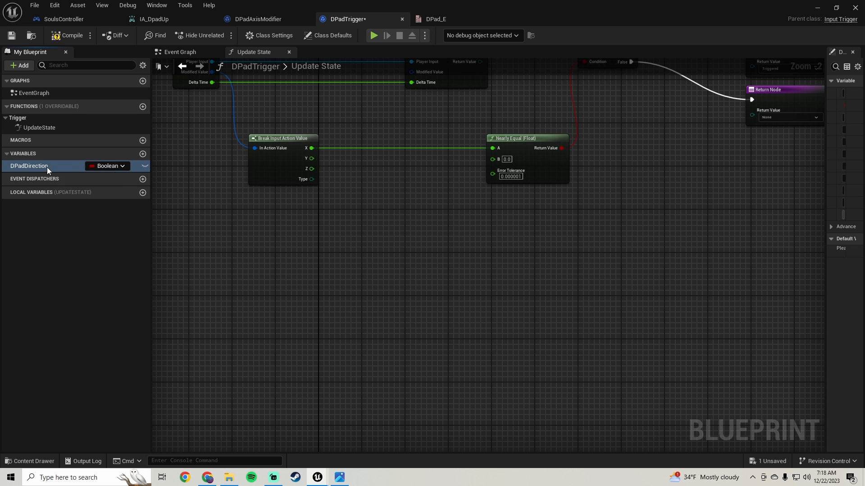
Set the DPadDirection variable's type to the DPad E enum and save the blueprint
{"action": "left_click", "coordinate": [104, 166]}
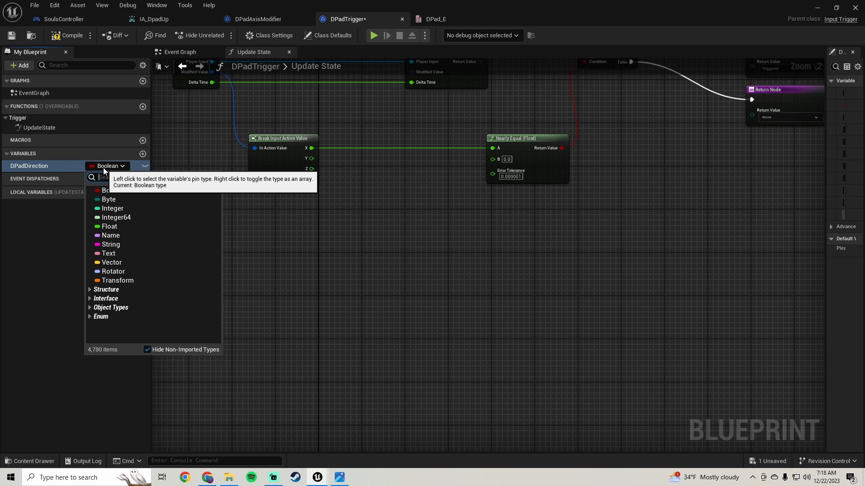
{"action": "type", "text": "dpad"}
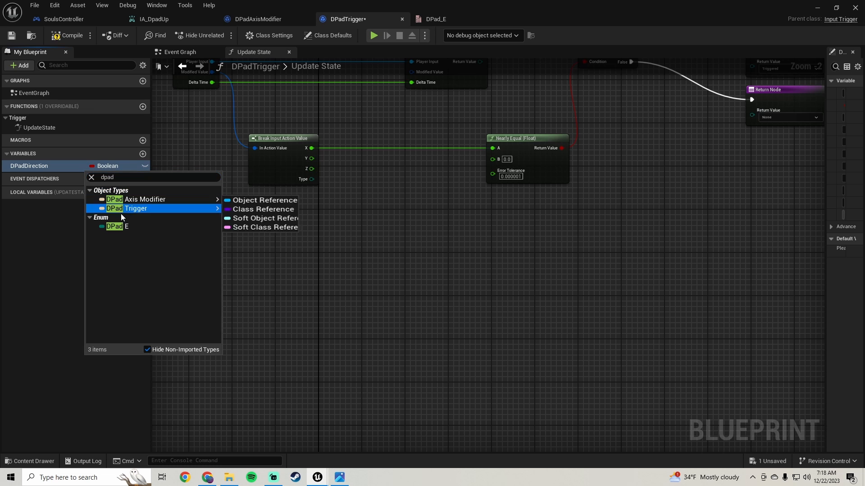
{"action": "left_click", "coordinate": [118, 227]}
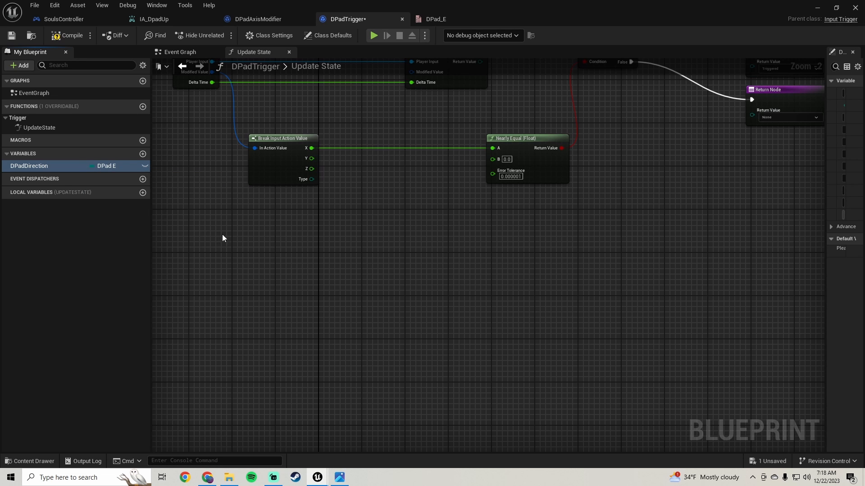
{"action": "left_click", "coordinate": [10, 36]}
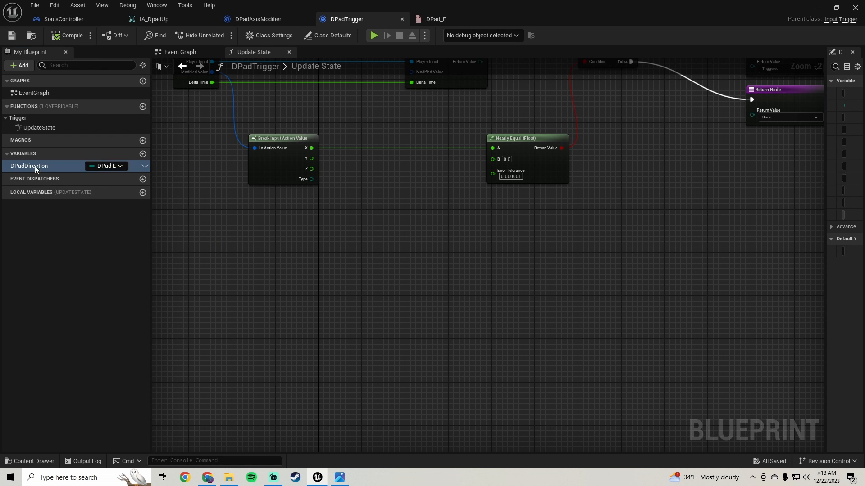
Place a DPadDirection getter below the Break Input Action Value node and feed it into the index of a new Select node
{"action": "left_click_drag", "start_coordinate": [34, 166], "coordinate": [274, 331]}
{"action": "left_click", "coordinate": [295, 350]}
{"action": "right_click_drag", "start_coordinate": [294, 351], "coordinate": [296, 280]}
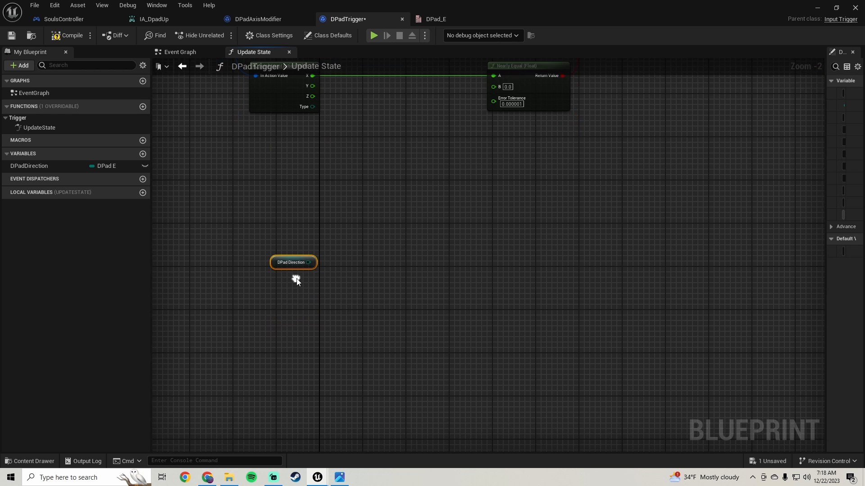
{"action": "left_click_drag", "start_coordinate": [309, 262], "coordinate": [380, 220]}
{"action": "type", "text": "sele"}
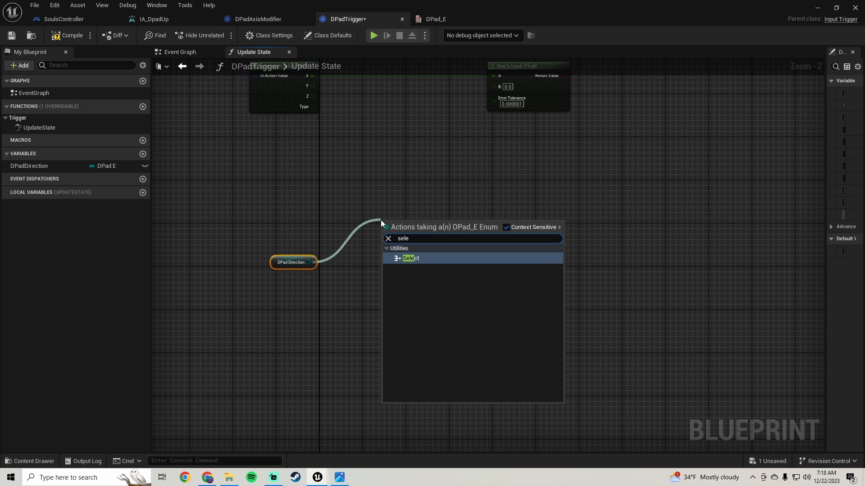
{"action": "left_click", "coordinate": [412, 257]}
{"action": "right_click_drag", "start_coordinate": [440, 183], "coordinate": [418, 273]}
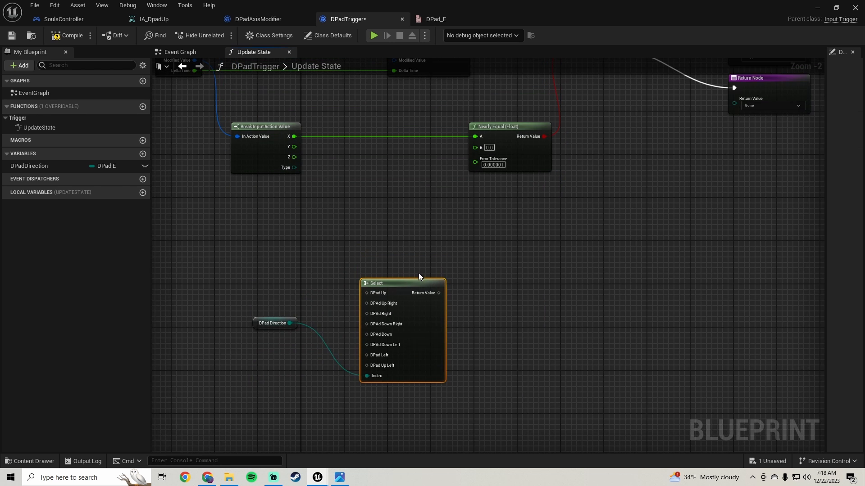
{"action": "left_click_drag", "start_coordinate": [409, 287], "coordinate": [404, 236]}
Following the reference screenshot, connect the Select node's Return Value to input B of the Nearly Equal node
{"action": "scroll", "coordinate": [364, 315], "scroll_direction": "up", "scroll_amount": 2}
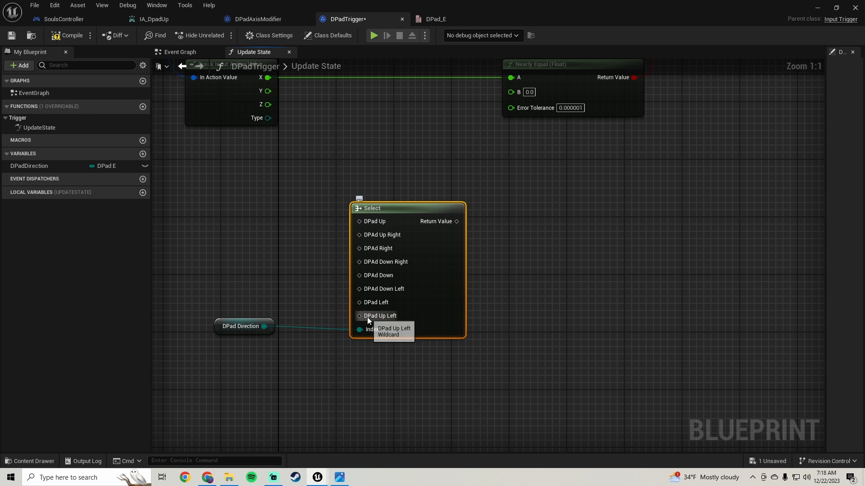
{"action": "scroll", "coordinate": [516, 249], "scroll_direction": "down", "scroll_amount": 1}
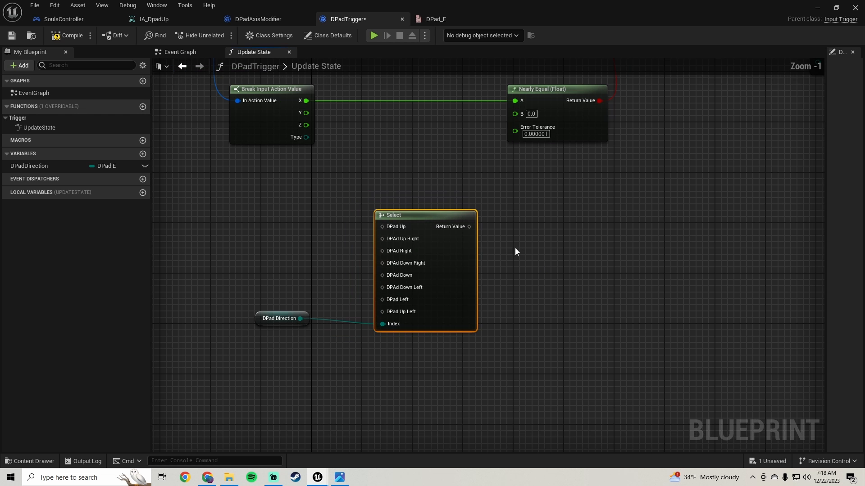
{"action": "right_click_drag", "start_coordinate": [516, 249], "coordinate": [498, 280]}
{"action": "left_click", "coordinate": [340, 477]}
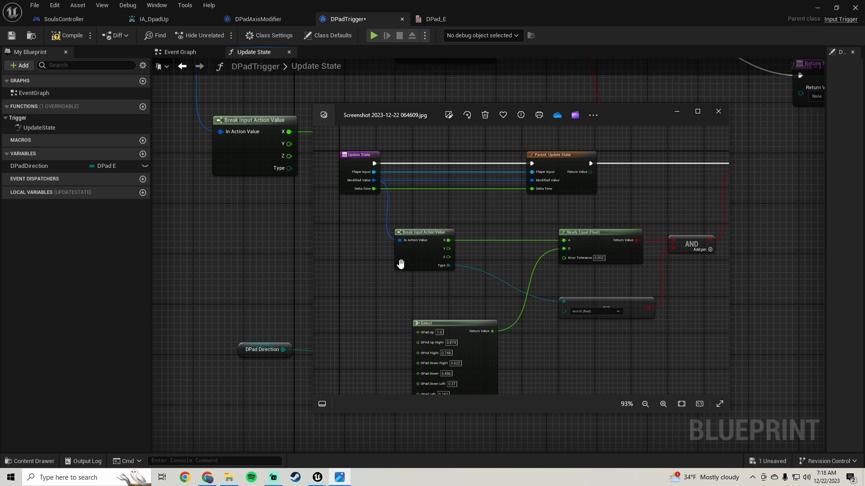
{"action": "left_click", "coordinate": [264, 268]}
{"action": "left_click_drag", "start_coordinate": [452, 258], "coordinate": [498, 144]}
Set the Nearly Equal node's Error Tolerance to 0.002, as in the reference screenshot
{"action": "right_click_drag", "start_coordinate": [529, 215], "coordinate": [482, 258]}
{"action": "left_click", "coordinate": [473, 206]}
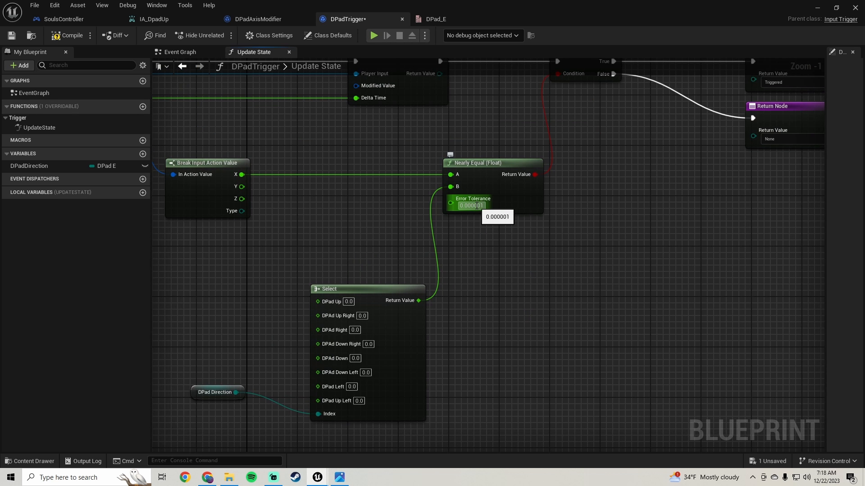
{"action": "type", "text": "0.02"}
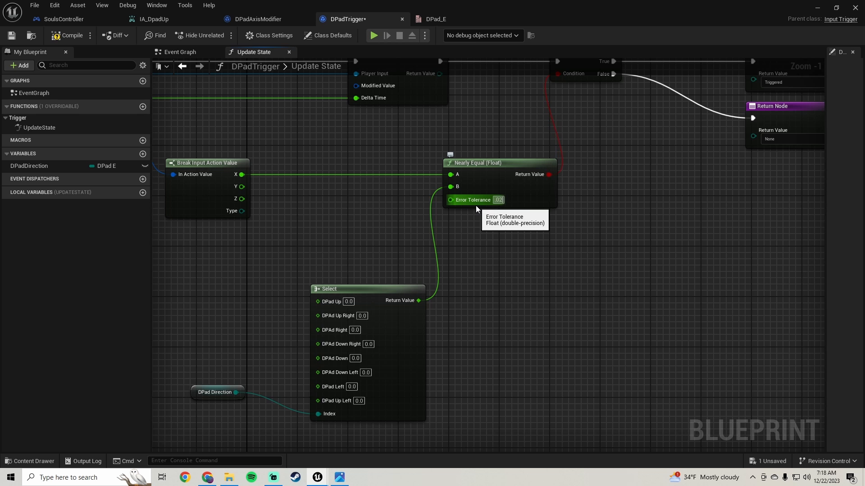
{"action": "key", "text": "Return"}
{"action": "left_click", "coordinate": [340, 478]}
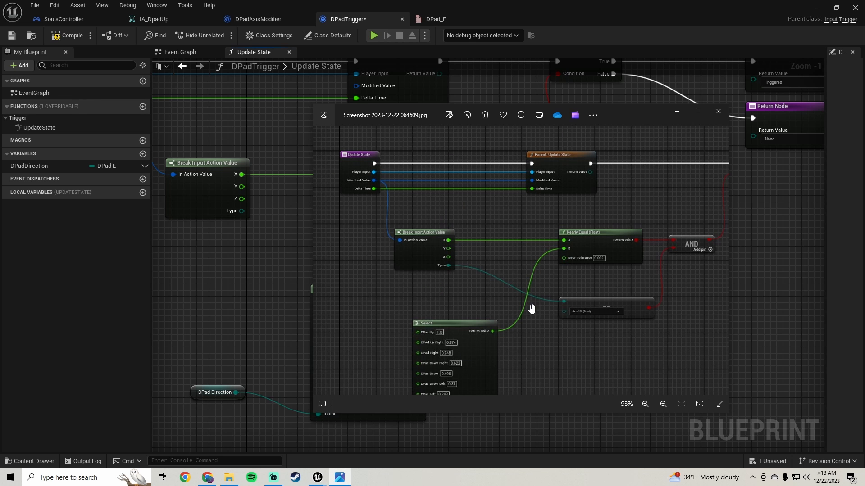
{"action": "left_click", "coordinate": [247, 252]}
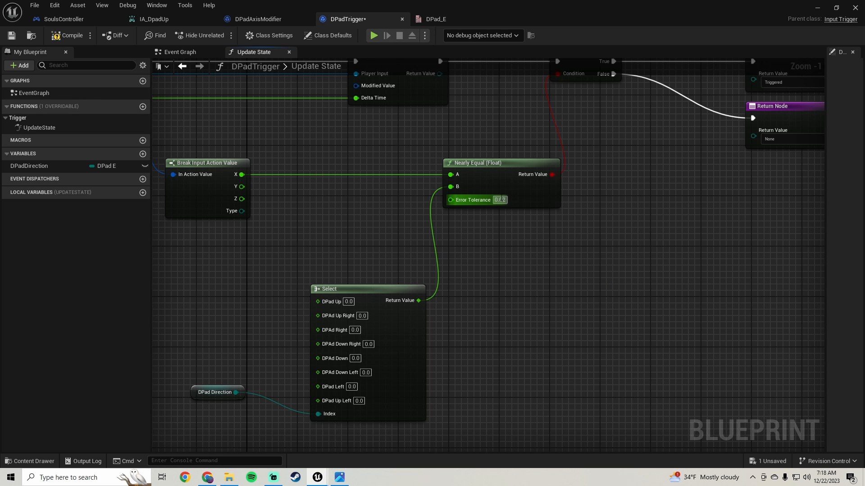
{"action": "type", "text": "0.002"}
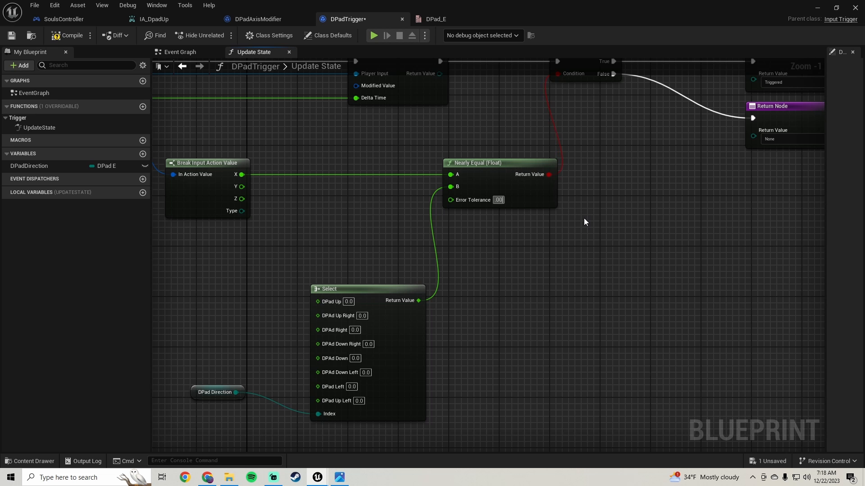
{"action": "key", "text": "Return"}
Line up the DPad Direction getter with the Select node's Index input
{"action": "right_click_drag", "start_coordinate": [508, 433], "coordinate": [541, 318]}
{"action": "left_click_drag", "start_coordinate": [525, 344], "coordinate": [267, 144]}
{"action": "scroll", "coordinate": [497, 178], "scroll_direction": "down", "scroll_amount": 2}
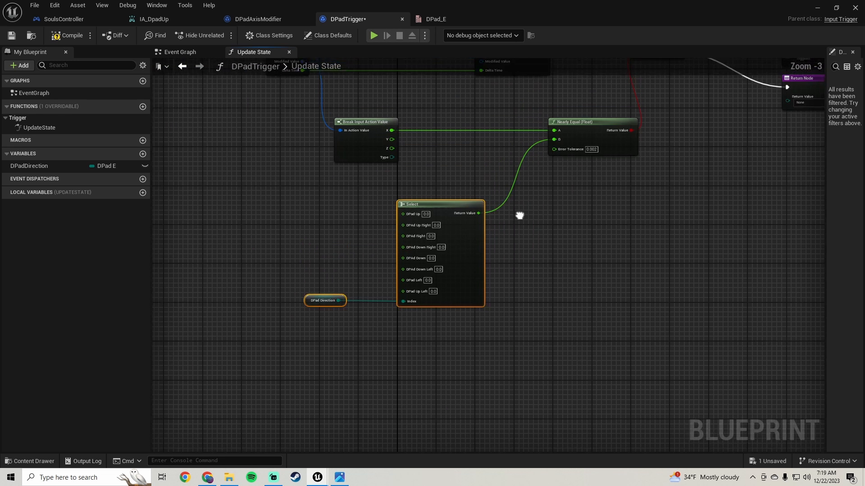
{"action": "scroll", "coordinate": [517, 266], "scroll_direction": "up", "scroll_amount": 4}
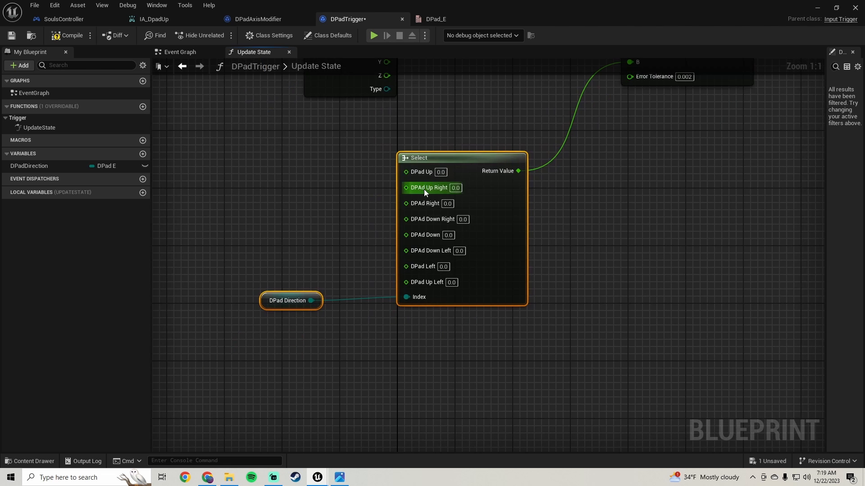
{"action": "left_click", "coordinate": [441, 172]}
{"action": "left_click", "coordinate": [455, 188]}
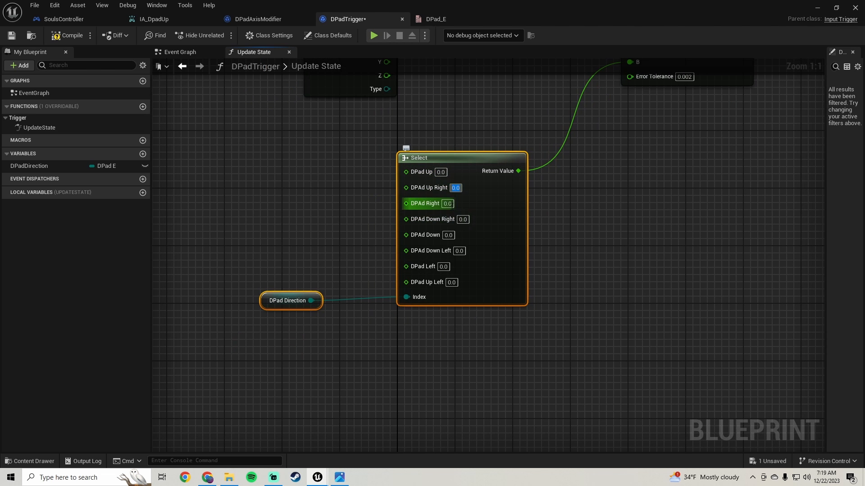
{"action": "left_click", "coordinate": [447, 204]}
{"action": "left_click", "coordinate": [462, 219]}
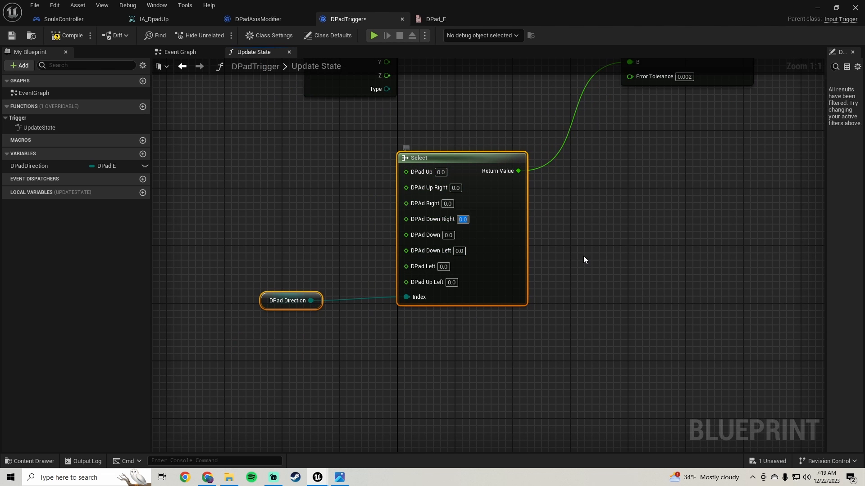
Straighten the connection from DPad Direction to the Select node's Index, and compile and save the blueprint
{"action": "left_click_drag", "start_coordinate": [553, 383], "coordinate": [300, 213]}
{"action": "key", "text": "q"}
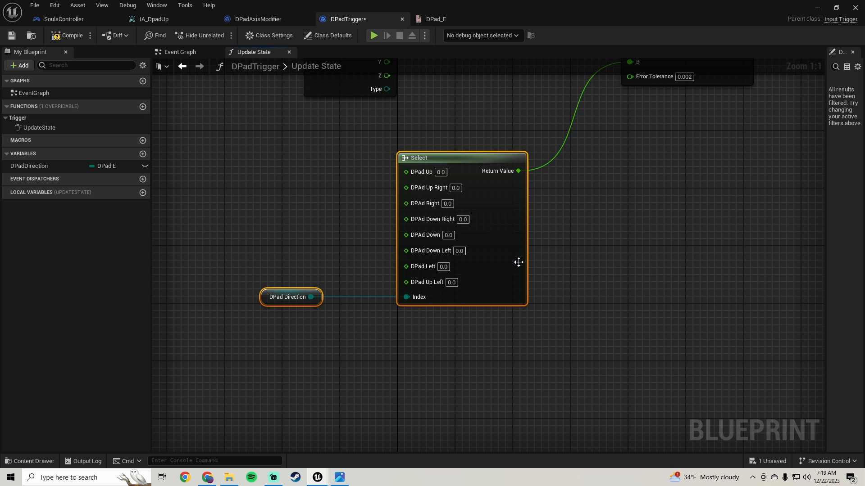
{"action": "scroll", "coordinate": [519, 263], "scroll_direction": "down", "scroll_amount": 2}
{"action": "left_click_drag", "start_coordinate": [478, 370], "coordinate": [266, 212]}
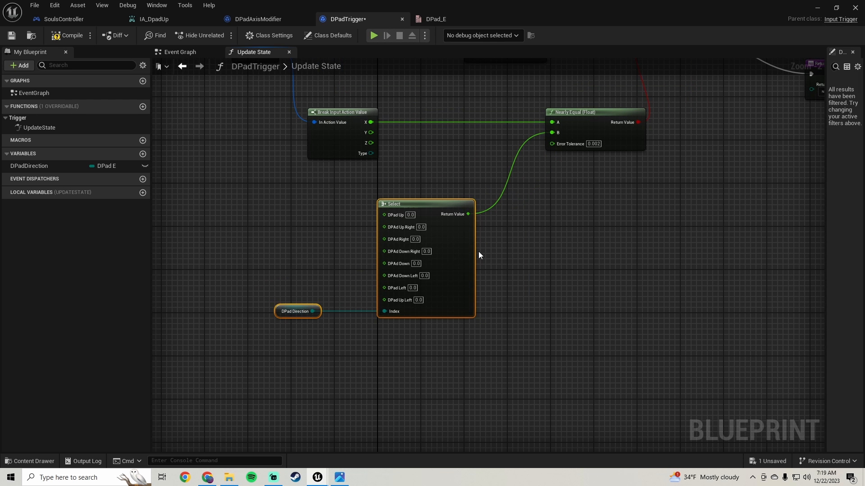
{"action": "left_click", "coordinate": [70, 36]}
{"action": "left_click", "coordinate": [13, 37]}
Set the Select node's DPad Up value to 1.0, as in the reference screenshot
{"action": "left_click", "coordinate": [339, 477]}
{"action": "left_click_drag", "start_coordinate": [426, 366], "coordinate": [431, 273]}
{"action": "scroll", "coordinate": [431, 289], "scroll_direction": "up", "scroll_amount": 2}
{"action": "left_click", "coordinate": [252, 189]}
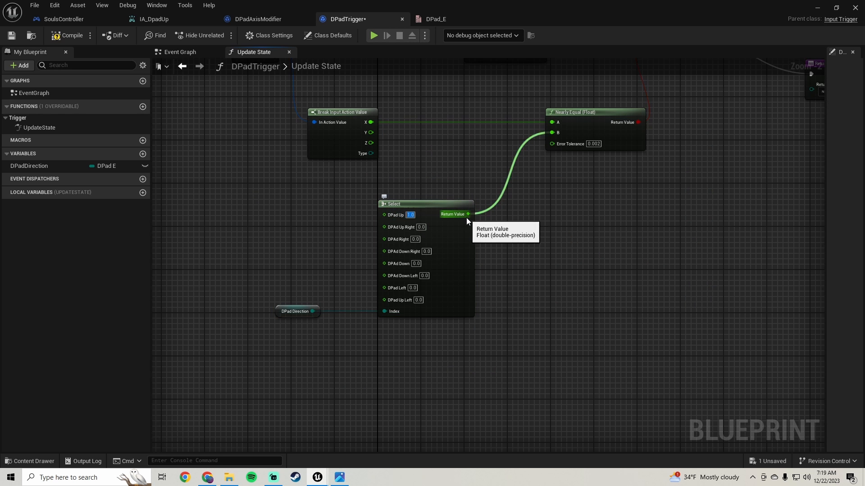
Look up the DPad Up Right value in the reference screenshot and set it to 0.874 on the Select node
{"action": "left_click", "coordinate": [341, 478]}
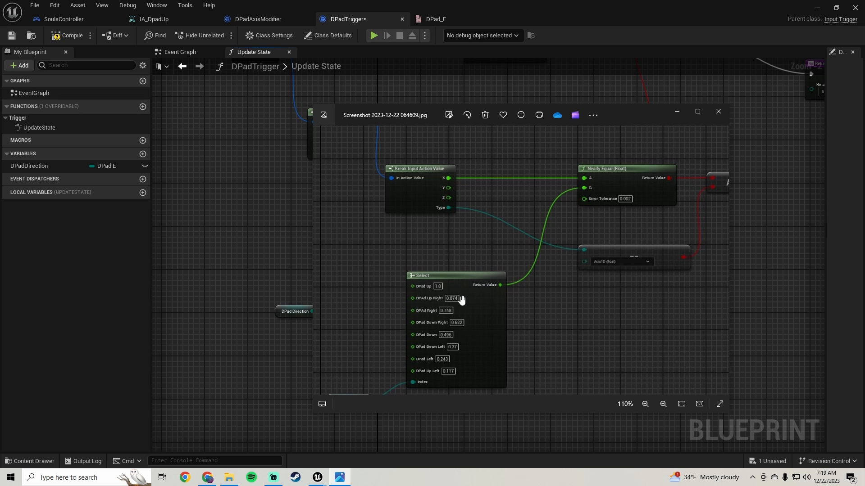
{"action": "left_click", "coordinate": [274, 236]}
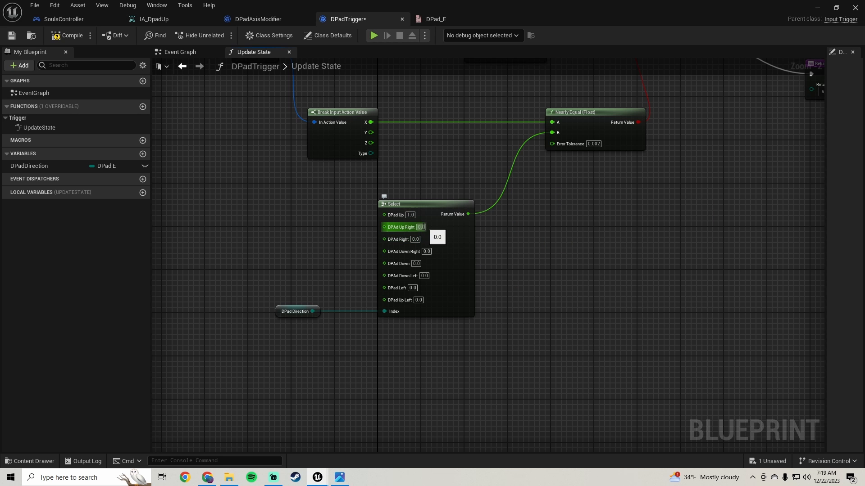
{"action": "left_click", "coordinate": [420, 227]}
{"action": "key", "text": "BackSpace"}
{"action": "type", "text": "0.874"}
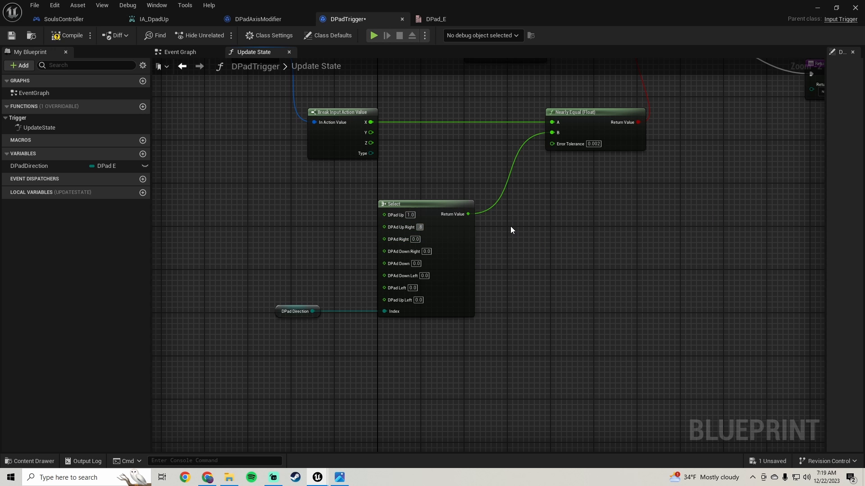
{"action": "key", "text": "Return"}
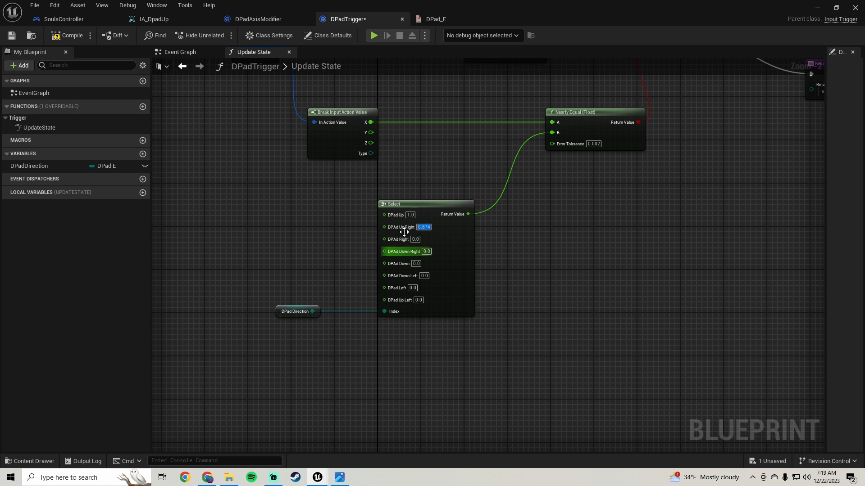
Look up the DPad Right value in the reference screenshot and set it to 0.748 on the Select node
{"action": "scroll", "coordinate": [421, 232], "scroll_direction": "up", "scroll_amount": 2}
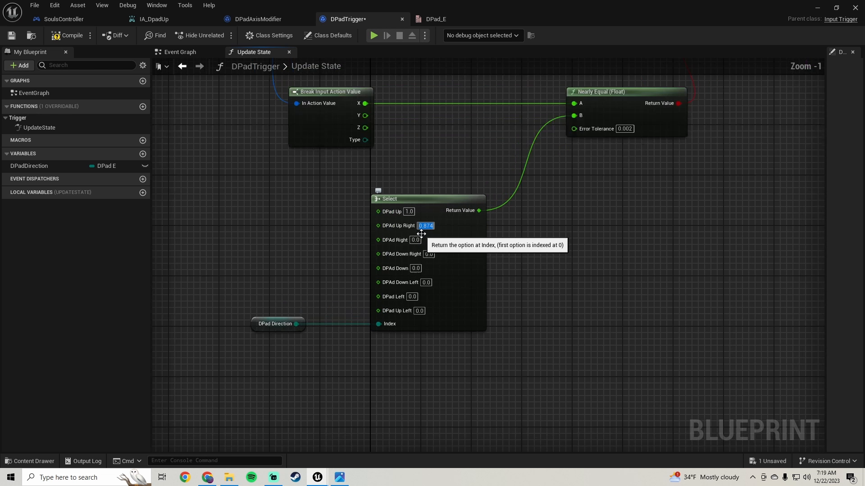
{"action": "right_click_drag", "start_coordinate": [310, 225], "coordinate": [303, 208]}
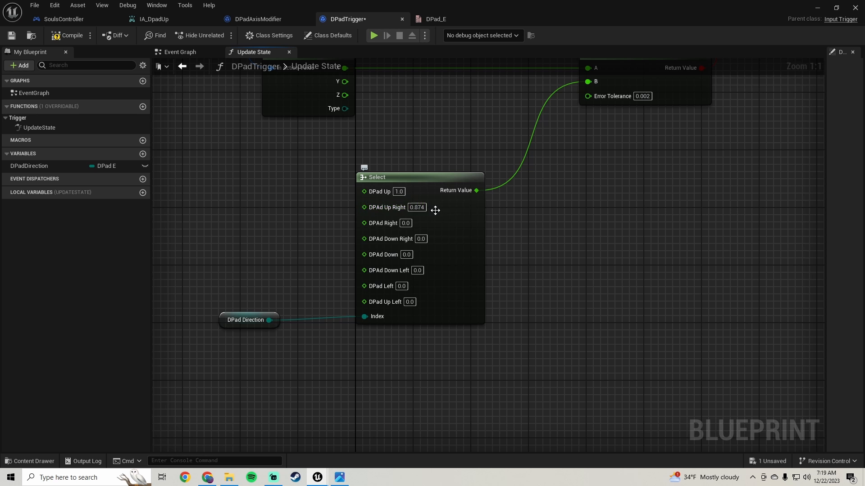
{"action": "left_click", "coordinate": [340, 478]}
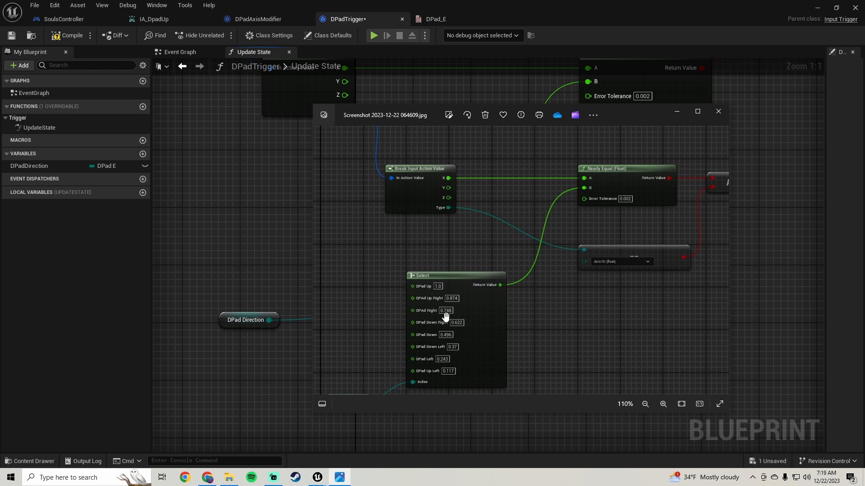
{"action": "left_click", "coordinate": [262, 219]}
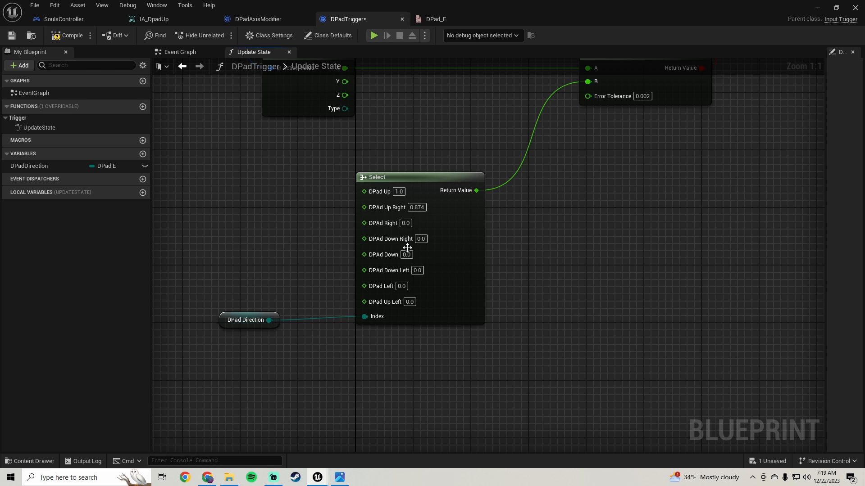
{"action": "left_click", "coordinate": [406, 223]}
{"action": "type", "text": "0.74"}
{"action": "type", "text": "8"}
{"action": "key", "text": "ctrl+a"}
Set the Select node's DPad Down Right value to 0.622 from the reference screenshot and straighten the DPad Direction connection
{"action": "left_click", "coordinate": [345, 474]}
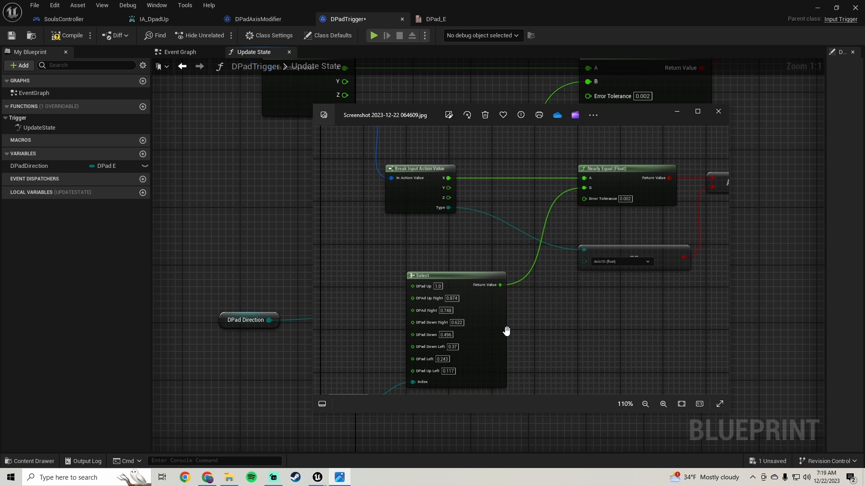
{"action": "left_click", "coordinate": [255, 227]}
{"action": "left_click", "coordinate": [420, 238]}
{"action": "key", "text": "BackSpace"}
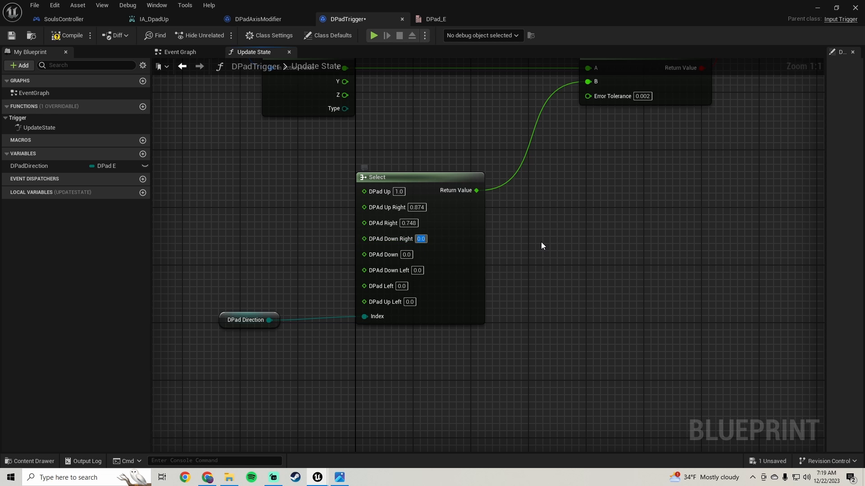
{"action": "type", "text": "0.622"}
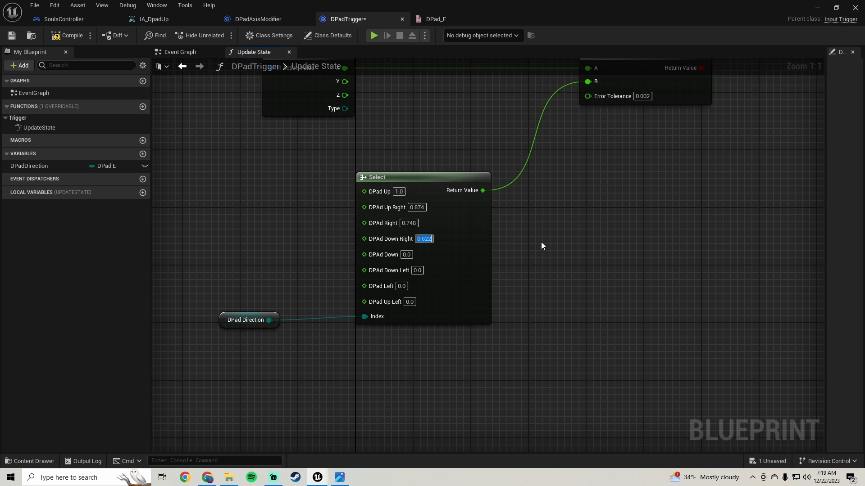
{"action": "left_click_drag", "start_coordinate": [464, 357], "coordinate": [210, 191]}
{"action": "key", "text": "q"}
Look up the DPad Down value in the reference screenshot and set it to 0.496 on the Select node
{"action": "left_click", "coordinate": [339, 477]}
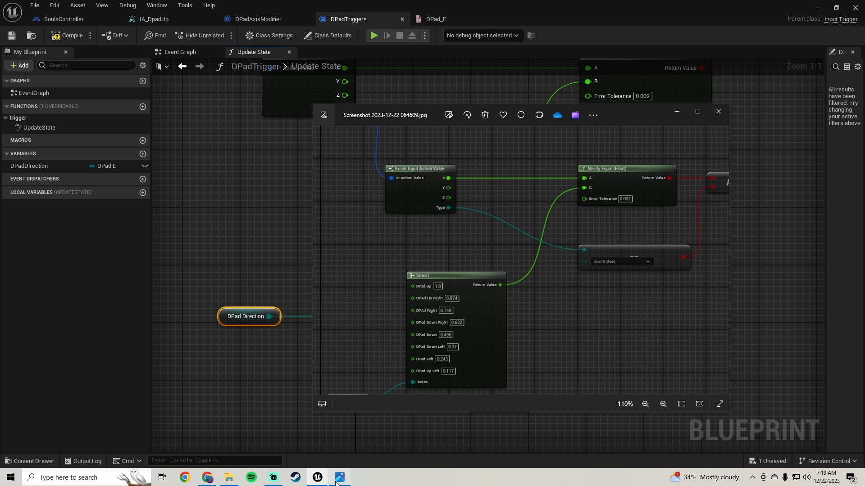
{"action": "left_click", "coordinate": [256, 201]}
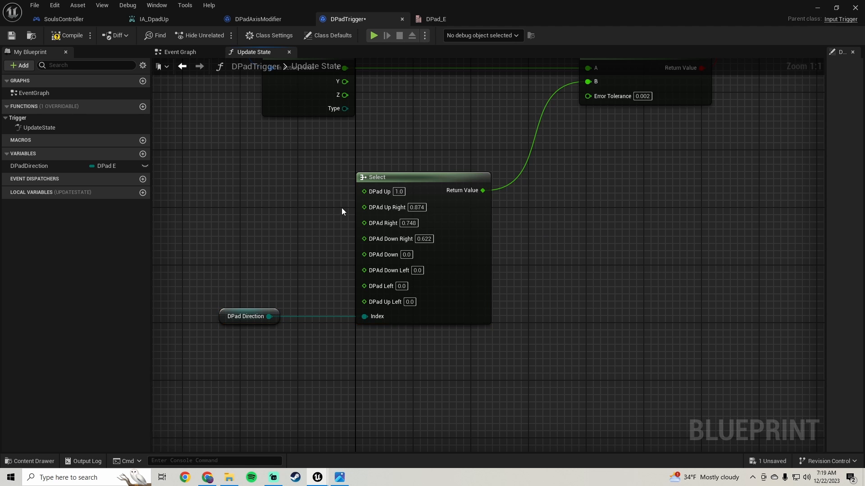
{"action": "left_click", "coordinate": [411, 254]}
{"action": "key", "text": "BackSpace"}
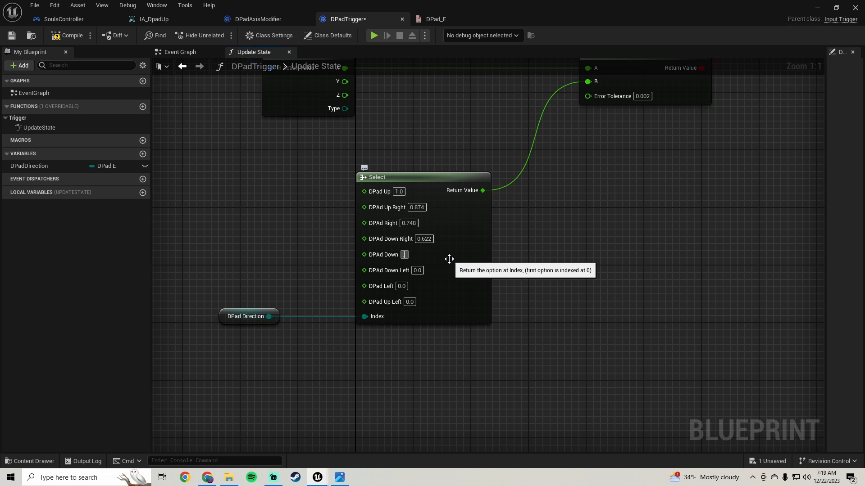
{"action": "type", "text": ".496"}
Look up the DPad Down Left value in the reference screenshot and set it to 0.37 on the Select node
{"action": "left_click", "coordinate": [340, 477]}
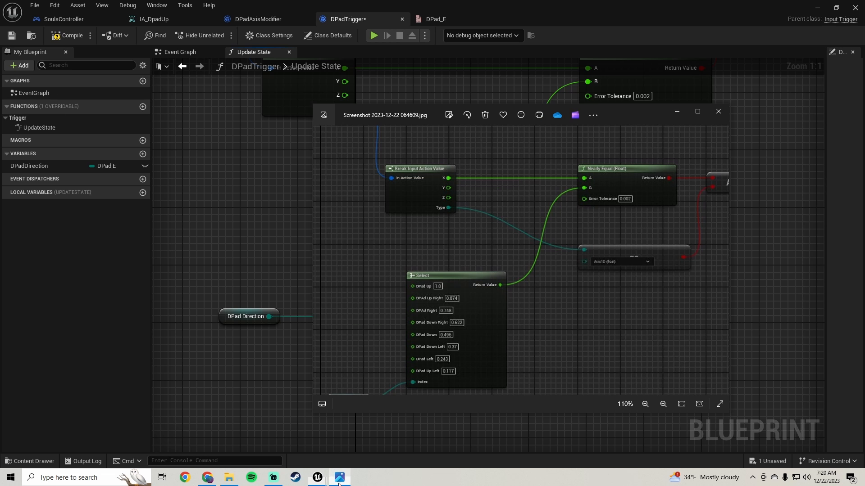
{"action": "left_click_drag", "start_coordinate": [481, 344], "coordinate": [467, 285]}
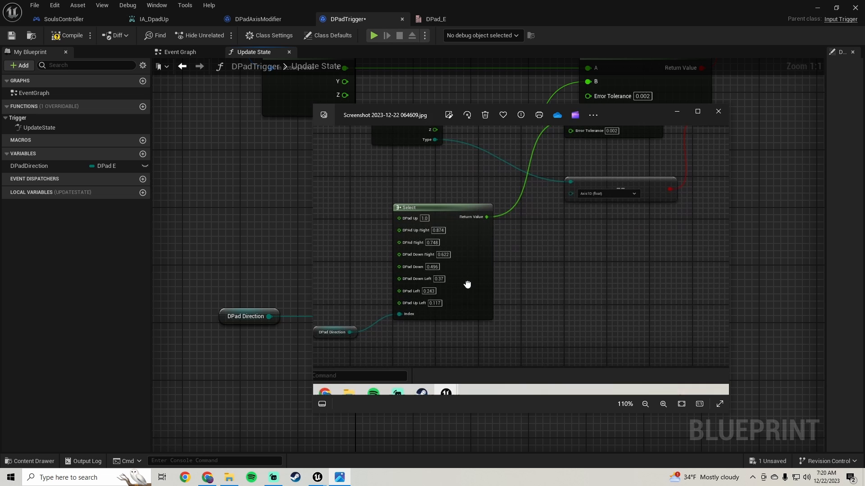
{"action": "left_click", "coordinate": [231, 215]}
{"action": "left_click", "coordinate": [415, 270]}
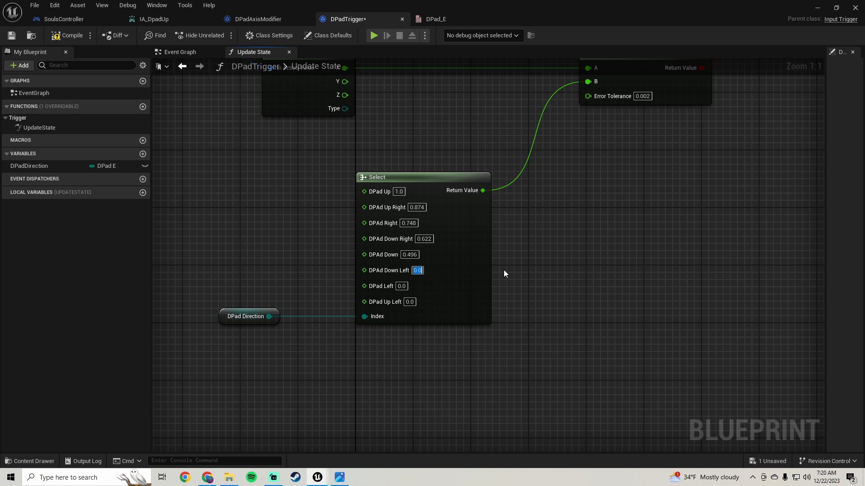
{"action": "key", "text": "BackSpace"}
{"action": "type", "text": "0.37"}
{"action": "key", "text": "Return"}
Look up the DPad Left value in the reference screenshot and set it to 0.243 on the Select node
{"action": "left_click", "coordinate": [339, 478]}
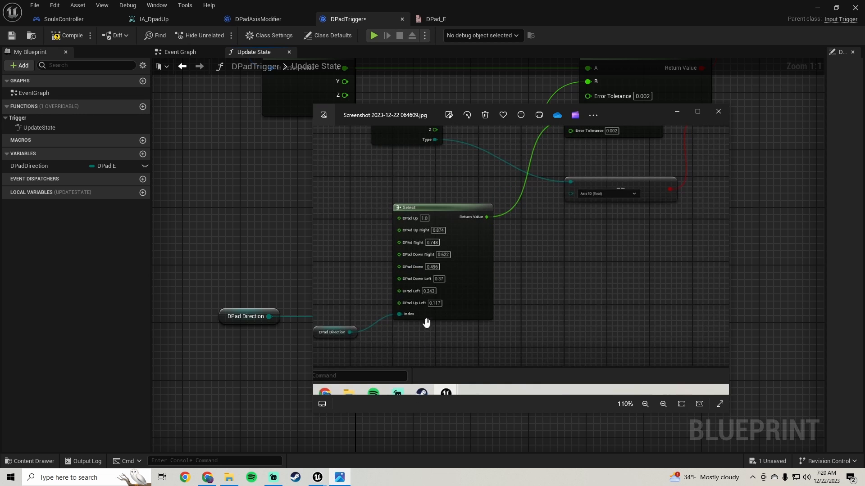
{"action": "left_click", "coordinate": [231, 213]}
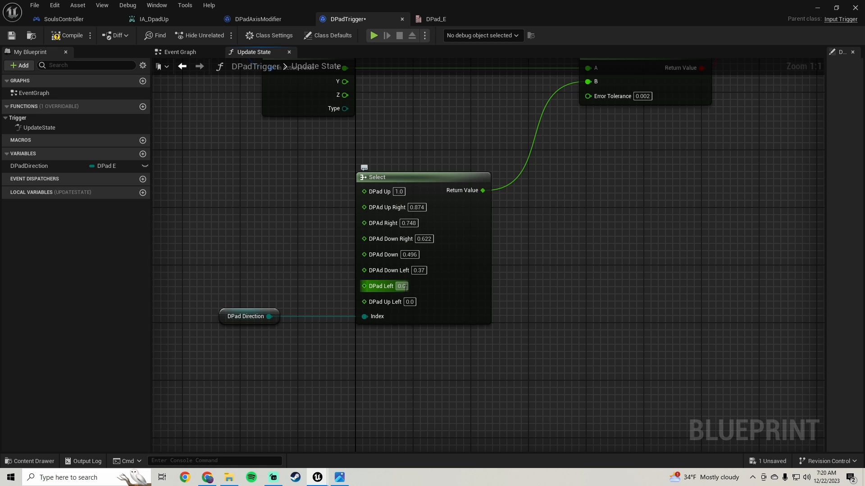
{"action": "left_click", "coordinate": [401, 286]}
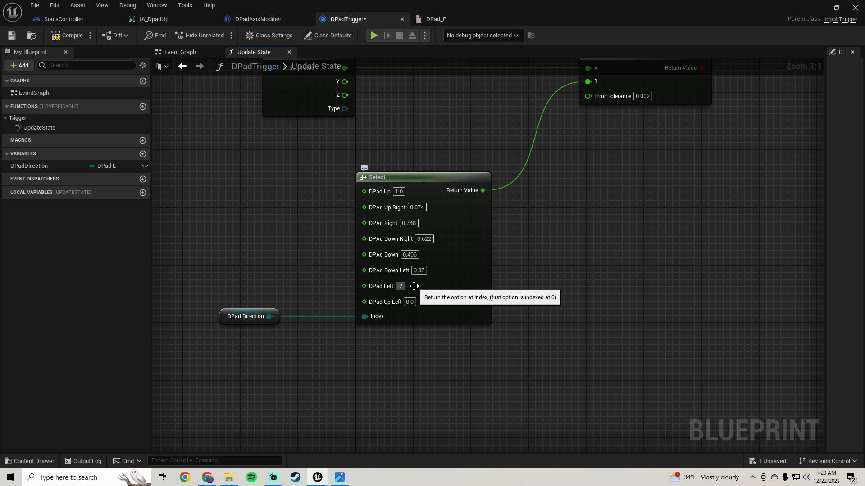
Look up the DPad Up Left value in the reference screenshot and set it to 0.117 on the Select node
{"action": "left_click", "coordinate": [339, 477]}
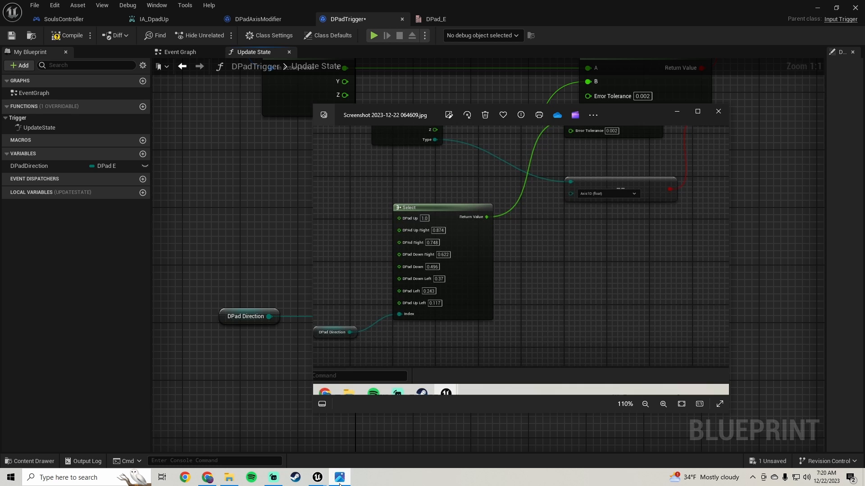
{"action": "key", "text": "alt+F4"}
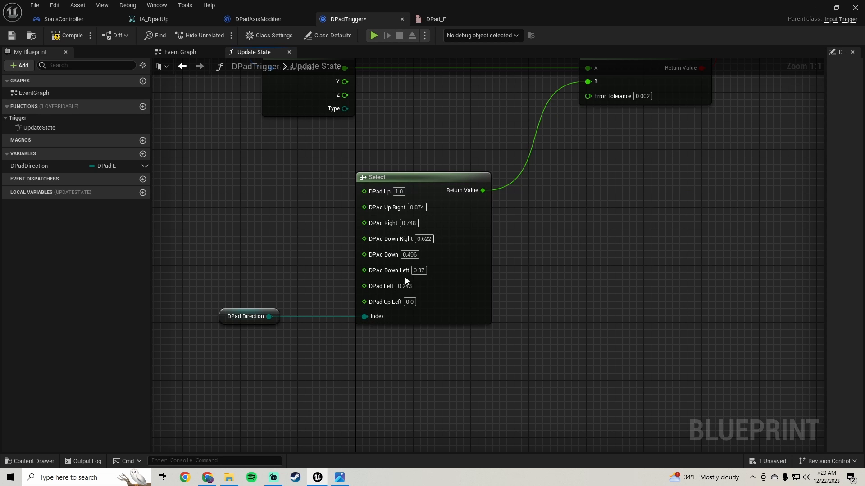
{"action": "type", "text": "0.117"}
{"action": "key", "text": "Return"}
Check the node layout in the reference screenshot and move the Branch and both Return Nodes farther right of Nearly Equal
{"action": "scroll", "coordinate": [520, 291], "scroll_direction": "down", "scroll_amount": 3}
{"action": "right_click_drag", "start_coordinate": [644, 223], "coordinate": [513, 224]}
{"action": "left_click", "coordinate": [340, 477]}
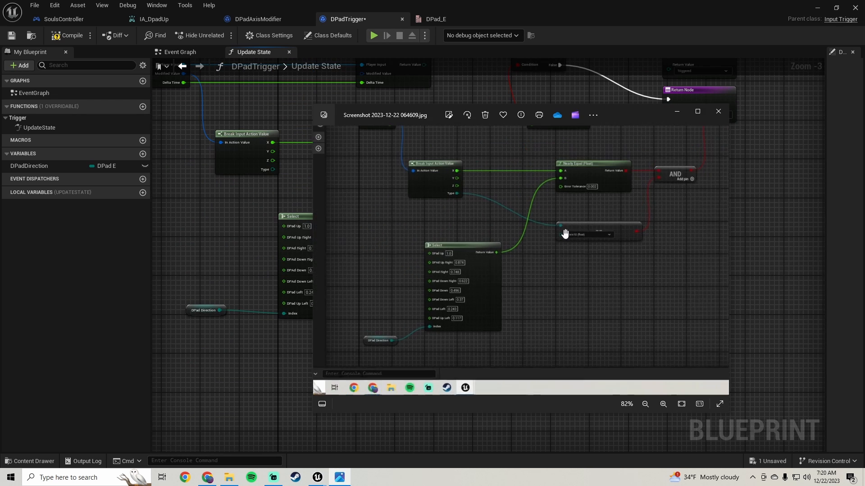
{"action": "left_click", "coordinate": [220, 212]}
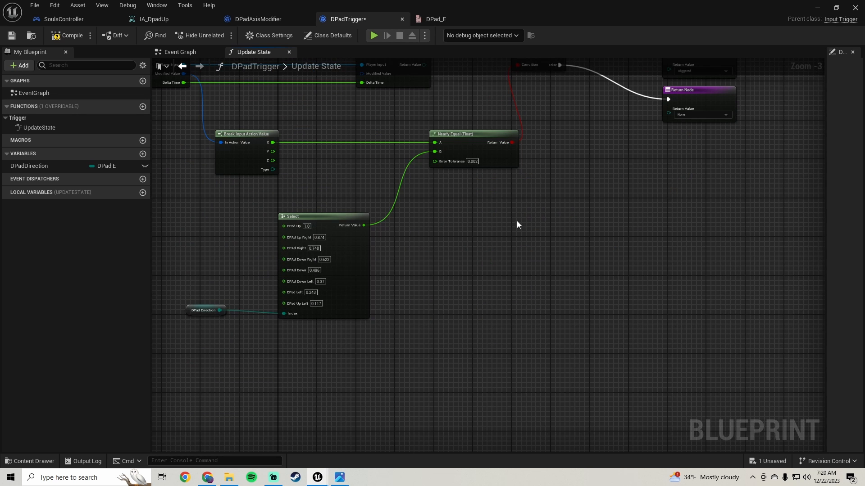
{"action": "left_click", "coordinate": [339, 477]}
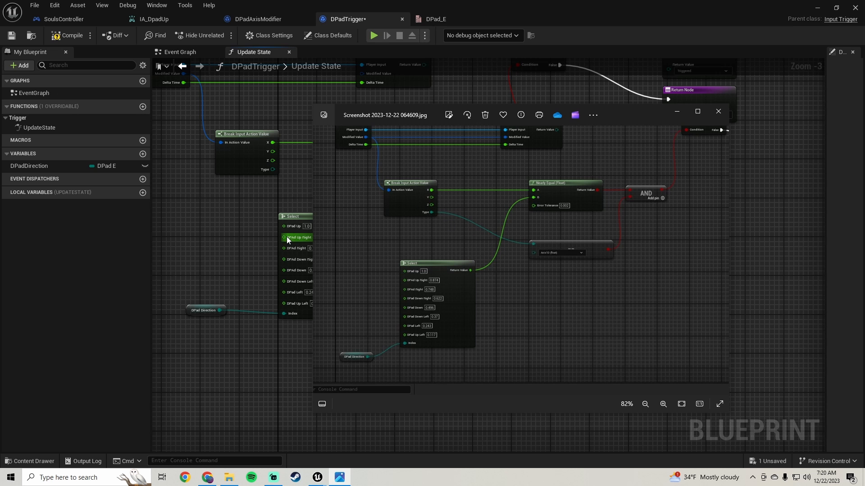
{"action": "left_click_drag", "start_coordinate": [274, 215], "coordinate": [525, 160]}
{"action": "right_click_drag", "start_coordinate": [531, 195], "coordinate": [329, 307]}
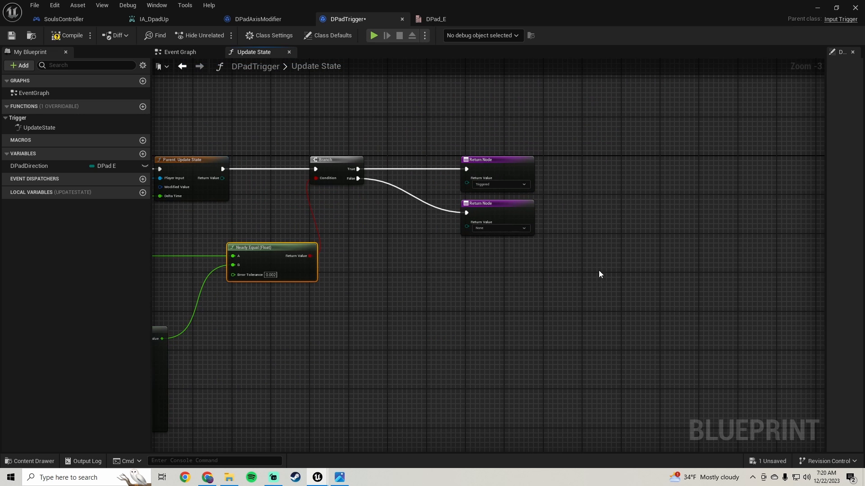
{"action": "left_click_drag", "start_coordinate": [598, 272], "coordinate": [498, 157]}
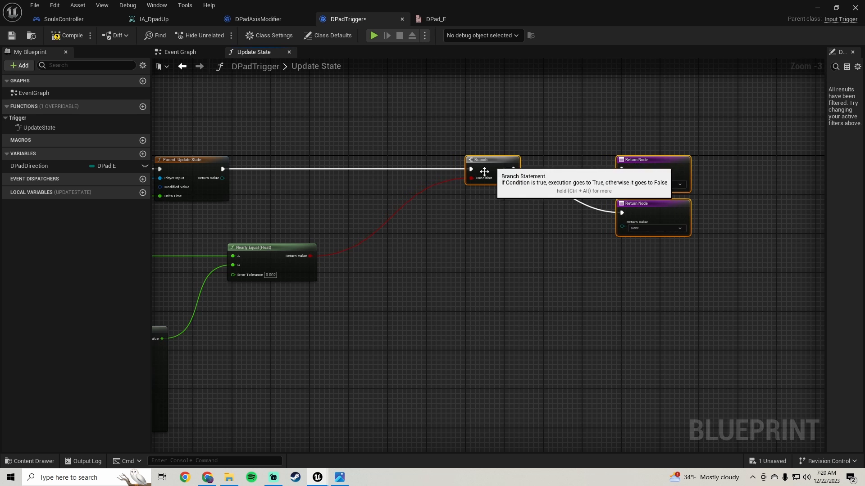
Add an AND Boolean node fed by the Return Value of Nearly Equal (Float)
{"action": "right_click_drag", "start_coordinate": [346, 299], "coordinate": [463, 268]}
{"action": "left_click_drag", "start_coordinate": [427, 225], "coordinate": [495, 241]}
{"action": "type", "text": "and bool"}
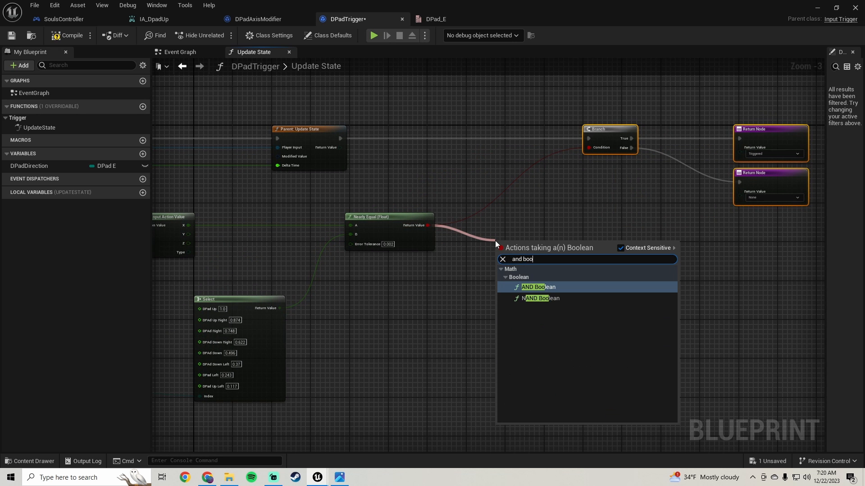
{"action": "left_click", "coordinate": [544, 288]}
{"action": "scroll", "coordinate": [469, 279], "scroll_direction": "up", "scroll_amount": 2}
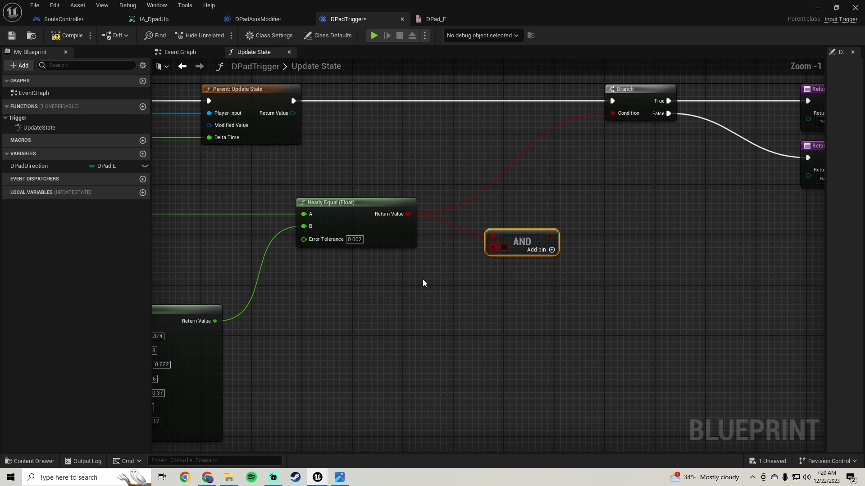
{"action": "right_click_drag", "start_coordinate": [423, 284], "coordinate": [563, 277]}
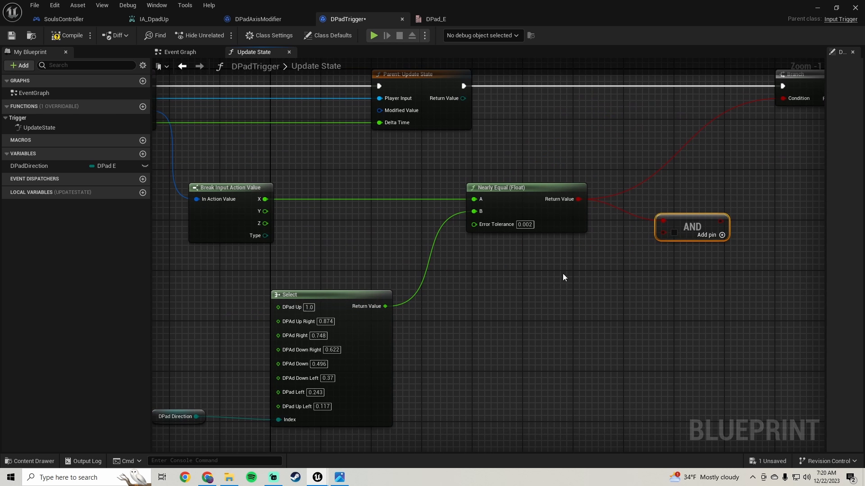
{"action": "left_click", "coordinate": [339, 477]}
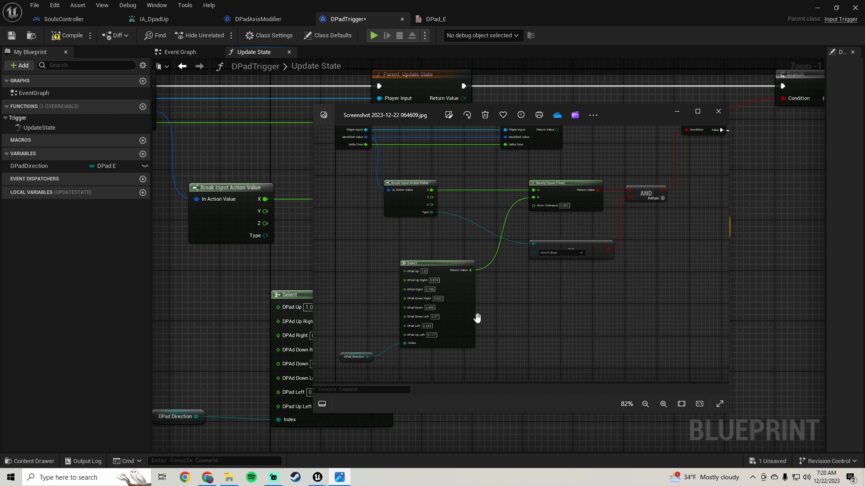
{"action": "left_click", "coordinate": [137, 373]}
{"action": "left_click_drag", "start_coordinate": [266, 236], "coordinate": [527, 283]}
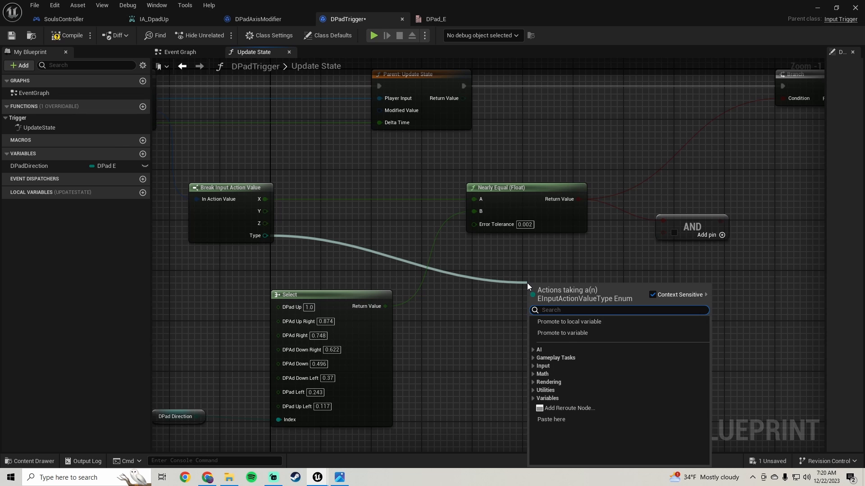
{"action": "type", "text": "="}
{"action": "key", "text": "Return"}
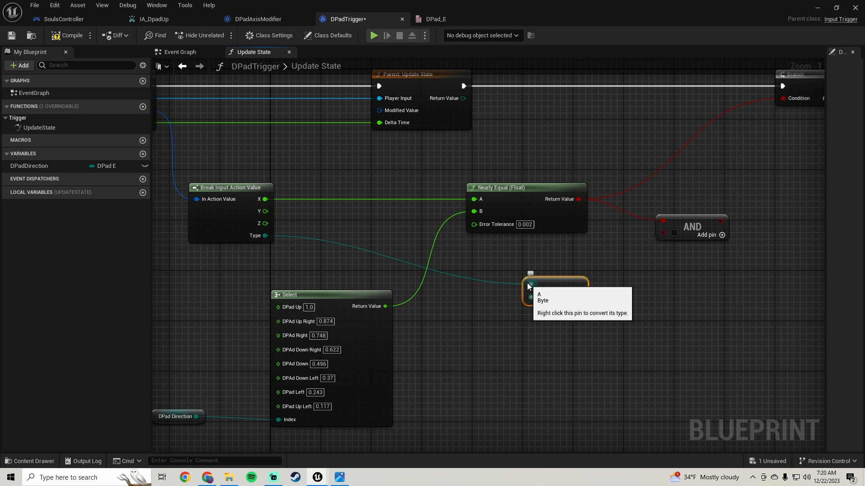
{"action": "left_click_drag", "start_coordinate": [600, 327], "coordinate": [540, 284]}
{"action": "key", "text": "Delete"}
Add an Equal (Enum) node from Break Input Action Value's Type output and compare it with Axis1D (float)
{"action": "left_click_drag", "start_coordinate": [266, 235], "coordinate": [474, 267]}
{"action": "type", "text": "="}
{"action": "left_click", "coordinate": [523, 322]}
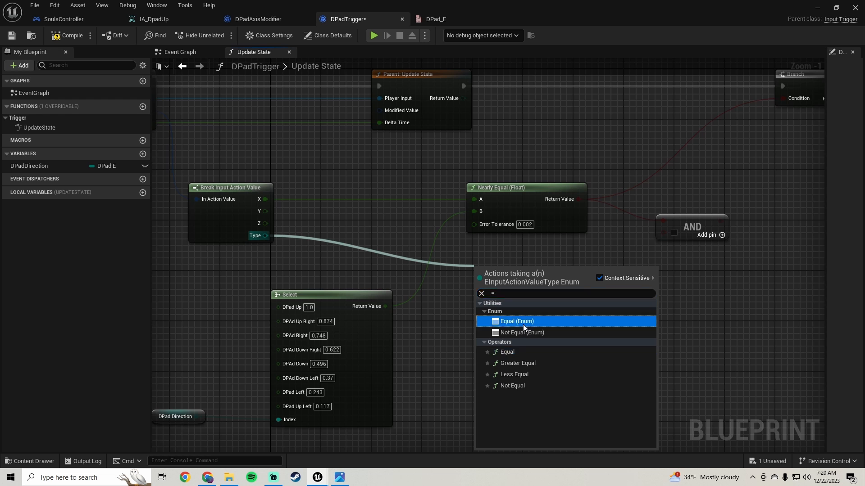
{"action": "right_click_drag", "start_coordinate": [556, 350], "coordinate": [488, 305]}
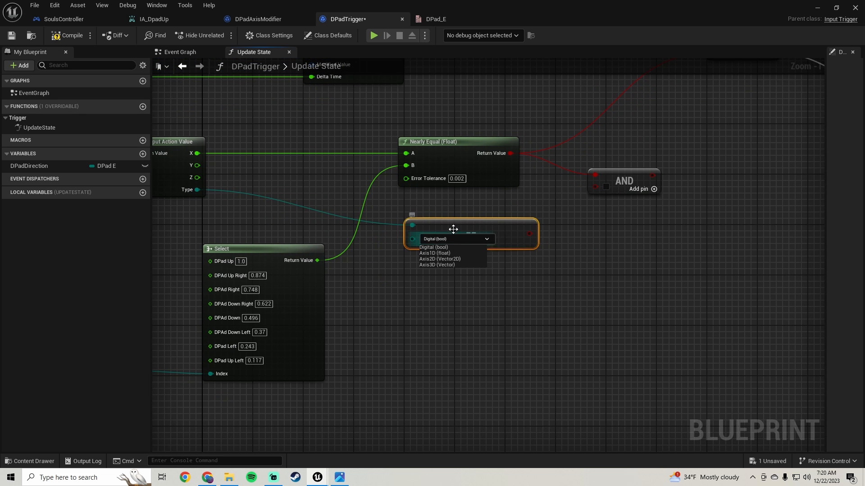
{"action": "left_click", "coordinate": [435, 252]}
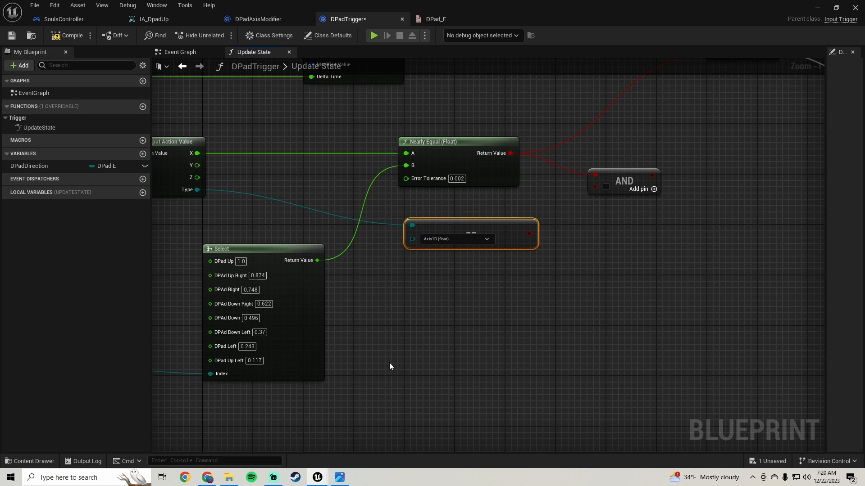
Following the reference, connect the Equal (Enum) result to AND's second input and AND's output to the Branch Condition
{"action": "left_click", "coordinate": [340, 477]}
{"action": "scroll", "coordinate": [550, 260], "scroll_direction": "up", "scroll_amount": 3}
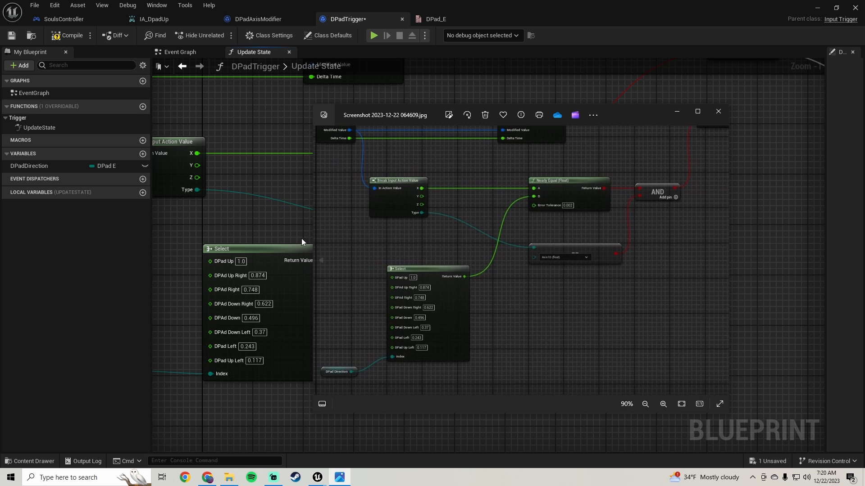
{"action": "left_click", "coordinate": [301, 239]}
{"action": "right_click_drag", "start_coordinate": [503, 264], "coordinate": [412, 307]}
{"action": "left_click_drag", "start_coordinate": [436, 278], "coordinate": [503, 231]}
{"action": "right_click_drag", "start_coordinate": [503, 231], "coordinate": [401, 303]}
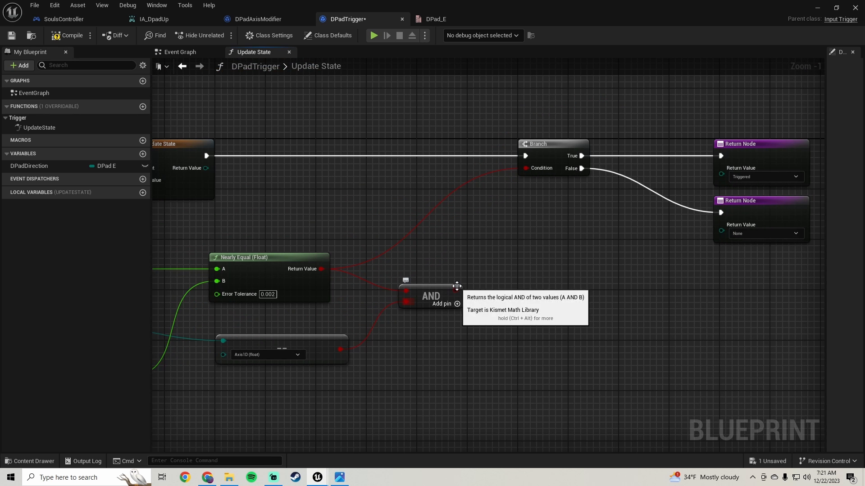
{"action": "left_click_drag", "start_coordinate": [456, 286], "coordinate": [525, 168]}
{"action": "scroll", "coordinate": [525, 169], "scroll_direction": "down", "scroll_amount": 2}
Compare the complete Update State graph with the reference screenshot, including the Branch and Return Node connections
{"action": "right_click_drag", "start_coordinate": [455, 276], "coordinate": [613, 172]}
{"action": "left_click_drag", "start_coordinate": [313, 375], "coordinate": [254, 291]}
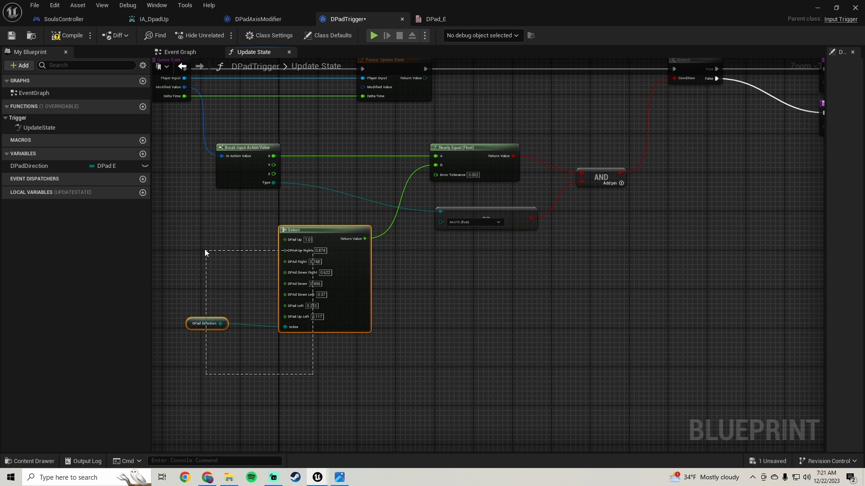
{"action": "left_click_drag", "start_coordinate": [205, 251], "coordinate": [204, 250]}
{"action": "scroll", "coordinate": [423, 294], "scroll_direction": "down", "scroll_amount": 2}
{"action": "right_click_drag", "start_coordinate": [429, 271], "coordinate": [391, 308]}
{"action": "left_click", "coordinate": [341, 478]}
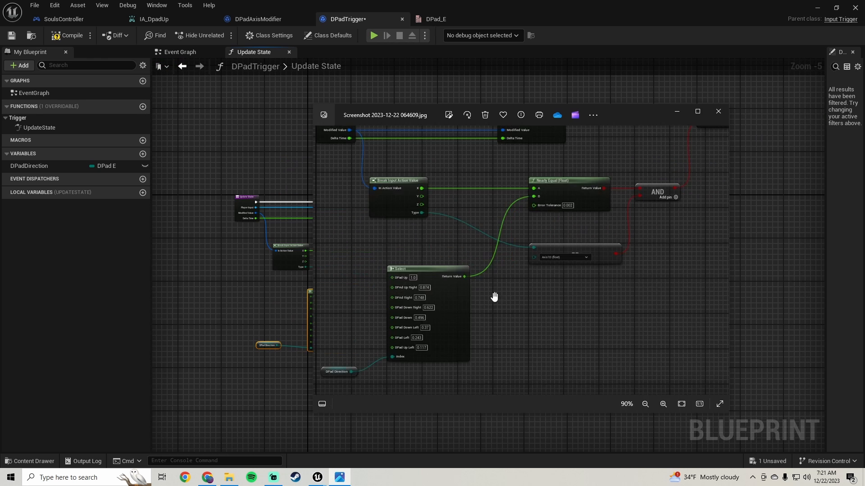
{"action": "scroll", "coordinate": [492, 265], "scroll_direction": "down", "scroll_amount": 1}
{"action": "left_click_drag", "start_coordinate": [488, 247], "coordinate": [419, 287]}
{"action": "left_click_drag", "start_coordinate": [636, 223], "coordinate": [574, 197]}
{"action": "left_click_drag", "start_coordinate": [632, 112], "coordinate": [696, 155]}
{"action": "scroll", "coordinate": [586, 279], "scroll_direction": "down", "scroll_amount": 1}
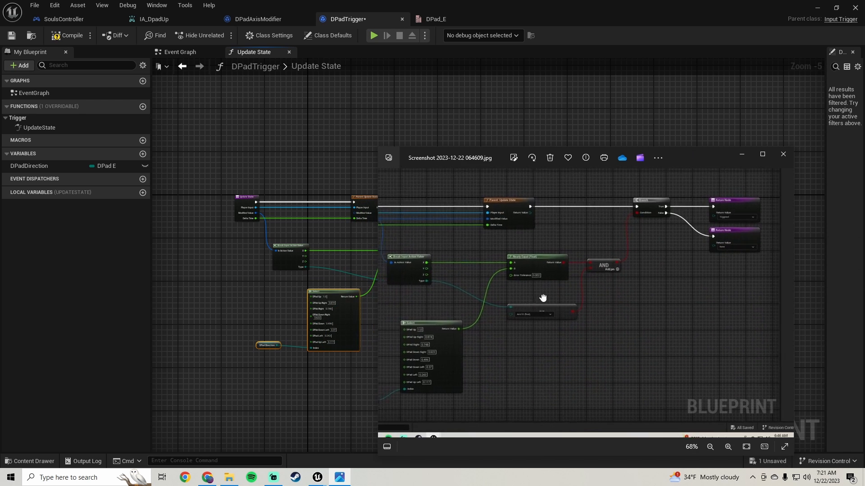
{"action": "left_click_drag", "start_coordinate": [542, 298], "coordinate": [637, 277]}
Compile and save the DPadTrigger blueprint
{"action": "right_click_drag", "start_coordinate": [278, 283], "coordinate": [303, 300]}
{"action": "left_click", "coordinate": [67, 36]}
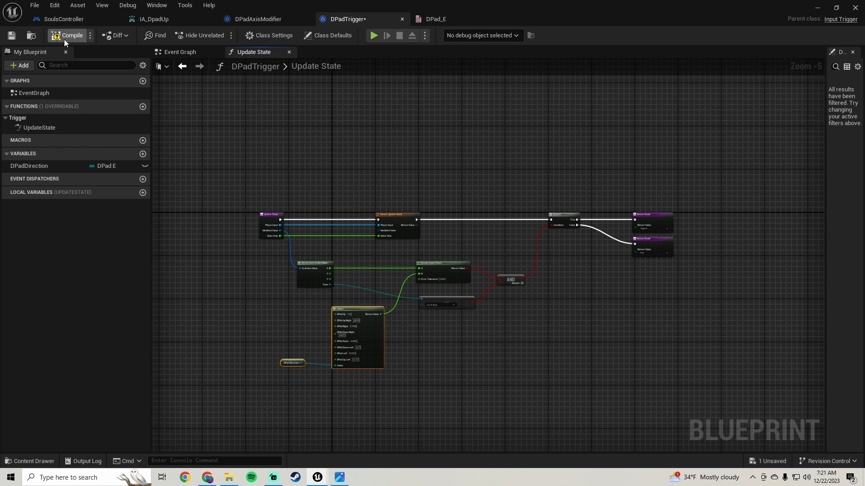
{"action": "left_click", "coordinate": [12, 35]}
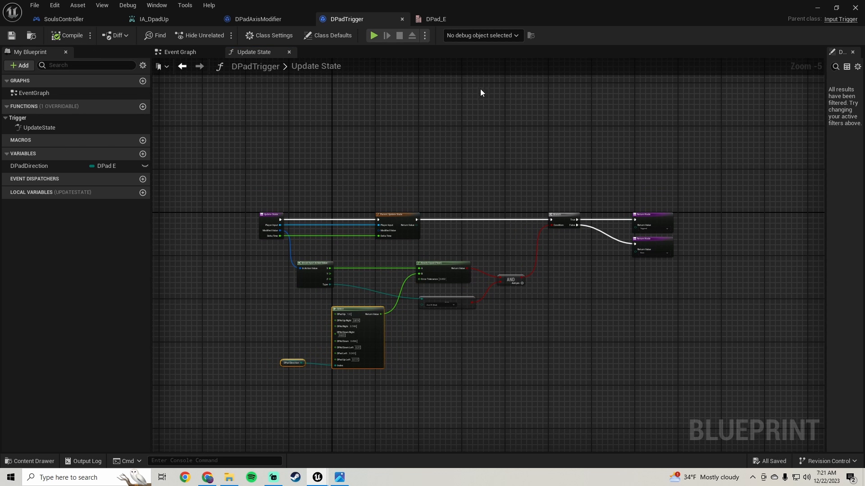
Close the DPadTrigger, DPad_E and DPadAxisModifier assets to get back to IA_DpadUp
{"action": "left_click", "coordinate": [403, 18]}
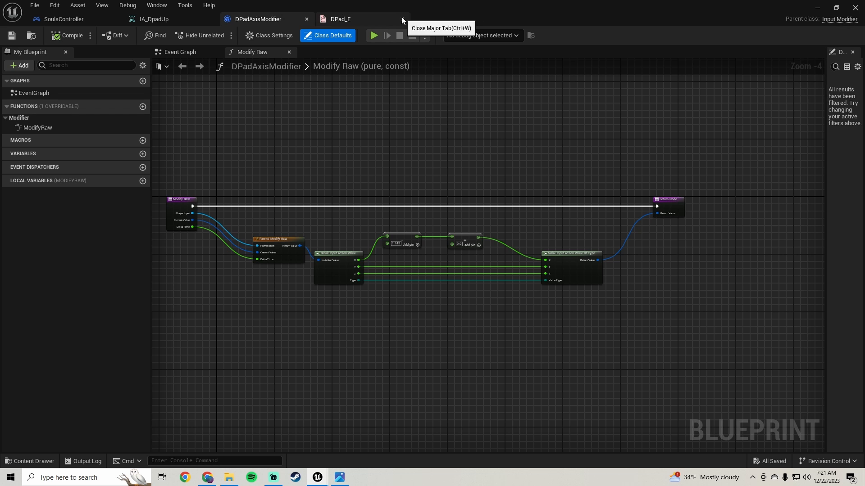
{"action": "left_click", "coordinate": [401, 18]}
{"action": "left_click", "coordinate": [307, 19]}
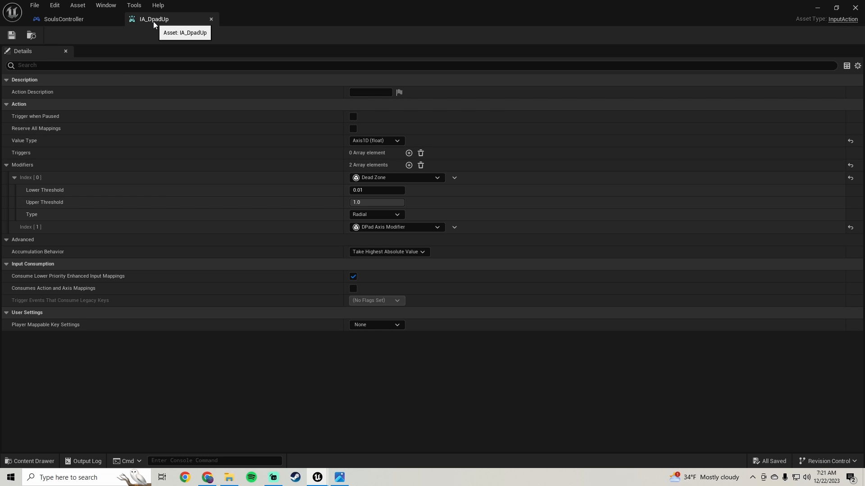
Add a DPadTrigger to IA_DpadUp's triggers with DPad Direction set to DPadUp, and save the input action
{"action": "left_click", "coordinate": [409, 153]}
{"action": "left_click", "coordinate": [399, 165]}
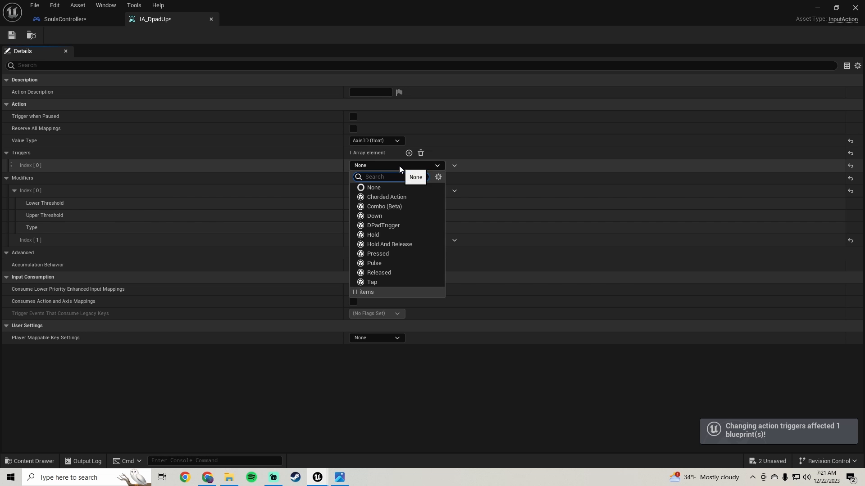
{"action": "left_click", "coordinate": [382, 225]}
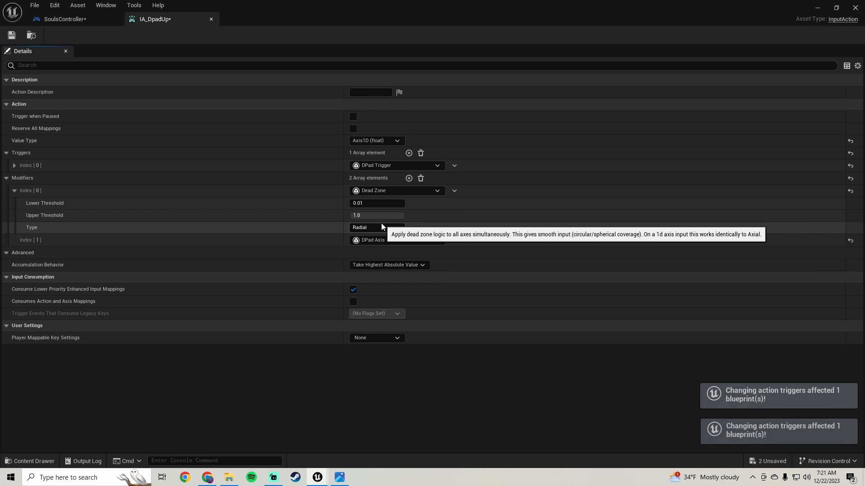
{"action": "left_click", "coordinate": [14, 166]}
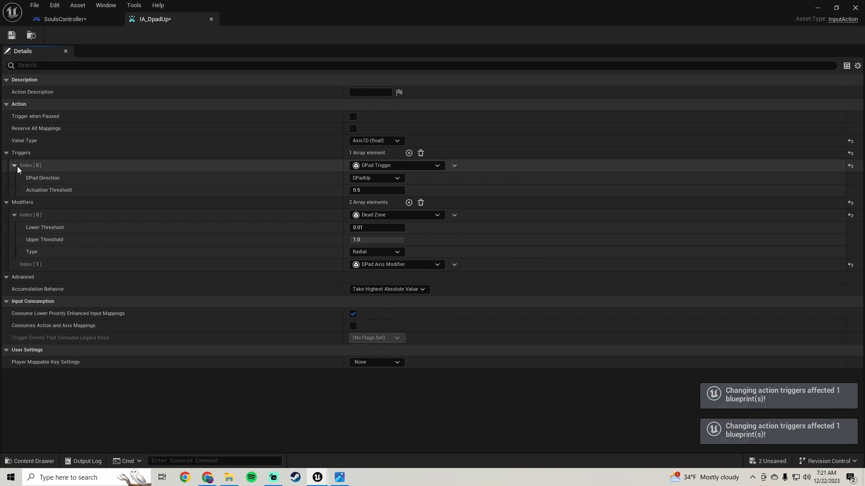
{"action": "left_click", "coordinate": [373, 179]}
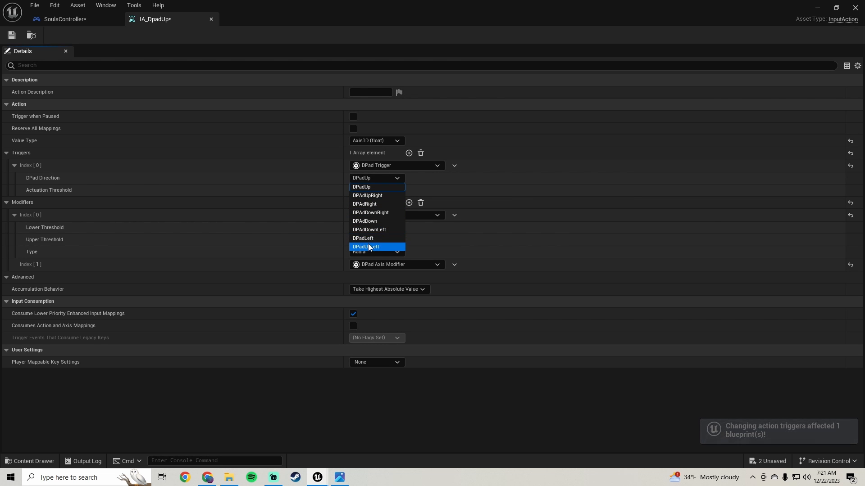
{"action": "left_click", "coordinate": [367, 187]}
{"action": "left_click", "coordinate": [13, 35]}
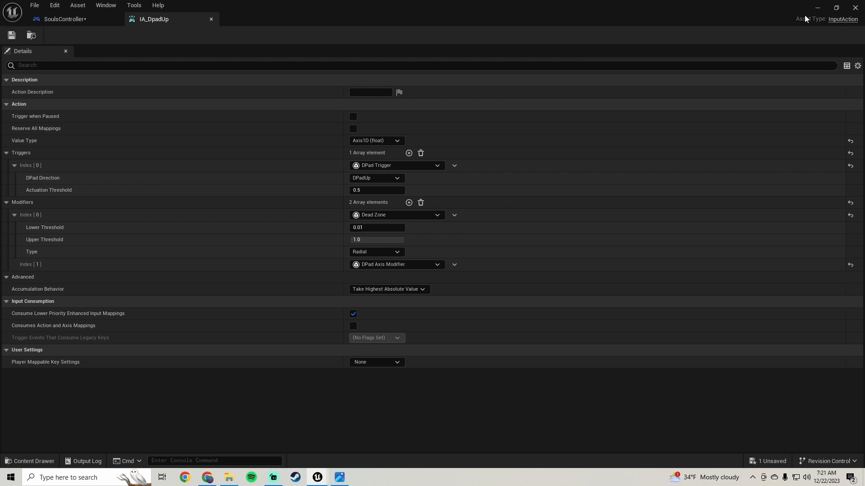
Return to the level editor and save the remaining unsaved SoulsController asset
{"action": "left_click", "coordinate": [817, 8]}
{"action": "left_click", "coordinate": [93, 326]}
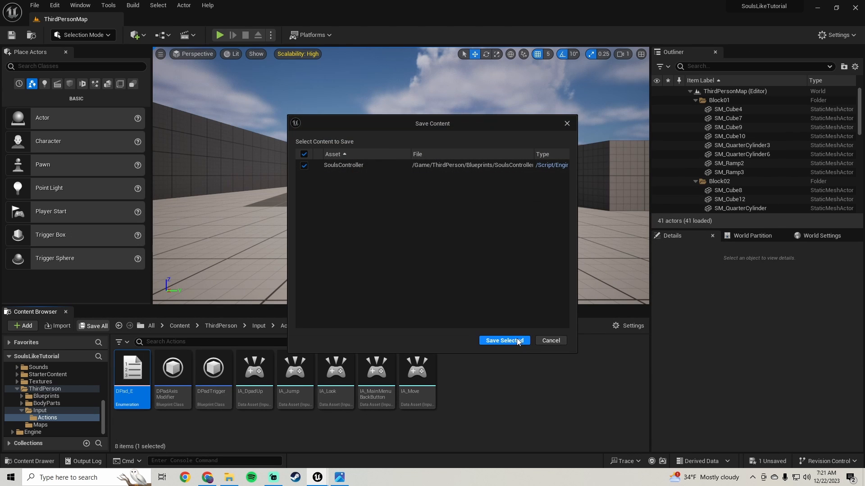
{"action": "left_click", "coordinate": [501, 341]}
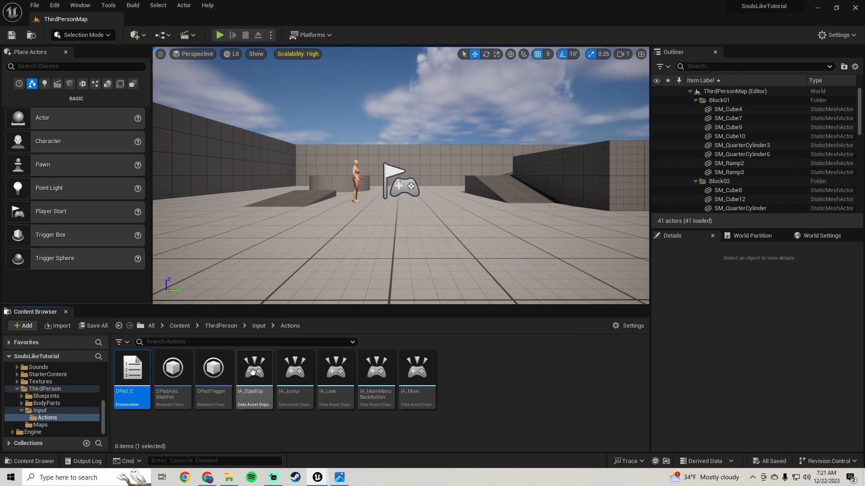
In IMC_Default, add a Gamepad D-pad Up mapping to IA_DpadUp and save the mapping context
{"action": "left_click", "coordinate": [119, 325]}
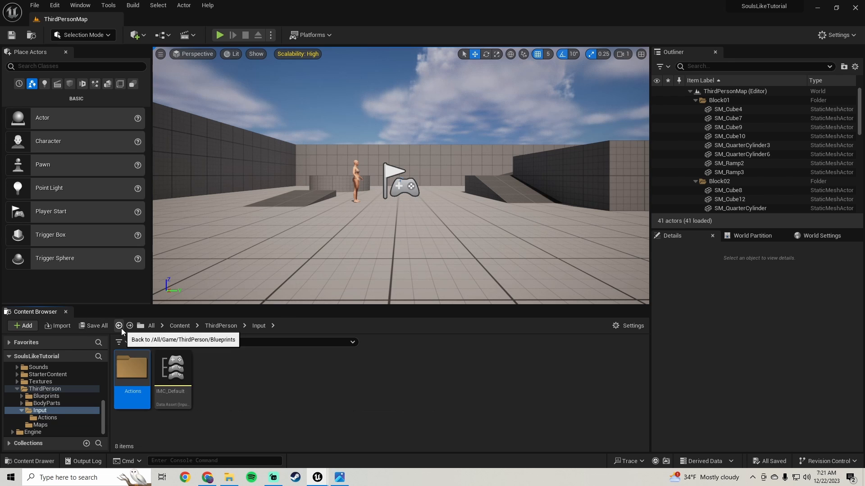
{"action": "double_click", "coordinate": [177, 400]}
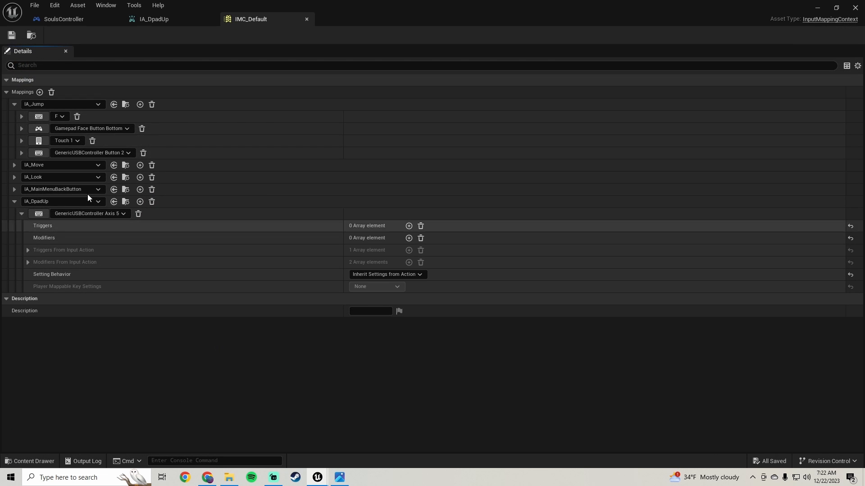
{"action": "left_click", "coordinate": [14, 104]}
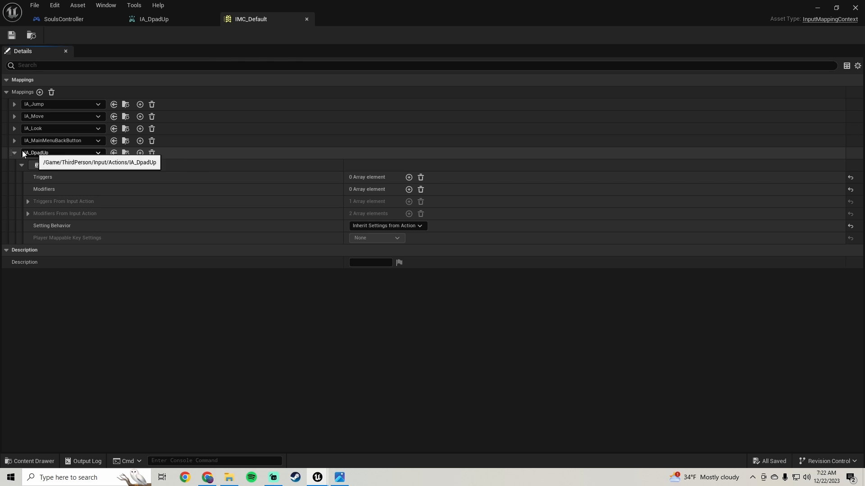
{"action": "left_click", "coordinate": [140, 153]}
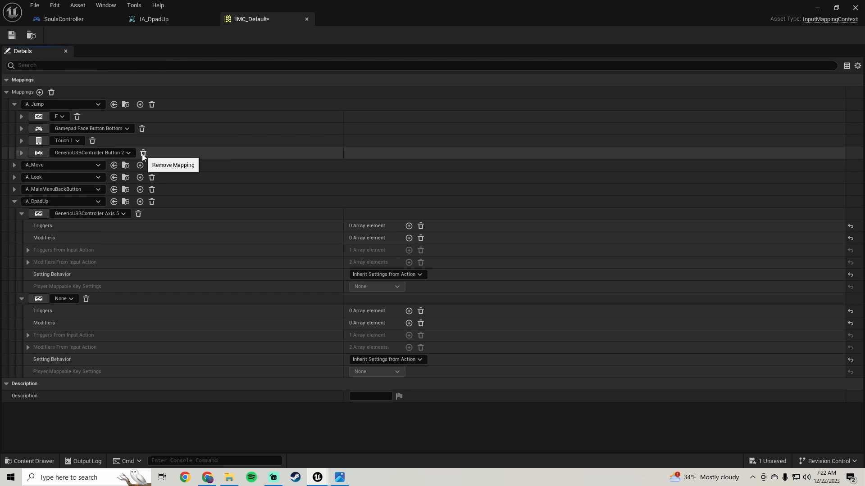
{"action": "left_click", "coordinate": [13, 104]}
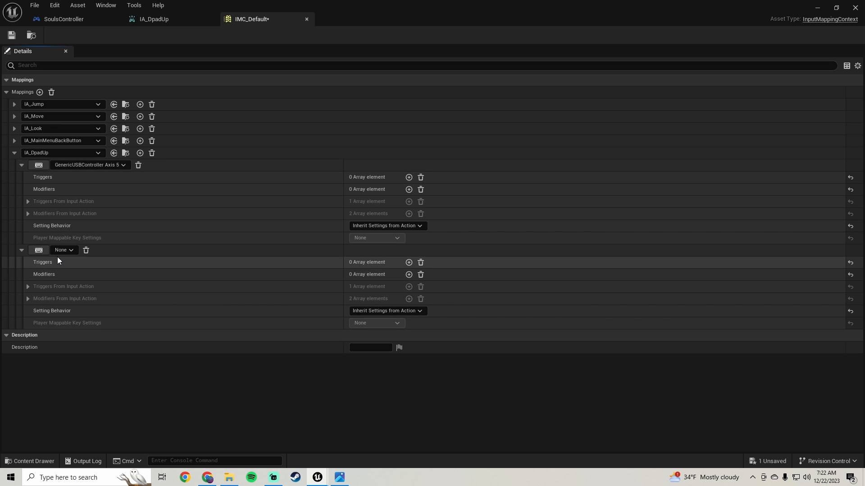
{"action": "left_click", "coordinate": [68, 250]}
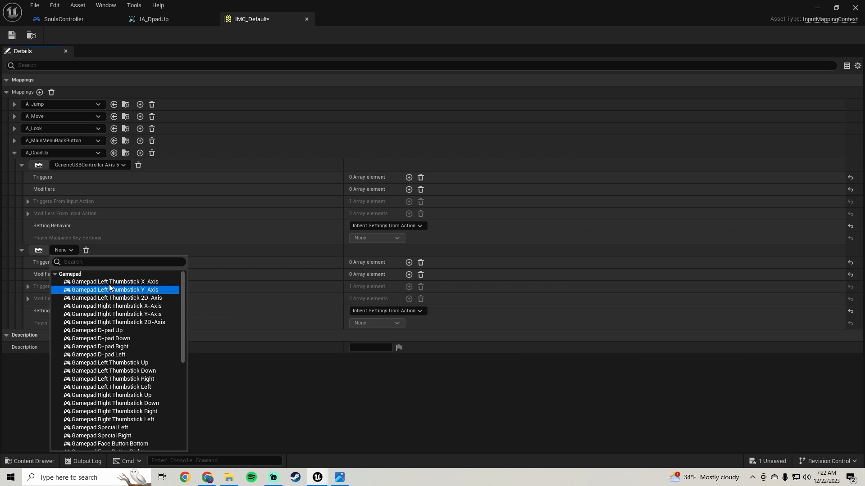
{"action": "left_click", "coordinate": [101, 333]}
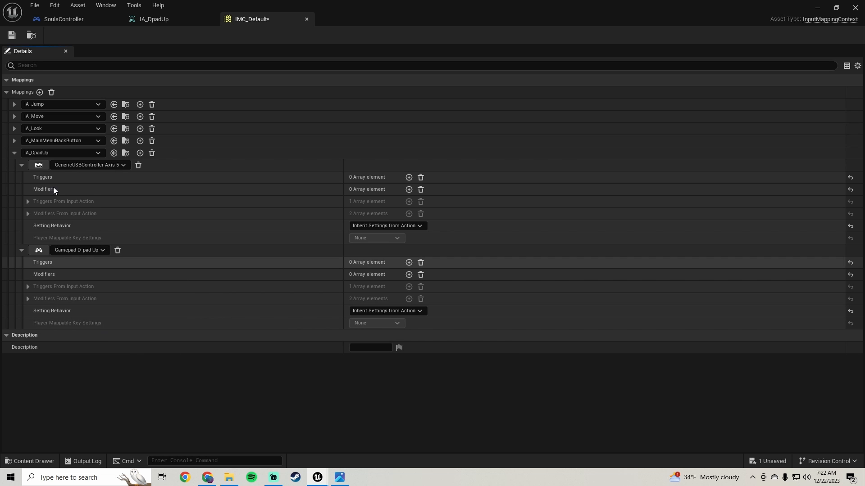
{"action": "left_click", "coordinate": [14, 155]}
{"action": "left_click", "coordinate": [12, 35]}
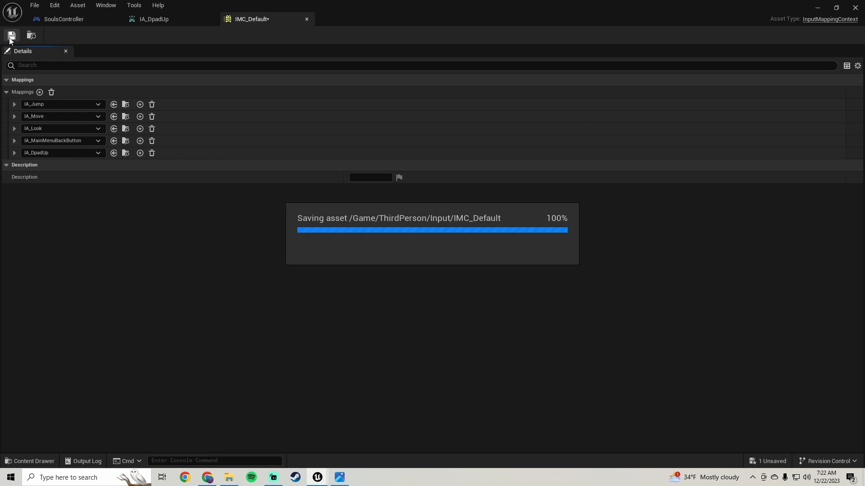
Check the IA_DpadUp event in SoulsController, run the level to test the D-pad input, and stop the play session
{"action": "left_click", "coordinate": [67, 19]}
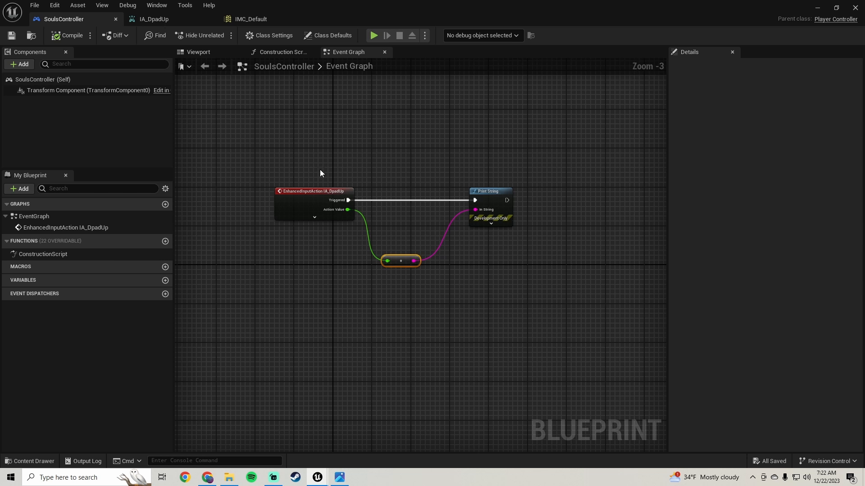
{"action": "left_click", "coordinate": [816, 8]}
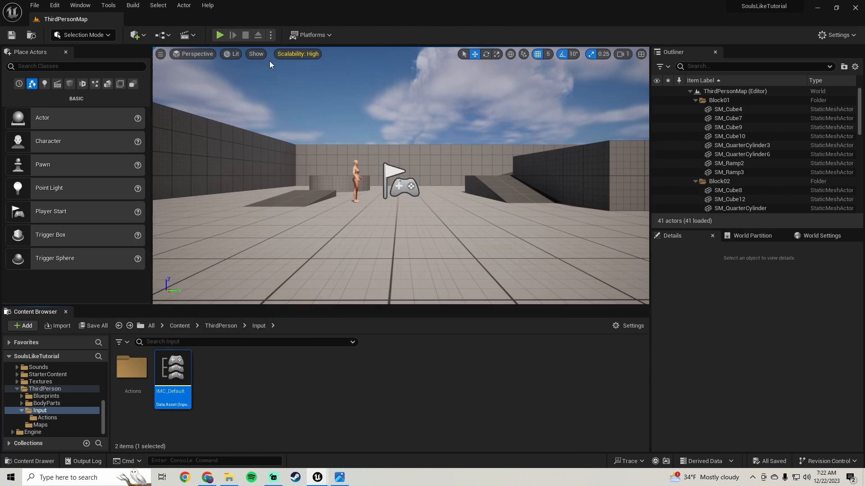
{"action": "left_click", "coordinate": [221, 36]}
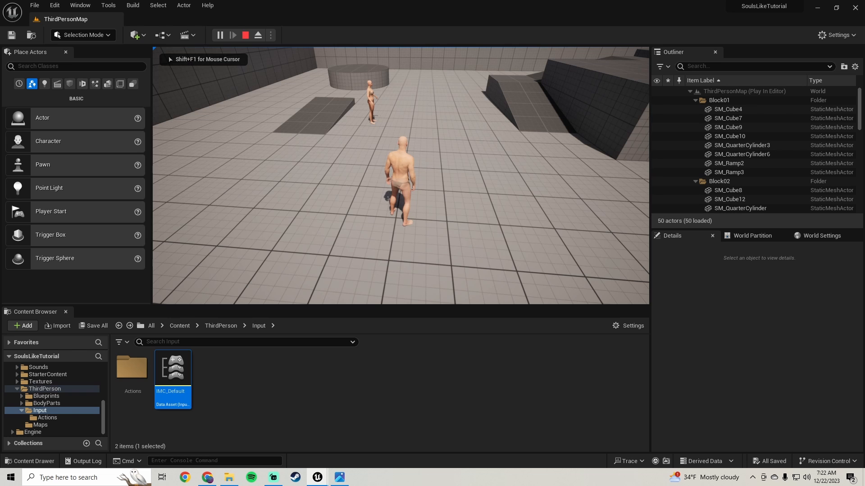
{"action": "key", "text": "Escape"}
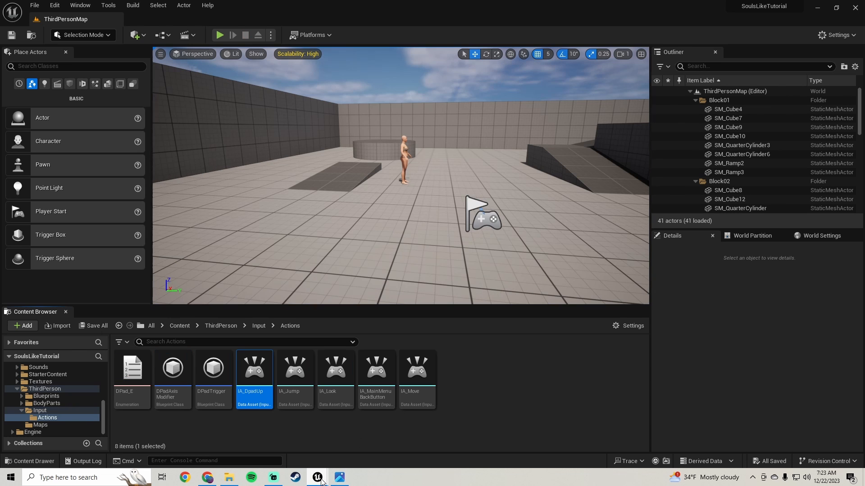
Reopen DPadTrigger's Update State graph and bring up the reference screenshot to compare the nodes and Select values
{"action": "double_click", "coordinate": [214, 371]}
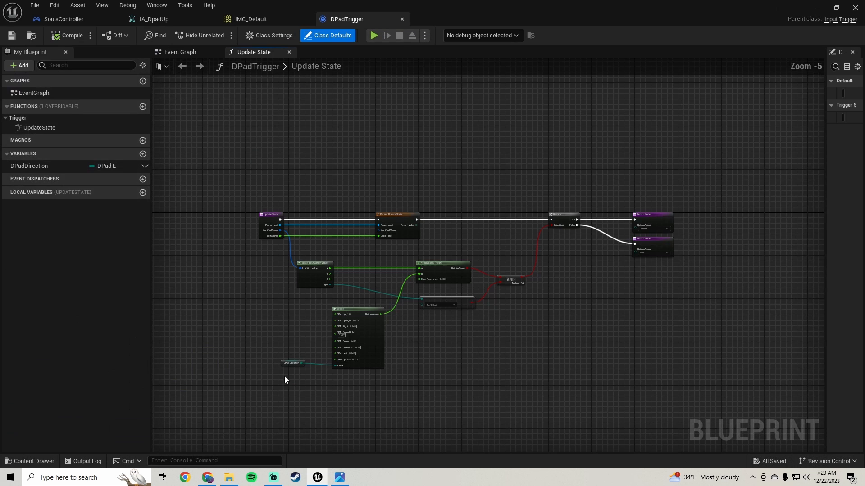
{"action": "scroll", "coordinate": [407, 259], "scroll_direction": "up", "scroll_amount": 2}
{"action": "left_click", "coordinate": [342, 479]}
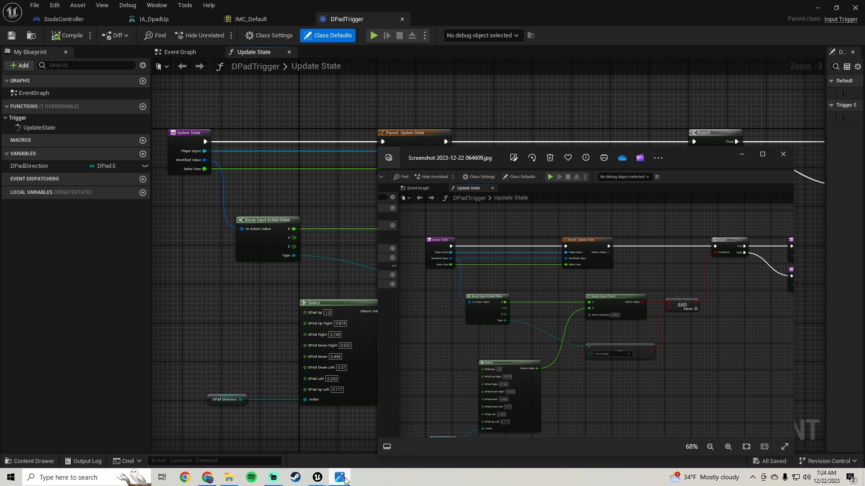
Connect the Modified Value of Update State to the Parent: Update State node in DPadTrigger and save the blueprint
{"action": "left_click", "coordinate": [341, 478]}
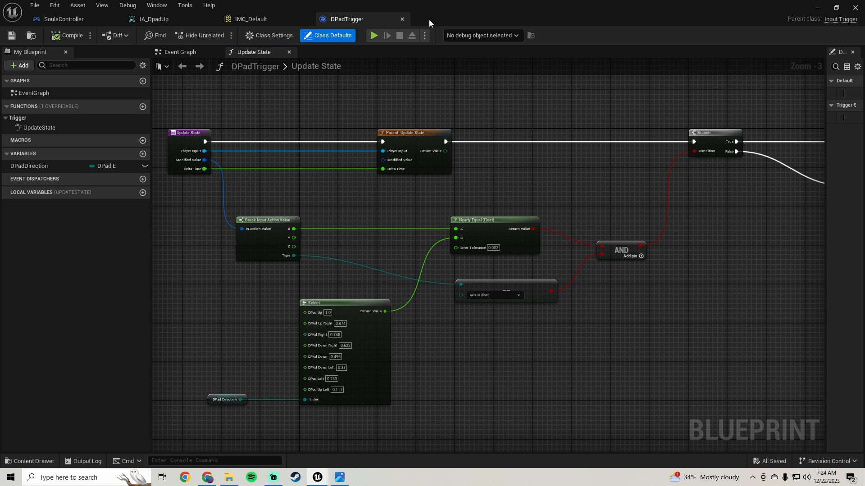
{"action": "left_click", "coordinate": [401, 19]}
{"action": "left_click", "coordinate": [817, 8]}
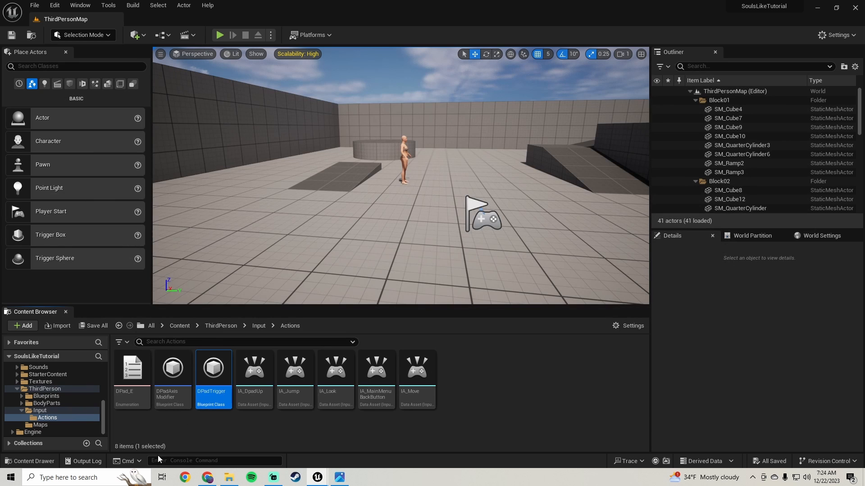
{"action": "double_click", "coordinate": [219, 393]}
{"action": "scroll", "coordinate": [301, 222], "scroll_direction": "up", "scroll_amount": 1}
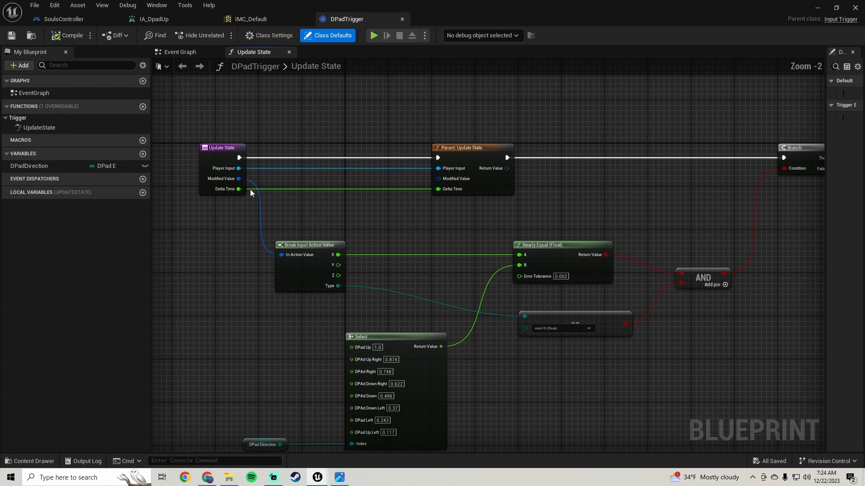
{"action": "left_click_drag", "start_coordinate": [239, 179], "coordinate": [446, 180]}
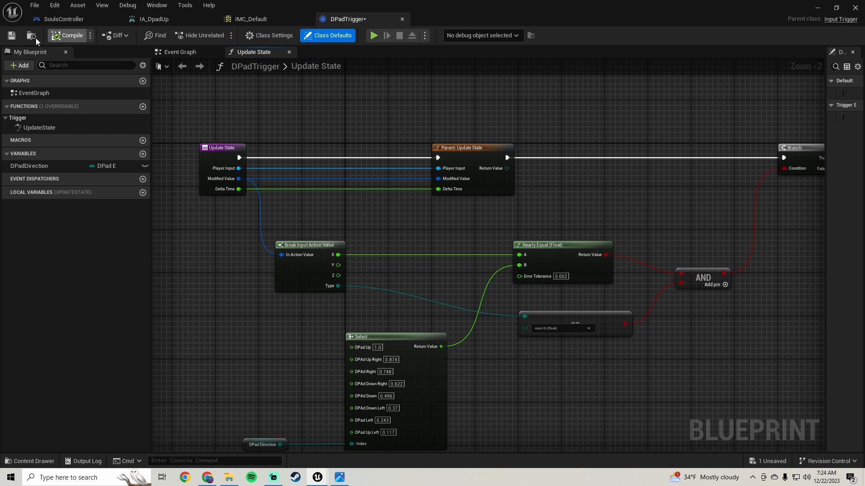
{"action": "left_click", "coordinate": [11, 36]}
Play ThirdPersonMap in the level viewport to test the D-pad trigger, and stop the session
{"action": "left_click", "coordinate": [816, 8]}
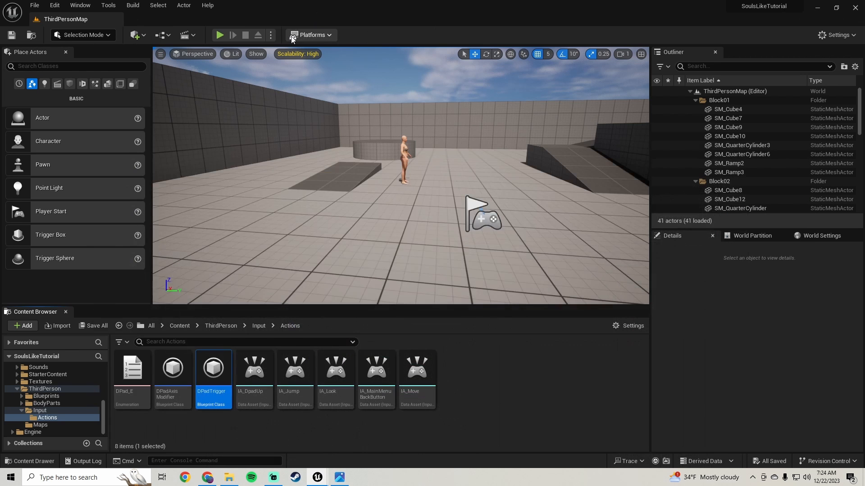
{"action": "left_click", "coordinate": [219, 35]}
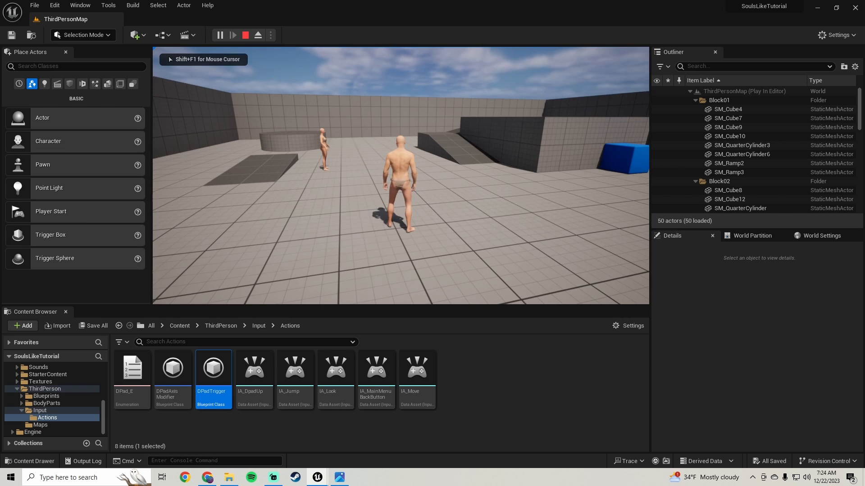
{"action": "key", "text": "Escape"}
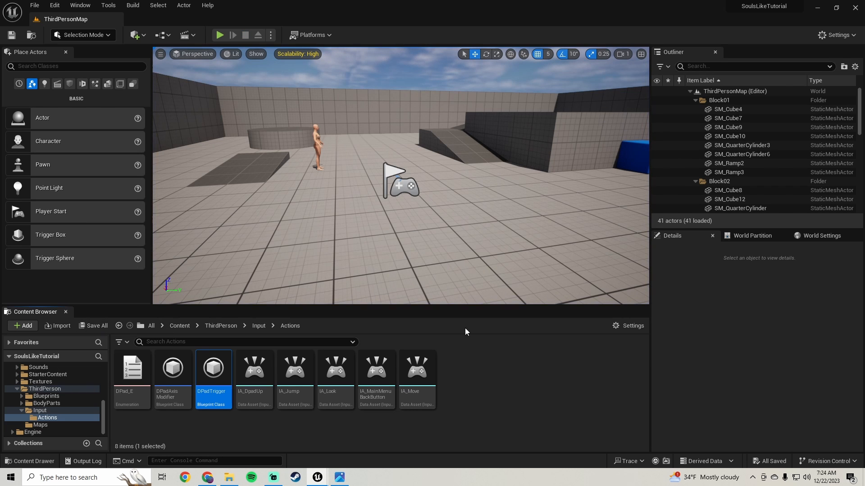
{"action": "right_click_drag", "start_coordinate": [472, 246], "coordinate": [454, 231]}
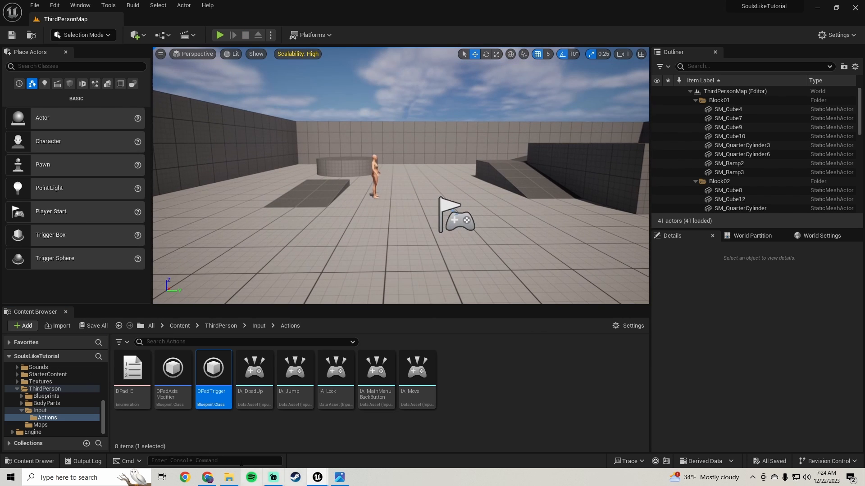
Set the divisor of the divide node to 1.143 in DPadAxisModifier's Modify Raw function and save it
{"action": "double_click", "coordinate": [171, 407]}
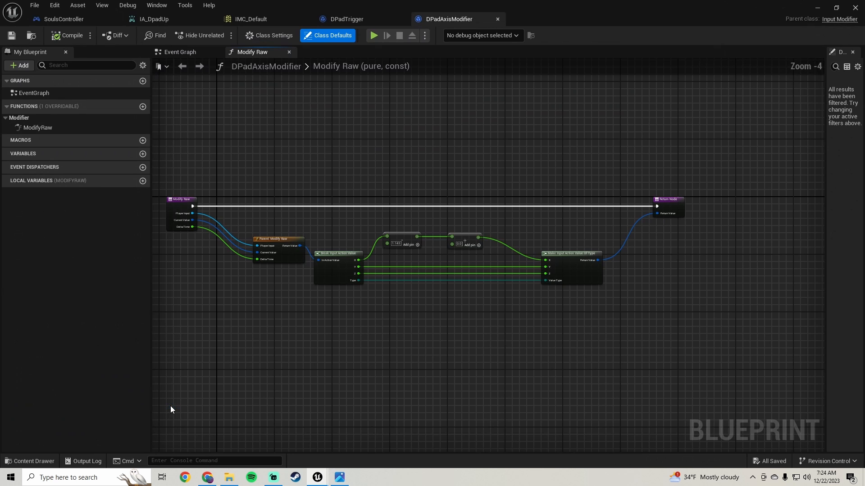
{"action": "scroll", "coordinate": [454, 219], "scroll_direction": "up", "scroll_amount": 4}
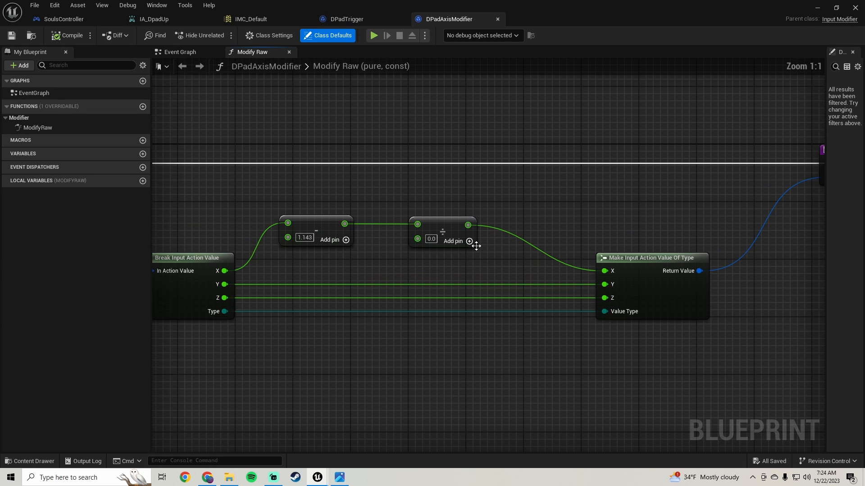
{"action": "scroll", "coordinate": [382, 228], "scroll_direction": "down", "scroll_amount": 2}
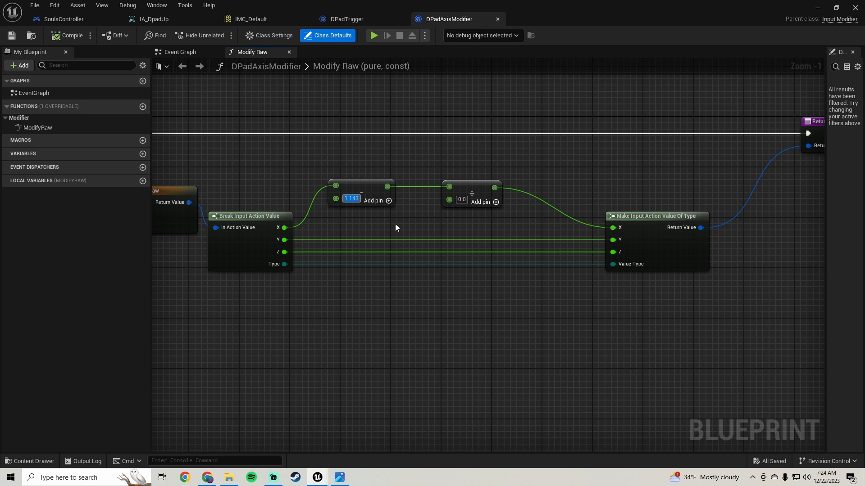
{"action": "left_click", "coordinate": [464, 203]}
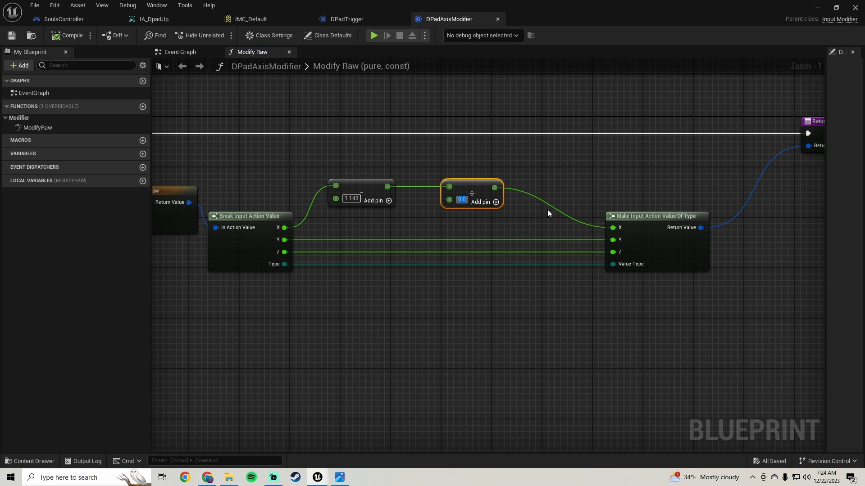
{"action": "type", "text": "1.143"}
{"action": "key", "text": "Return"}
{"action": "key", "text": "ctrl+s"}
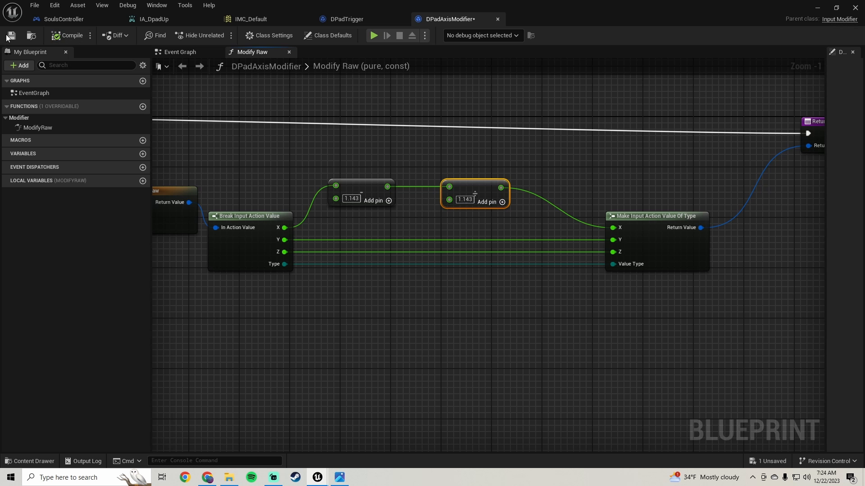
Play the level to test the D-pad axis modifier with the new divisor, and stop the session
{"action": "left_click", "coordinate": [818, 7]}
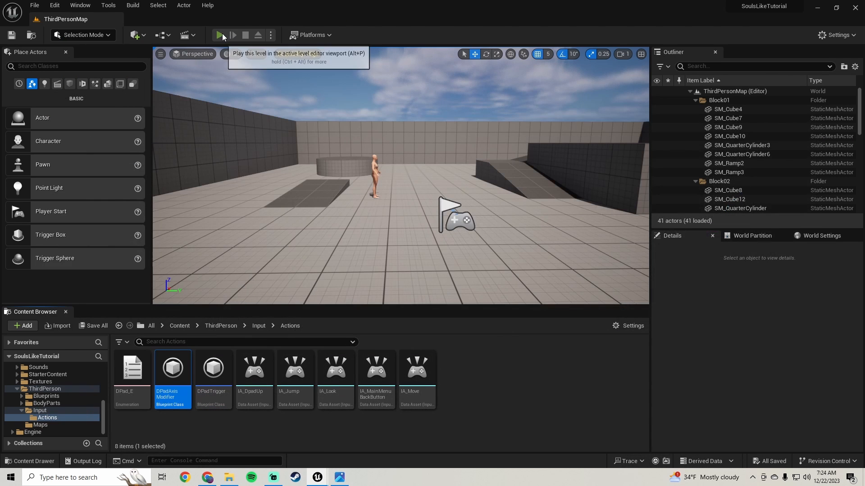
{"action": "left_click", "coordinate": [221, 35]}
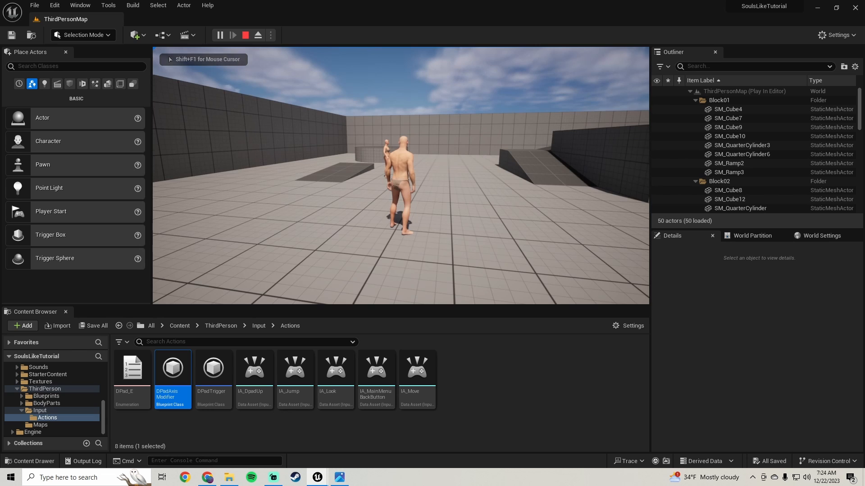
{"action": "key", "text": "Escape"}
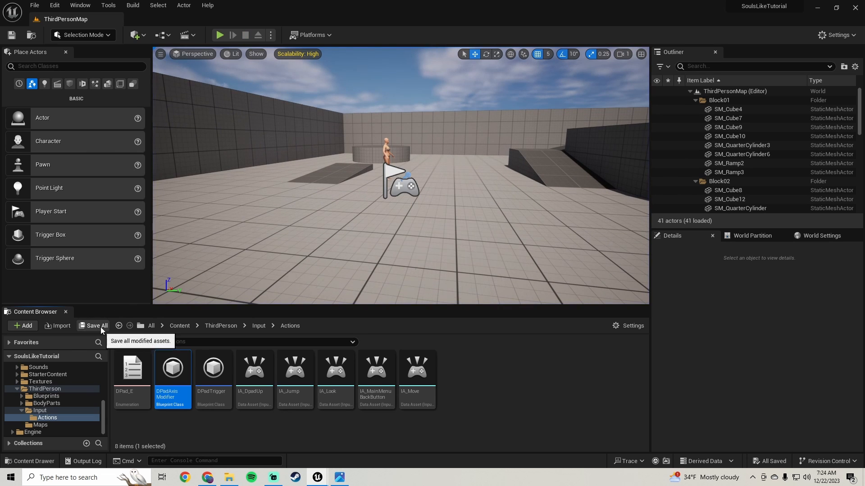
Switch to the Epic Games Launcher and open the Unreal Engine library
{"action": "left_click", "coordinate": [11, 478]}
{"action": "scroll", "coordinate": [70, 310], "scroll_direction": "down", "scroll_amount": 5}
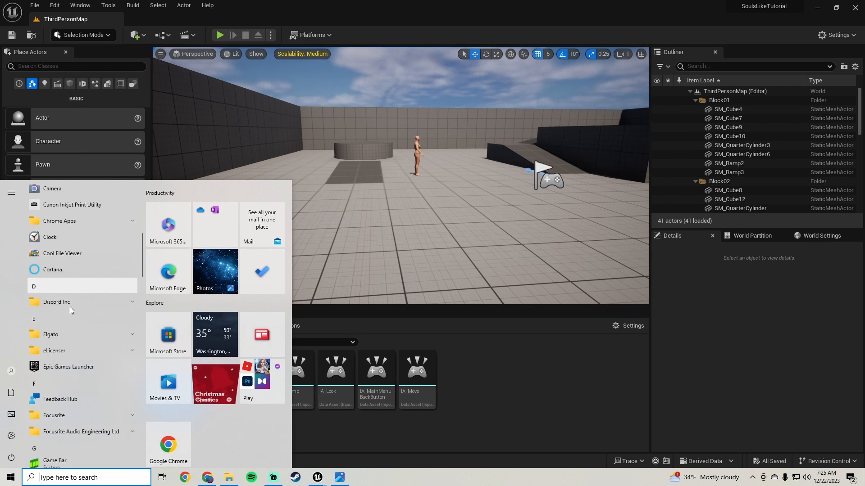
{"action": "left_click", "coordinate": [68, 367]}
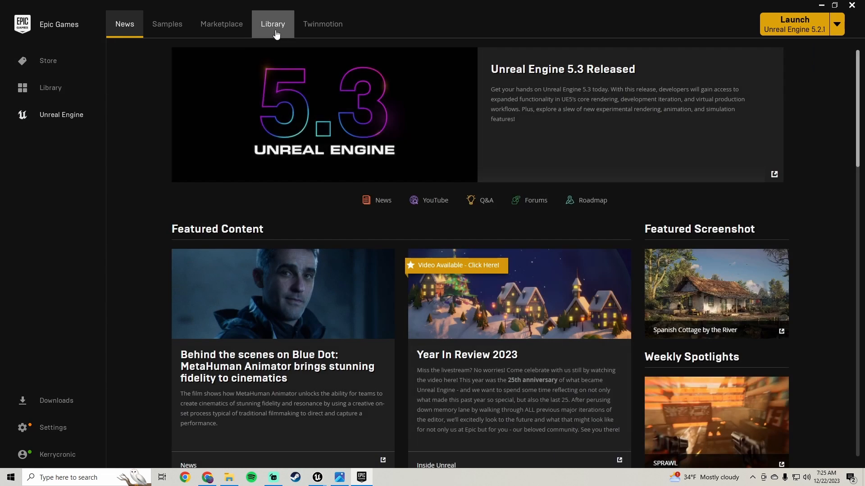
{"action": "left_click", "coordinate": [273, 24]}
{"action": "right_click", "coordinate": [242, 263]}
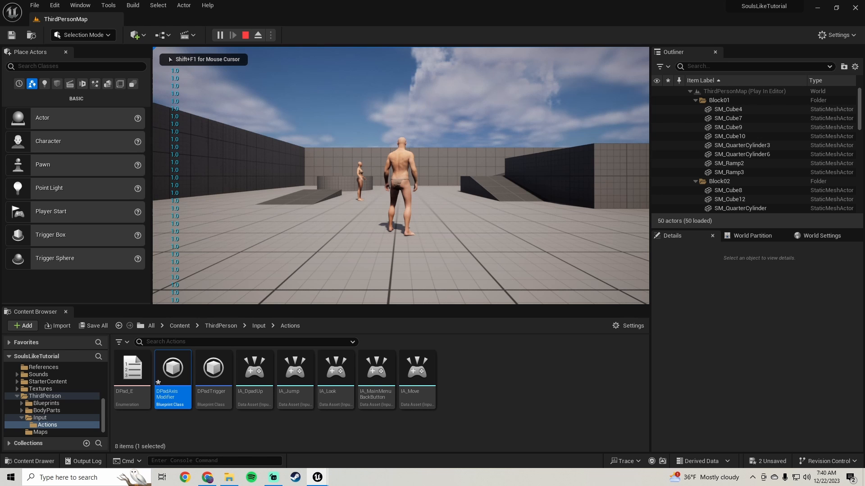
In Modify Raw, move the X link to the subtract node's second input, set its first input to 1.143, and save
{"action": "key", "text": "Escape"}
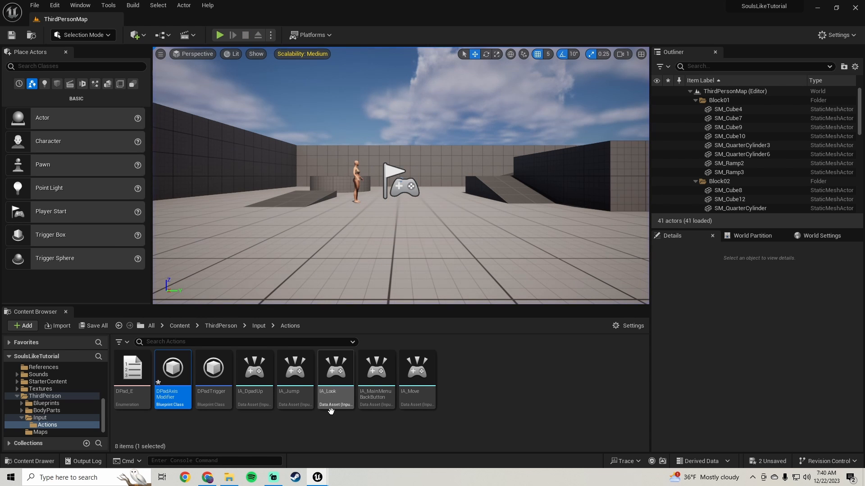
{"action": "mouse_move", "coordinate": [320, 476]}
{"action": "left_click", "coordinate": [352, 453]}
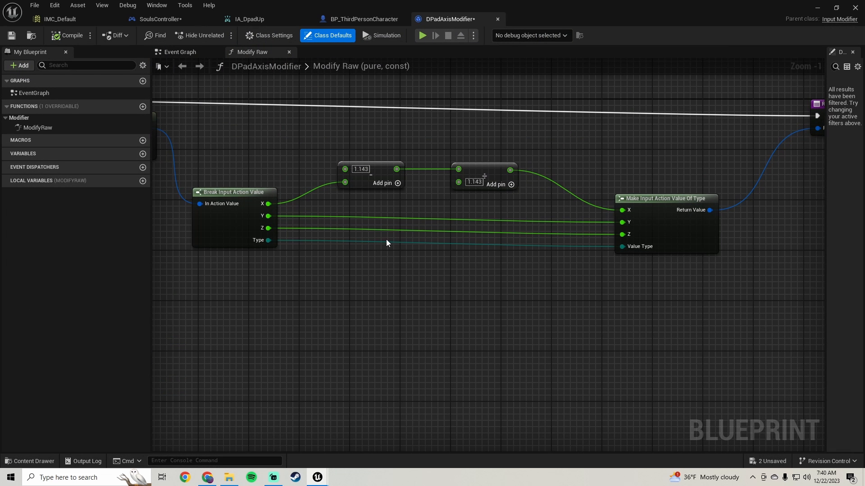
{"action": "key", "text": "ctrl+z"}
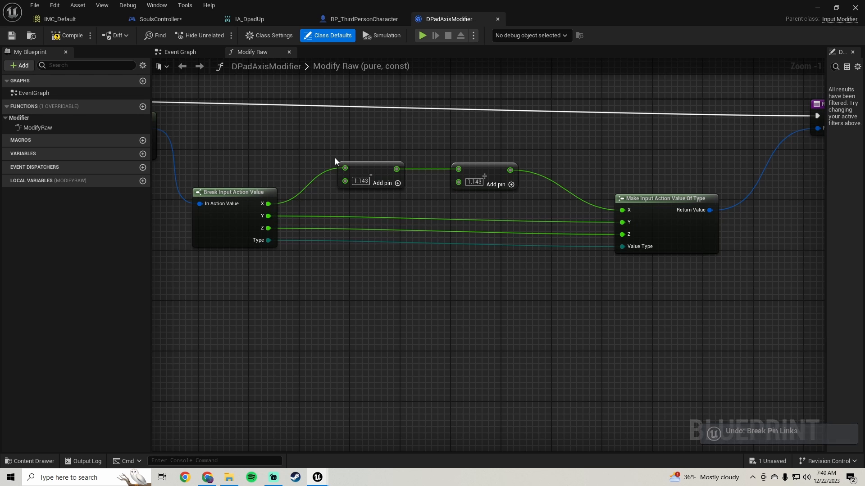
{"action": "mouse_move", "coordinate": [344, 168]}
{"action": "left_mouse_down", "text": "ctrl"}
{"action": "mouse_move", "coordinate": [326, 176]}
{"action": "mouse_move", "coordinate": [350, 182]}
{"action": "left_mouse_up", "text": "ctrl"}
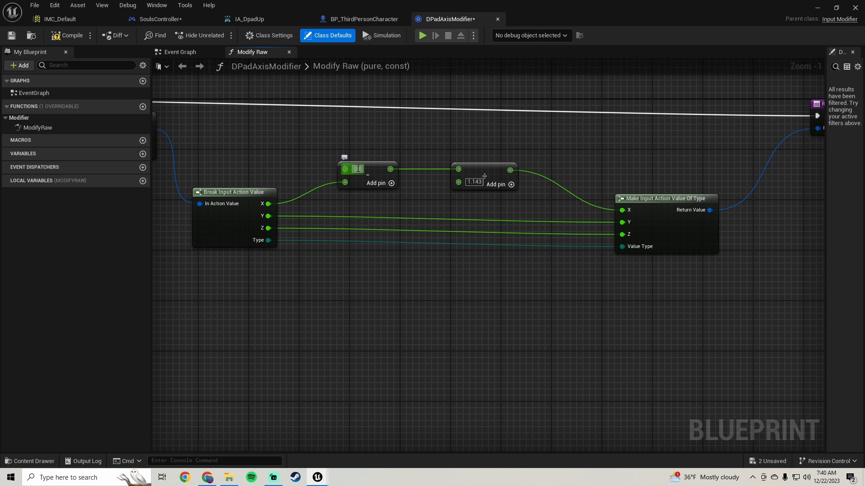
{"action": "left_click", "coordinate": [358, 169]}
{"action": "key", "text": "Return"}
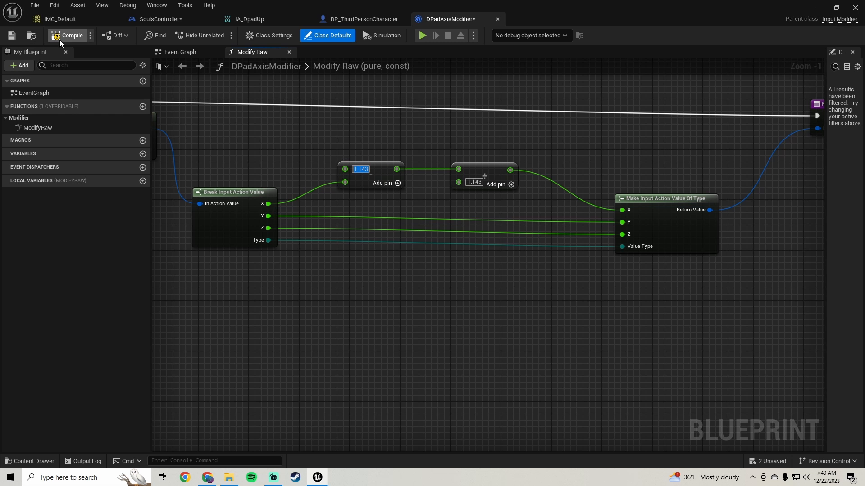
{"action": "left_click", "coordinate": [10, 36]}
Review the Modify Raw graph and the IA_DpadUp event setup in the SoulsController event graph
{"action": "scroll", "coordinate": [423, 185], "scroll_direction": "down", "scroll_amount": 3}
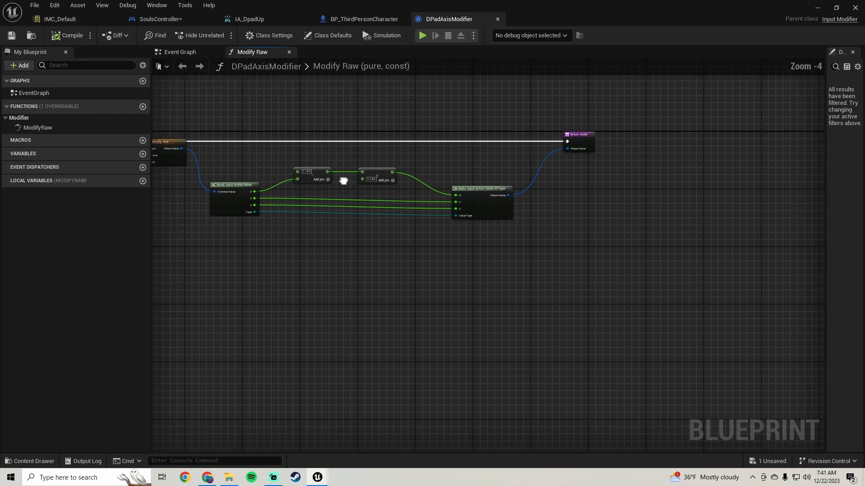
{"action": "right_click_drag", "start_coordinate": [344, 180], "coordinate": [478, 187]}
{"action": "scroll", "coordinate": [524, 207], "scroll_direction": "up", "scroll_amount": 1}
{"action": "right_click_drag", "start_coordinate": [523, 204], "coordinate": [440, 200]}
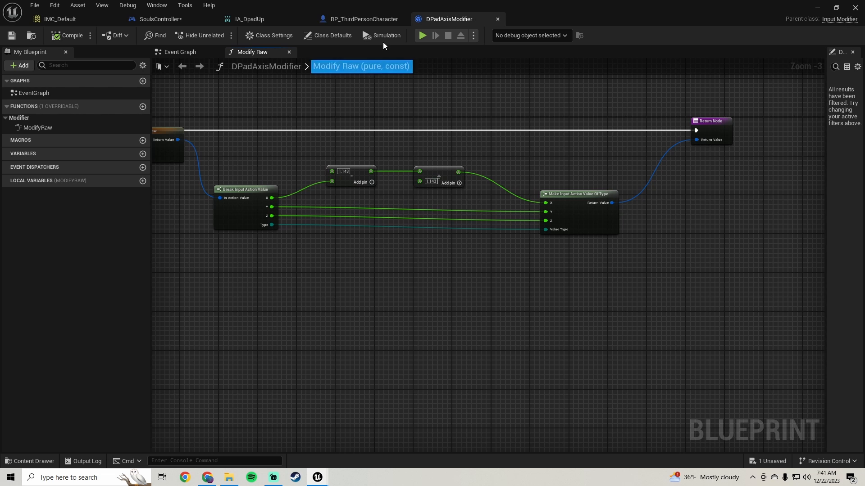
{"action": "left_click", "coordinate": [168, 20]}
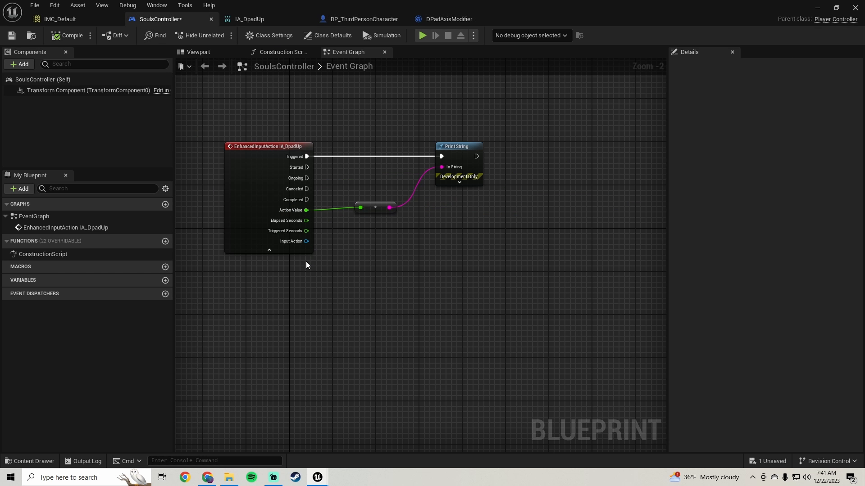
{"action": "scroll", "coordinate": [307, 263], "scroll_direction": "down", "scroll_amount": 3}
{"action": "right_click_drag", "start_coordinate": [311, 261], "coordinate": [279, 294]}
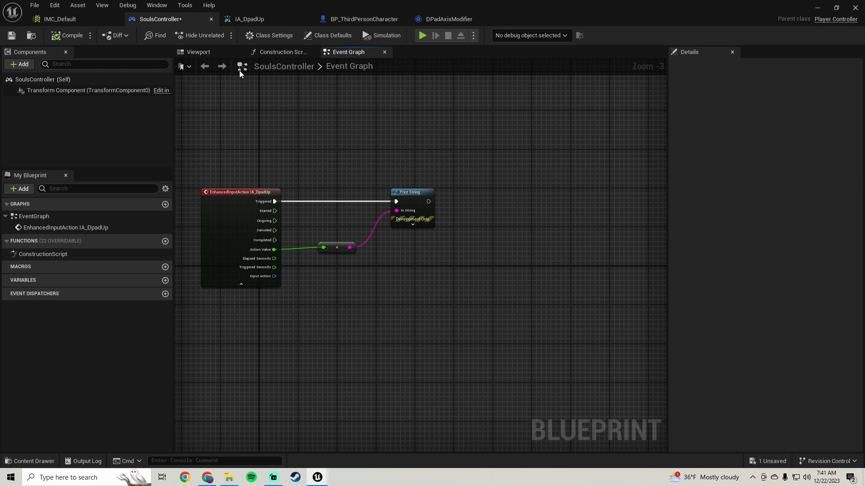
Add a DPadTrigger trigger to the IA_DpadUp input action and expand its settings
{"action": "left_click", "coordinate": [250, 19]}
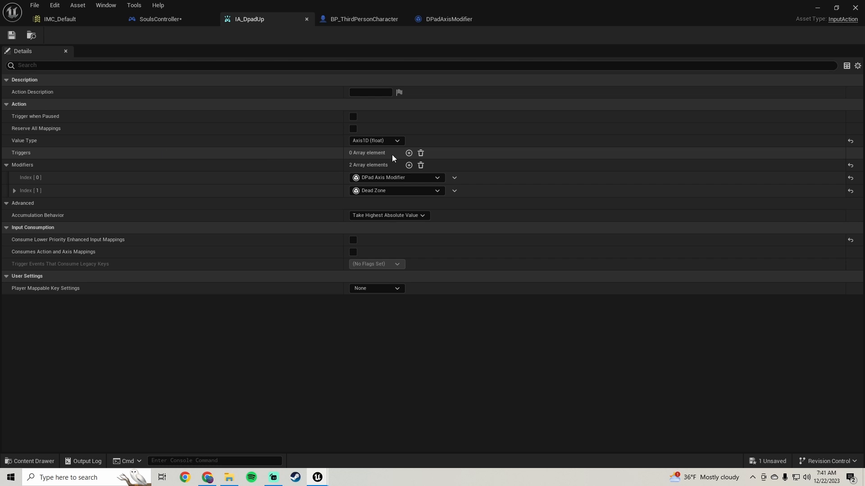
{"action": "left_click", "coordinate": [409, 153]}
{"action": "left_click", "coordinate": [383, 165]}
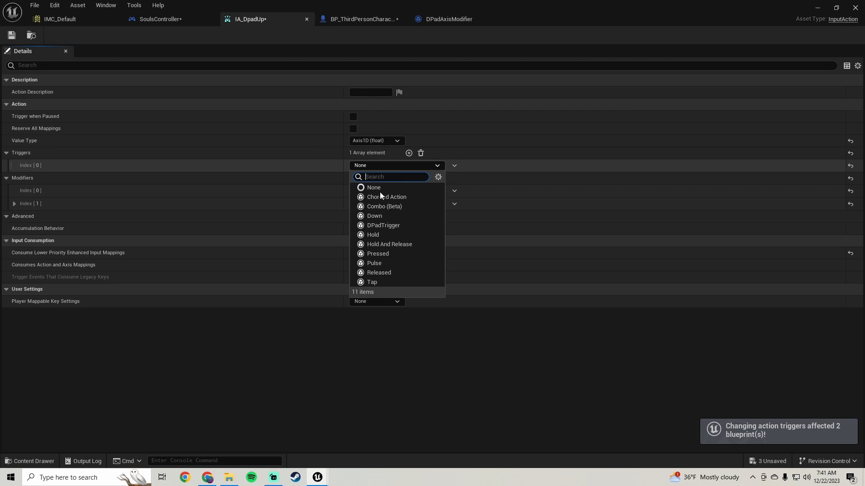
{"action": "left_click", "coordinate": [387, 226]}
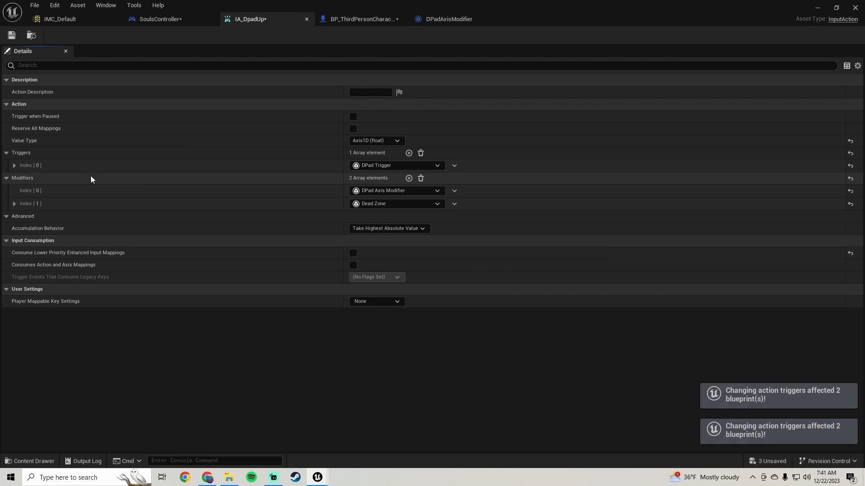
{"action": "left_click", "coordinate": [15, 165]}
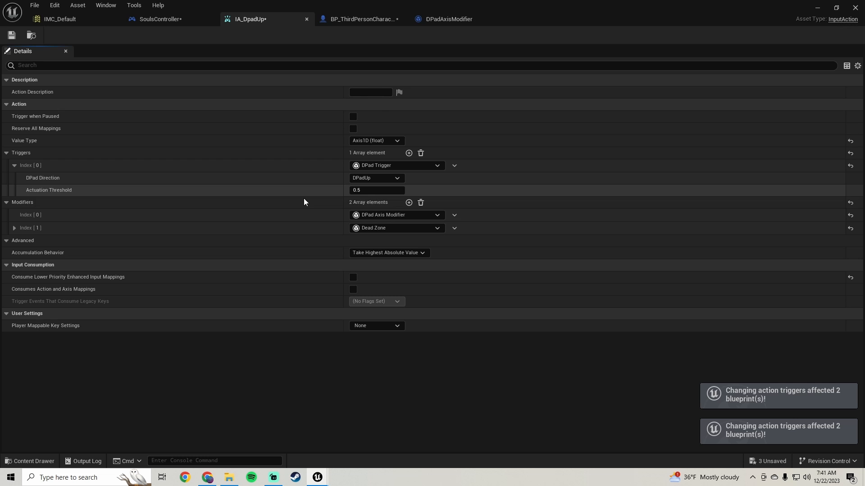
Play the level to test IA_DpadUp with its trigger, stop the session, and return to the asset editor
{"action": "left_click", "coordinate": [817, 8]}
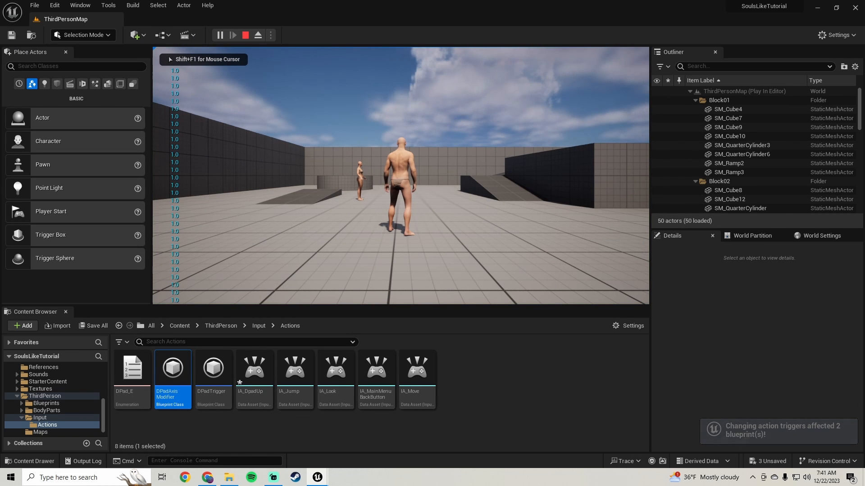
{"action": "key", "text": "Escape"}
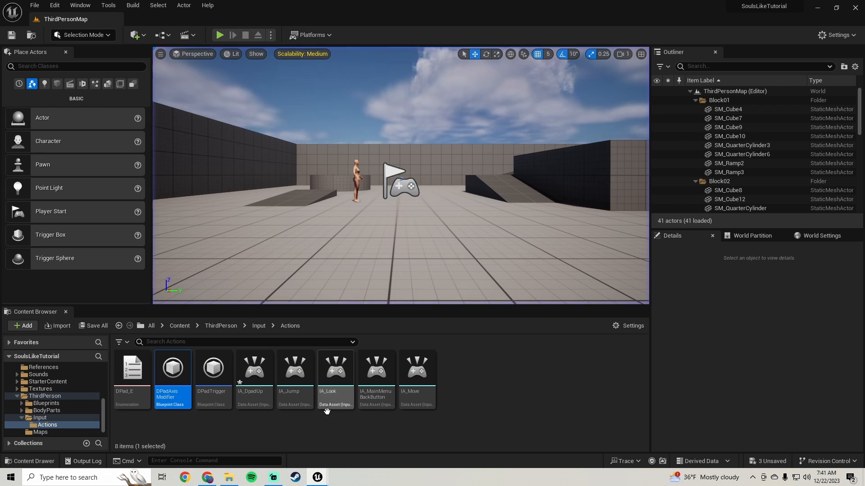
{"action": "mouse_move", "coordinate": [323, 480]}
{"action": "left_click", "coordinate": [374, 445]}
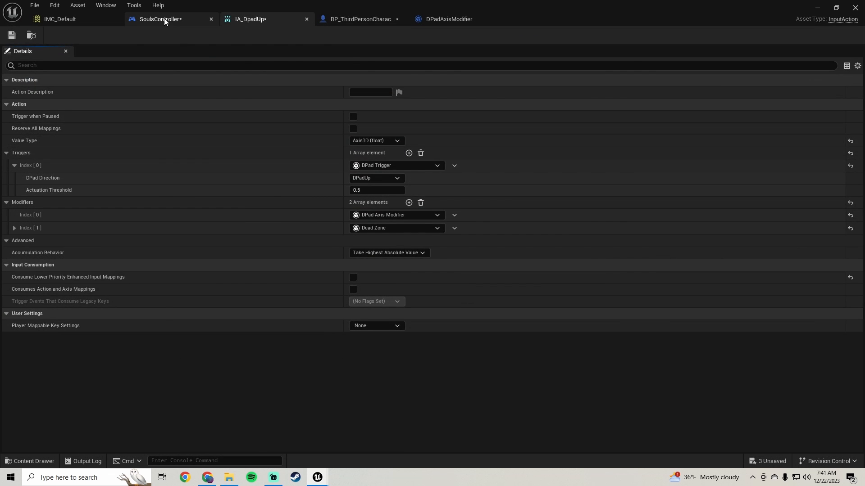
Review the DPadAxisModifier's Modify Raw graph, following the X value through the subtract and divide nodes to the return node
{"action": "left_click", "coordinate": [164, 18]}
{"action": "left_click", "coordinate": [458, 20]}
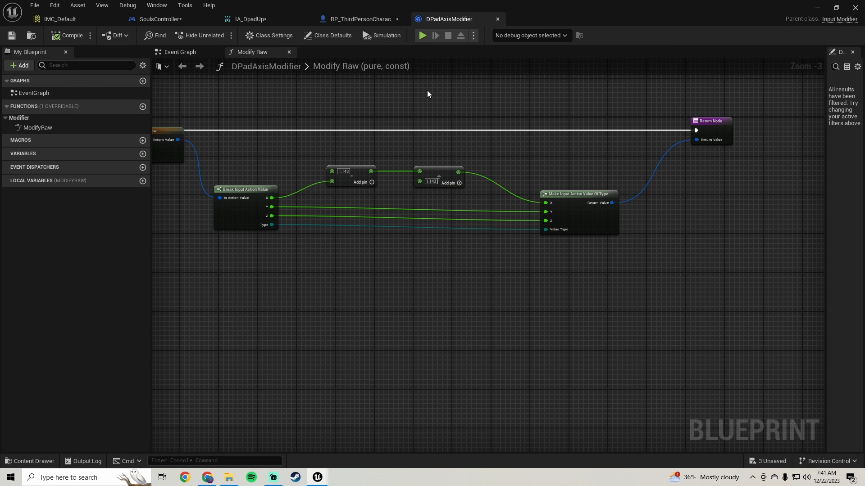
{"action": "scroll", "coordinate": [334, 190], "scroll_direction": "up", "scroll_amount": 3}
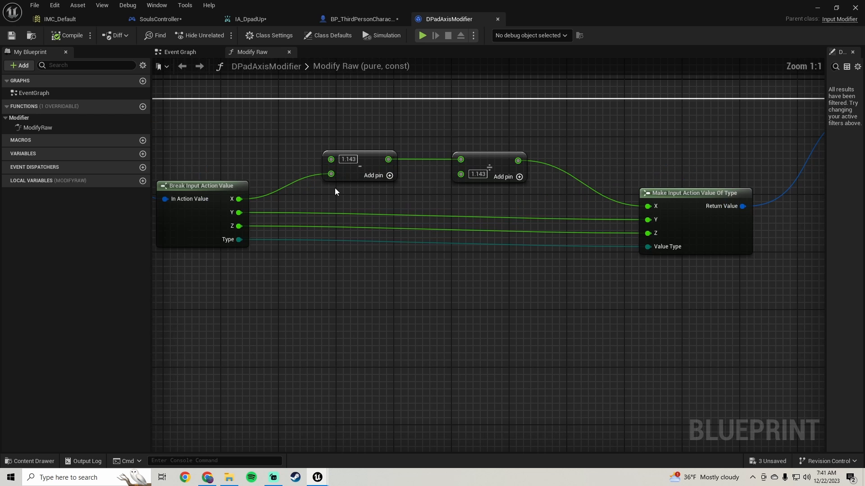
{"action": "right_click_drag", "start_coordinate": [334, 188], "coordinate": [432, 163]}
{"action": "left_click_drag", "start_coordinate": [336, 174], "coordinate": [384, 162]}
{"action": "left_click", "coordinate": [358, 112]}
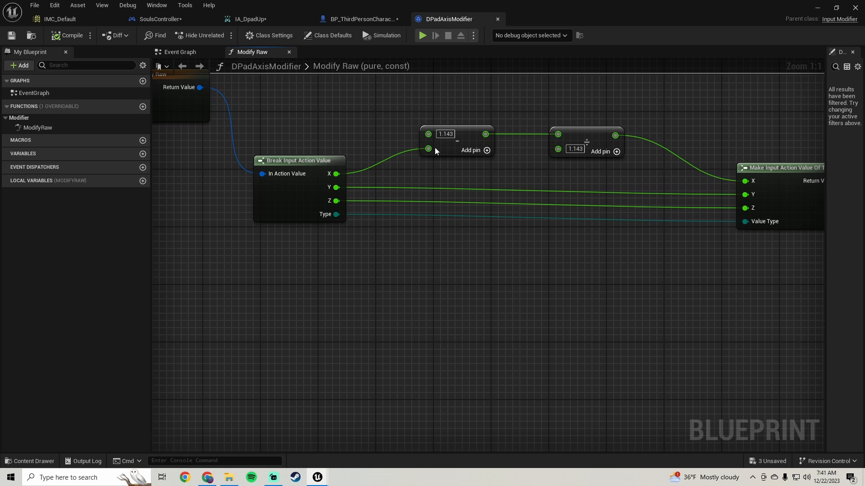
{"action": "scroll", "coordinate": [433, 145], "scroll_direction": "down", "scroll_amount": 1}
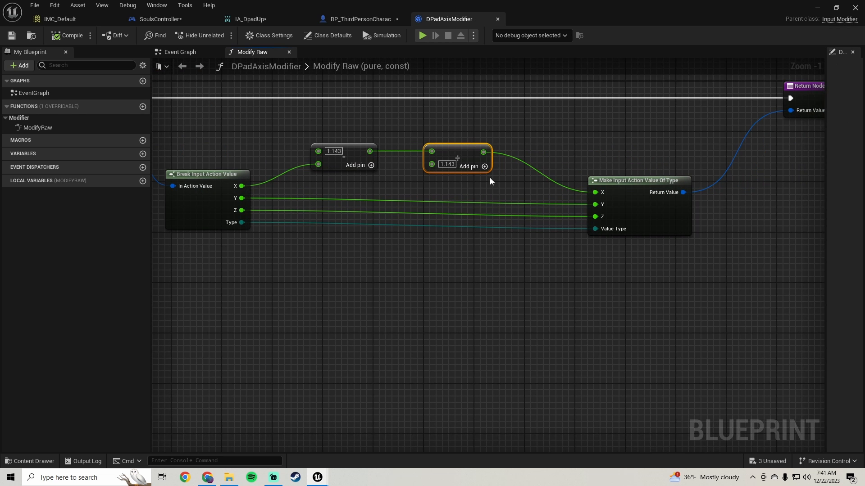
{"action": "right_click_drag", "start_coordinate": [490, 178], "coordinate": [458, 225]}
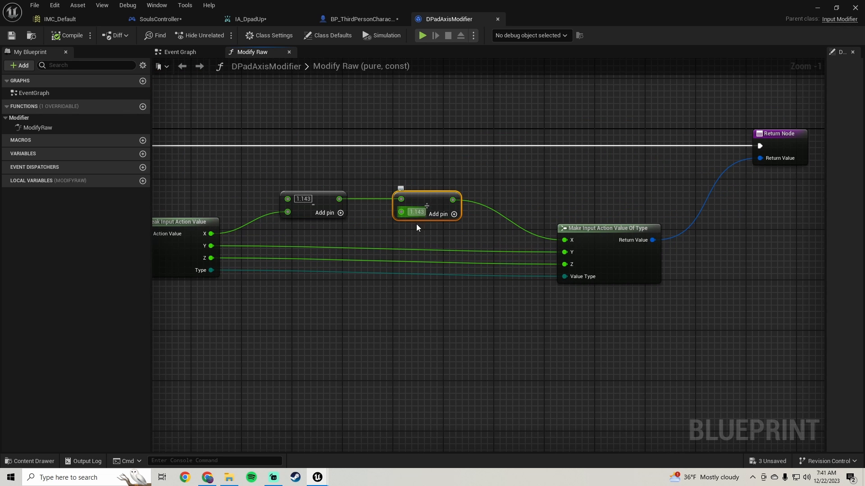
{"action": "scroll", "coordinate": [491, 272], "scroll_direction": "down", "scroll_amount": 2}
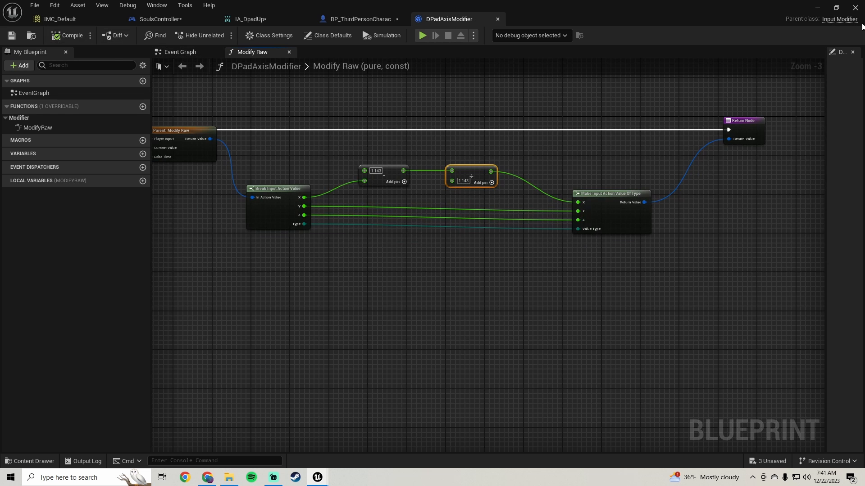
Play the level from the main editor window to test the IA_DpadUp input, and stop the session
{"action": "left_click", "coordinate": [817, 10]}
{"action": "left_click", "coordinate": [226, 36]}
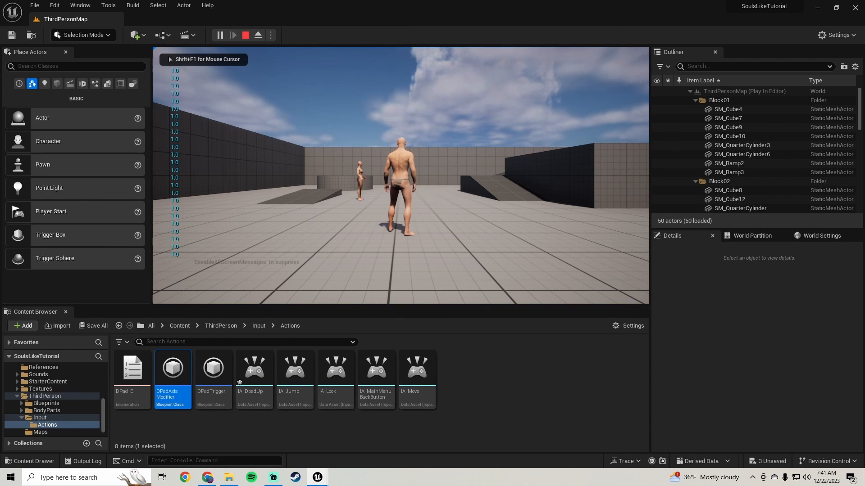
{"action": "key", "text": "Escape"}
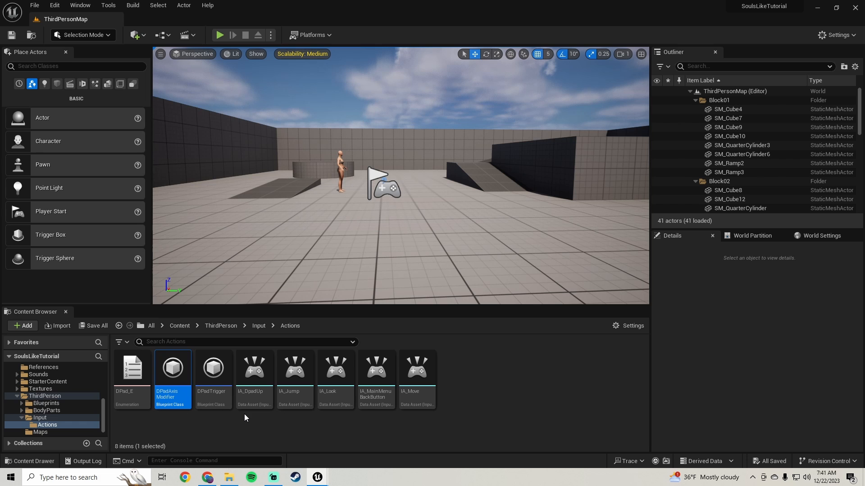
Duplicate the IA_DpadUp input action and name the copy IA_DpadUpRight
{"action": "right_click", "coordinate": [272, 397]}
{"action": "left_click", "coordinate": [311, 240]}
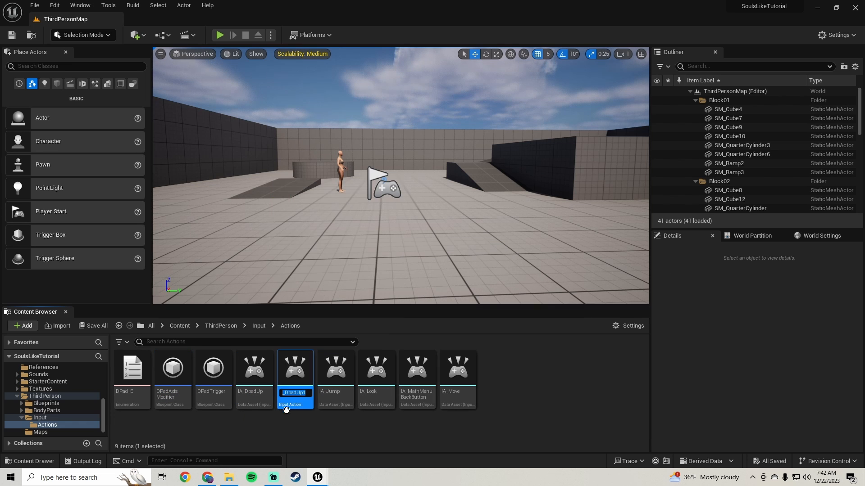
{"action": "left_click_drag", "start_coordinate": [303, 394], "coordinate": [315, 392]}
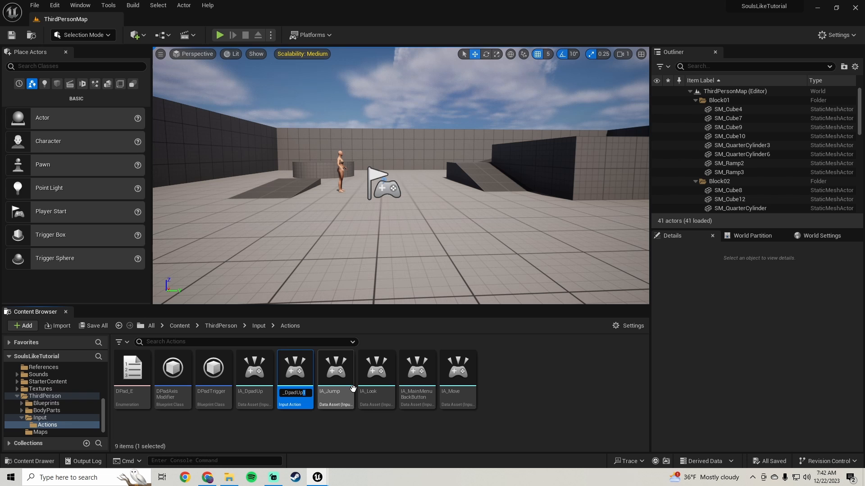
{"action": "type", "text": "Right"}
{"action": "key", "text": "Return"}
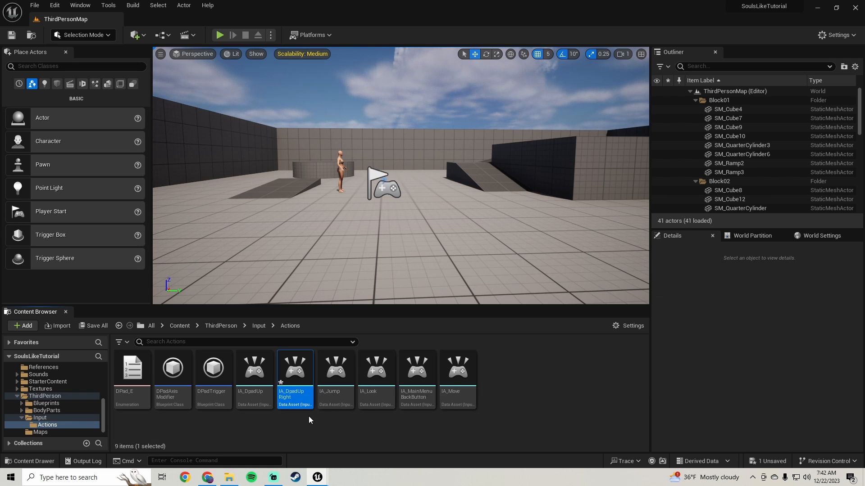
Open IA_DpadUpRight and set its DPad Trigger direction to DPAdUpRight
{"action": "double_click", "coordinate": [296, 400]}
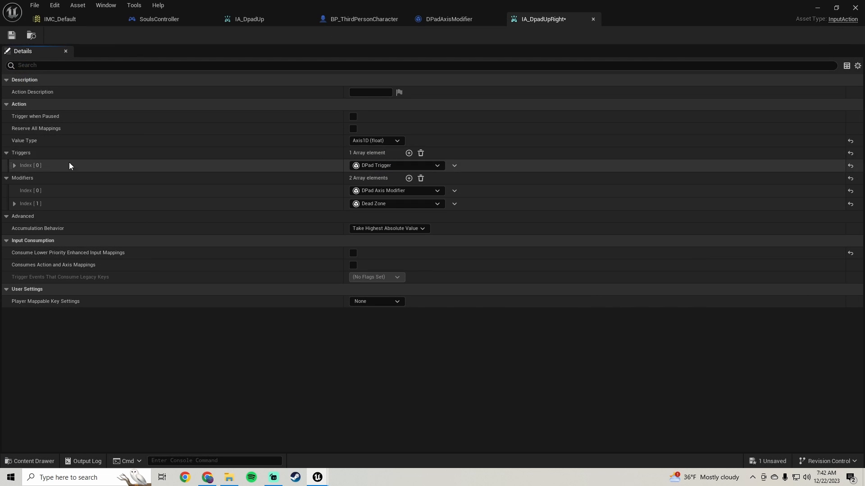
{"action": "left_click", "coordinate": [14, 165]}
{"action": "left_click", "coordinate": [377, 178]}
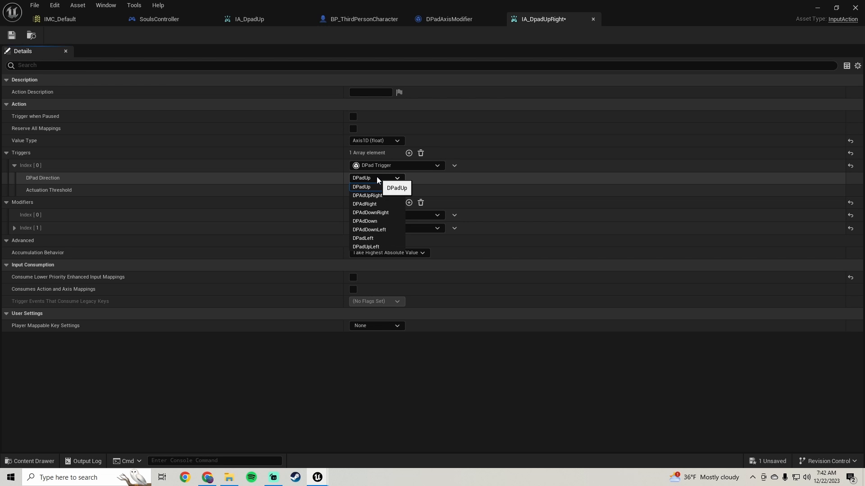
{"action": "left_click", "coordinate": [388, 194]}
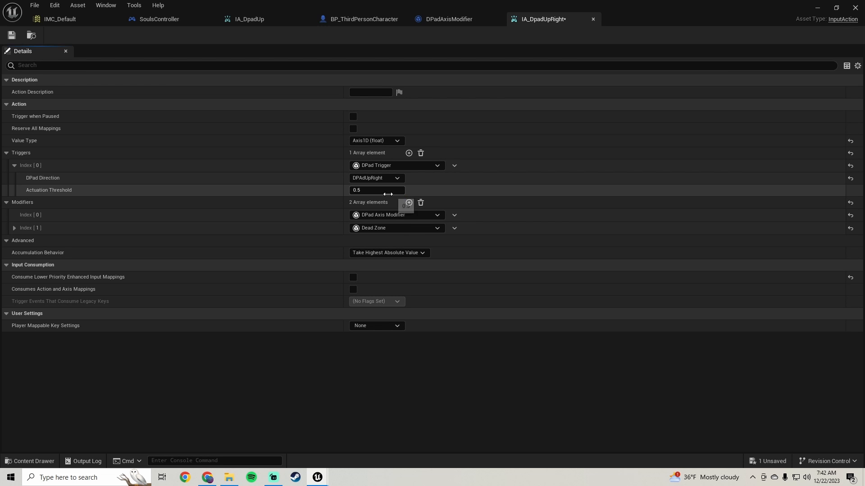
Add the IA_DpadUpRight enhanced input event to the SoulsController event graph, below the IA_DpadUp event
{"action": "left_click", "coordinate": [161, 18]}
{"action": "right_click_drag", "start_coordinate": [322, 303], "coordinate": [404, 227]}
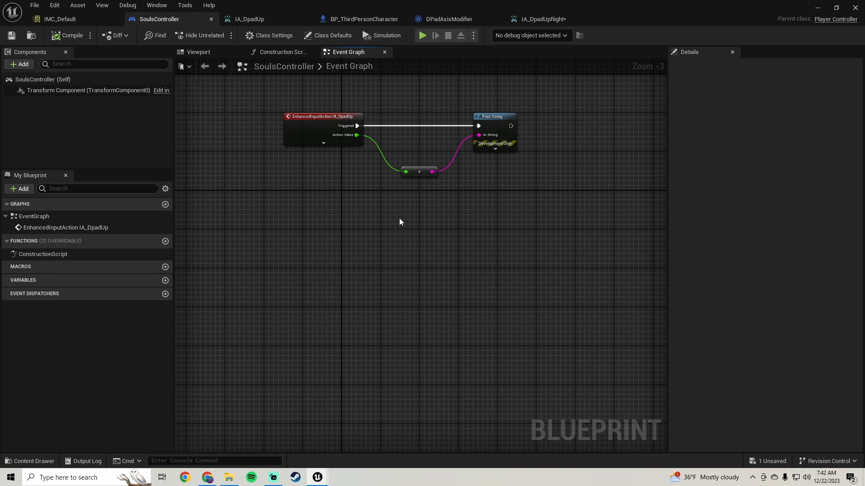
{"action": "right_click", "coordinate": [329, 261]}
{"action": "type", "text": "up right"}
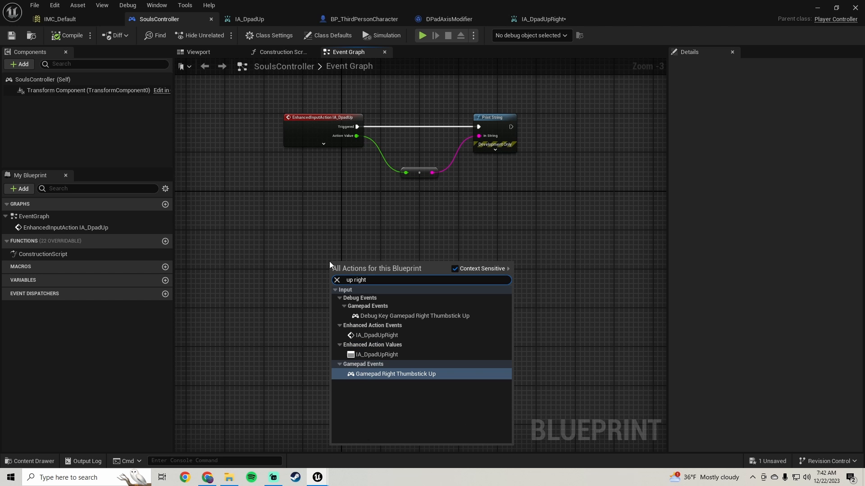
{"action": "left_click", "coordinate": [372, 335]}
{"action": "left_click_drag", "start_coordinate": [371, 274], "coordinate": [337, 256]}
Copy the Print String and float-to-string nodes beside the IA_DpadUpRight event, wiring Started to Print String and Action Value to the conversion
{"action": "left_click_drag", "start_coordinate": [550, 185], "coordinate": [425, 101]}
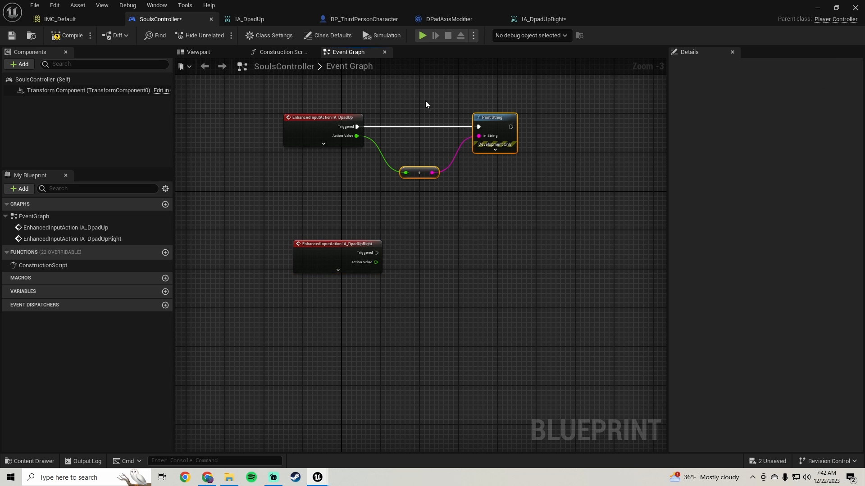
{"action": "key", "text": "ctrl+v"}
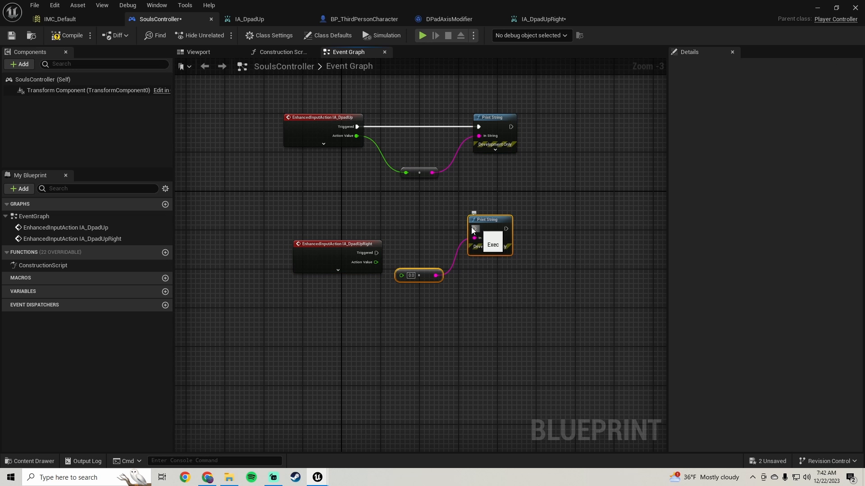
{"action": "left_click_drag", "start_coordinate": [473, 232], "coordinate": [376, 263]}
{"action": "left_click", "coordinate": [337, 271]}
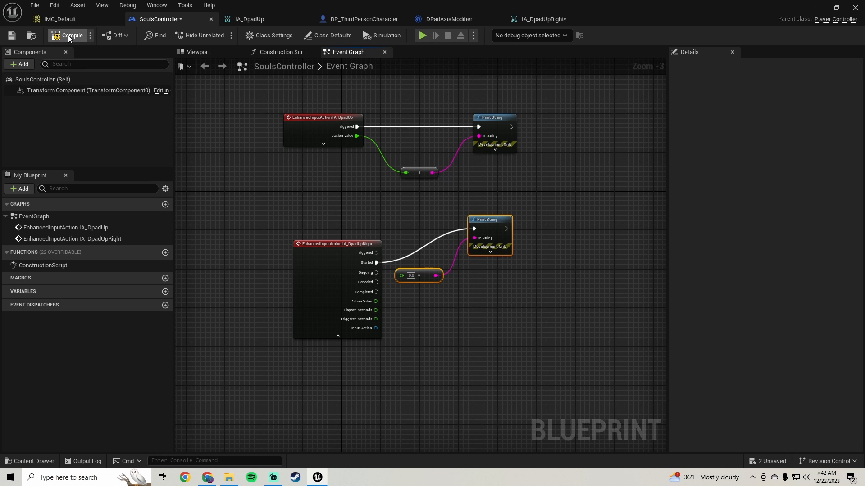
{"action": "left_click_drag", "start_coordinate": [399, 280], "coordinate": [376, 301]}
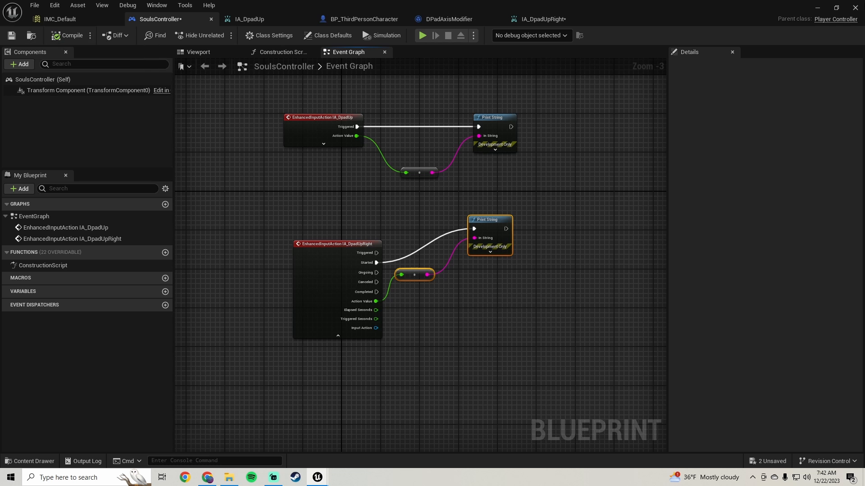
Play the level to test the new IA_DpadUpRight event, and stop the session
{"action": "left_click", "coordinate": [816, 8]}
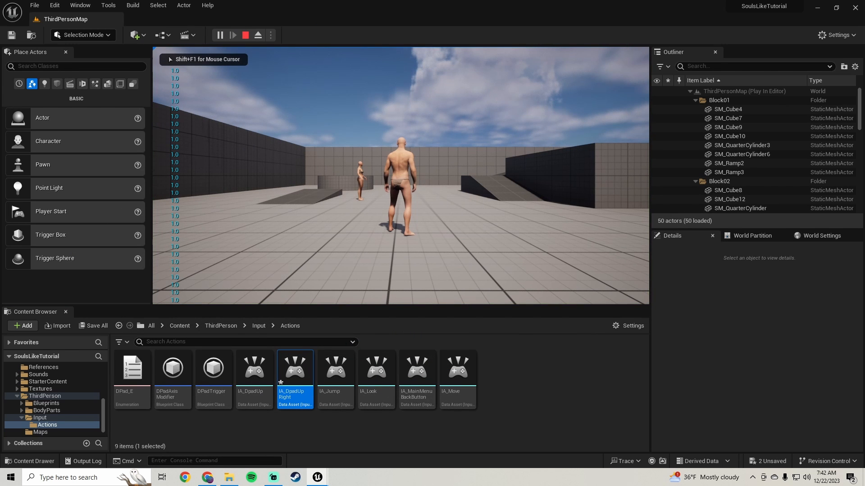
{"action": "key", "text": "Escape"}
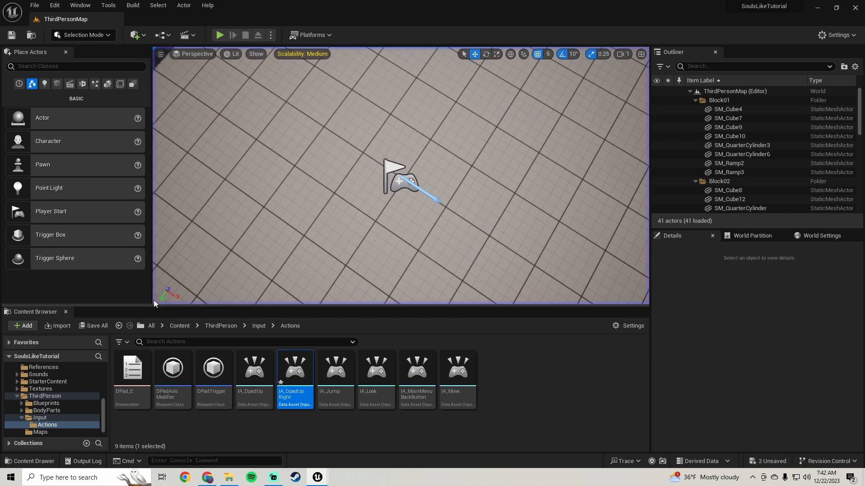
Open IMC_Default from the Input folder and add a mapping for IA_DpadUpRight
{"action": "left_click", "coordinate": [40, 417]}
{"action": "double_click", "coordinate": [174, 370]}
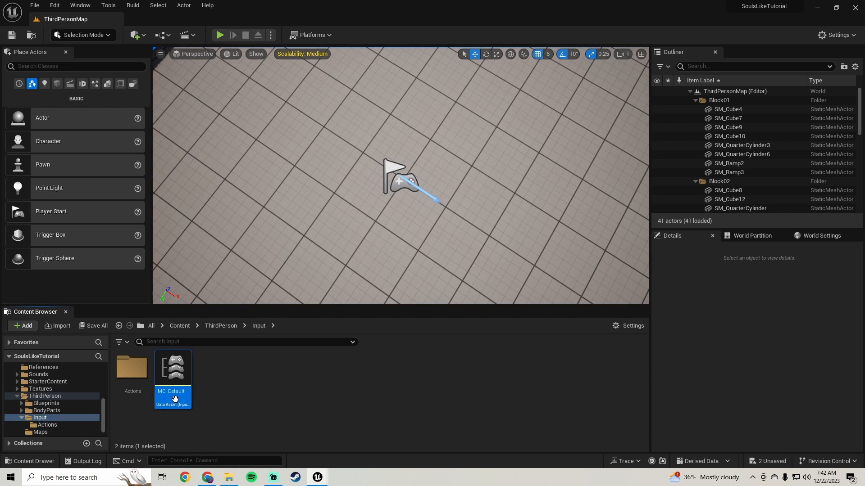
{"action": "left_click", "coordinate": [14, 153]}
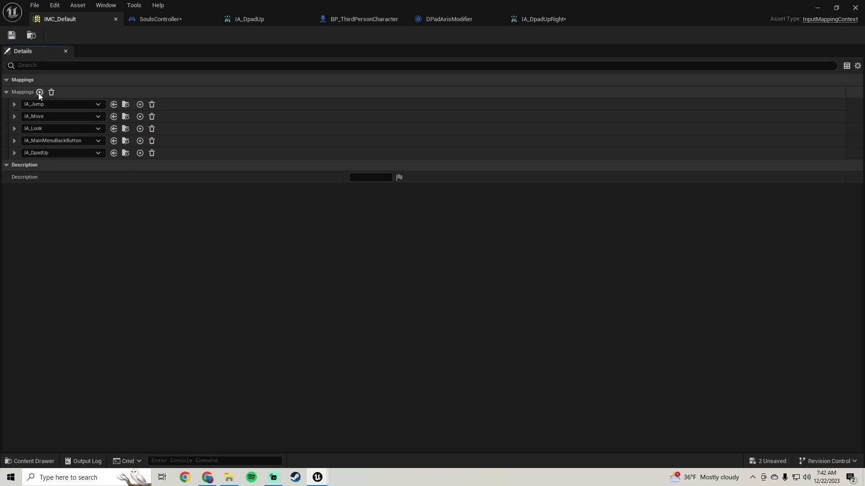
{"action": "left_click", "coordinate": [39, 92]}
{"action": "left_click", "coordinate": [15, 153]}
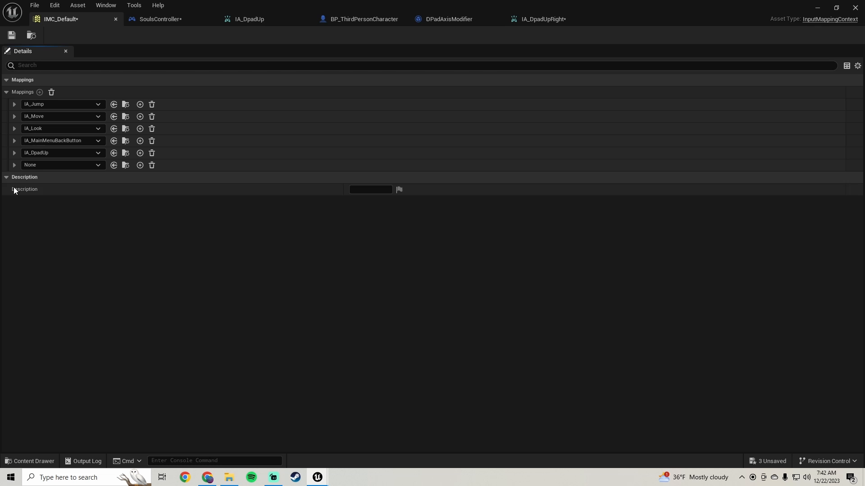
{"action": "left_click", "coordinate": [53, 166]}
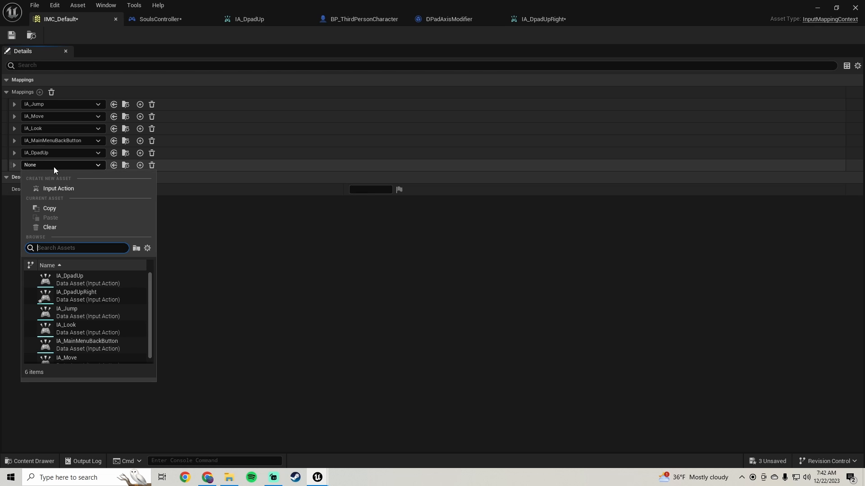
{"action": "left_click", "coordinate": [90, 296]}
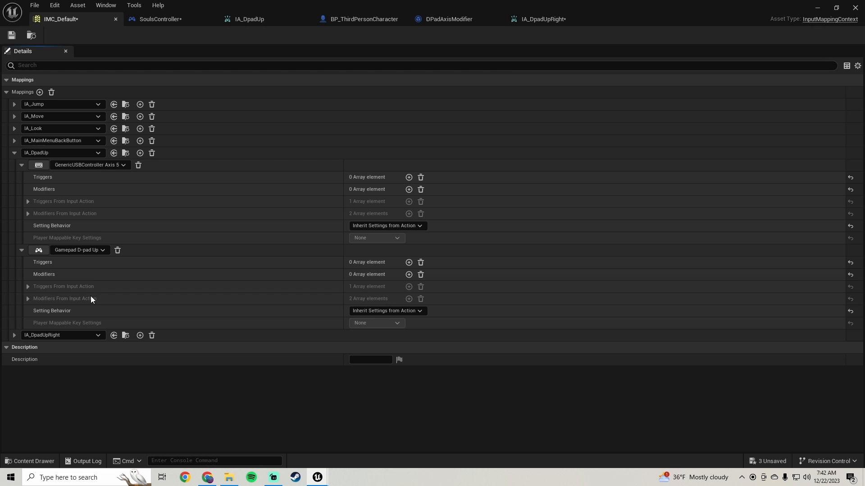
Collapse the IA_DpadUp mapping and bind IA_DpadUpRight to GenericUSBController Axis 5
{"action": "left_click", "coordinate": [14, 153]}
{"action": "left_click", "coordinate": [14, 164]}
{"action": "left_click", "coordinate": [67, 178]}
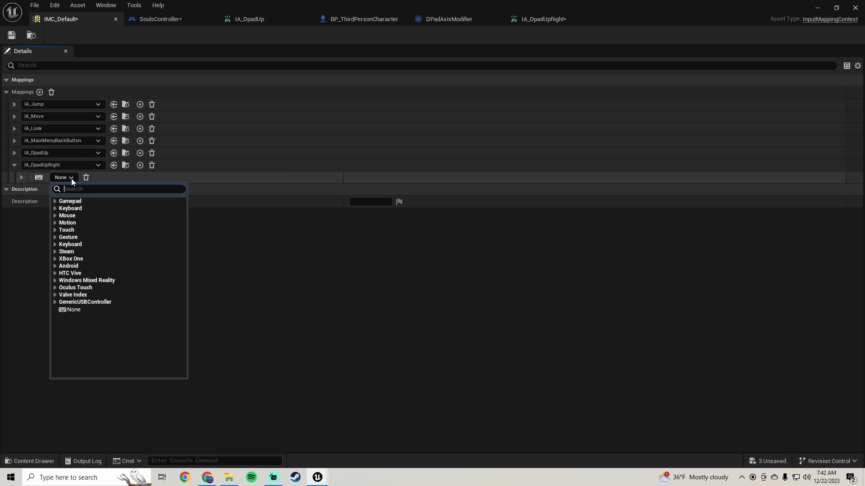
{"action": "left_click", "coordinate": [67, 302]}
{"action": "left_click", "coordinate": [122, 342]}
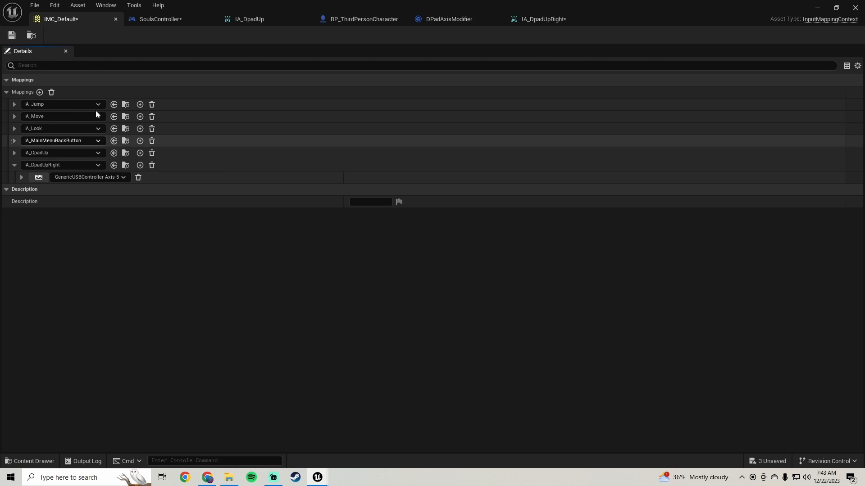
Play the level to test the D-pad values printed with IA_DpadUpRight mapped, and stop the session
{"action": "left_click", "coordinate": [814, 4]}
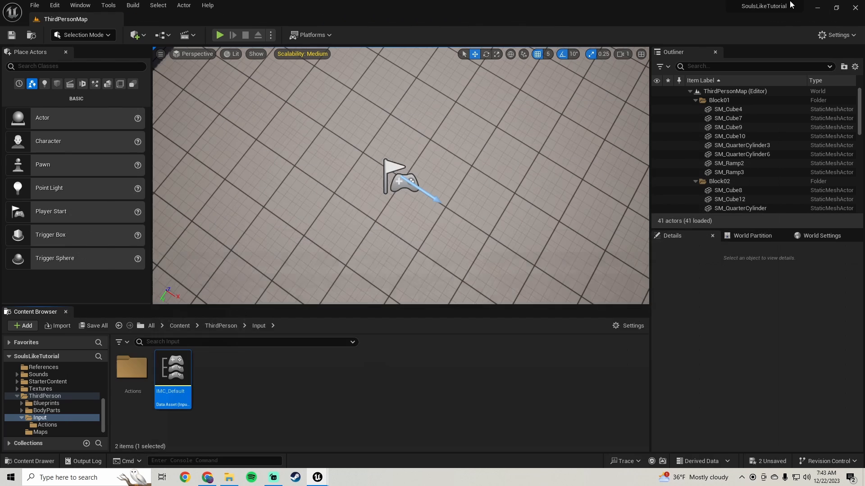
{"action": "left_click", "coordinate": [220, 34]}
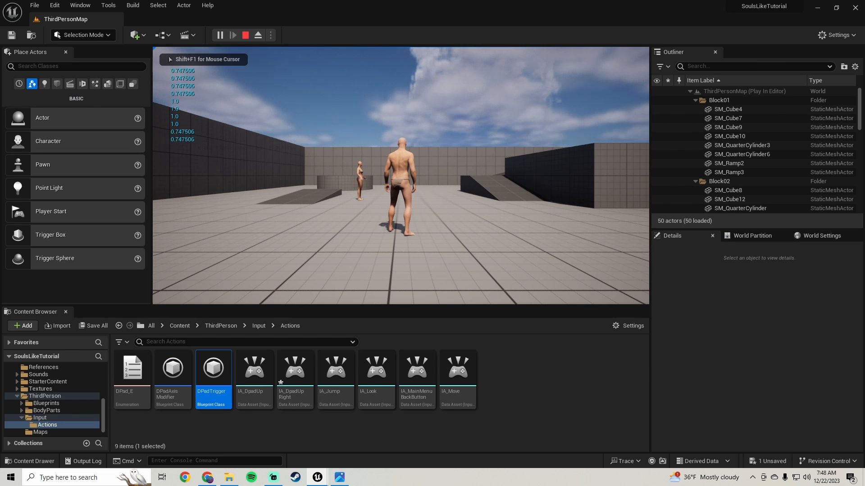
{"action": "key", "text": "Escape"}
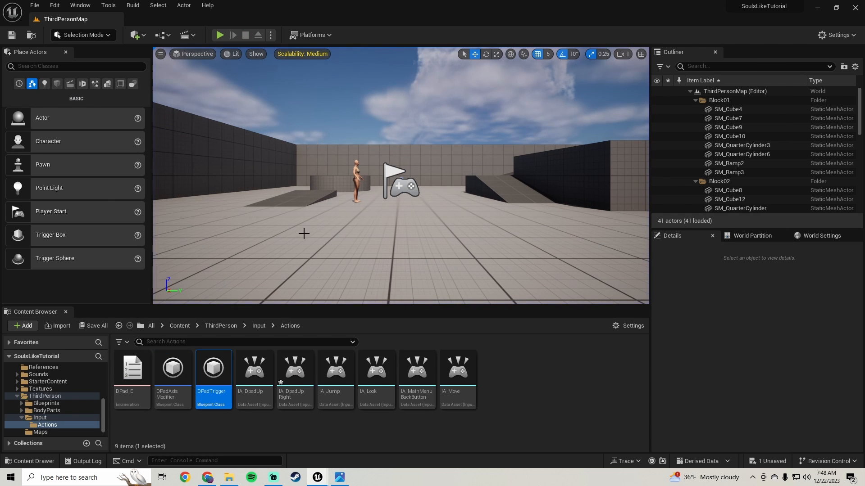
Compare the Dead Zone modifier settings of IA_DpadUpRight and IA_DpadUp, and return to the level editor
{"action": "mouse_move", "coordinate": [325, 482]}
{"action": "left_click", "coordinate": [385, 441]}
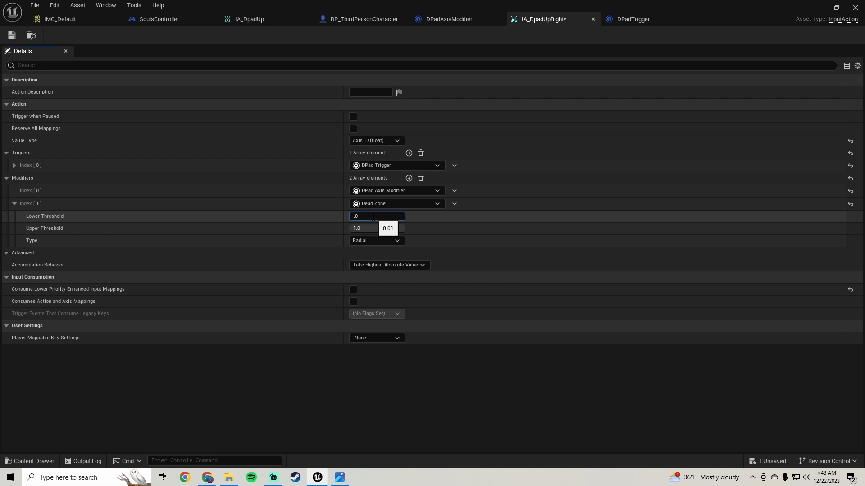
{"action": "left_click", "coordinate": [250, 18]}
{"action": "left_click", "coordinate": [14, 228]}
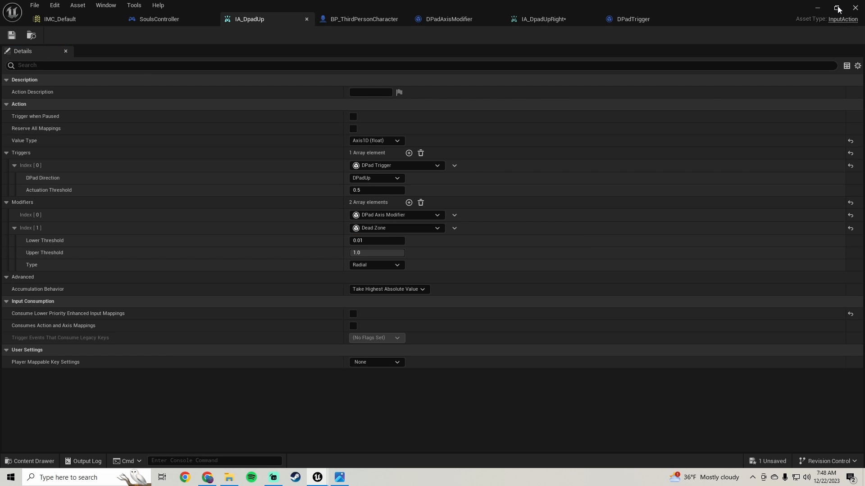
{"action": "left_click", "coordinate": [817, 9]}
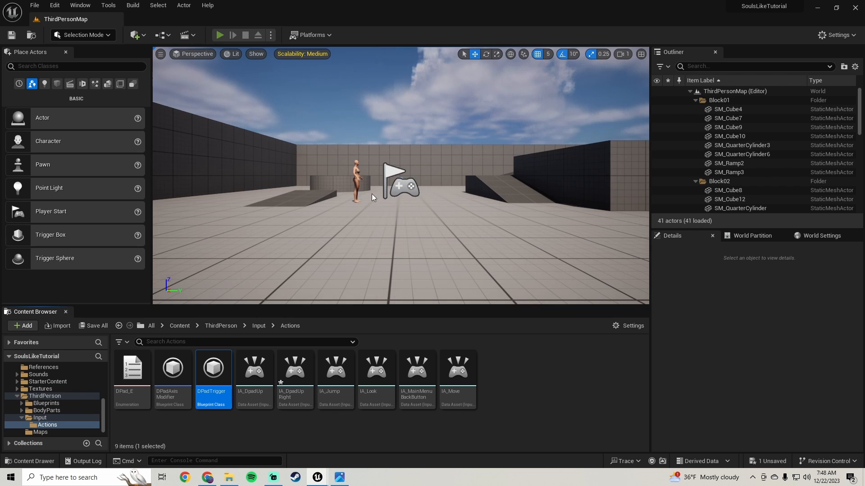
Play the level to test the D-pad output, stop the session and save all modified assets
{"action": "key", "text": "alt+p"}
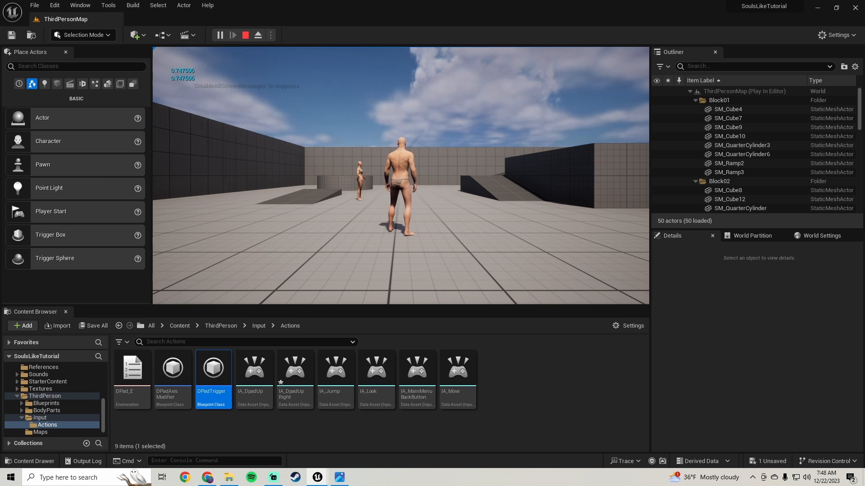
{"action": "key", "text": "Escape"}
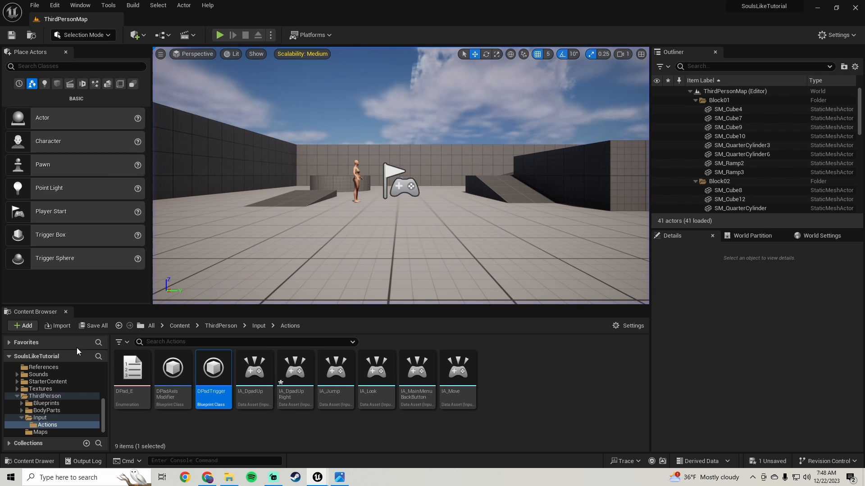
{"action": "left_click", "coordinate": [97, 325]}
{"action": "left_click", "coordinate": [504, 341]}
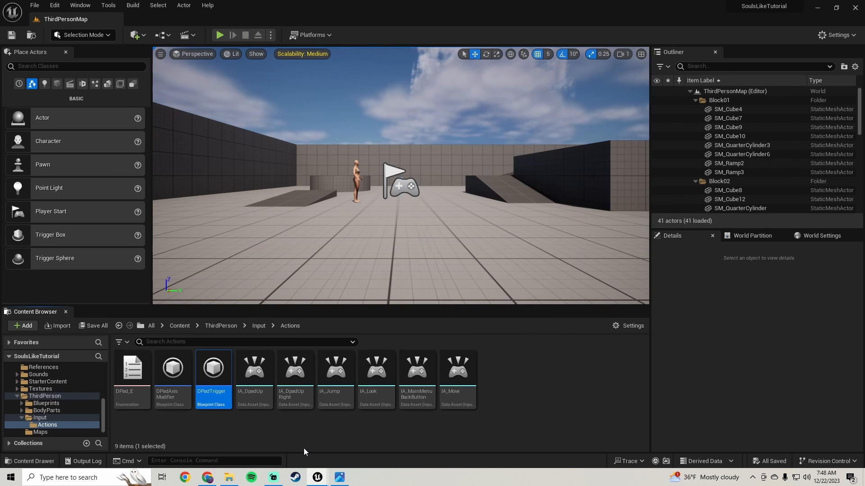
Rename the two D-pad input actions in the Actions folder as IA_DPadUp and IA_DPadUpRight
{"action": "left_click", "coordinate": [250, 392]}
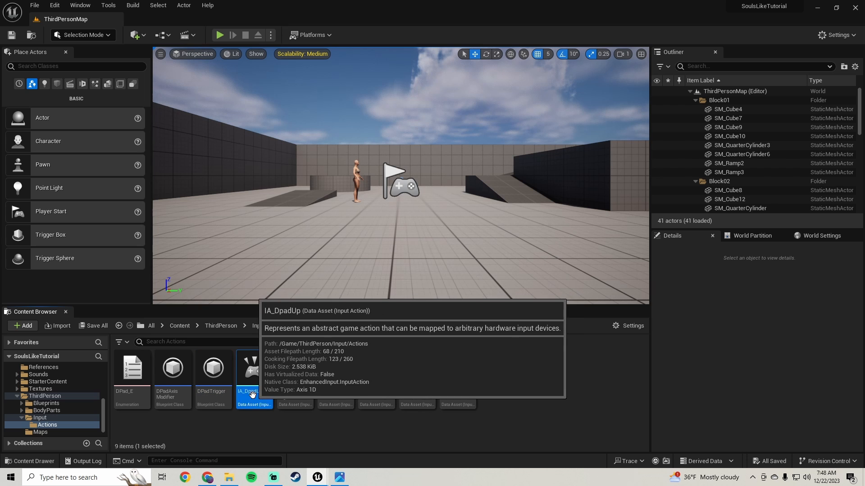
{"action": "left_click", "coordinate": [251, 392]}
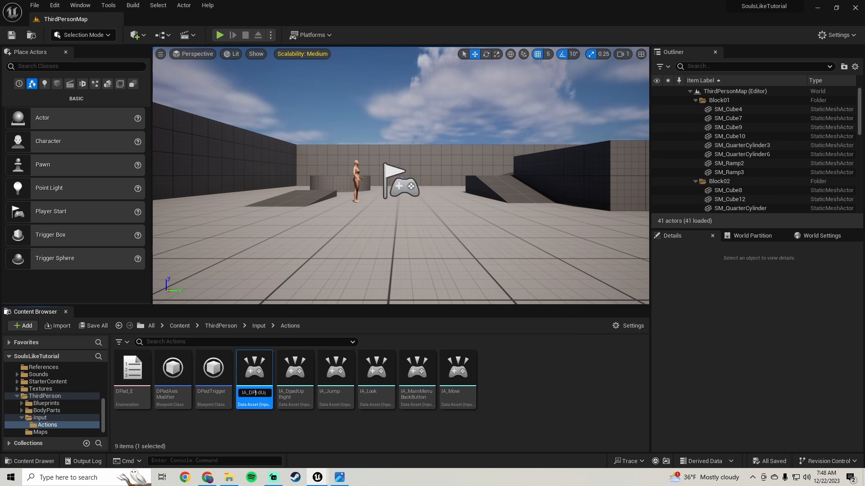
{"action": "left_click", "coordinate": [292, 392]}
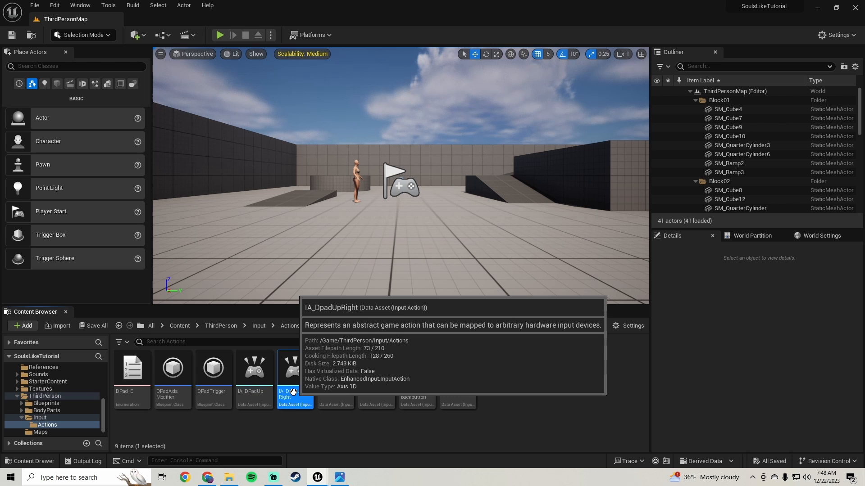
{"action": "left_click", "coordinate": [293, 392]}
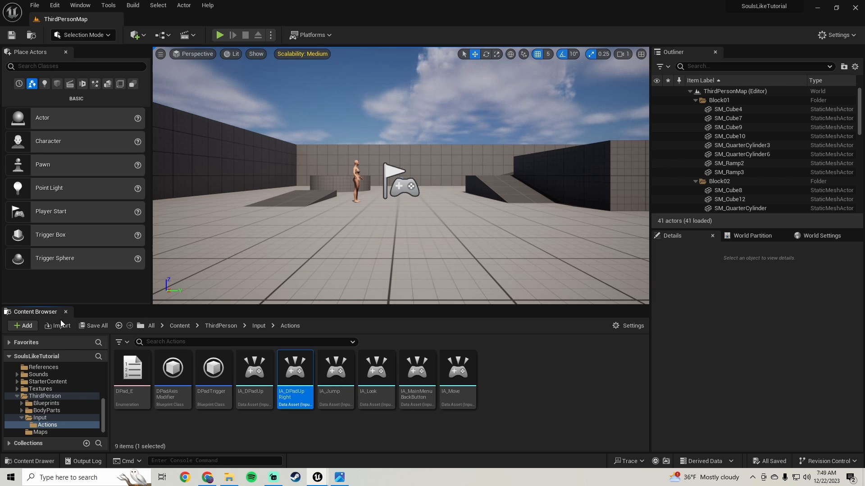
Duplicate the IA_DPadUpRight input action and name the copy IA_DPadRight
{"action": "right_click", "coordinate": [289, 390]}
{"action": "left_click", "coordinate": [348, 241]}
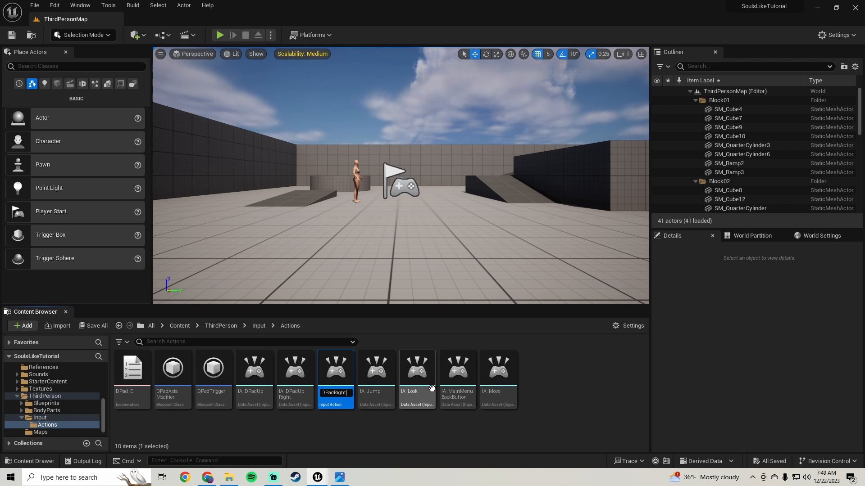
{"action": "type", "text": "IA_DPadRight"}
{"action": "key", "text": "Return"}
Open IA_DPadRight and choose DPAdRight as the DPad Direction of its DPad Trigger
{"action": "double_click", "coordinate": [269, 399]}
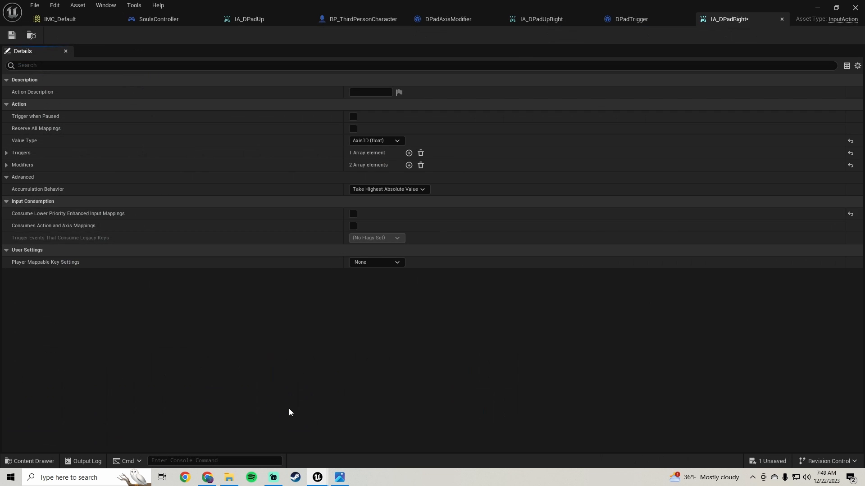
{"action": "left_click", "coordinate": [7, 154]}
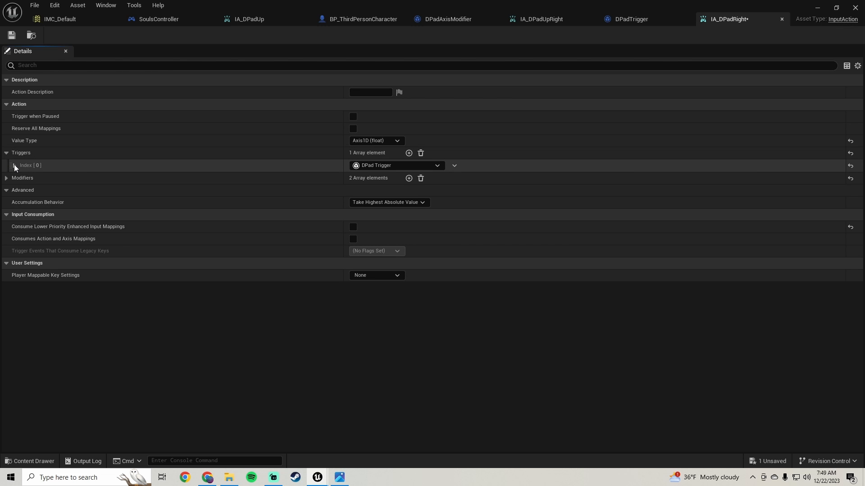
{"action": "left_click", "coordinate": [14, 165]}
{"action": "left_click", "coordinate": [382, 177]}
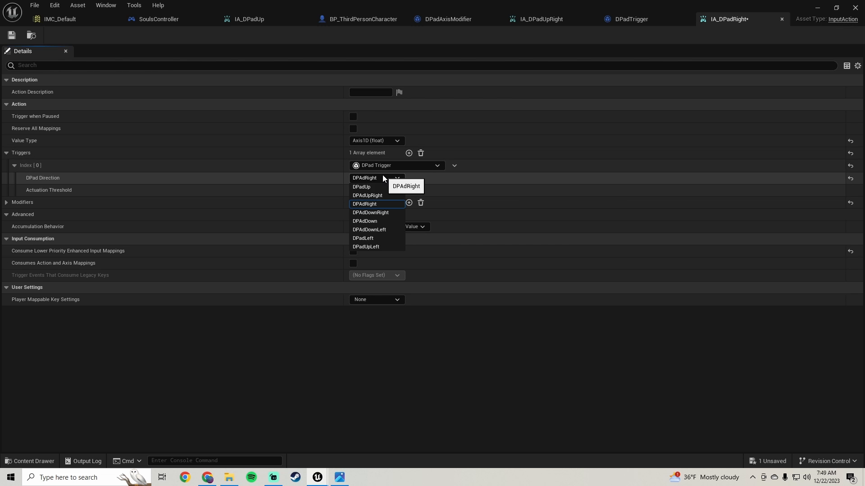
{"action": "left_click", "coordinate": [376, 205]}
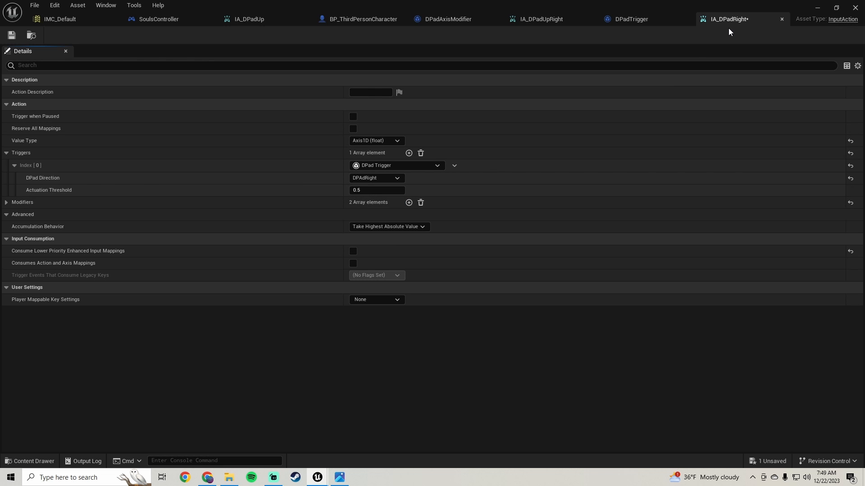
Set the DPad Direction of the DPad Trigger in IA_DPadUpRight to DPAdUpRight
{"action": "left_click", "coordinate": [552, 20]}
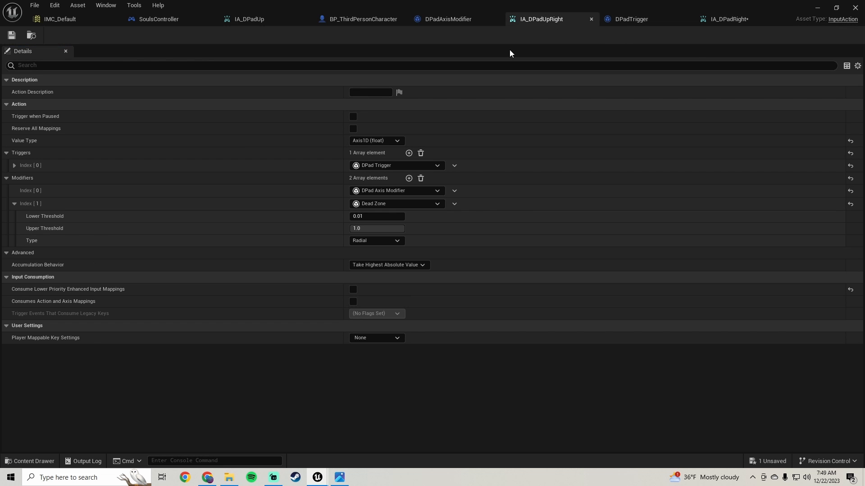
{"action": "left_click", "coordinate": [15, 166]}
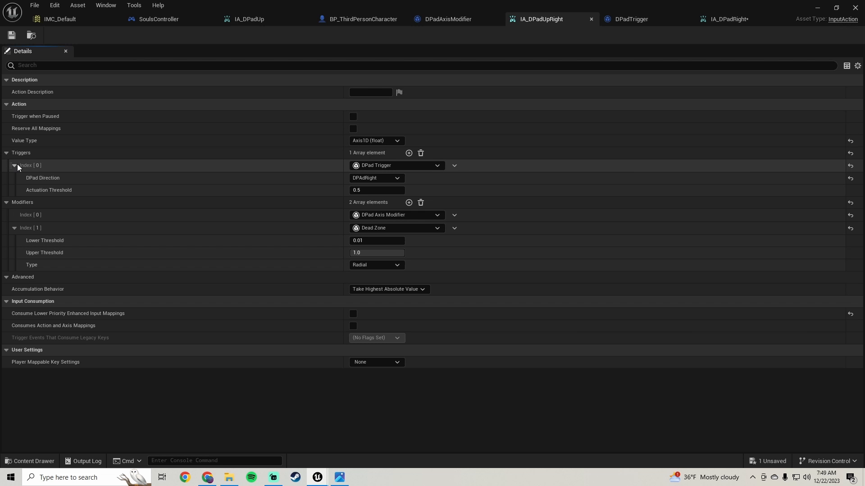
{"action": "left_click", "coordinate": [368, 178]}
{"action": "left_click", "coordinate": [373, 195]}
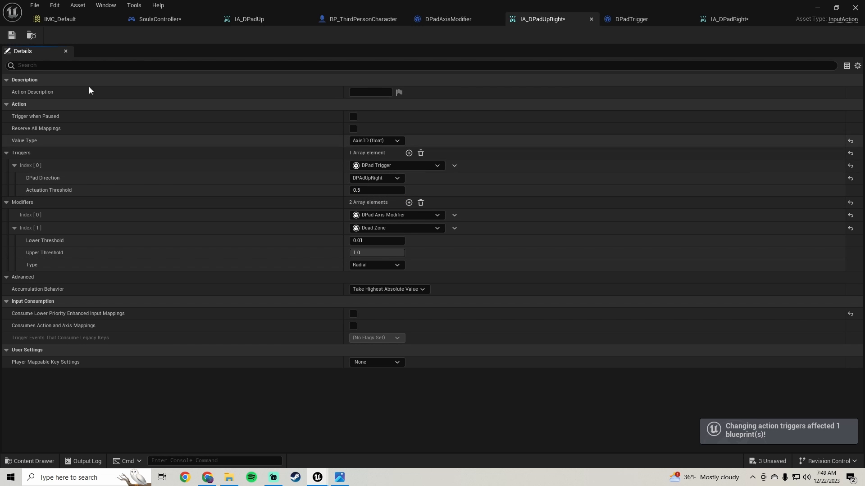
Return to the level editor, play the level to test the corrected D-pad trigger direction, and stop the session
{"action": "left_click", "coordinate": [817, 7]}
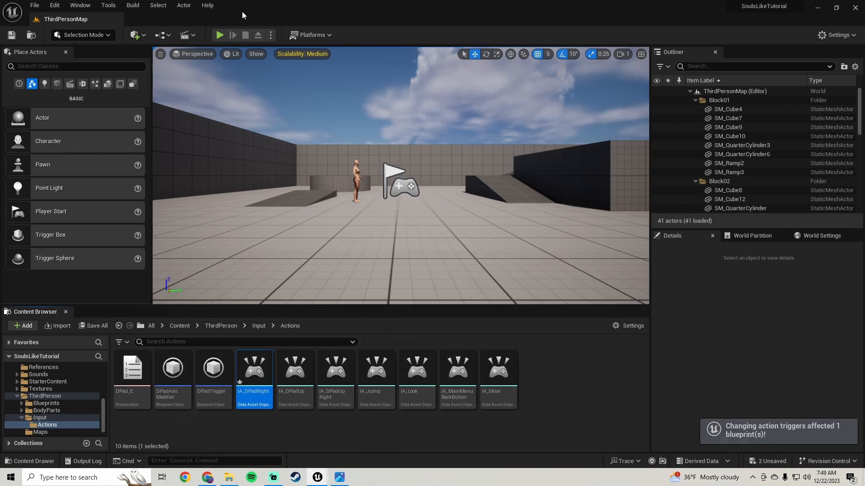
{"action": "left_click", "coordinate": [221, 35]}
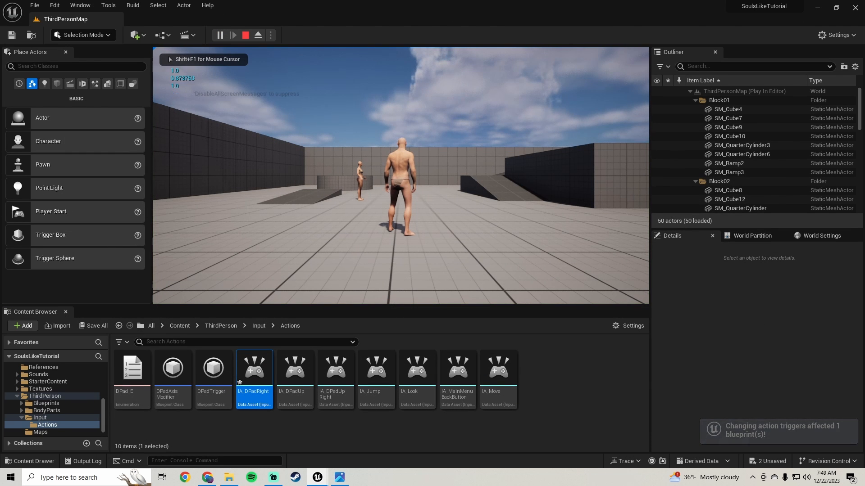
{"action": "key", "text": "Escape"}
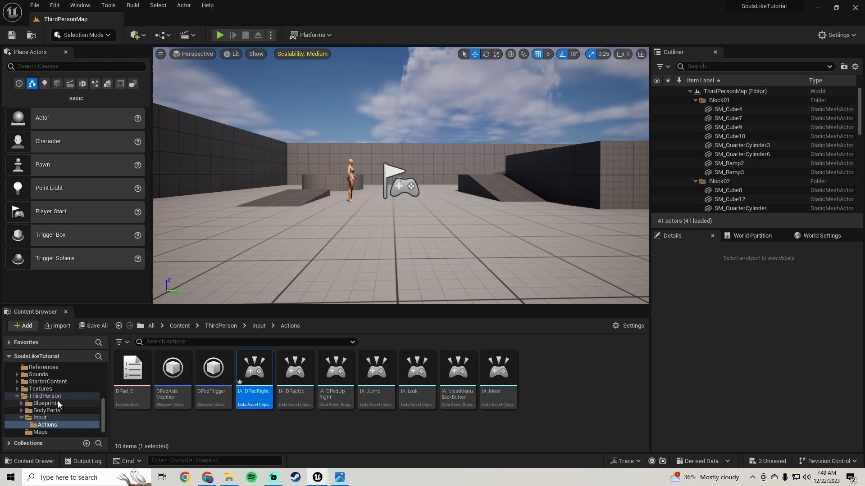
Open IMC_Default from the Input folder and add a mapping for IA_DPadRight
{"action": "scroll", "coordinate": [59, 408], "scroll_direction": "down", "scroll_amount": 1}
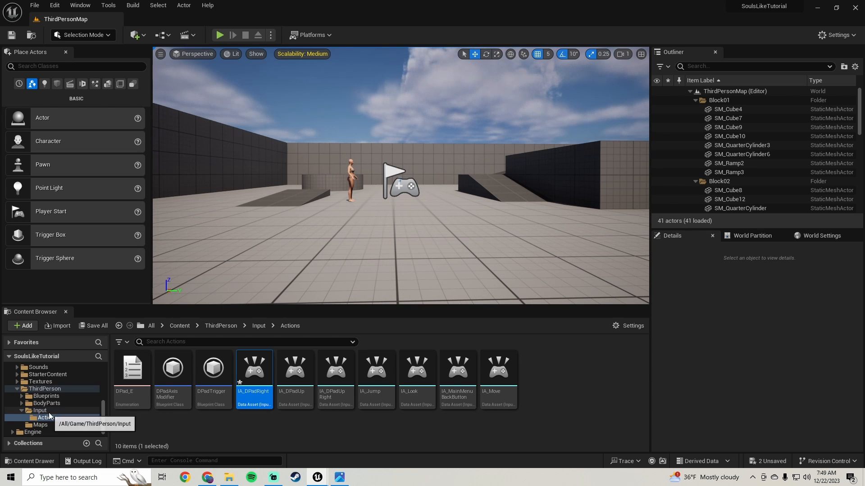
{"action": "left_click", "coordinate": [42, 411]}
{"action": "double_click", "coordinate": [180, 406]}
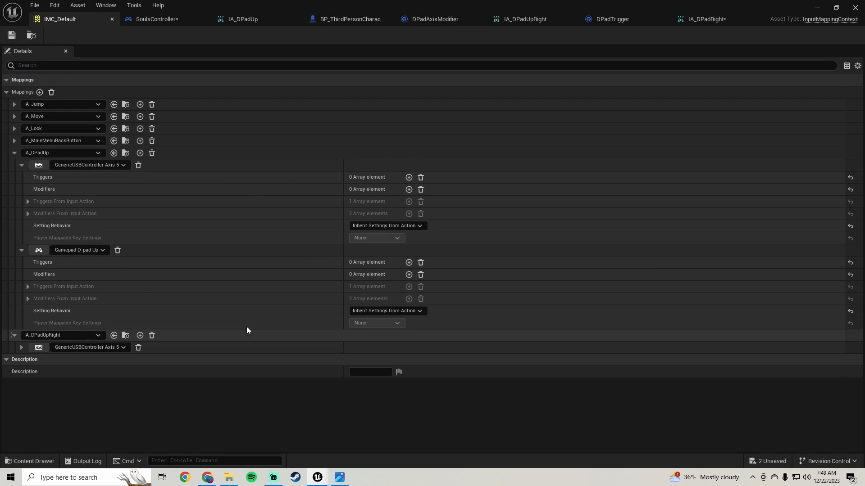
{"action": "left_click", "coordinate": [14, 153]}
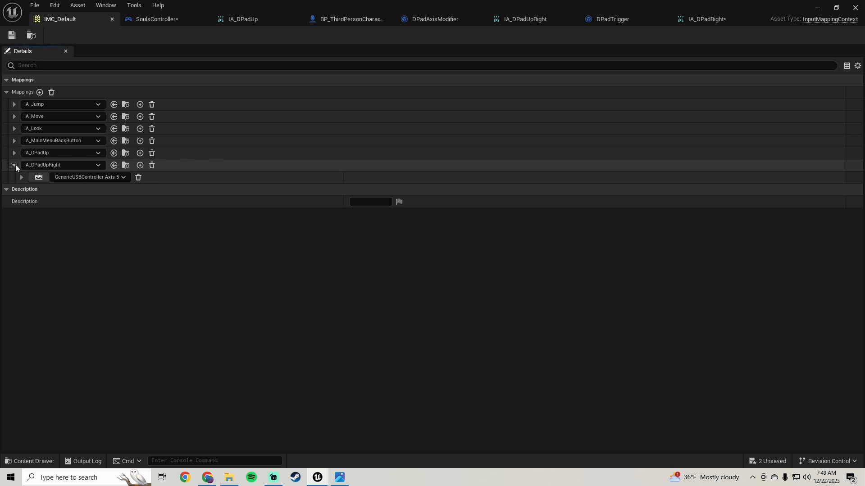
{"action": "left_click", "coordinate": [16, 165]}
{"action": "left_click", "coordinate": [39, 92]}
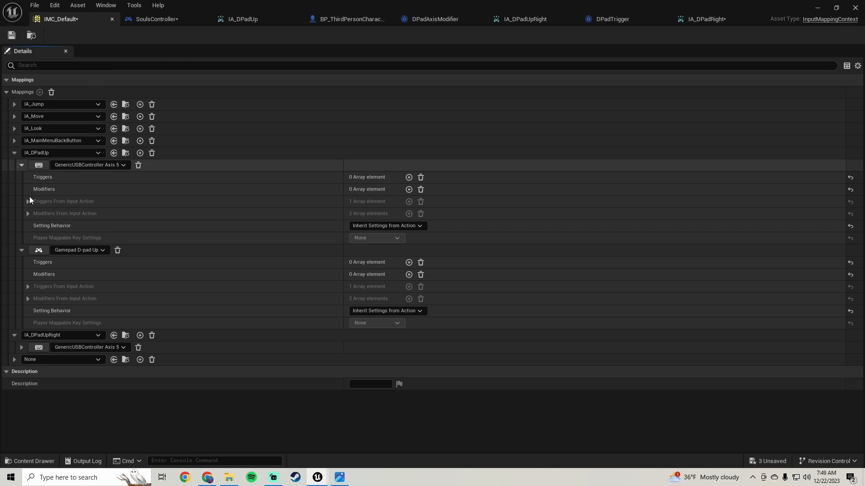
{"action": "left_click", "coordinate": [14, 153]}
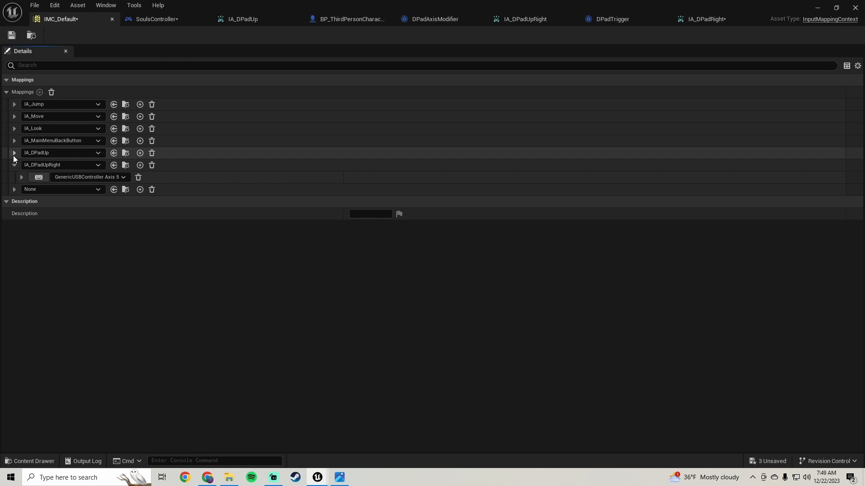
{"action": "left_click", "coordinate": [90, 189]}
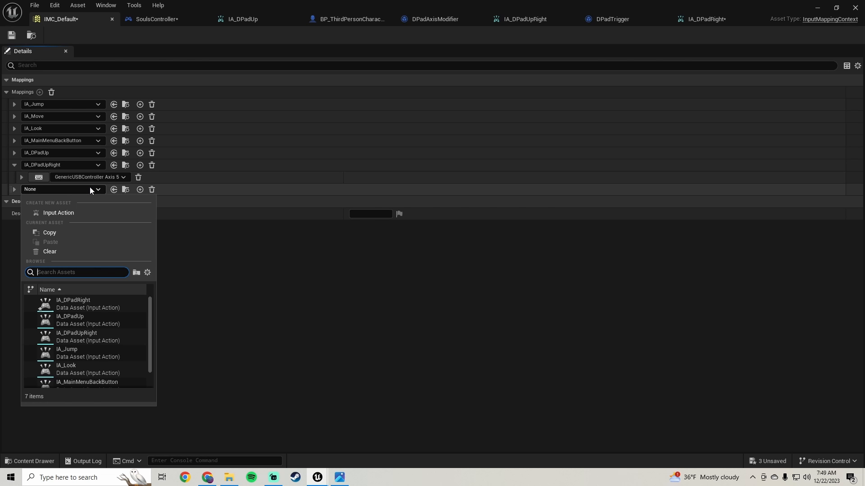
{"action": "left_click", "coordinate": [87, 301]}
Bind the IA_DPadRight mapping to GenericUSBController Axis 5
{"action": "left_click", "coordinate": [15, 154]}
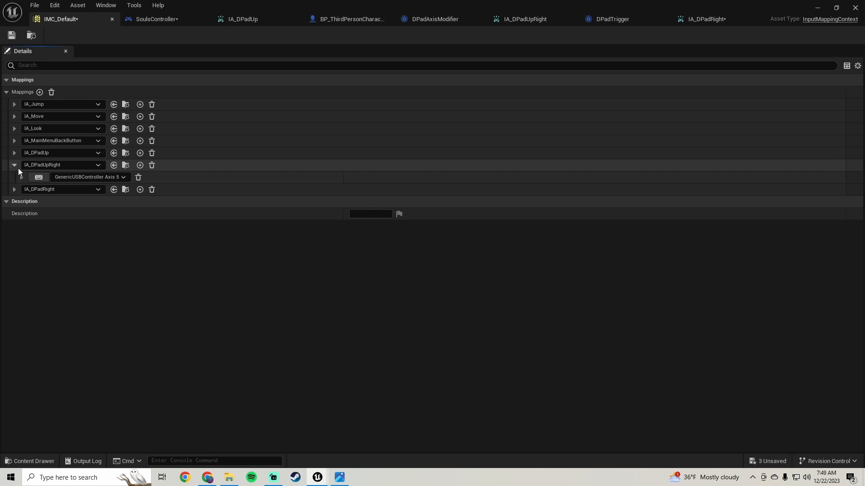
{"action": "left_click", "coordinate": [15, 189]}
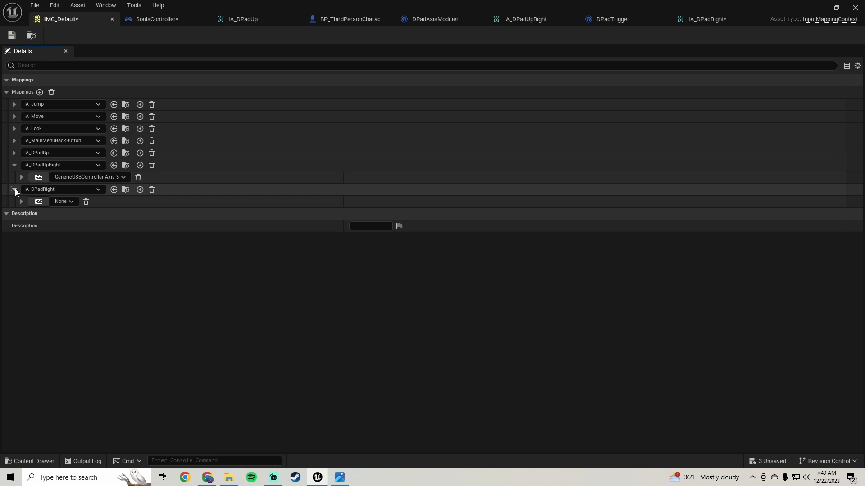
{"action": "left_click", "coordinate": [64, 202]}
{"action": "left_click", "coordinate": [55, 327]}
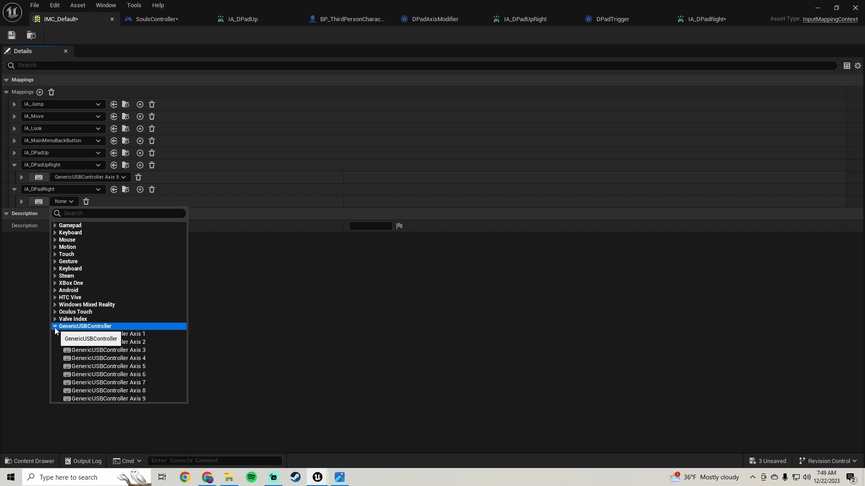
{"action": "left_click", "coordinate": [140, 366]}
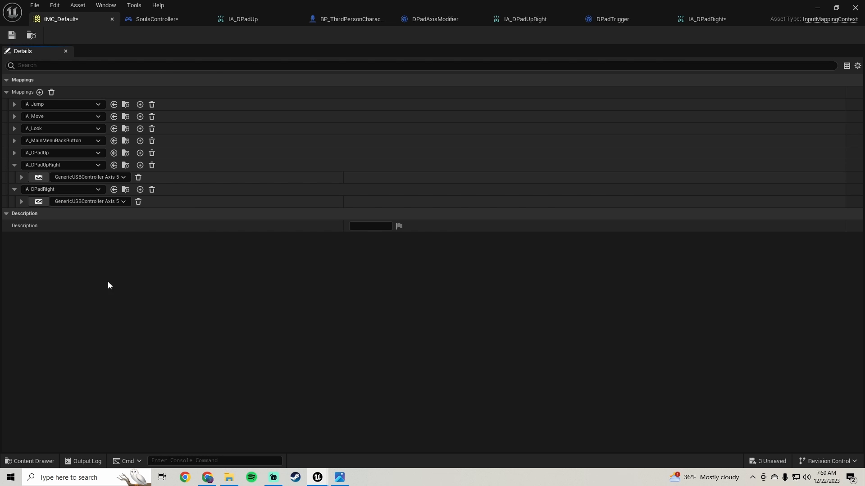
{"action": "left_click", "coordinate": [22, 201]}
{"action": "left_click", "coordinate": [22, 201]}
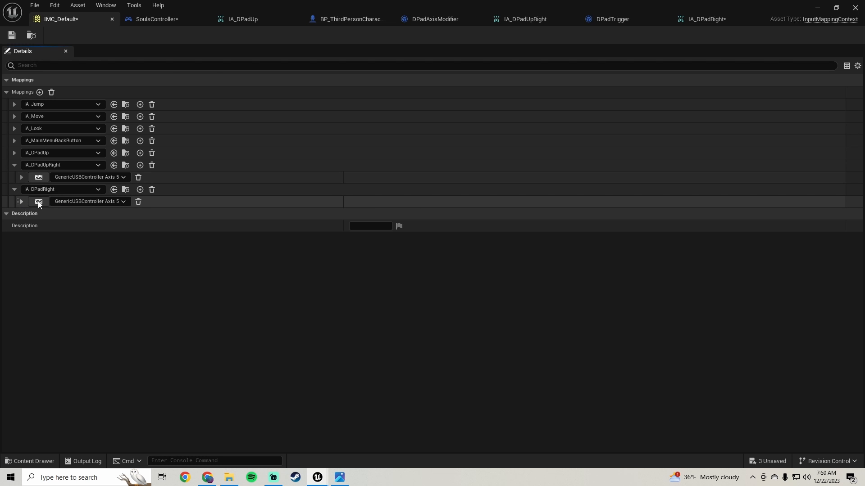
Add a second binding, Gamepad D-pad Right, to the IA_DPadRight mapping, save IMC_Default and return to the level editor
{"action": "left_click", "coordinate": [140, 189]}
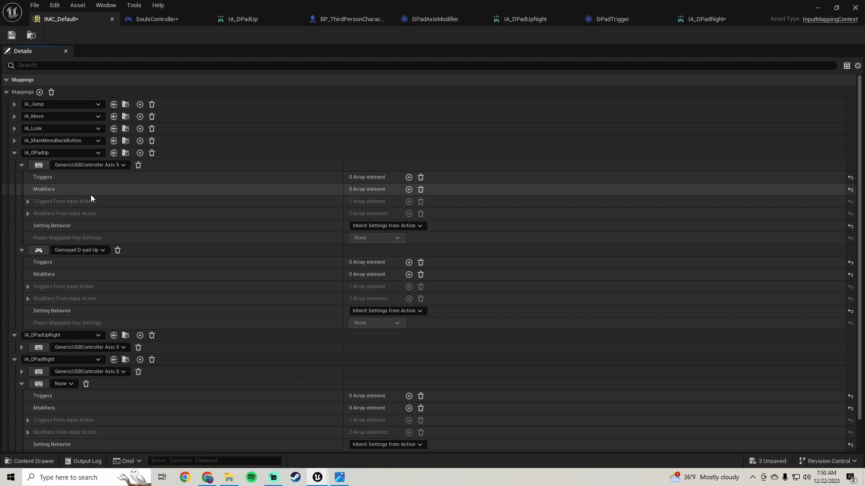
{"action": "left_click", "coordinate": [14, 153]}
{"action": "left_click", "coordinate": [14, 165]}
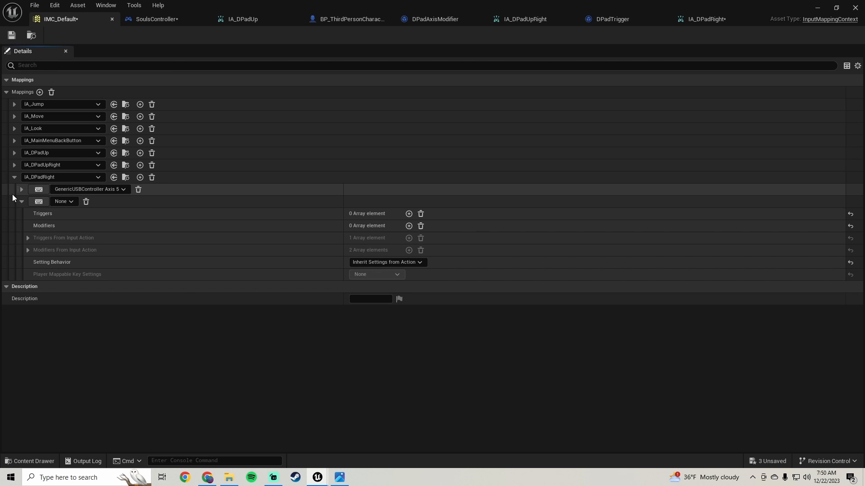
{"action": "left_click", "coordinate": [71, 204]}
{"action": "left_click", "coordinate": [55, 226]}
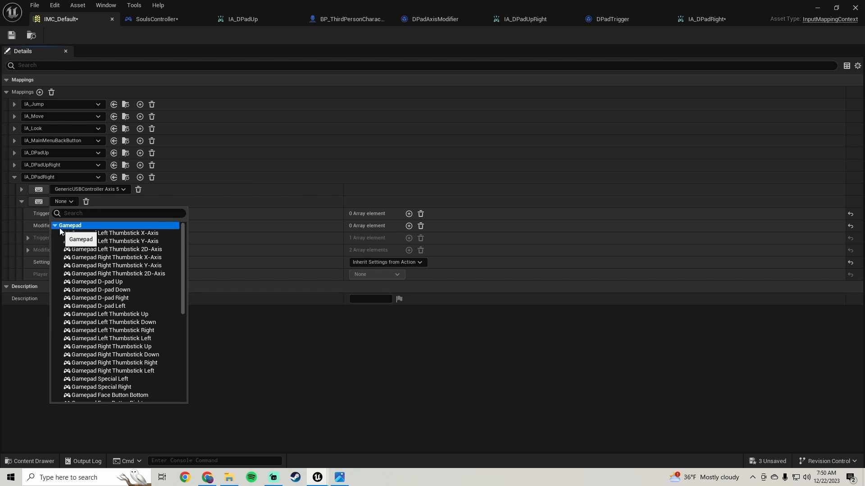
{"action": "left_click", "coordinate": [114, 300]}
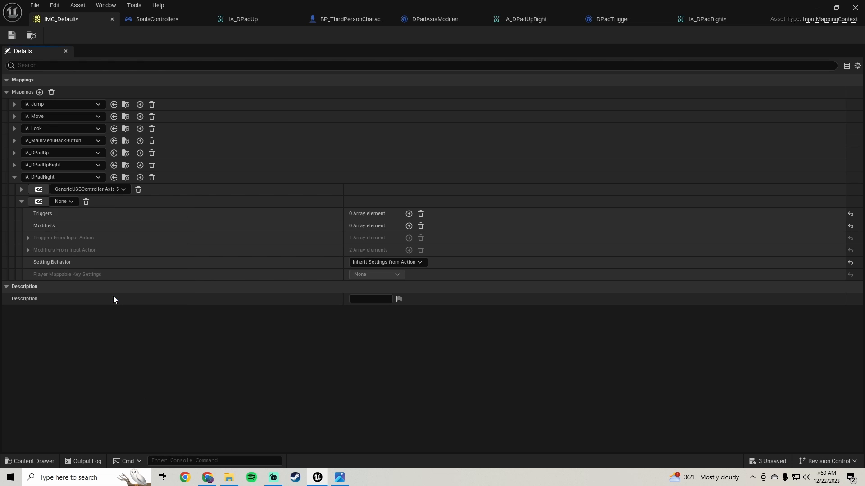
{"action": "left_click", "coordinate": [12, 36]}
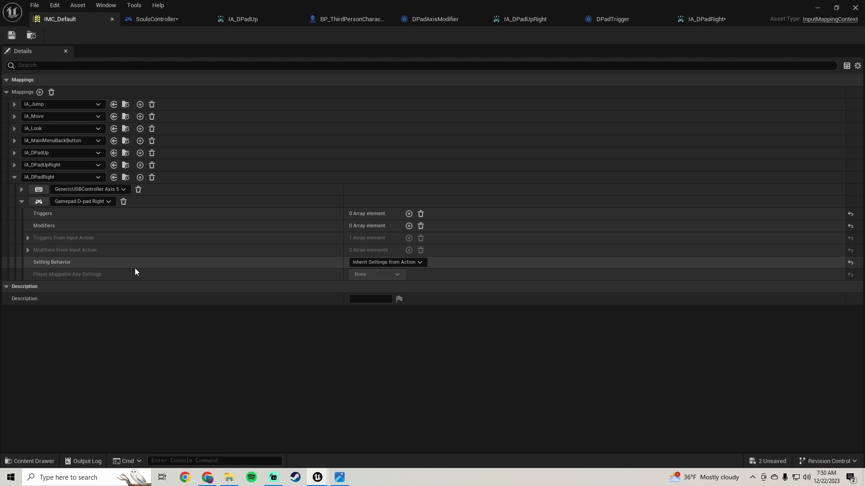
{"action": "left_click", "coordinate": [815, 7]}
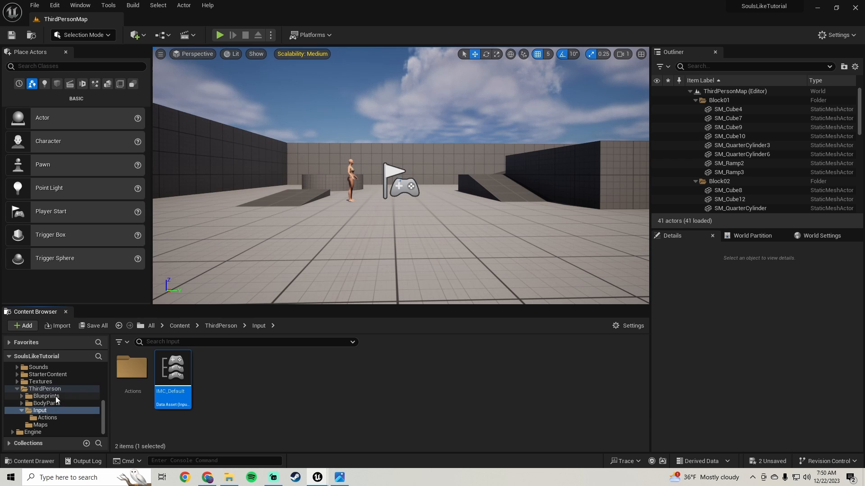
Open the SoulsController blueprint from the ThirdPerson Blueprints folder
{"action": "left_click", "coordinate": [45, 389]}
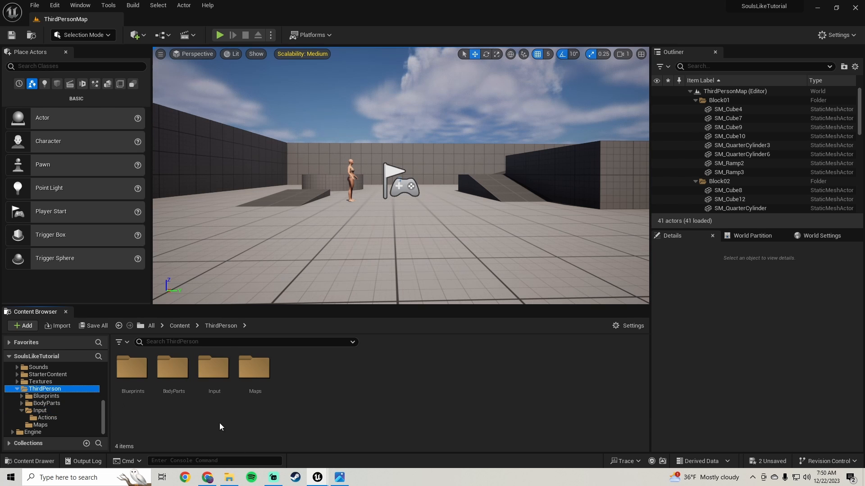
{"action": "double_click", "coordinate": [208, 384]}
{"action": "left_click", "coordinate": [119, 326]}
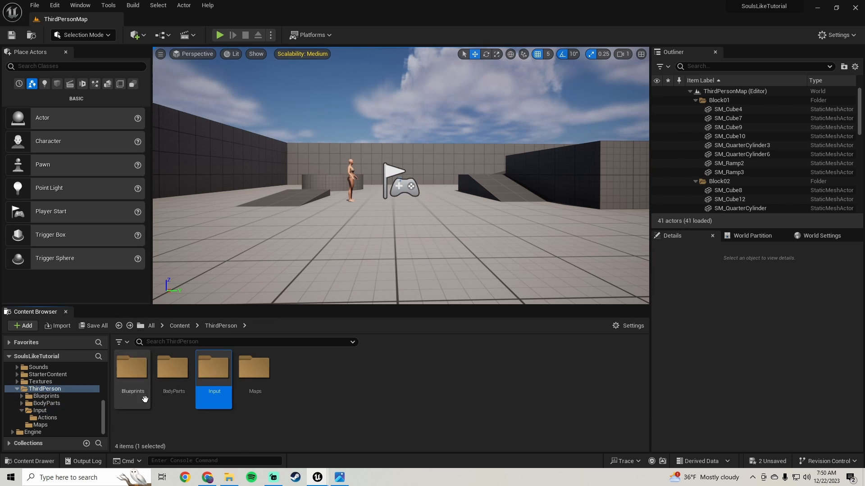
{"action": "double_click", "coordinate": [135, 374]}
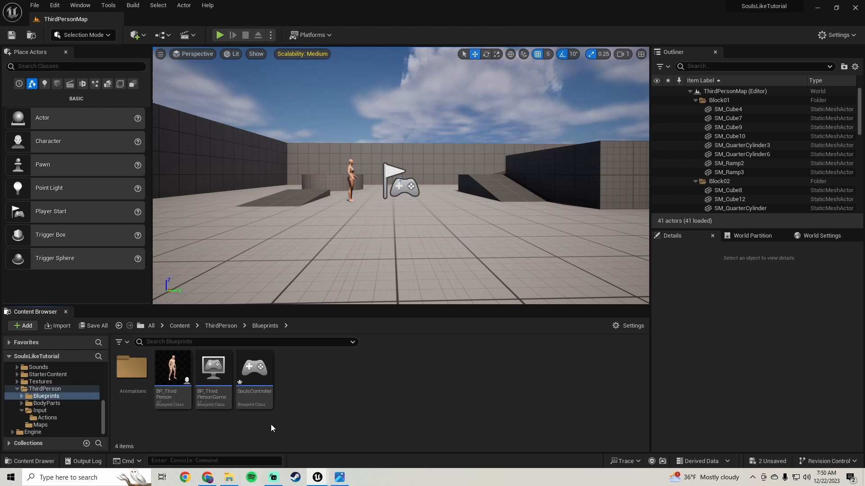
{"action": "double_click", "coordinate": [264, 393]}
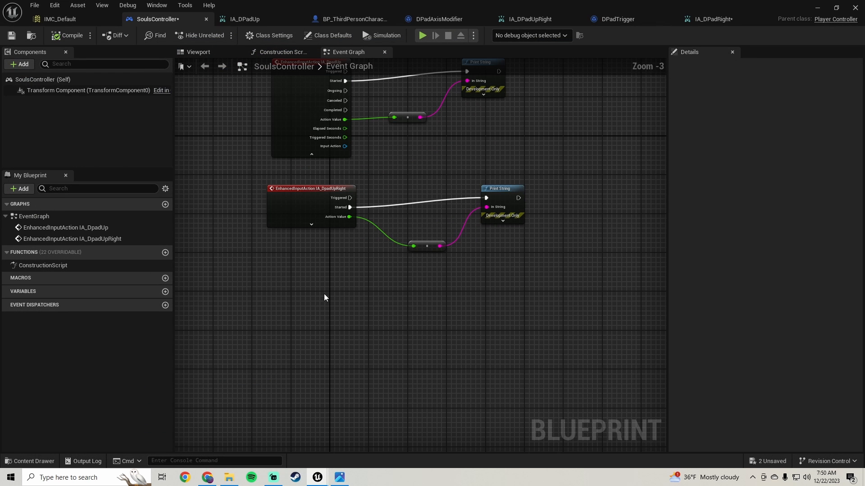
Straighten the wiring of the IA_DPadUp and IA_DPadUpRight events by realigning their Print String and conversion nodes
{"action": "left_click_drag", "start_coordinate": [558, 283], "coordinate": [430, 199]}
{"action": "left_click_drag", "start_coordinate": [498, 189], "coordinate": [483, 199]}
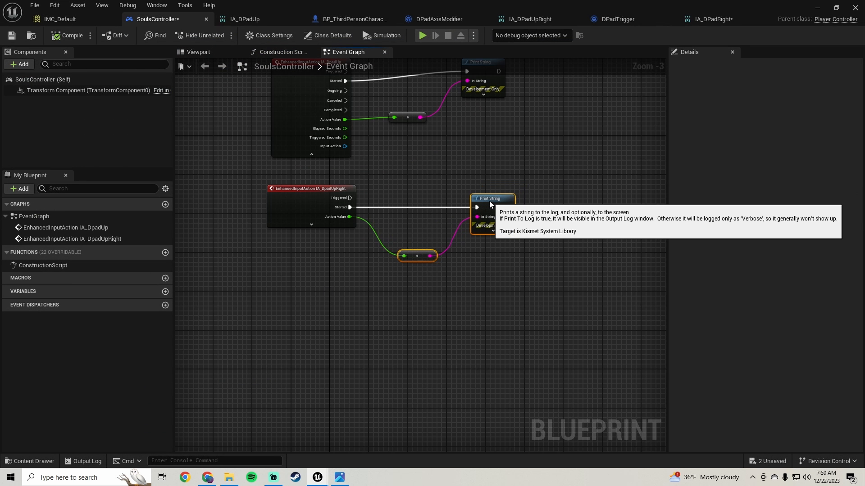
{"action": "right_click_drag", "start_coordinate": [418, 186], "coordinate": [419, 231]}
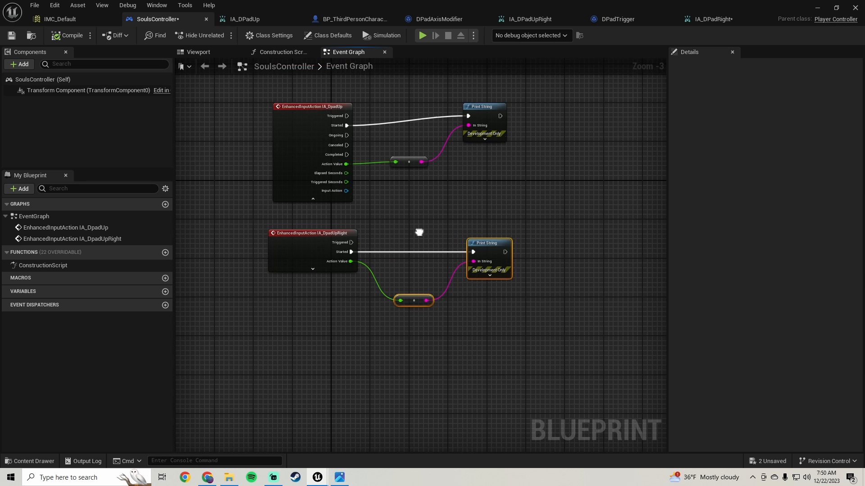
{"action": "left_click_drag", "start_coordinate": [518, 196], "coordinate": [462, 146]}
{"action": "left_click_drag", "start_coordinate": [494, 105], "coordinate": [485, 115]}
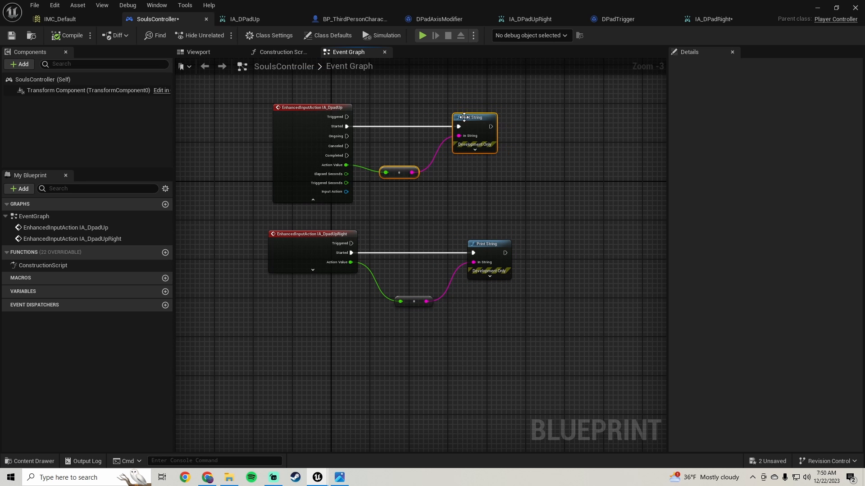
{"action": "left_click", "coordinate": [485, 118]}
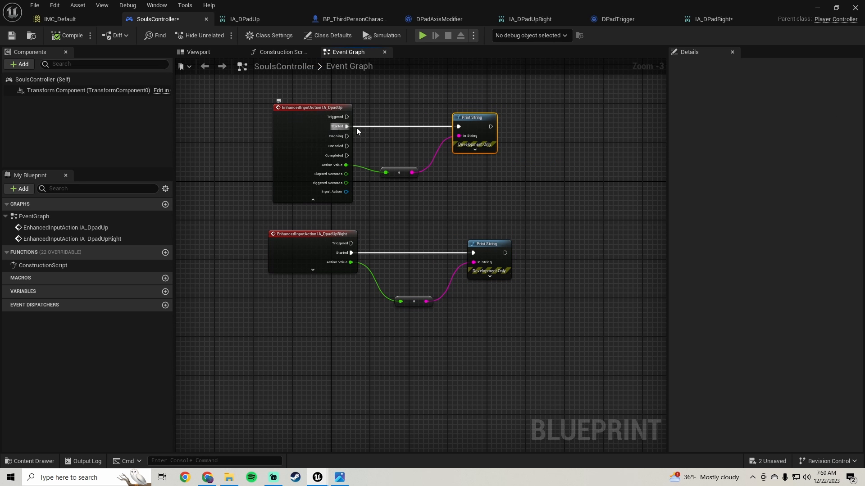
{"action": "scroll", "coordinate": [334, 305], "scroll_direction": "up", "scroll_amount": 1}
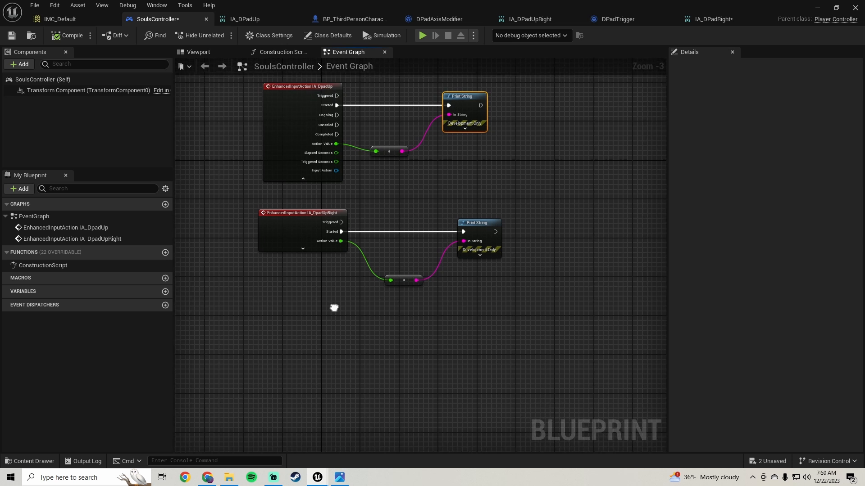
{"action": "left_click_drag", "start_coordinate": [386, 274], "coordinate": [376, 240]}
Add an IA_DPadRight enhanced action event below the IA_DPadUpRight event and expand its pins
{"action": "right_click_drag", "start_coordinate": [298, 309], "coordinate": [357, 266]}
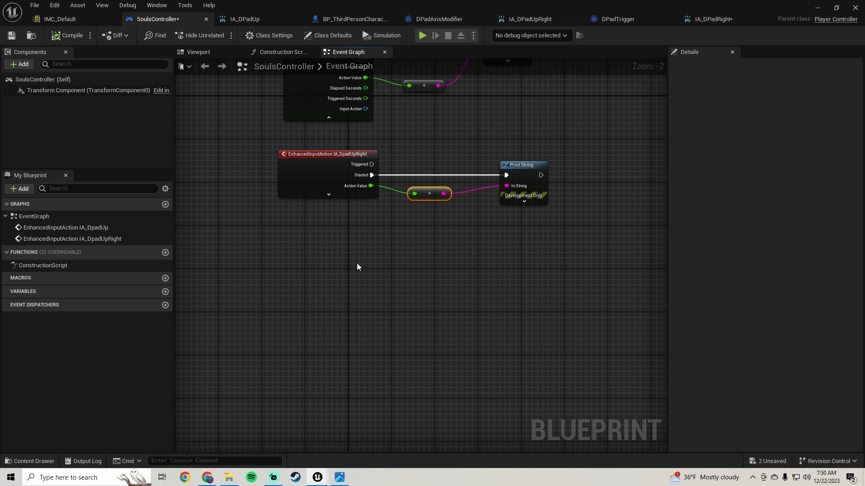
{"action": "right_click", "coordinate": [290, 273]}
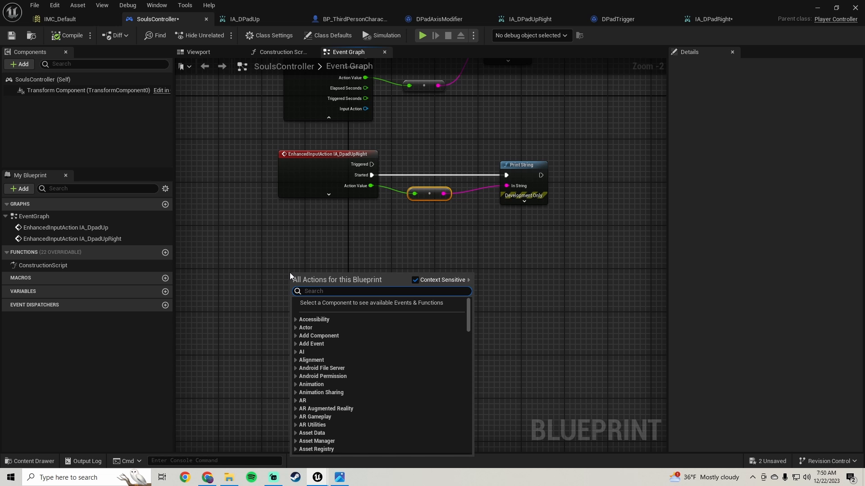
{"action": "type", "text": "dpad right"}
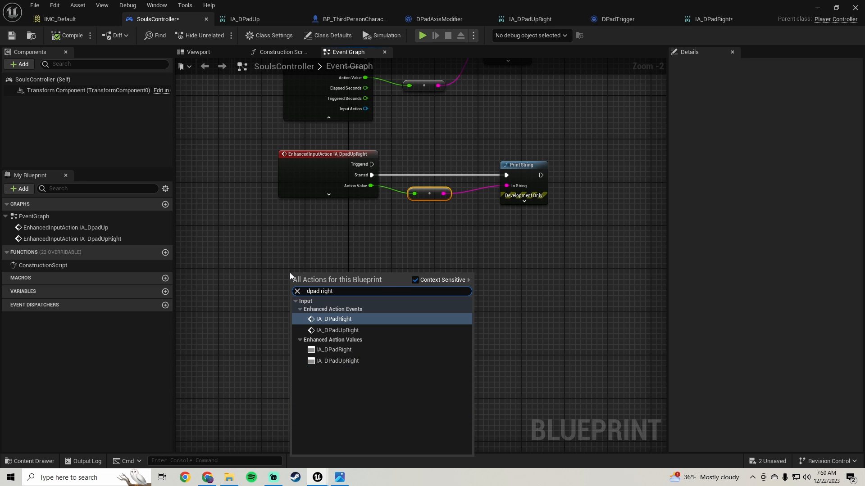
{"action": "left_click", "coordinate": [332, 319]}
{"action": "right_click_drag", "start_coordinate": [336, 303], "coordinate": [233, 305]}
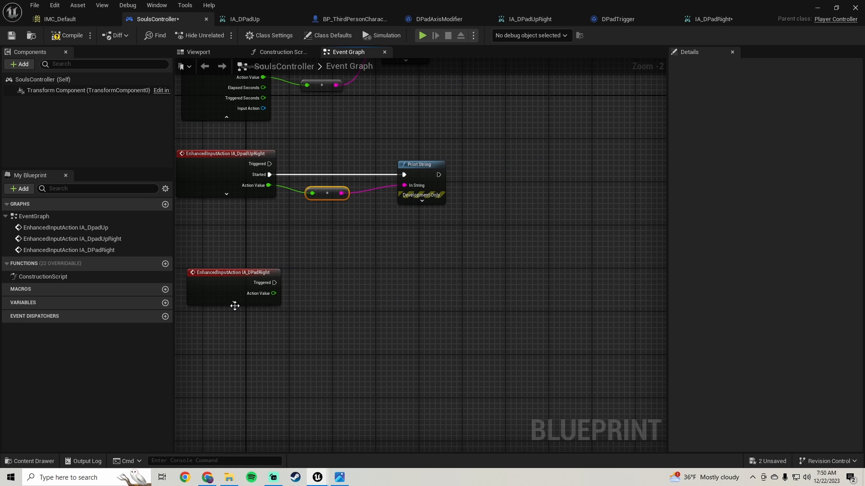
{"action": "left_click", "coordinate": [267, 303]}
Copy the Print String and conversion nodes to the IA_DPadRight event, wiring Started to Print String and Action Value to the conversion
{"action": "right_click_drag", "start_coordinate": [367, 301], "coordinate": [435, 233]}
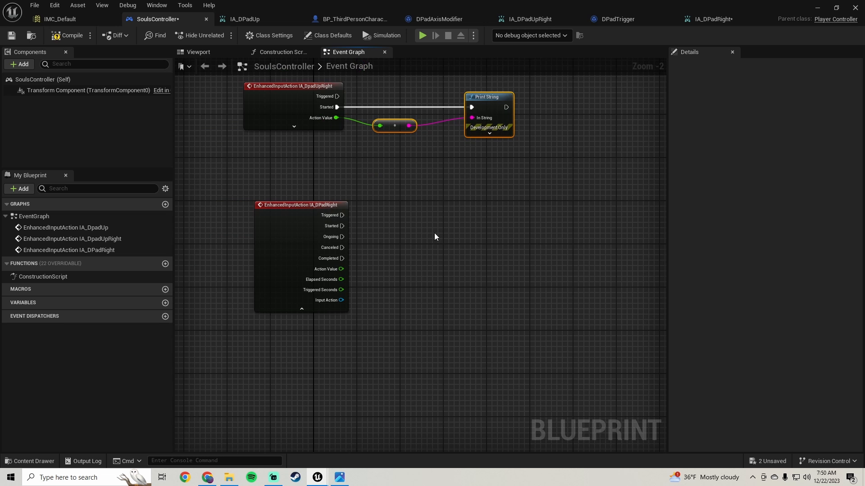
{"action": "key", "text": "ctrl+v"}
{"action": "mouse_move", "coordinate": [498, 231]}
{"action": "left_mouse_down"}
{"action": "mouse_move", "coordinate": [341, 229]}
{"action": "mouse_move", "coordinate": [503, 216]}
{"action": "left_mouse_up"}
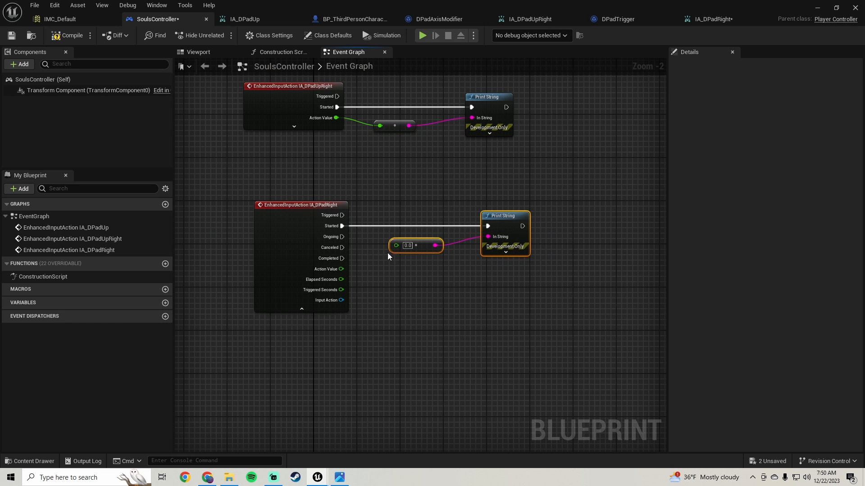
{"action": "left_click_drag", "start_coordinate": [397, 246], "coordinate": [342, 269]}
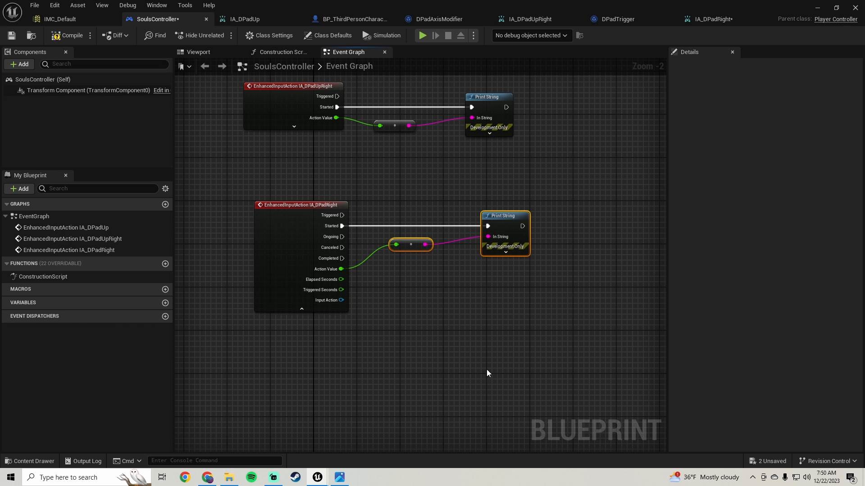
Collapse the IA_DPadRight event, move its node group up under the IA_DPadUpRight group, and compile SoulsController
{"action": "left_click_drag", "start_coordinate": [487, 373], "coordinate": [296, 177]}
{"action": "left_click", "coordinate": [302, 309]}
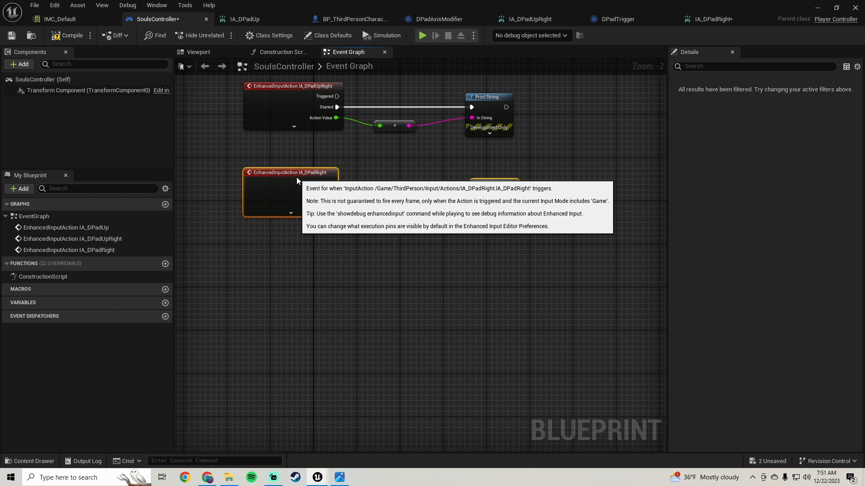
{"action": "left_click", "coordinate": [68, 36]}
Return to the level editor, play the level to test the IA_DPadRight input, and stop the session
{"action": "left_click", "coordinate": [817, 7]}
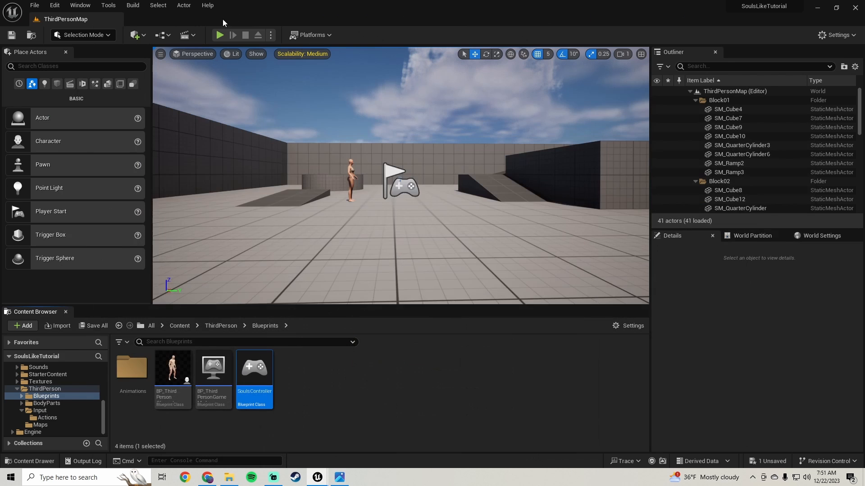
{"action": "left_click", "coordinate": [220, 35]}
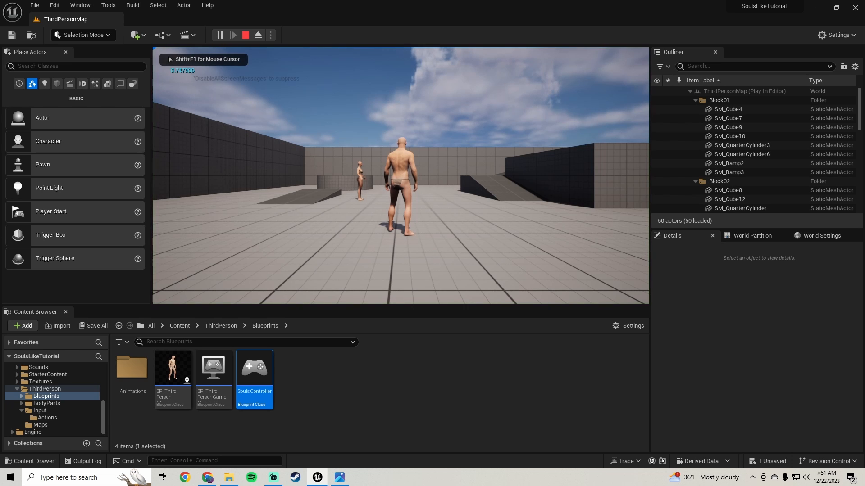
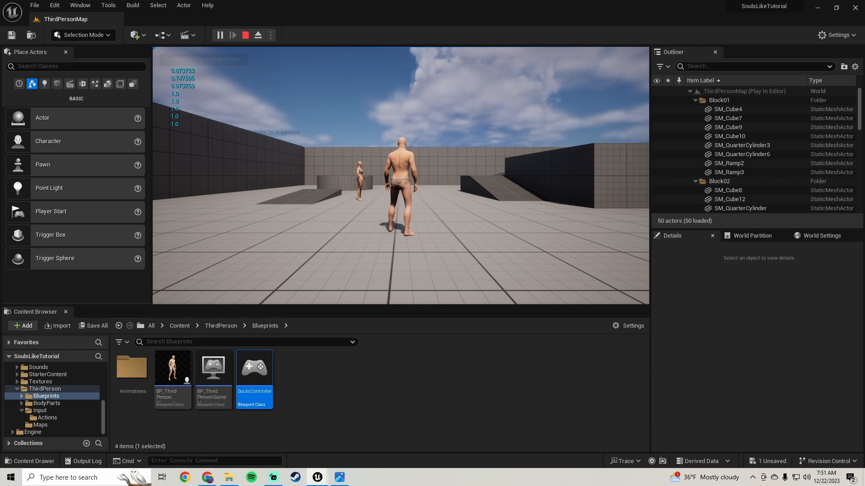
{"action": "key", "text": "Escape"}
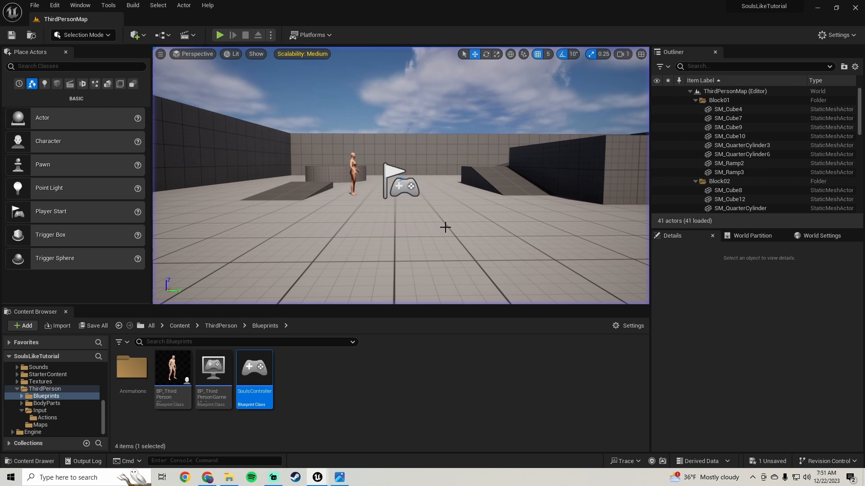
Close the reference screenshot of the trigger graph and bring the SoulsController editor window back
{"action": "left_click", "coordinate": [340, 476]}
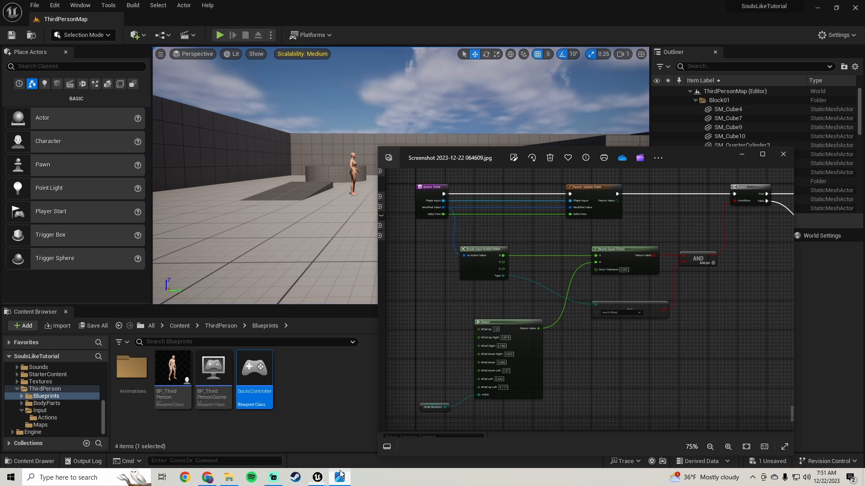
{"action": "left_click", "coordinate": [783, 155]}
{"action": "mouse_move", "coordinate": [318, 477]}
{"action": "left_click", "coordinate": [361, 447]}
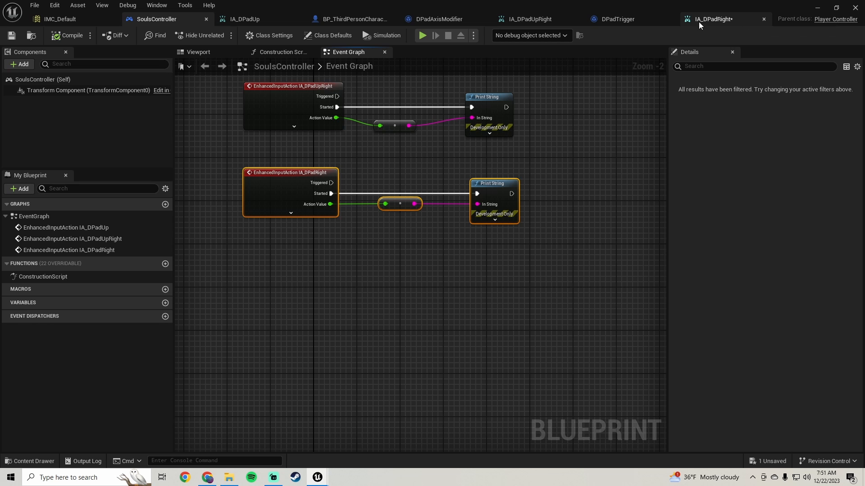
Close the IA_DPadRight, DPadTrigger, IA_DPadUpRight, DPadAxisModifier, BP_ThirdPersonCharacter and IA_DPadUp editors, keeping IMC_Default and SoulsController open
{"action": "left_click", "coordinate": [763, 19]}
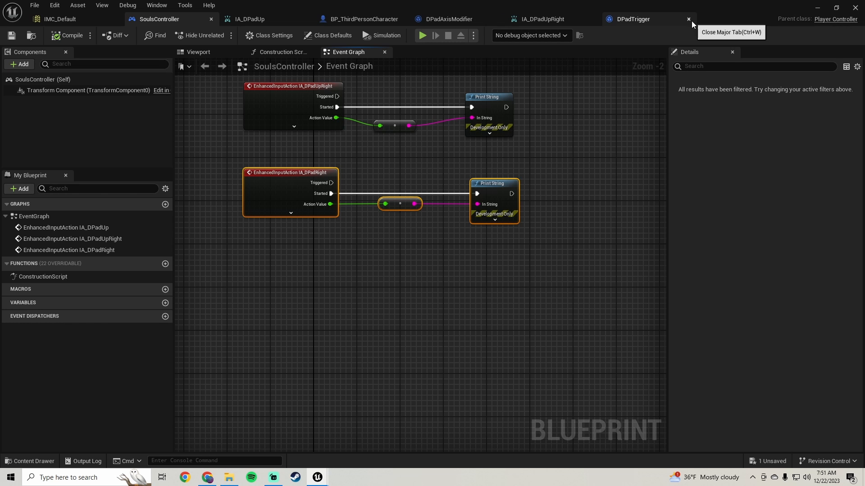
{"action": "left_click", "coordinate": [690, 20]}
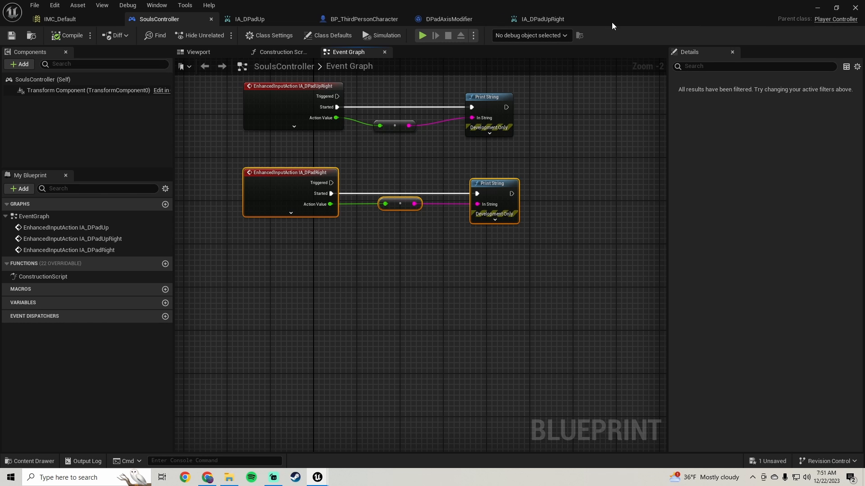
{"action": "left_click", "coordinate": [497, 18]}
{"action": "left_click", "coordinate": [403, 19]}
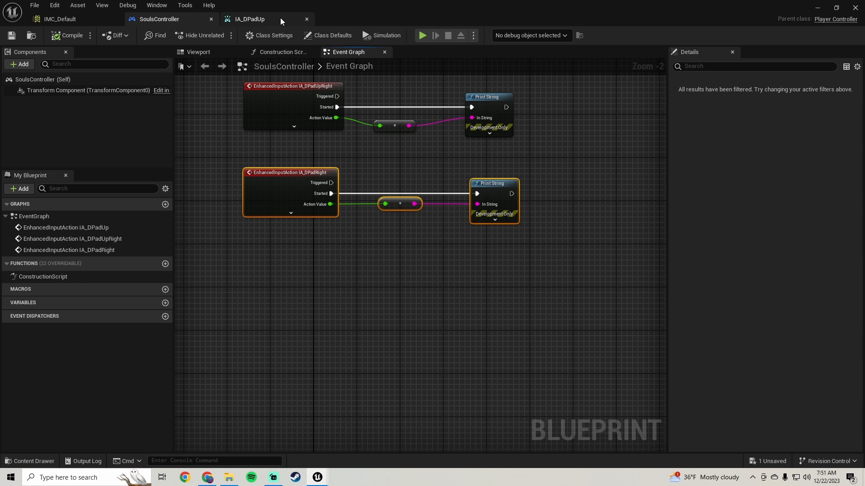
{"action": "left_click", "coordinate": [307, 18]}
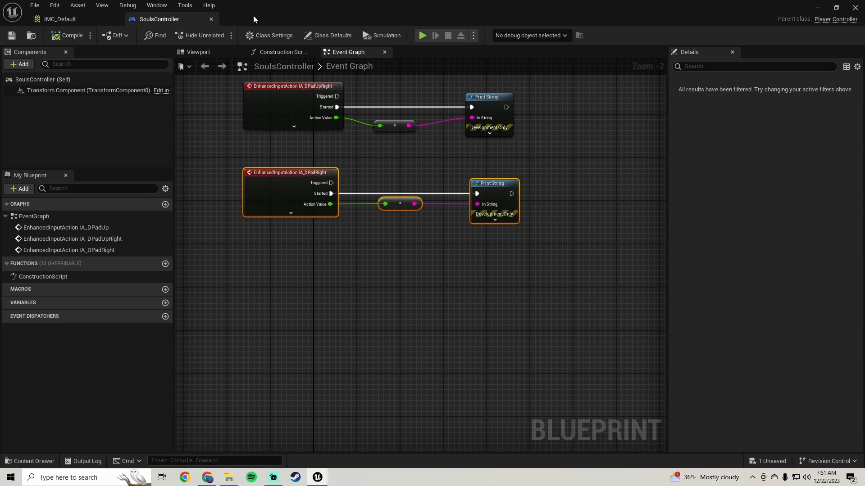
Return to the level editor and save the unsaved IA_DPadRight asset
{"action": "left_click", "coordinate": [816, 7]}
{"action": "left_click", "coordinate": [94, 325]}
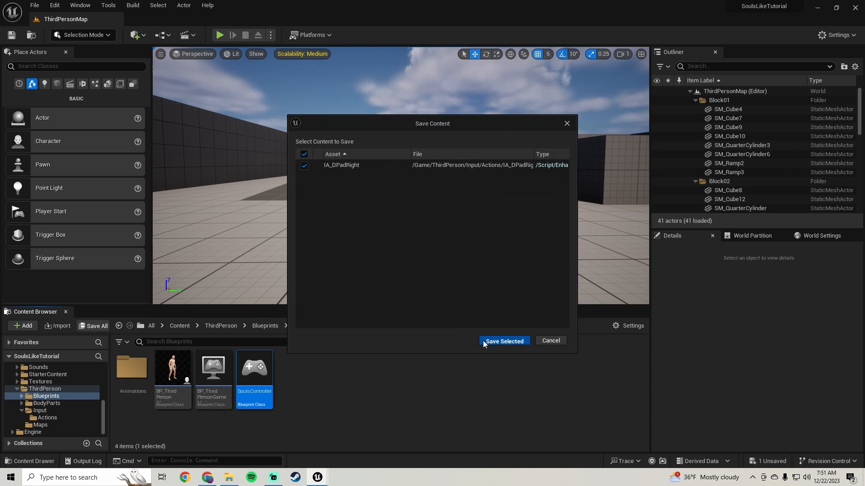
{"action": "left_click", "coordinate": [484, 343]}
In the Input Actions folder, duplicate IA_DPadRight and name the copy IA_DPadDownRight
{"action": "left_click", "coordinate": [45, 389]}
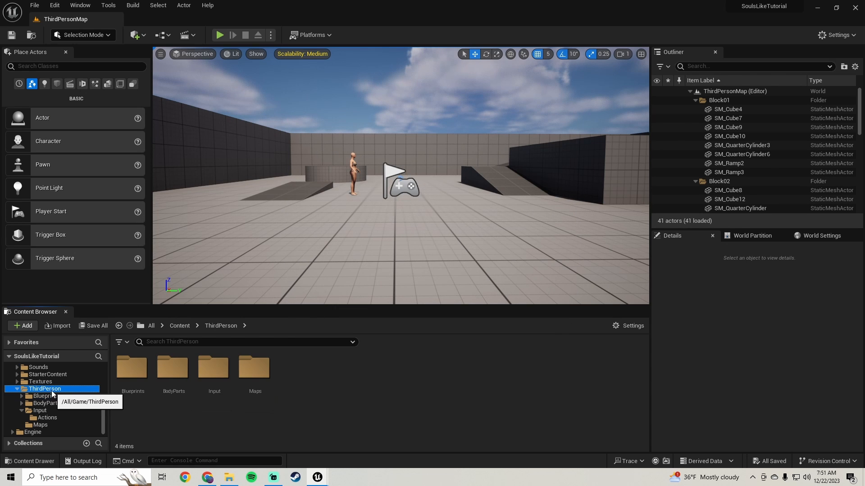
{"action": "double_click", "coordinate": [218, 383]}
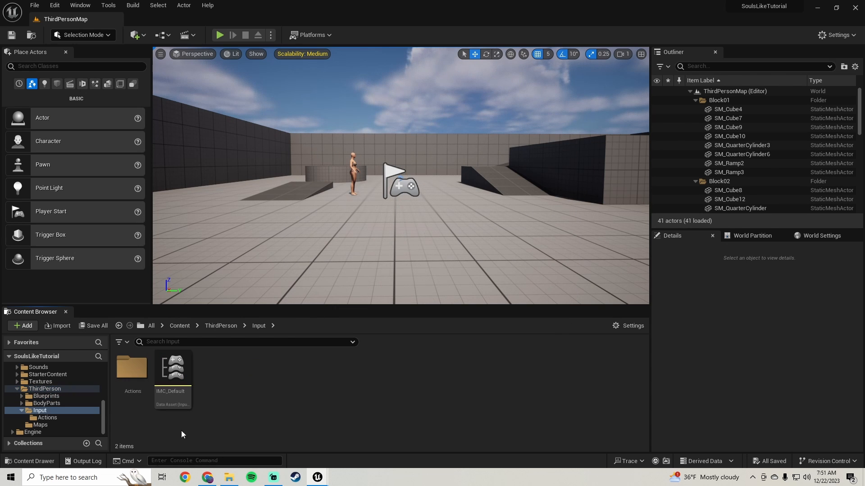
{"action": "double_click", "coordinate": [132, 369]}
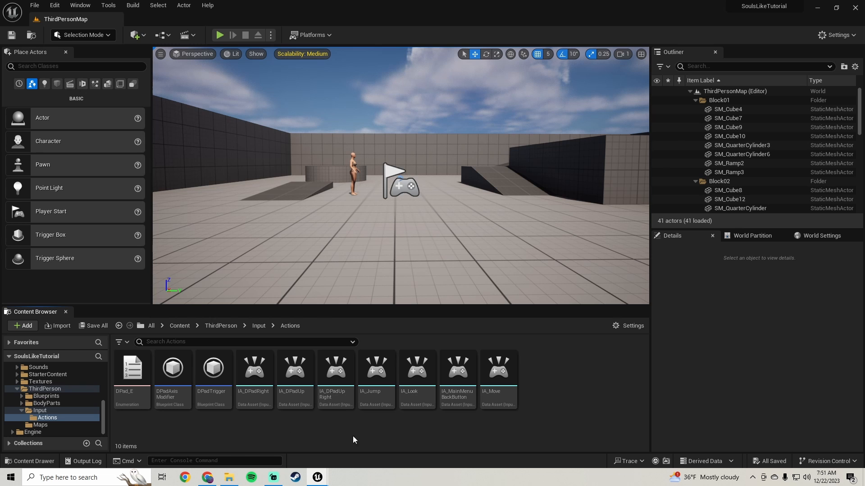
{"action": "left_click", "coordinate": [376, 383]}
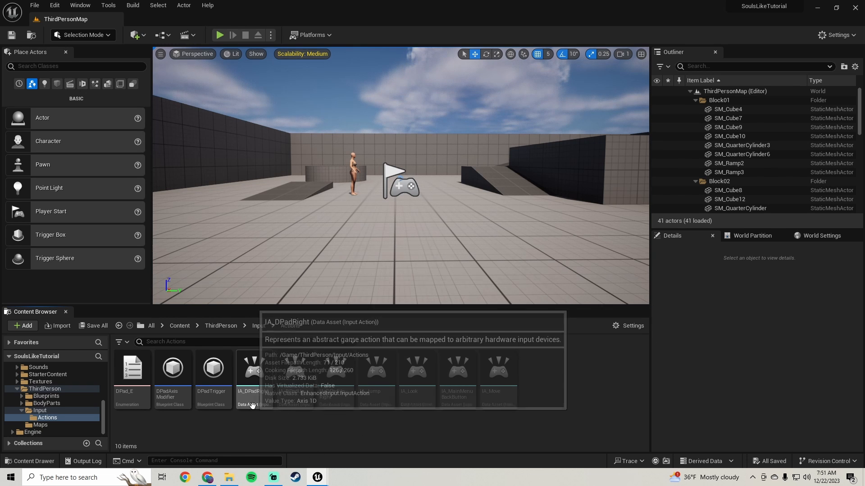
{"action": "right_click", "coordinate": [269, 361]}
{"action": "left_click", "coordinate": [292, 235]}
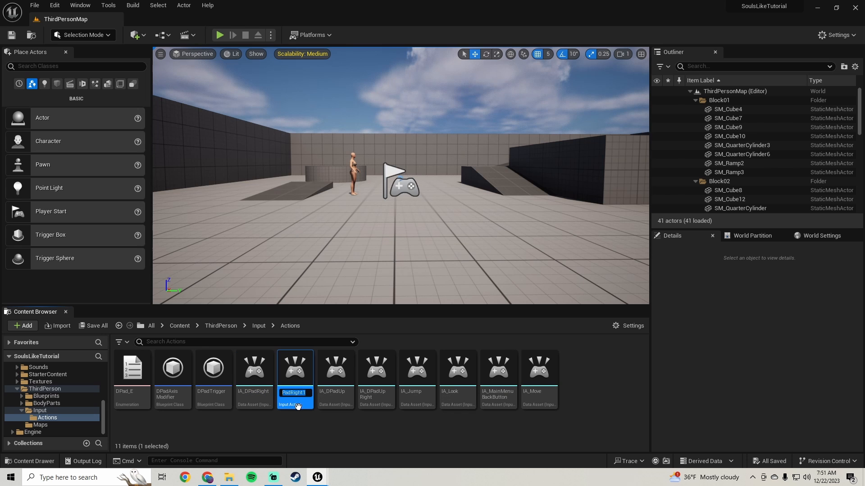
{"action": "left_click_drag", "start_coordinate": [293, 392], "coordinate": [393, 388]}
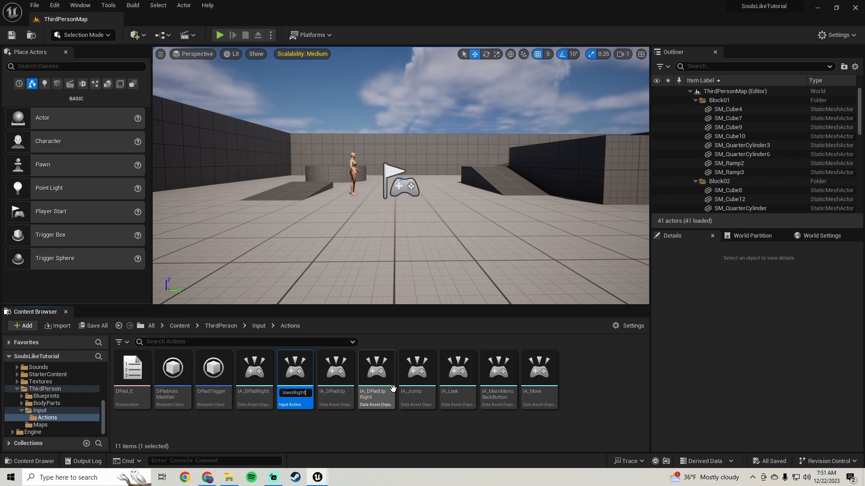
{"action": "type", "text": "DownRight"}
{"action": "key", "text": "Return"}
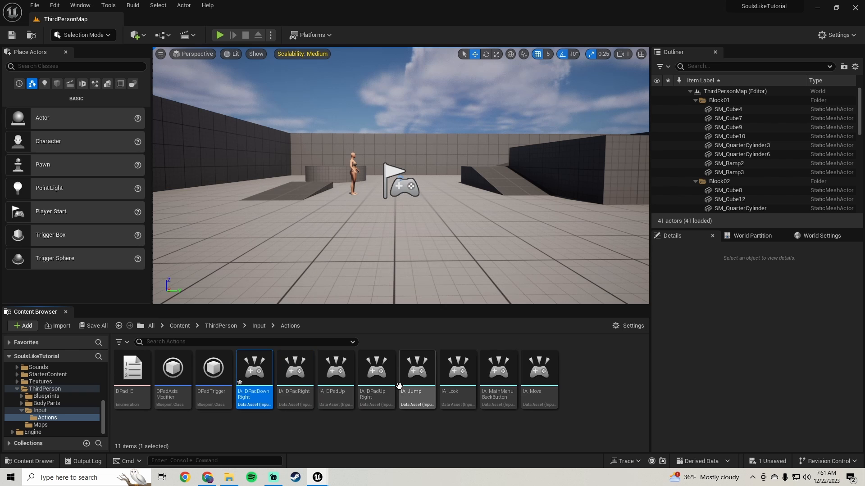
Open IA_DPadDownRight and set its DPad Trigger's DPad Direction to DPAdDownRight
{"action": "double_click", "coordinate": [247, 376]}
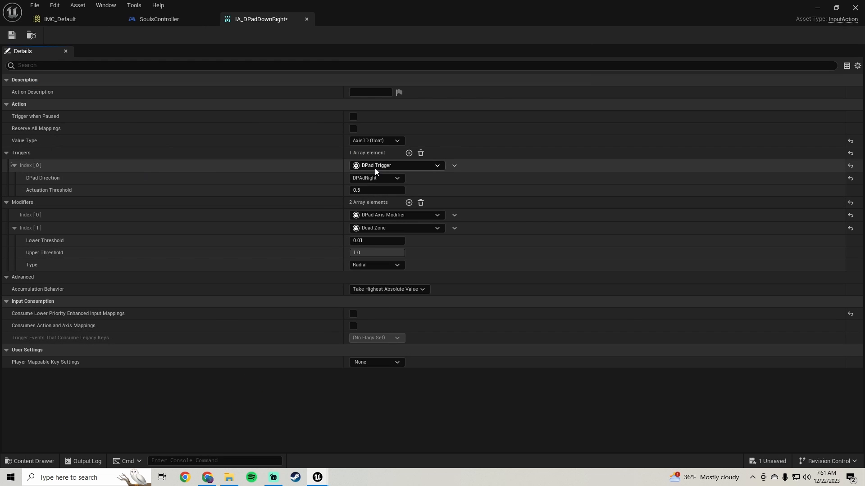
{"action": "left_click", "coordinate": [379, 179]}
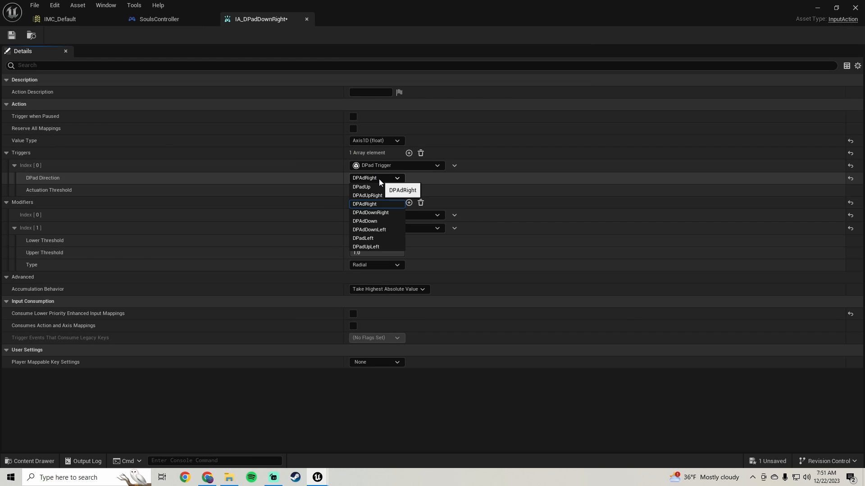
{"action": "left_click", "coordinate": [370, 213]}
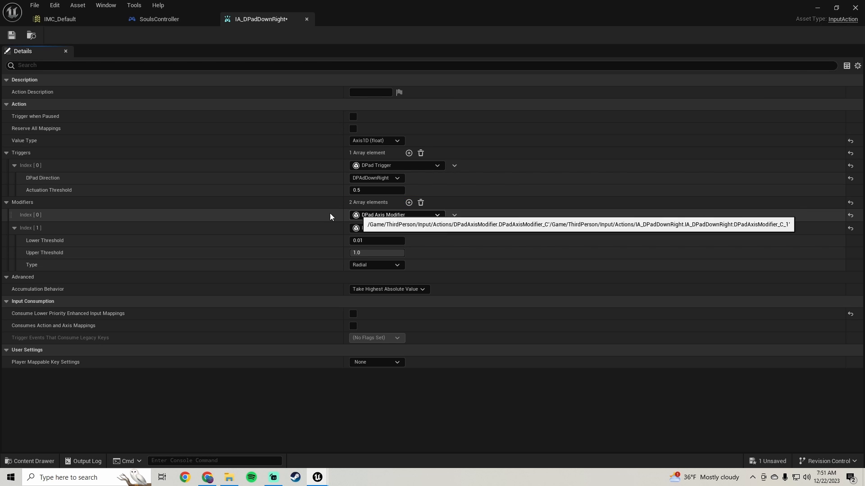
Open the DPad_E enumeration in the Actions folder and correct the second and third enumerator names to DPadUpRight and DPadRight
{"action": "left_click", "coordinate": [819, 11]}
{"action": "double_click", "coordinate": [126, 396]}
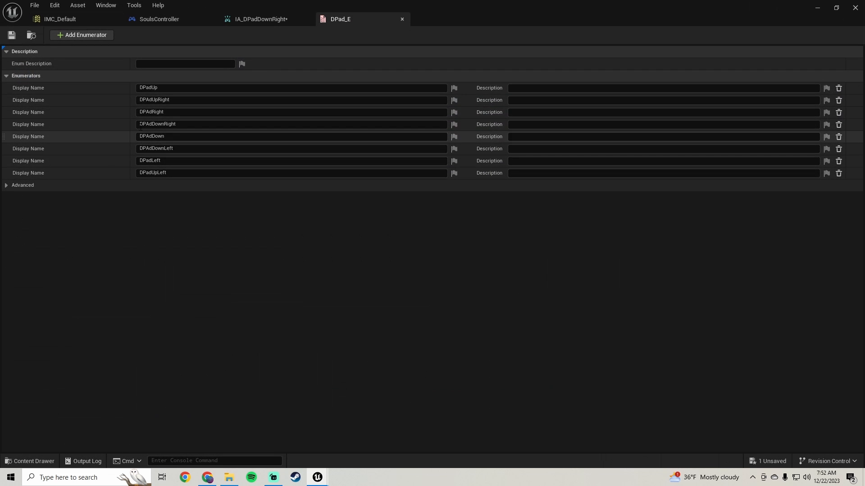
{"action": "left_click", "coordinate": [153, 100]}
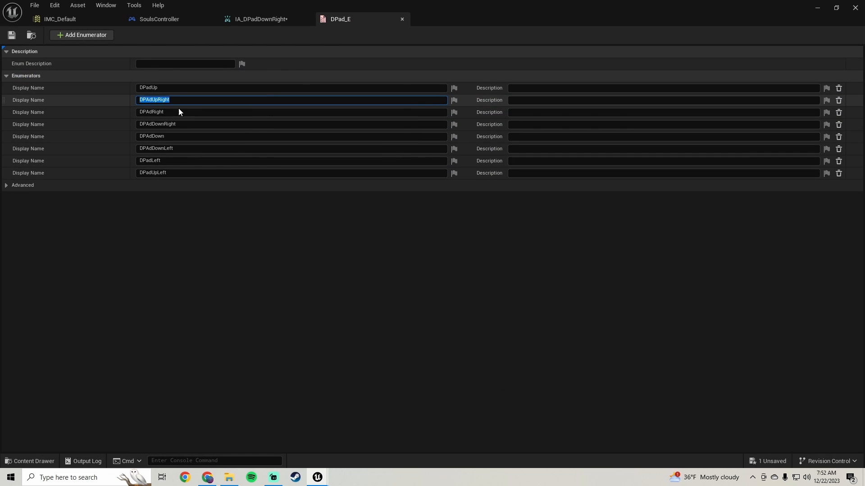
{"action": "left_click", "coordinate": [189, 99]}
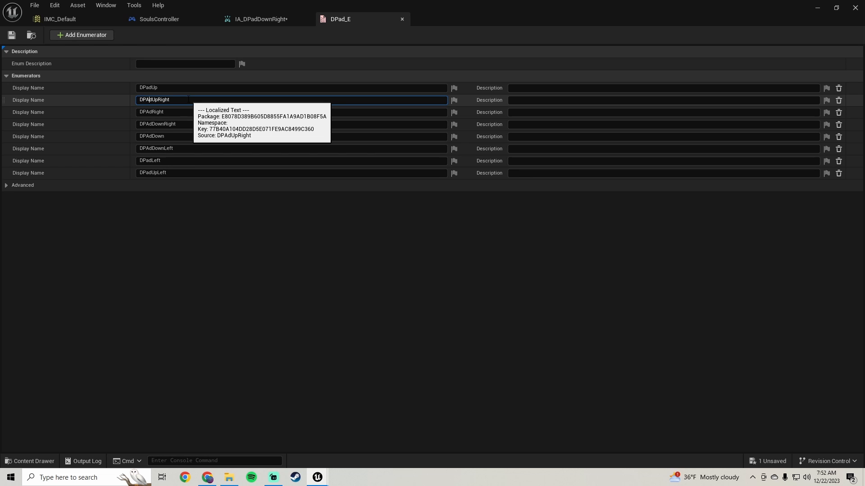
{"action": "key", "text": "Return"}
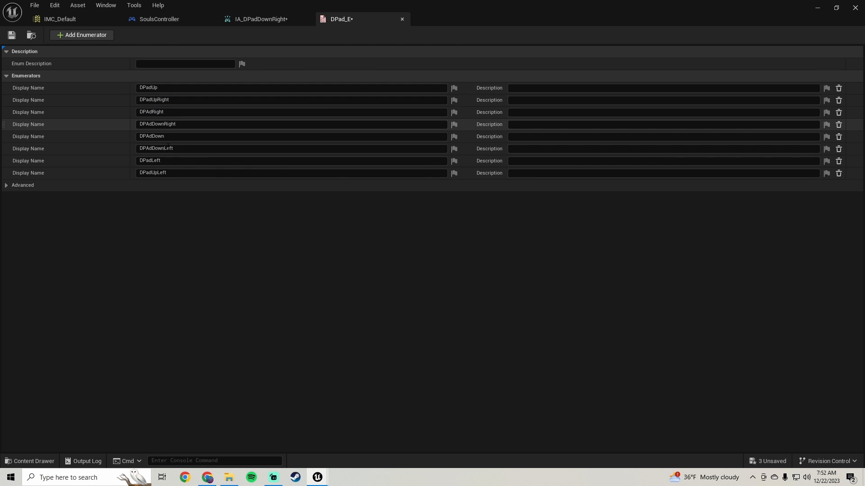
{"action": "left_click", "coordinate": [150, 113]}
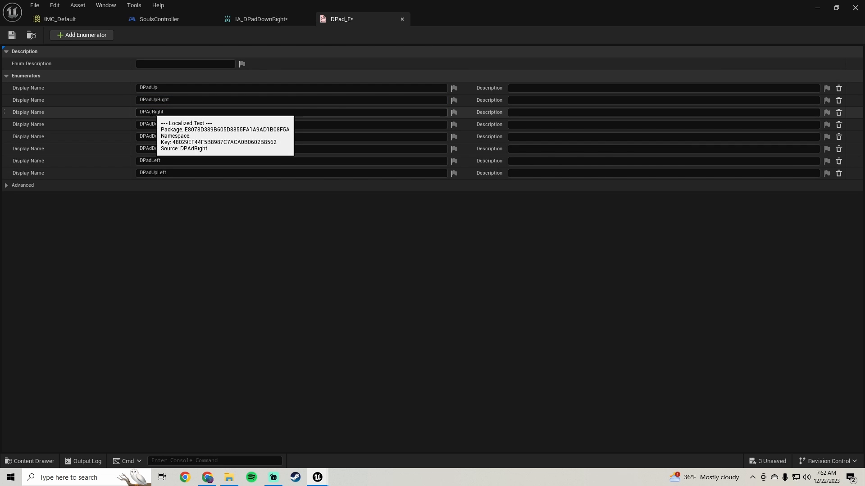
{"action": "left_click", "coordinate": [149, 112]}
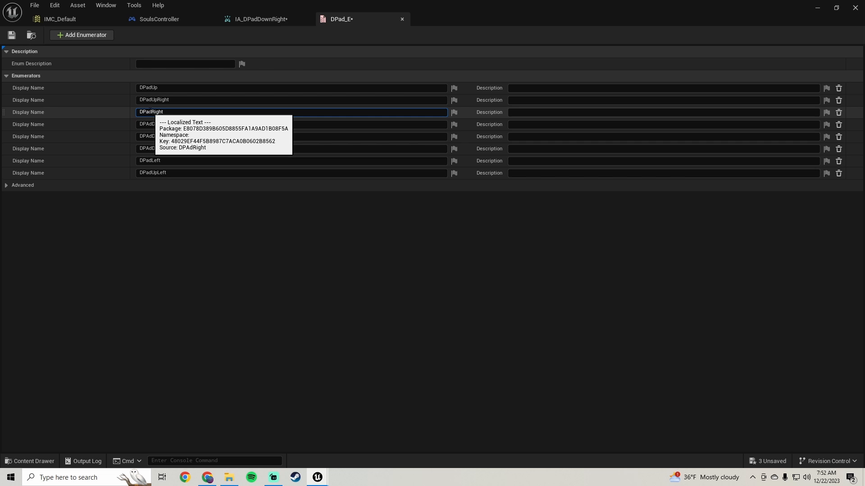
{"action": "key", "text": "Return"}
Correct the next three DPad_E enumerator names to DPadDownRight, DPadDown and DPadDownLeft, and save and close the enumeration
{"action": "left_click", "coordinate": [149, 124]}
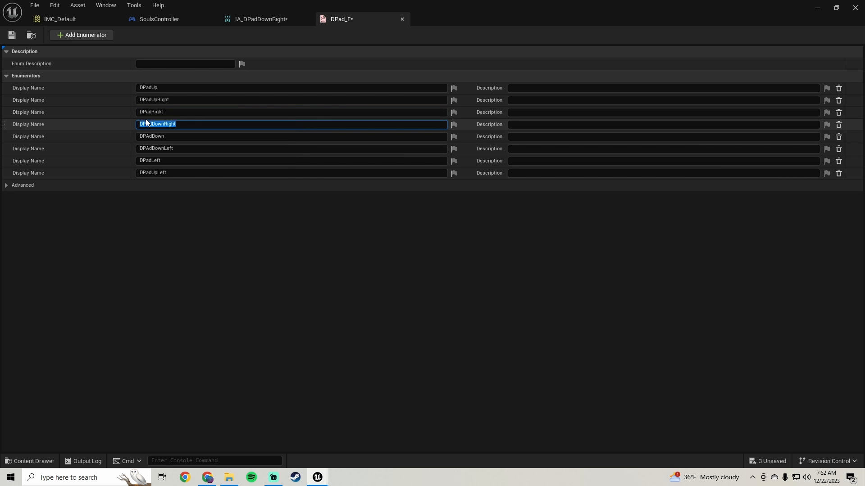
{"action": "left_click", "coordinate": [150, 122]}
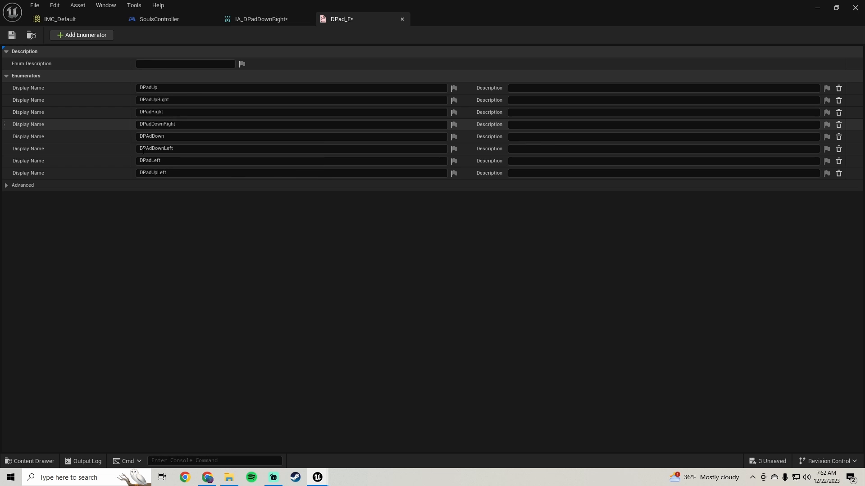
{"action": "left_click", "coordinate": [150, 135]}
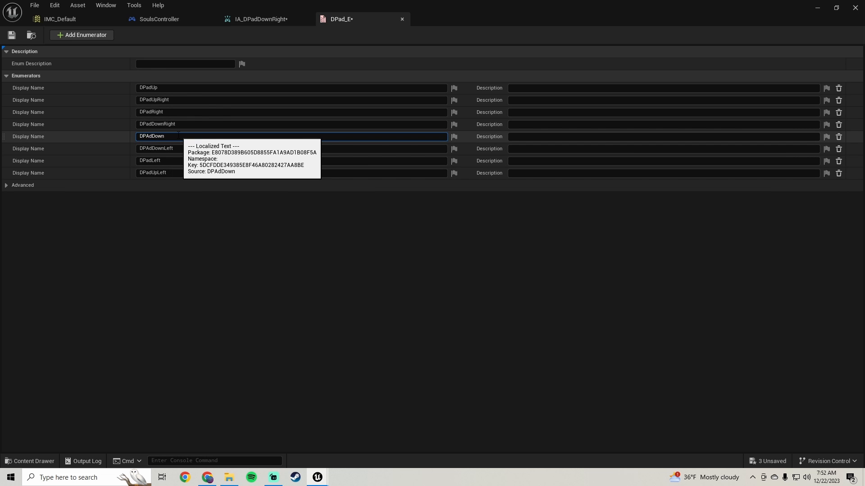
{"action": "left_click", "coordinate": [151, 148]}
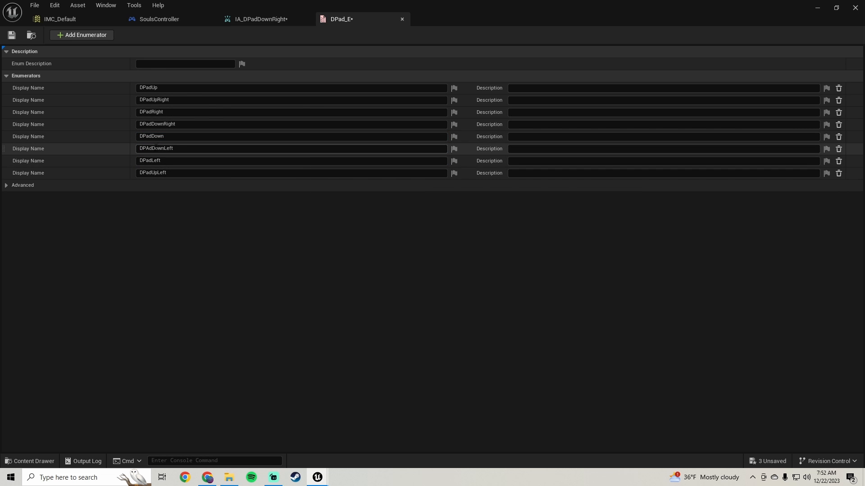
{"action": "left_click", "coordinate": [152, 148]}
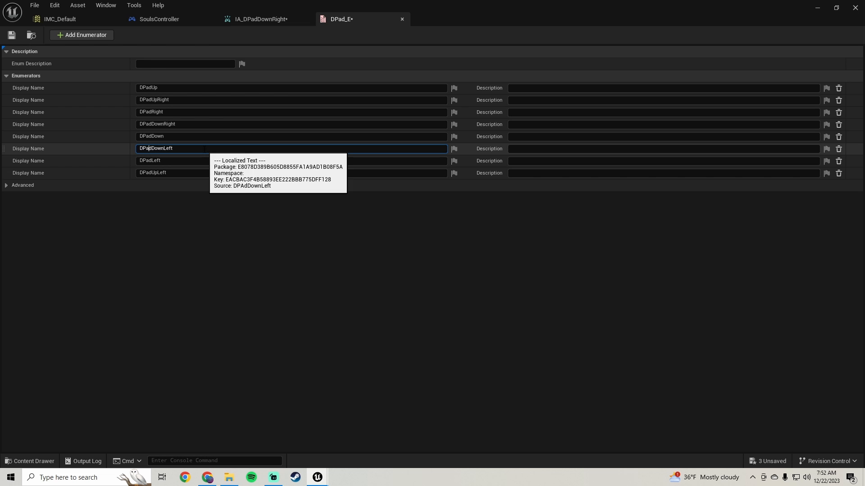
{"action": "key", "text": "Return"}
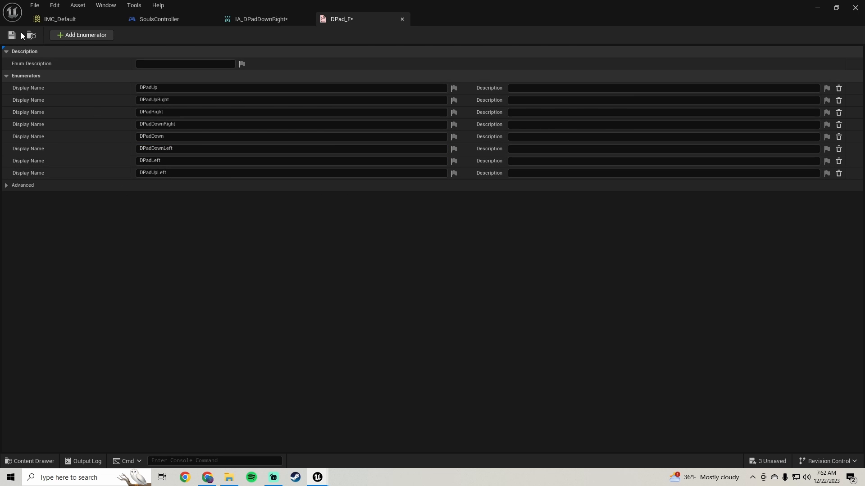
{"action": "left_click", "coordinate": [13, 35]}
{"action": "left_click", "coordinate": [402, 19]}
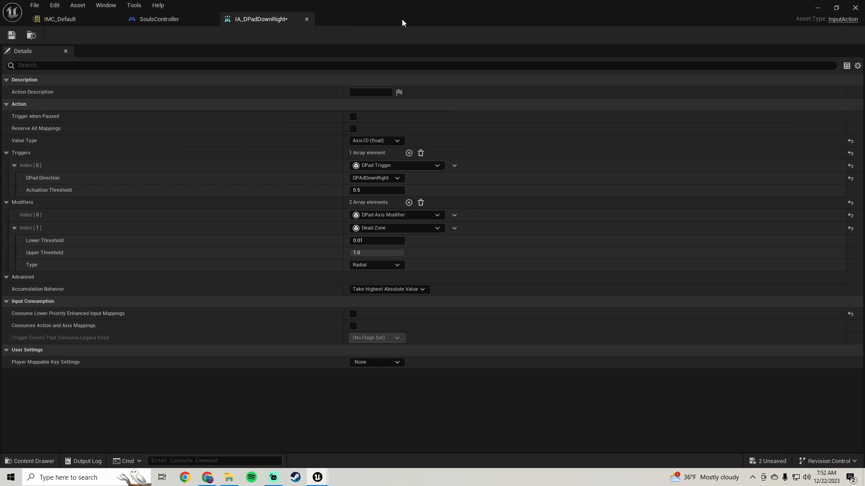
Save IA_DPadDownRight and add a new empty action mapping to IMC_Default
{"action": "key", "text": "ctrl+s"}
{"action": "left_click", "coordinate": [64, 18]}
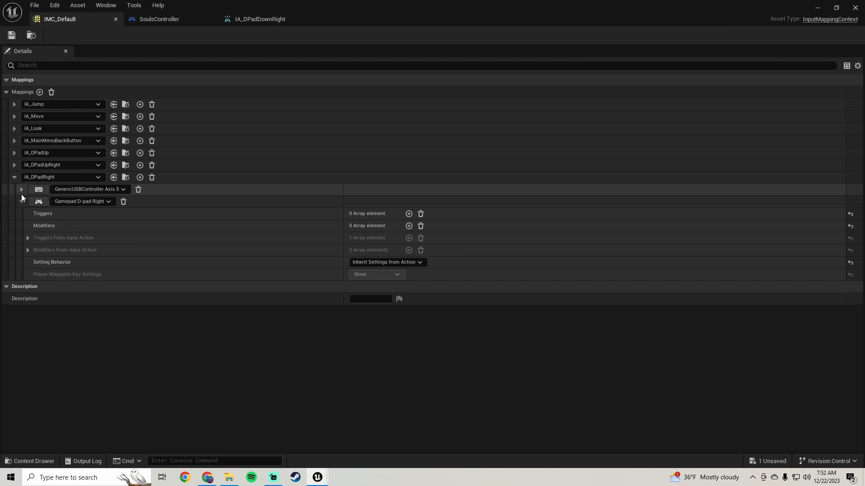
{"action": "left_click", "coordinate": [15, 177]}
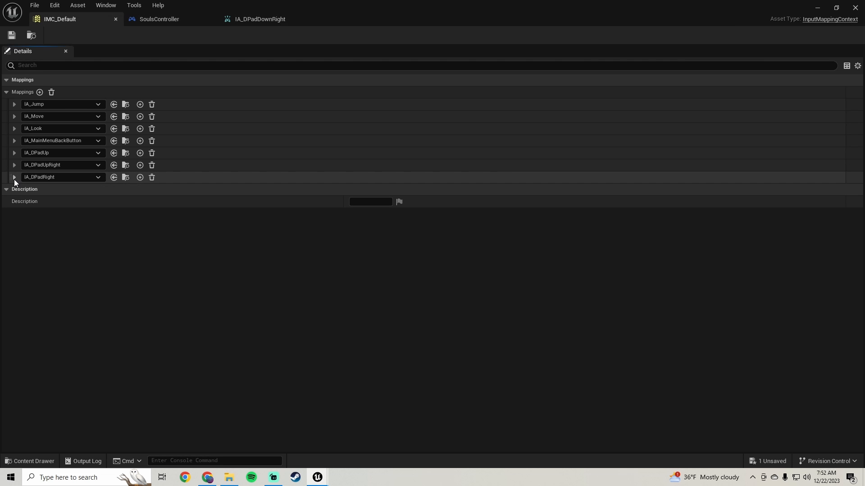
{"action": "left_click", "coordinate": [40, 93]}
In IA_DPadDownRight, reselect the corrected DPadDownRight option as the trigger's DPad Direction and save the asset
{"action": "left_click", "coordinate": [263, 18]}
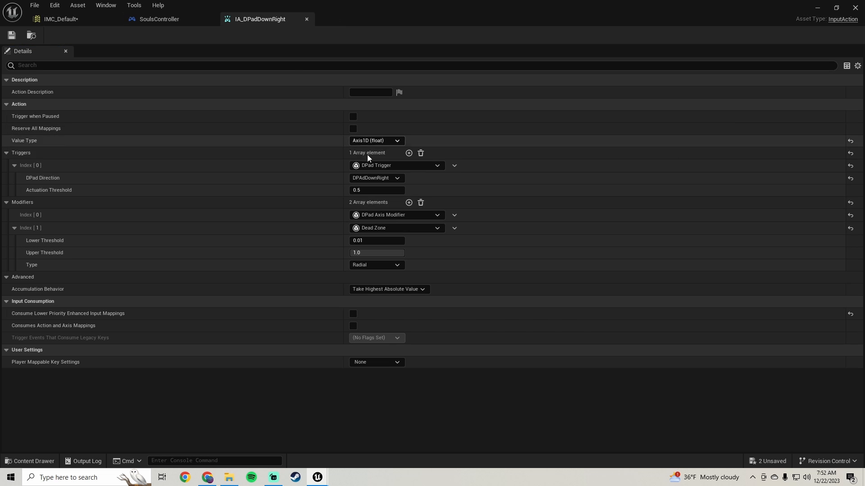
{"action": "left_click", "coordinate": [366, 180]}
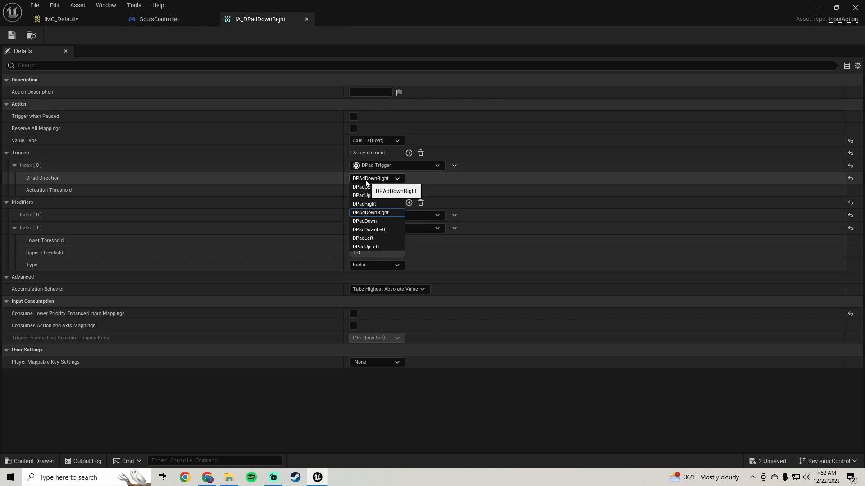
{"action": "left_click", "coordinate": [375, 180]}
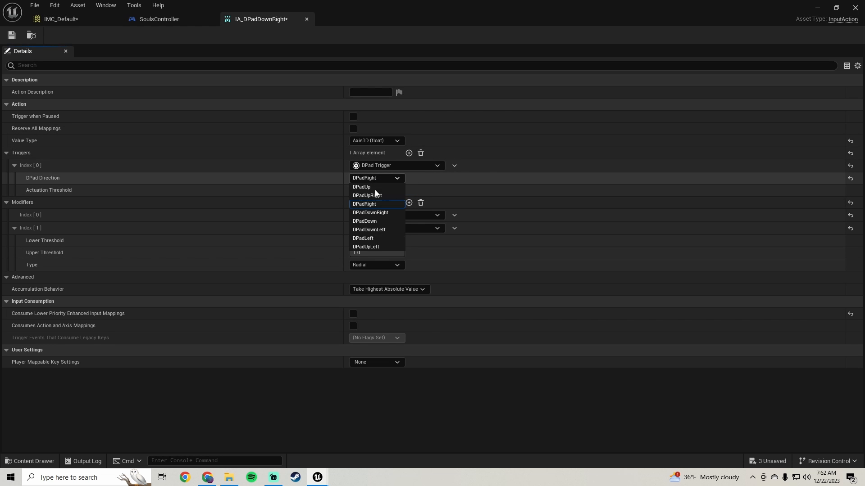
{"action": "left_click", "coordinate": [379, 213]}
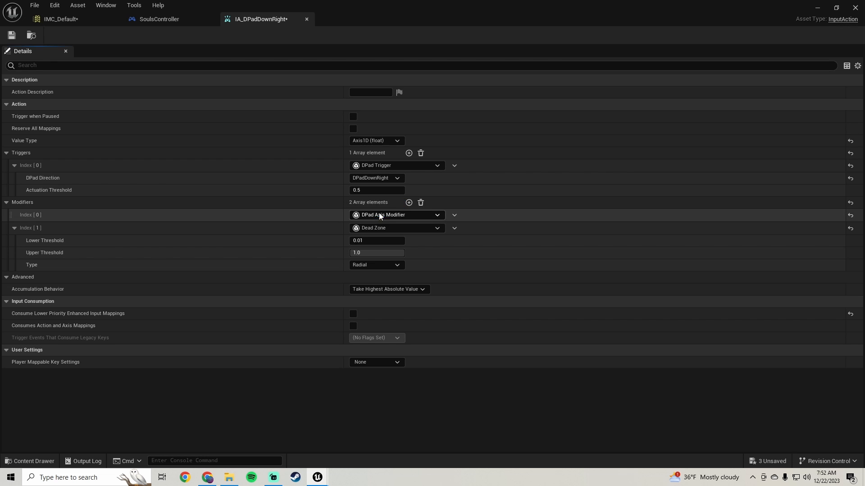
Return to IMC_Default, delete the empty action mapping and collapse the expanded D-pad mappings
{"action": "left_click", "coordinate": [73, 23]}
{"action": "left_click", "coordinate": [16, 153]}
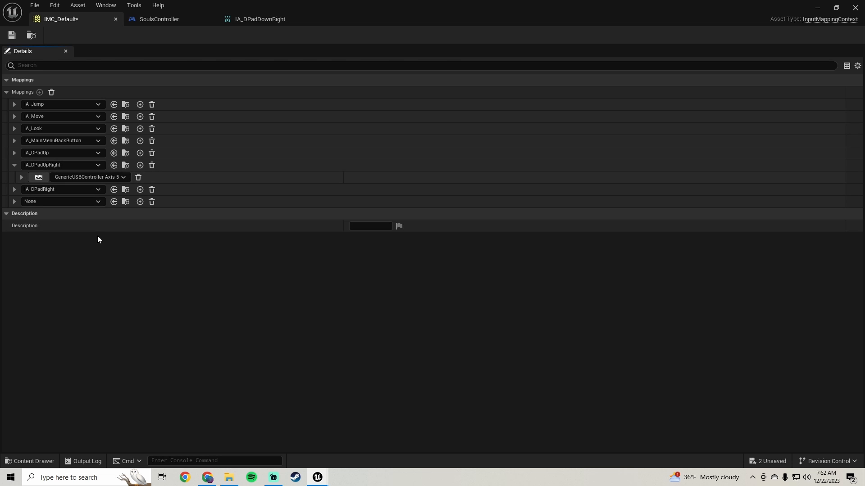
{"action": "left_click", "coordinate": [61, 204]}
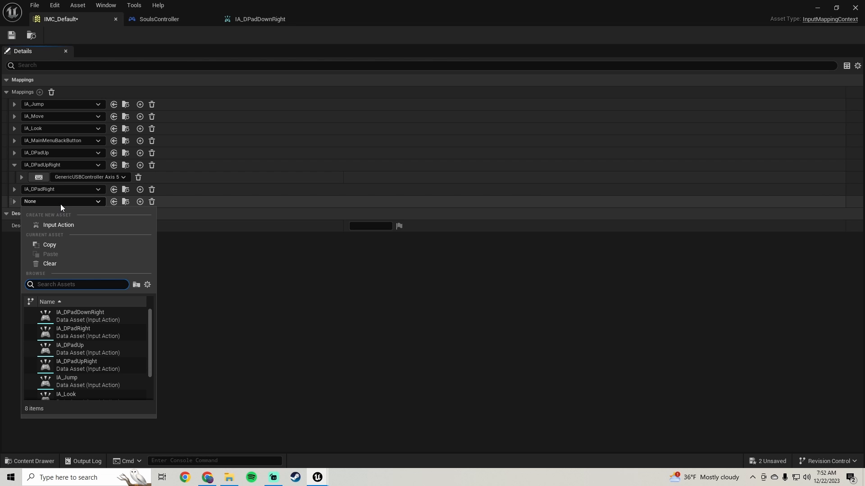
{"action": "left_click", "coordinate": [2, 254]}
{"action": "left_click", "coordinate": [60, 198]}
{"action": "left_click", "coordinate": [4, 244]}
{"action": "left_click", "coordinate": [14, 202]}
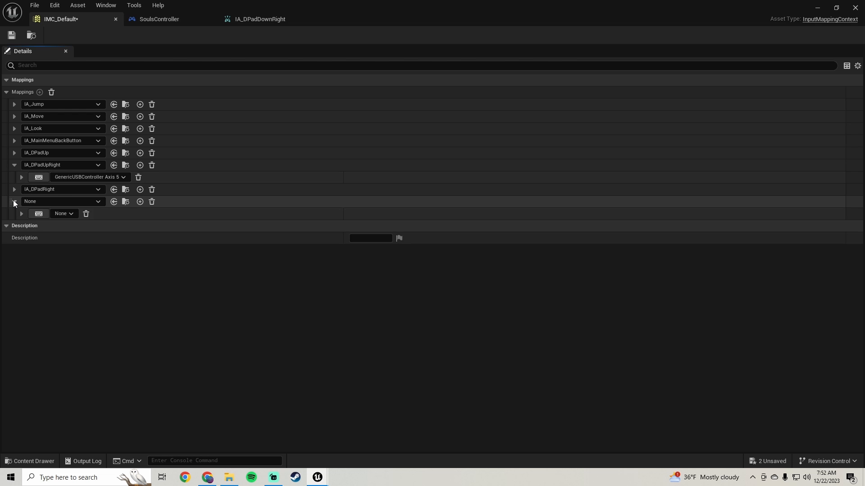
{"action": "left_click", "coordinate": [14, 202]}
{"action": "left_click", "coordinate": [151, 202]}
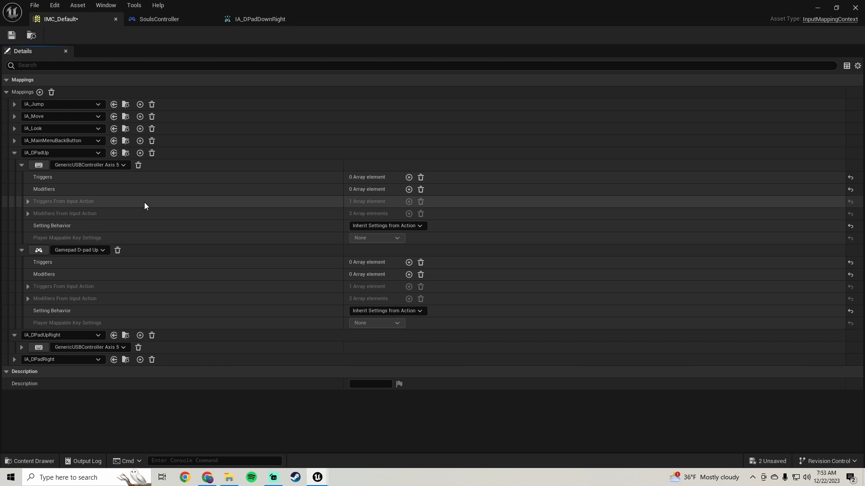
{"action": "left_click", "coordinate": [14, 153]}
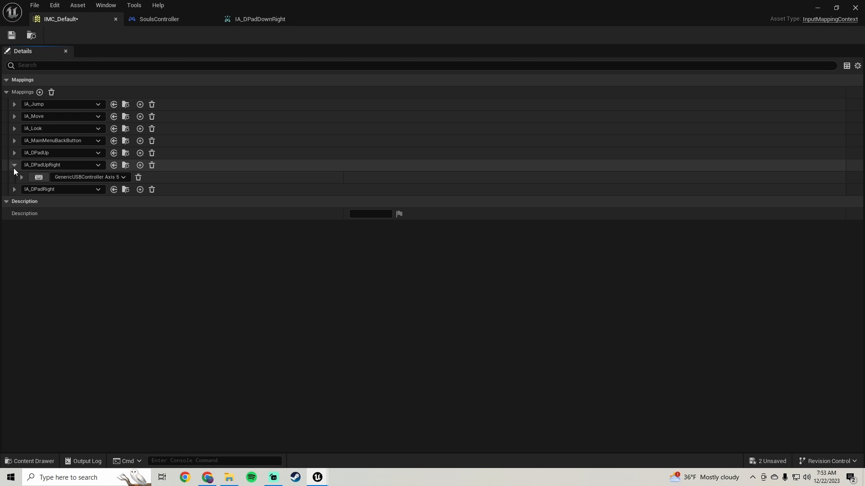
{"action": "left_click", "coordinate": [14, 165]}
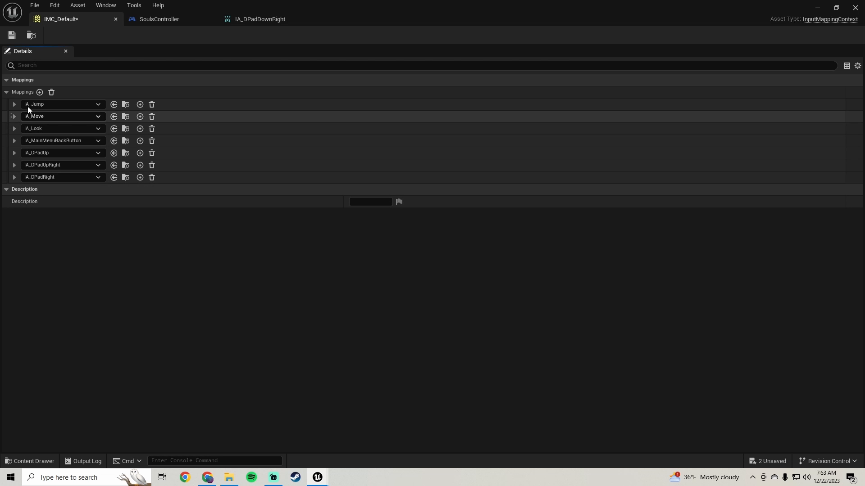
{"action": "left_click", "coordinate": [15, 177]}
{"action": "left_click", "coordinate": [14, 177]}
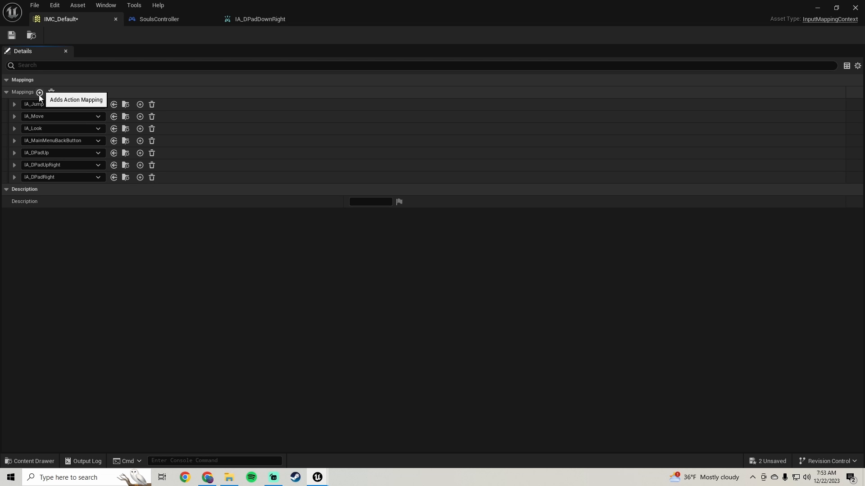
Add a new action mapping to IMC_Default and assign IA_DPadDownRight to it
{"action": "left_click", "coordinate": [39, 92]}
{"action": "left_click", "coordinate": [14, 153]}
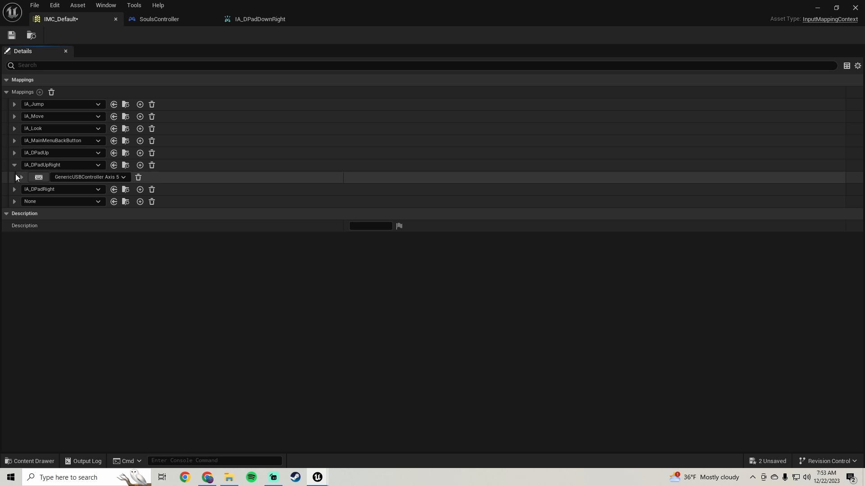
{"action": "left_click", "coordinate": [15, 165]}
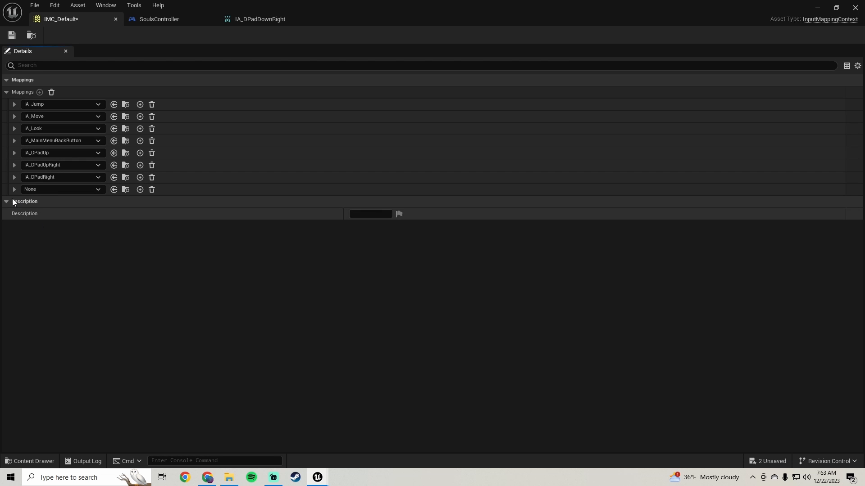
{"action": "left_click", "coordinate": [13, 190]}
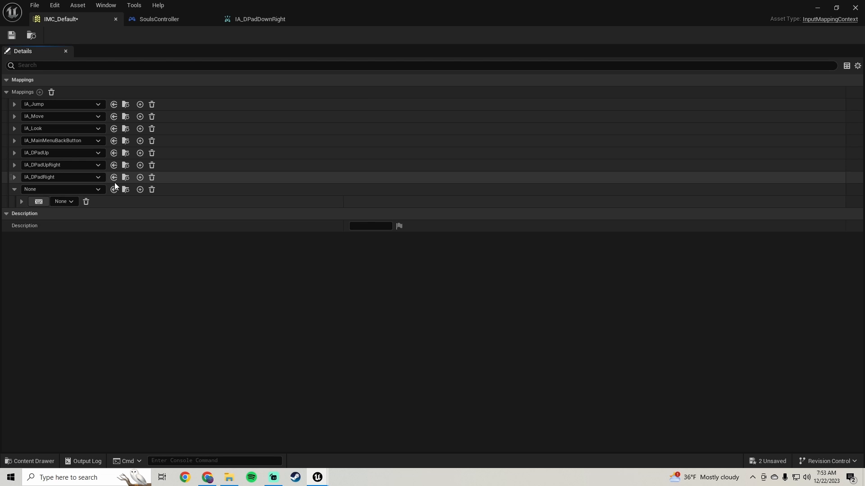
{"action": "left_click", "coordinate": [51, 188]}
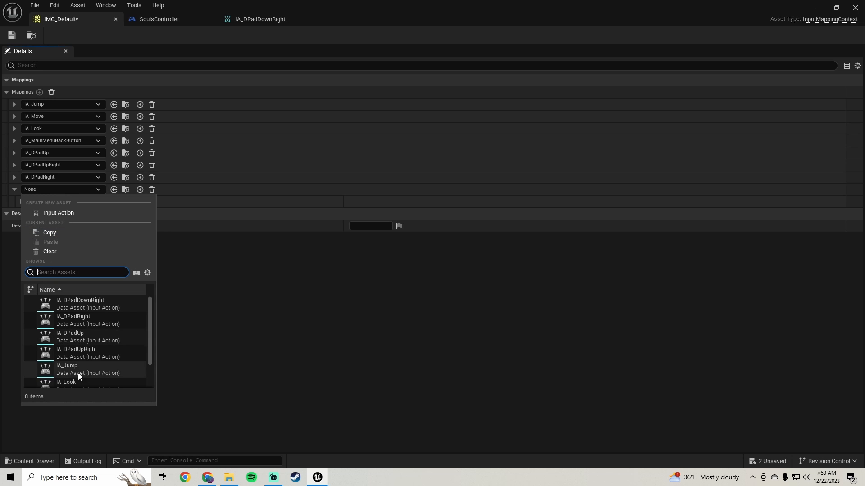
{"action": "left_click", "coordinate": [95, 298]}
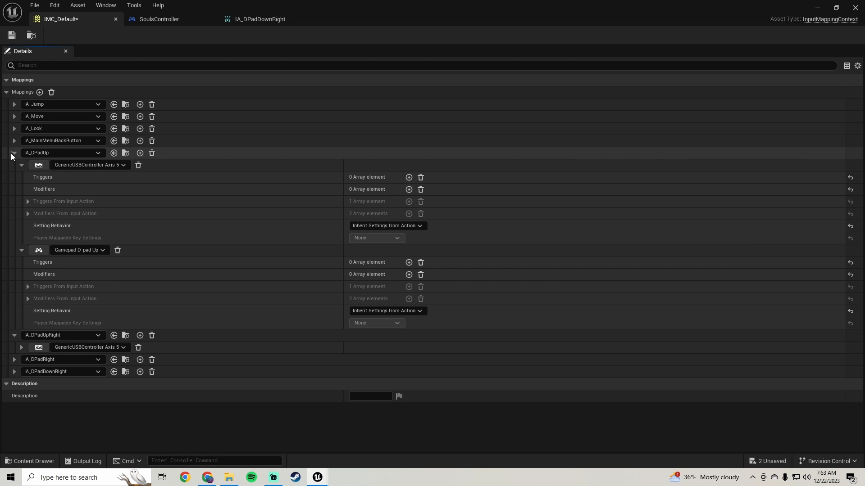
{"action": "left_click", "coordinate": [14, 153]}
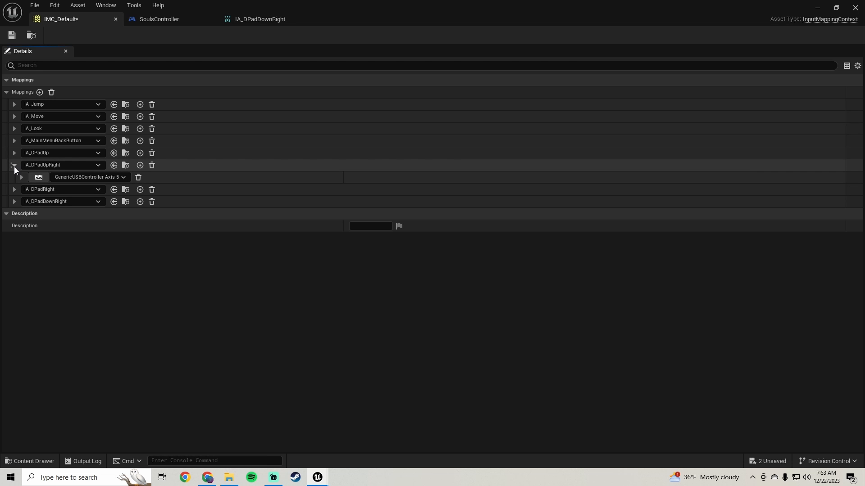
Bind the IA_DPadDownRight mapping in IMC_Default to GenericUSBController Axis 5 and save the asset
{"action": "left_click", "coordinate": [14, 166]}
{"action": "left_click", "coordinate": [15, 190]}
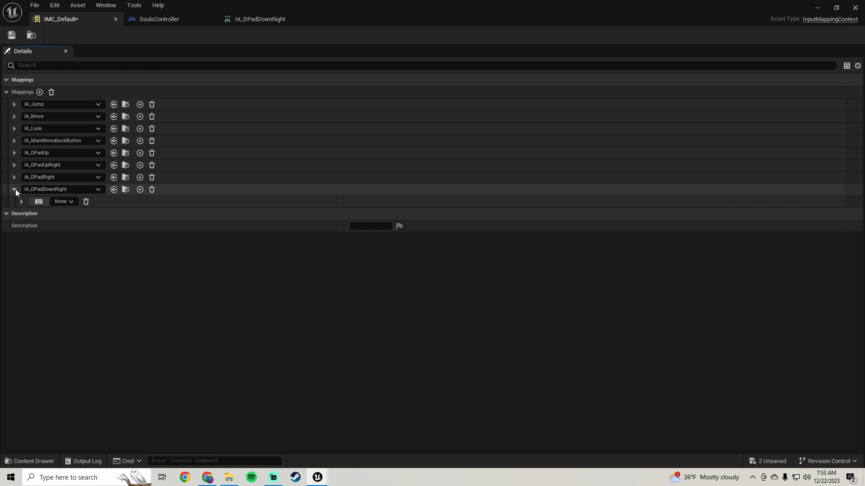
{"action": "left_click", "coordinate": [62, 202]}
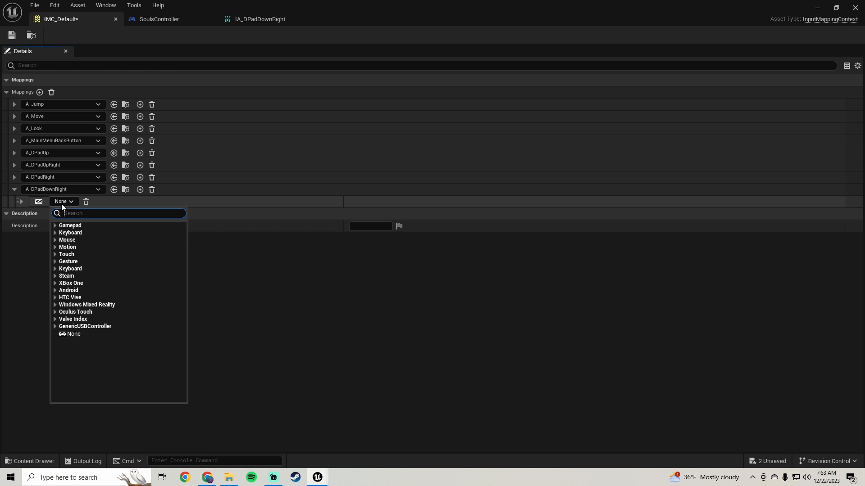
{"action": "left_click", "coordinate": [54, 326]}
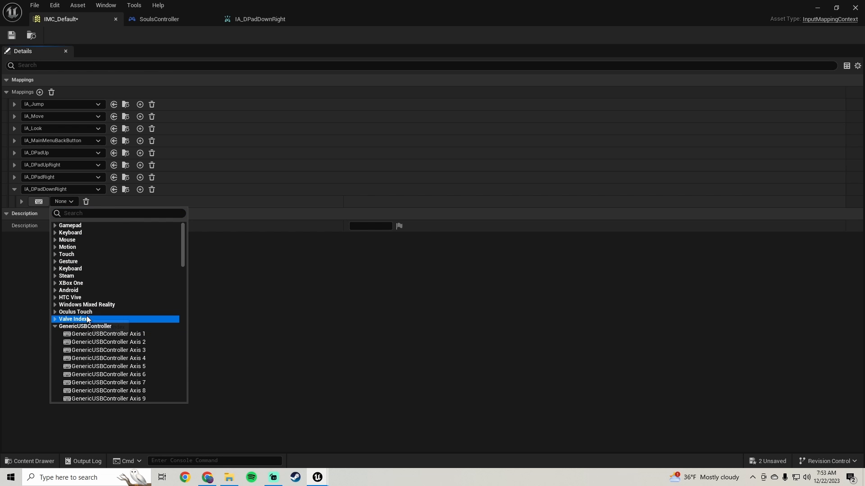
{"action": "left_click", "coordinate": [113, 366]}
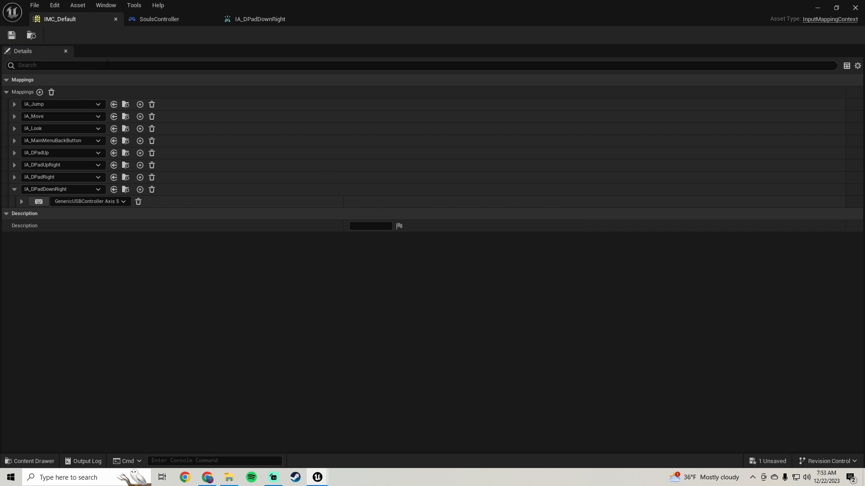
Add the IA_DPadDownRight enhanced action event below the IA_DPadRight nodes in SoulsController's Event Graph and expand its pins
{"action": "left_click", "coordinate": [153, 18]}
{"action": "scroll", "coordinate": [336, 279], "scroll_direction": "down", "scroll_amount": 2}
{"action": "right_click_drag", "start_coordinate": [358, 220], "coordinate": [332, 250]}
{"action": "right_click", "coordinate": [323, 274]}
{"action": "type", "text": "down"}
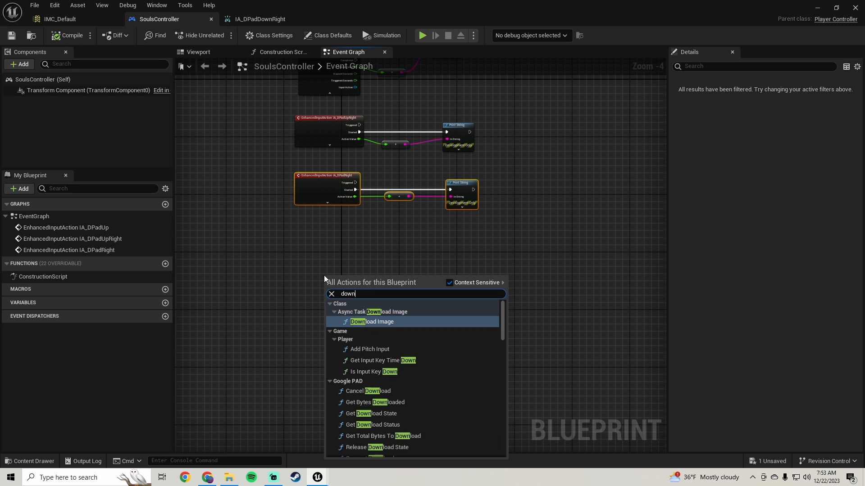
{"action": "type", "text": " right"}
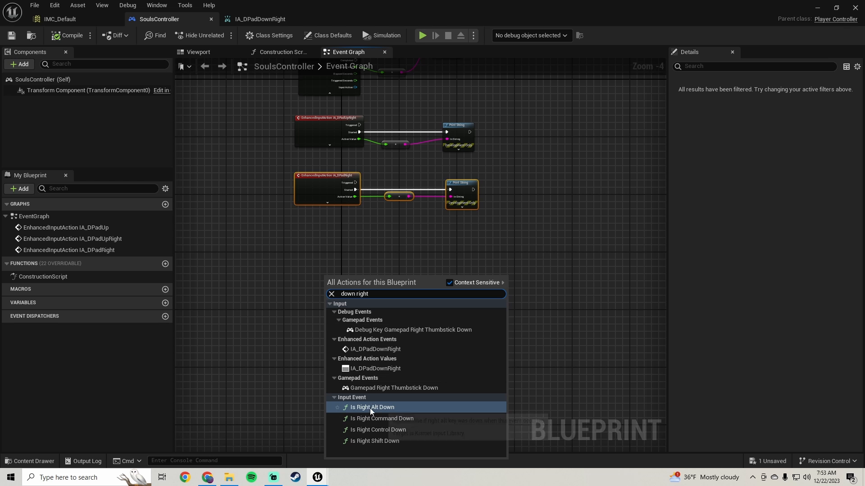
{"action": "left_click", "coordinate": [375, 350]}
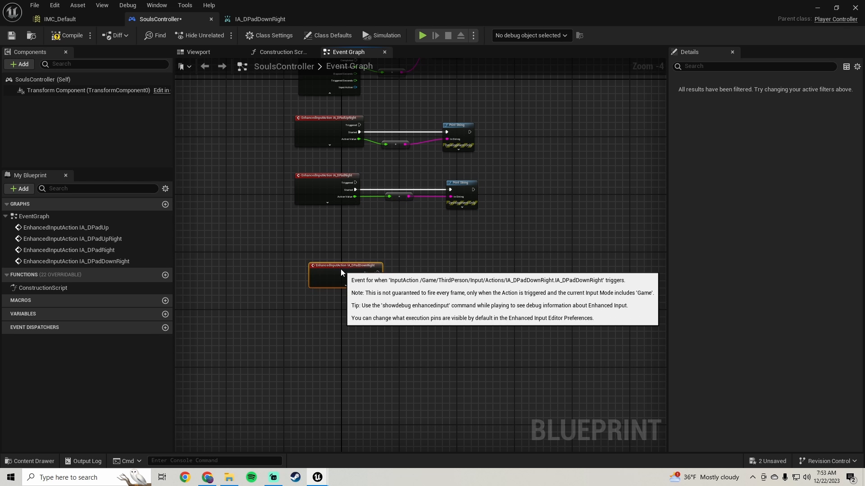
{"action": "left_click_drag", "start_coordinate": [341, 269], "coordinate": [323, 271]}
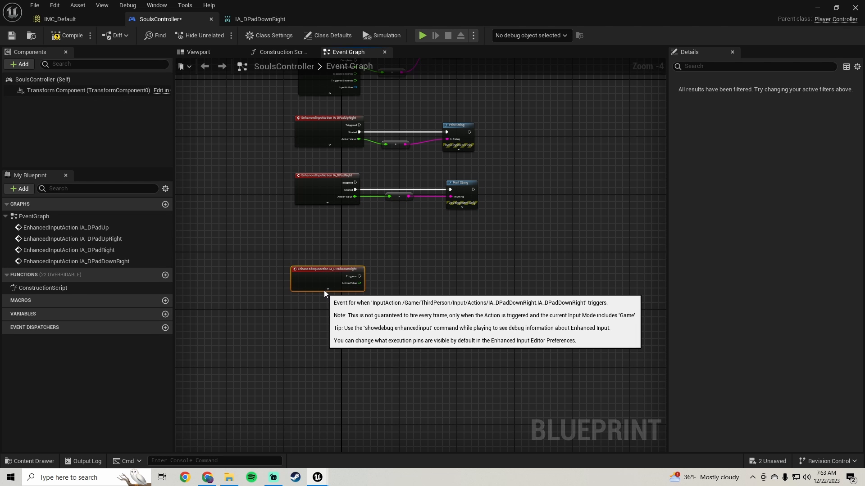
{"action": "left_click", "coordinate": [328, 290]}
Duplicate IA_DPadRight's conversion and Print String nodes for IA_DPadDownRight, wiring Started to Print String and Action Value to the conversion
{"action": "left_click_drag", "start_coordinate": [465, 237], "coordinate": [402, 185]}
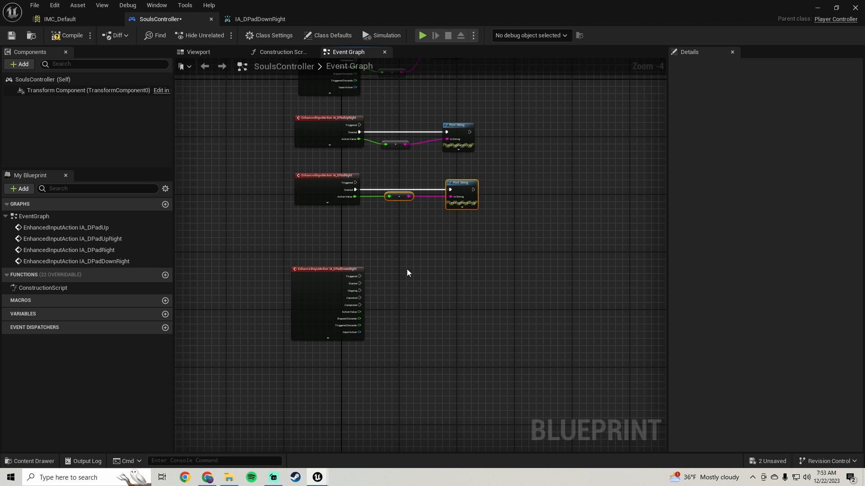
{"action": "scroll", "coordinate": [423, 296], "scroll_direction": "up", "scroll_amount": 3}
{"action": "left_click_drag", "start_coordinate": [471, 289], "coordinate": [502, 269]}
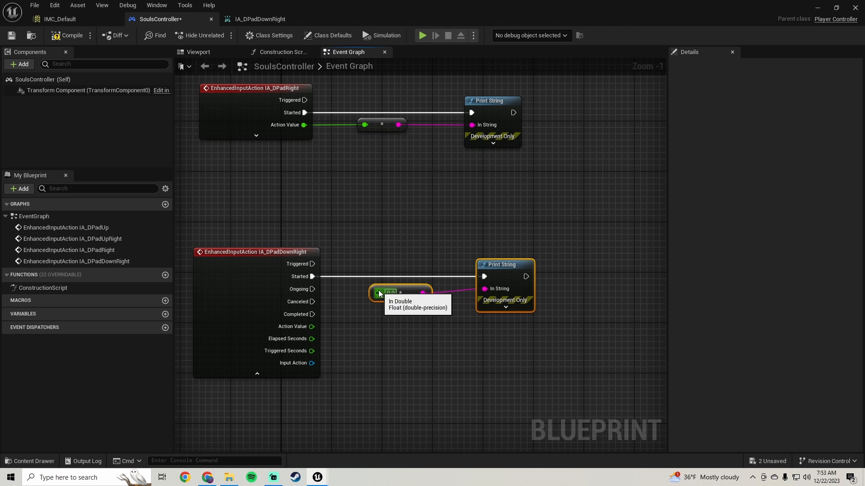
{"action": "left_click_drag", "start_coordinate": [378, 293], "coordinate": [310, 327]}
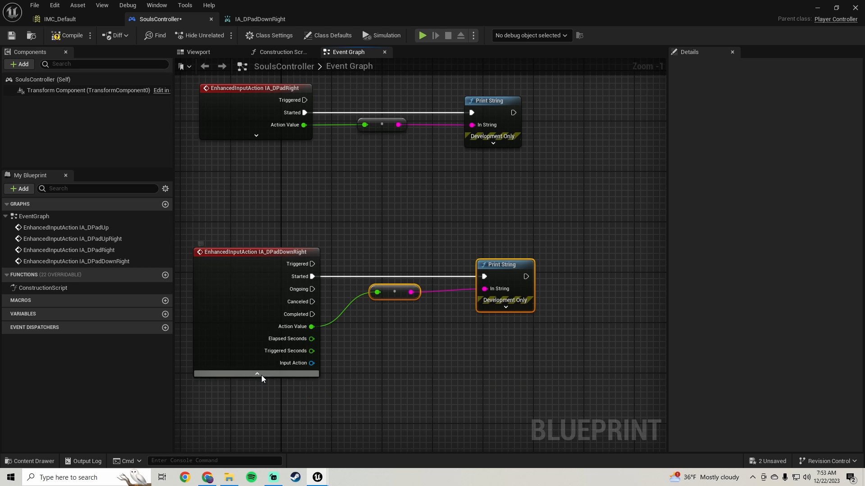
Collapse the IA_DPadDownRight event's extra pins, straighten its connections to the print nodes and compile the blueprint
{"action": "left_click", "coordinate": [259, 374]}
{"action": "left_click_drag", "start_coordinate": [540, 355], "coordinate": [210, 218]}
{"action": "key", "text": "q"}
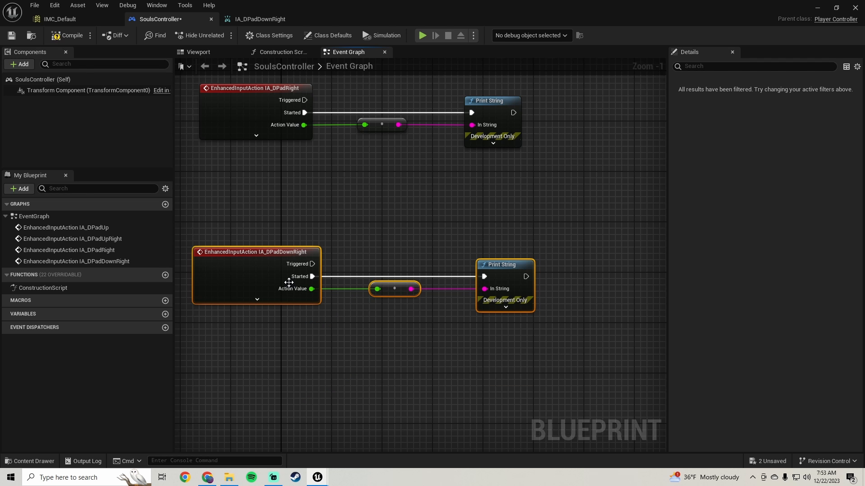
{"action": "left_click", "coordinate": [53, 37]}
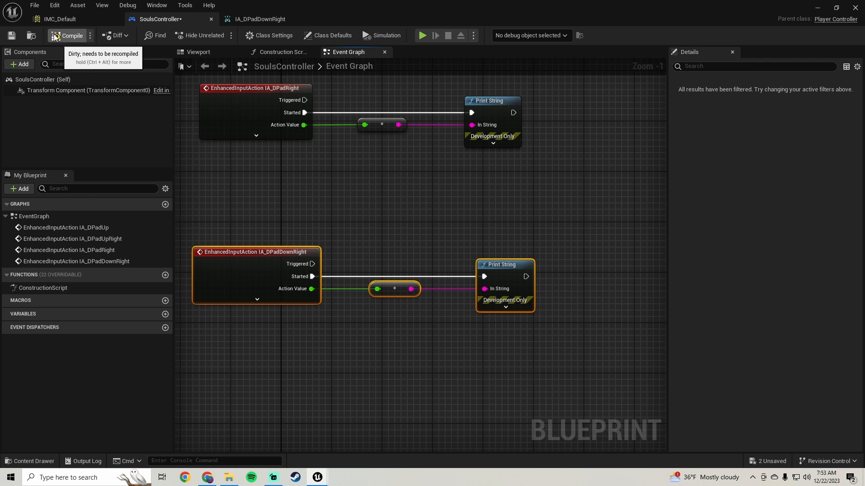
Play the ThirdPersonMap level to test the down-right D-pad input, and end the play session
{"action": "left_click", "coordinate": [817, 8]}
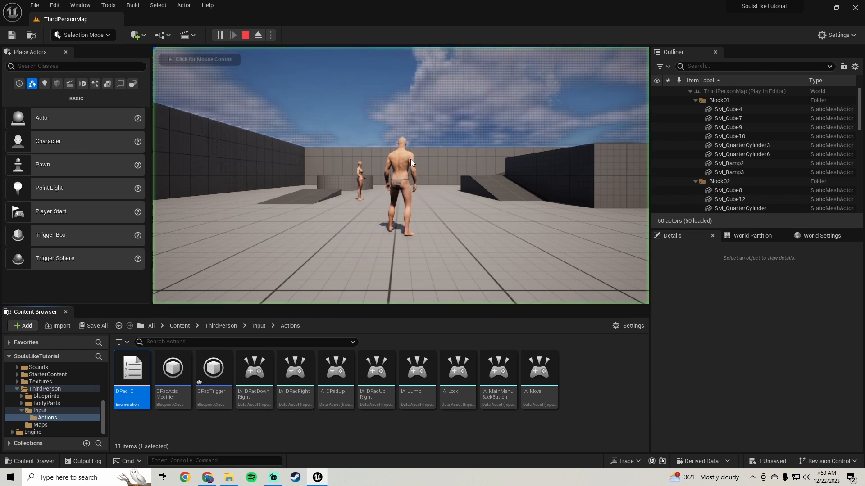
{"action": "left_click", "coordinate": [411, 162]}
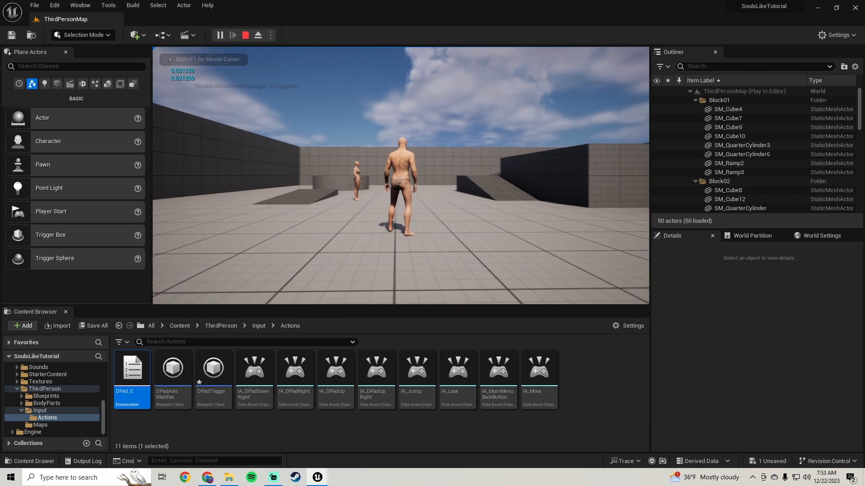
{"action": "key", "text": "Escape"}
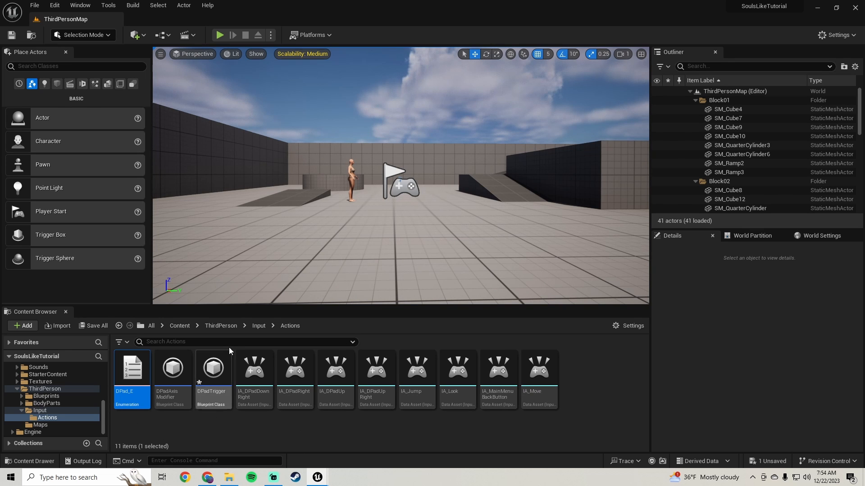
Duplicate the IA_DPadDownRight input action and name the copy IA_DPadDown
{"action": "right_click", "coordinate": [254, 374]}
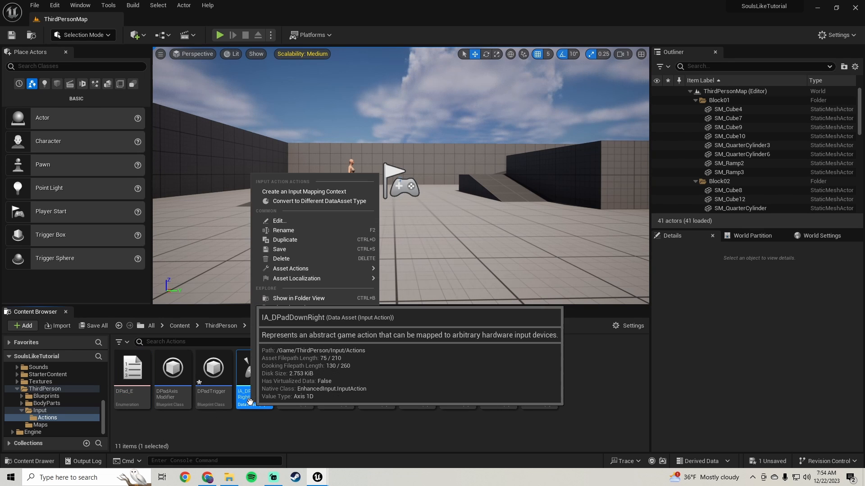
{"action": "left_click", "coordinate": [286, 240]}
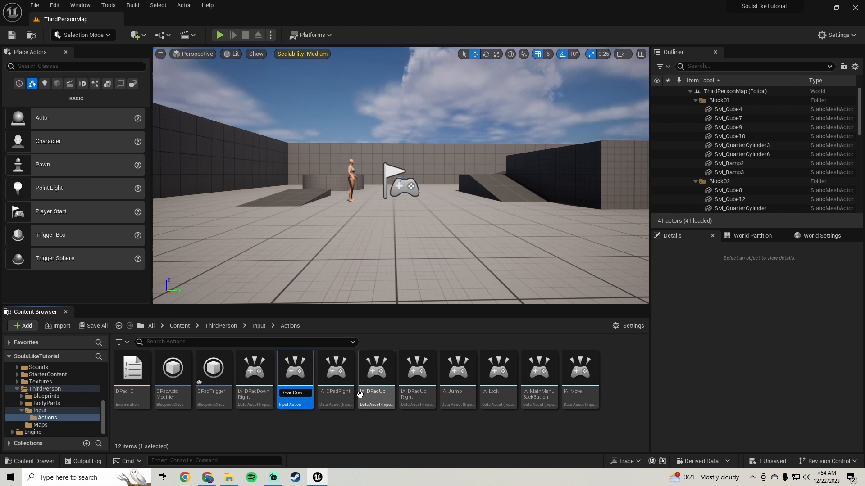
{"action": "key", "text": "Return"}
Open IA_DPadDown, set its DPad Trigger's DPad Direction to DPadDown and save the asset
{"action": "double_click", "coordinate": [248, 393]}
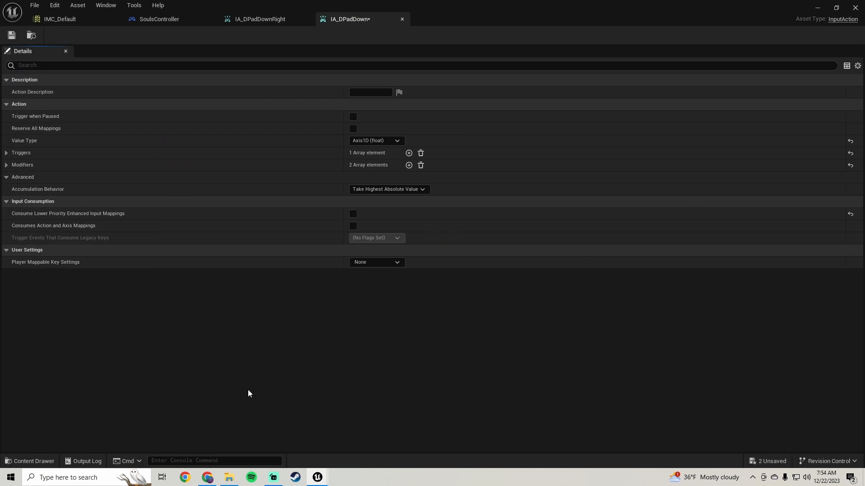
{"action": "left_click", "coordinate": [6, 152]}
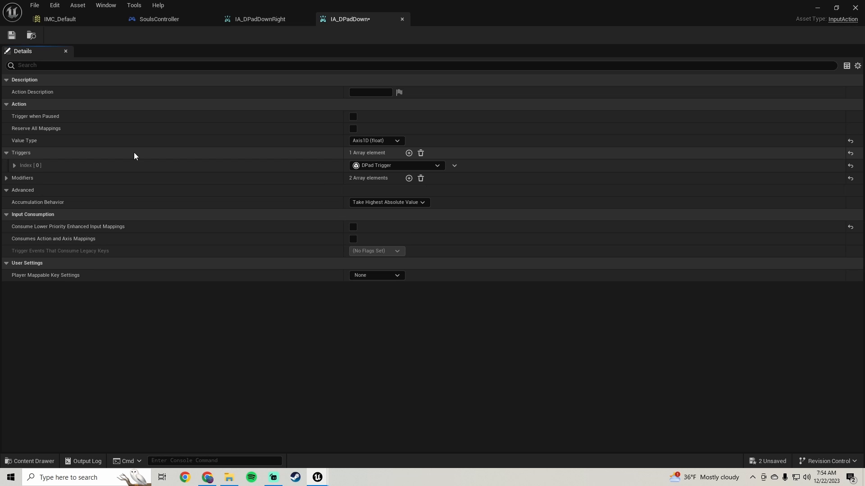
{"action": "left_click", "coordinate": [372, 166]}
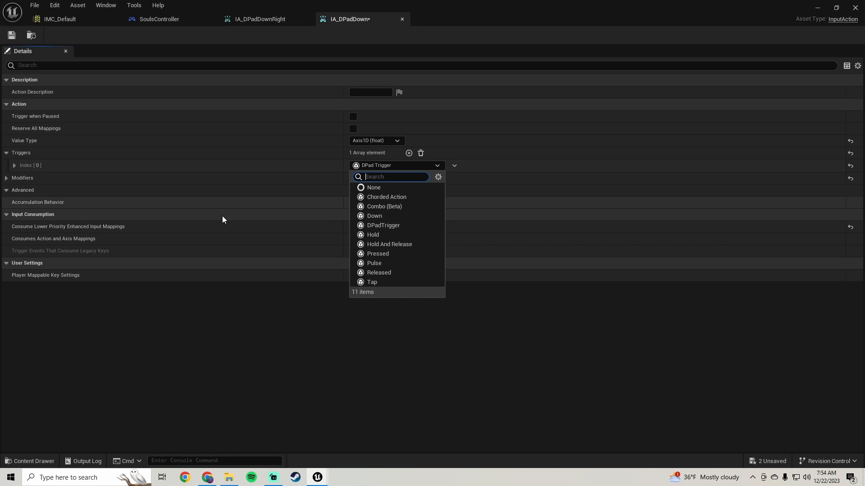
{"action": "left_click", "coordinate": [16, 166]}
{"action": "left_click", "coordinate": [15, 166]}
{"action": "left_click", "coordinate": [364, 178]}
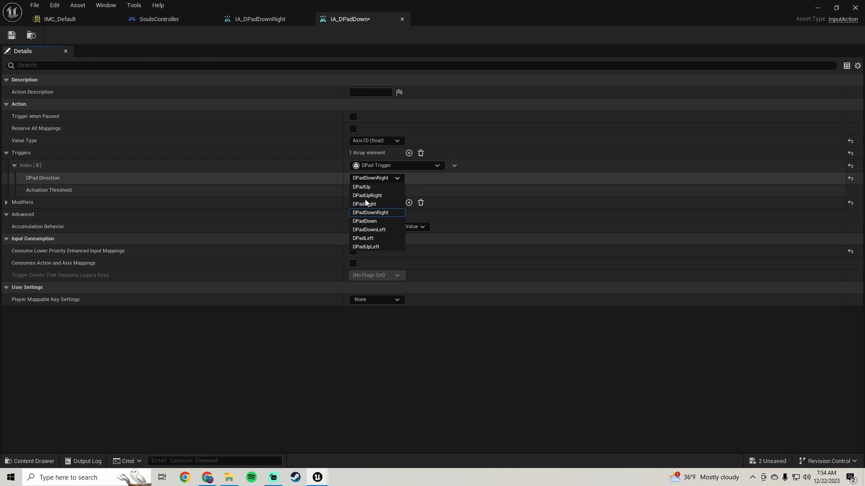
{"action": "left_click", "coordinate": [364, 221]}
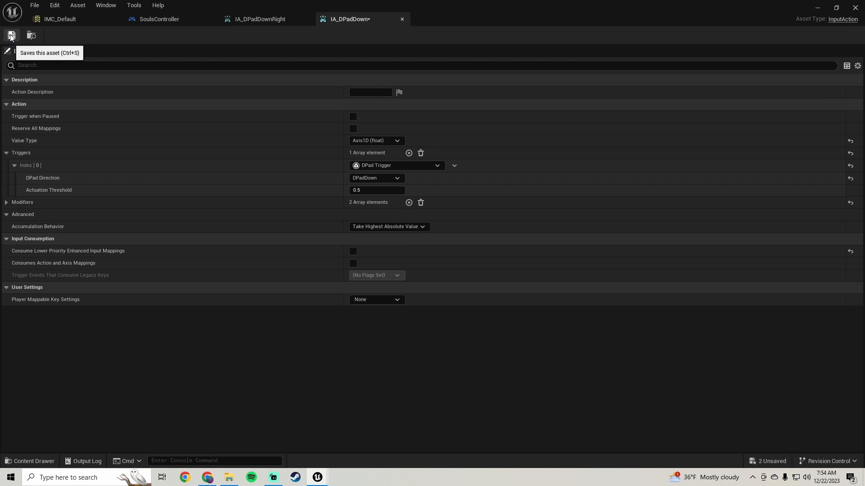
Add a new action mapping to IMC_Default and assign IA_DPadDown to it
{"action": "left_click", "coordinate": [72, 18]}
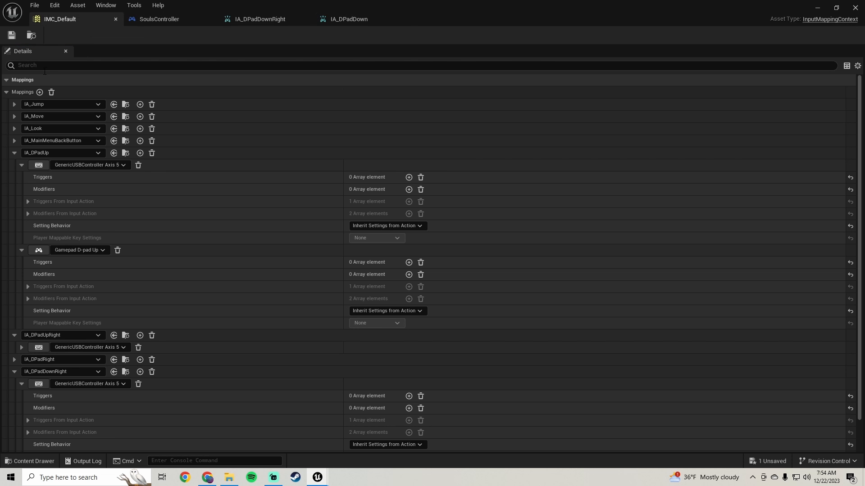
{"action": "left_click", "coordinate": [14, 153]}
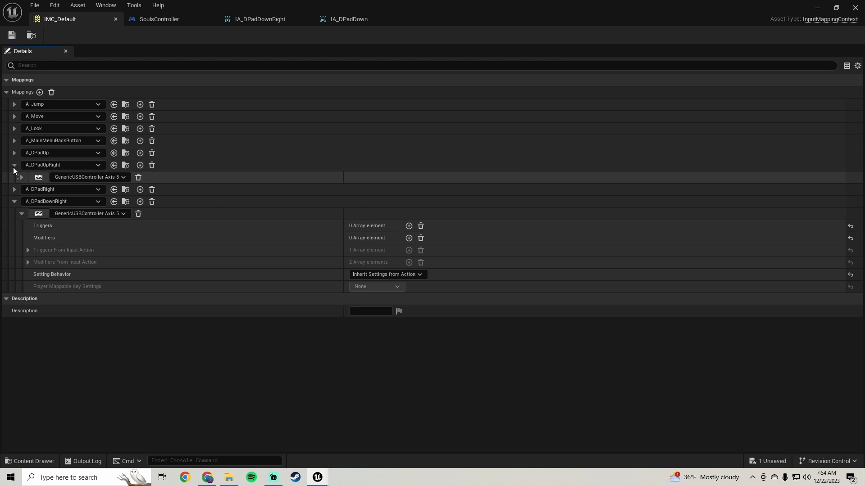
{"action": "left_click", "coordinate": [14, 165]}
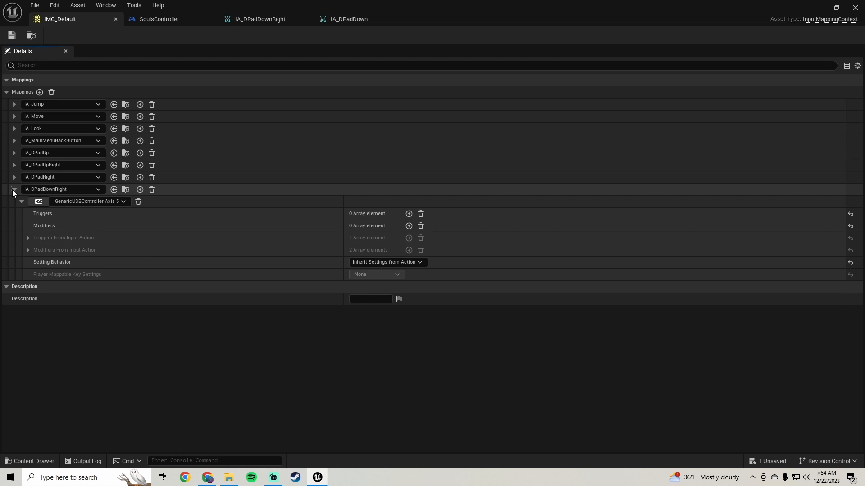
{"action": "left_click", "coordinate": [14, 190]}
{"action": "left_click", "coordinate": [39, 92]}
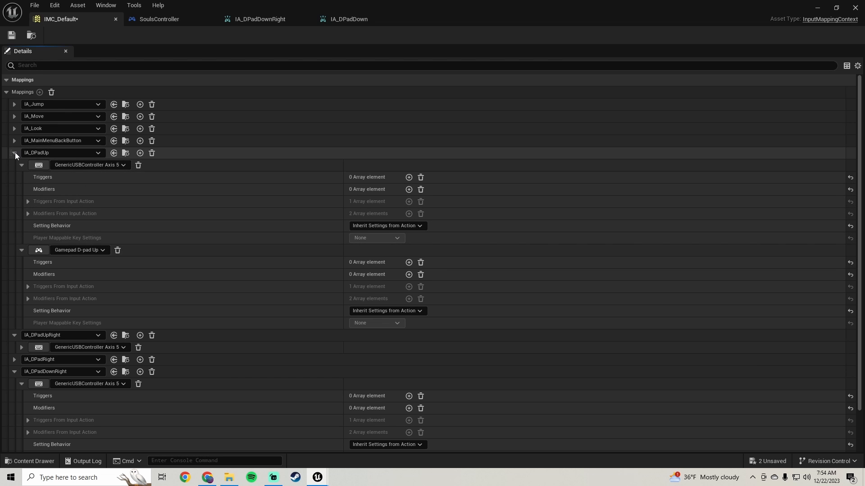
{"action": "left_click", "coordinate": [14, 154]}
{"action": "left_click", "coordinate": [14, 166]}
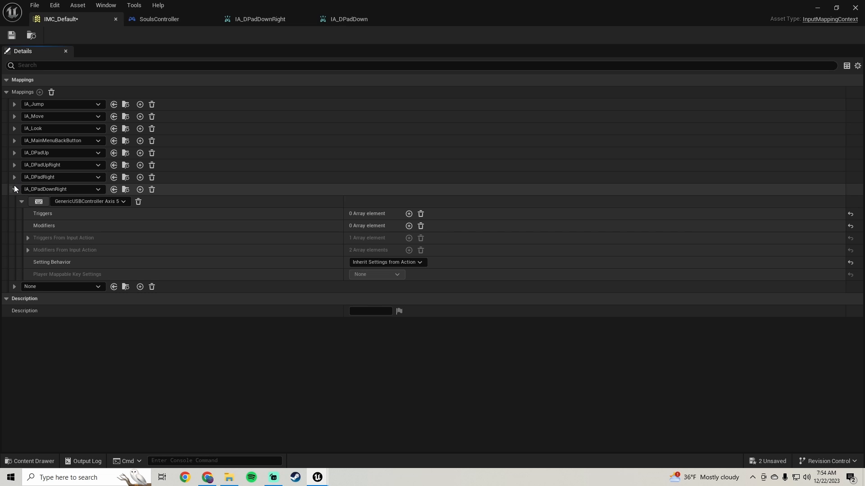
{"action": "left_click", "coordinate": [14, 190]}
{"action": "left_click", "coordinate": [61, 204]}
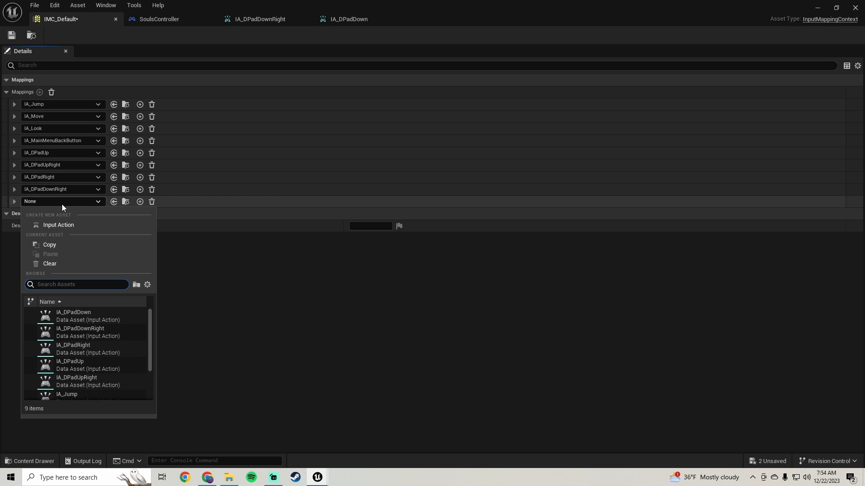
{"action": "left_click", "coordinate": [74, 312]}
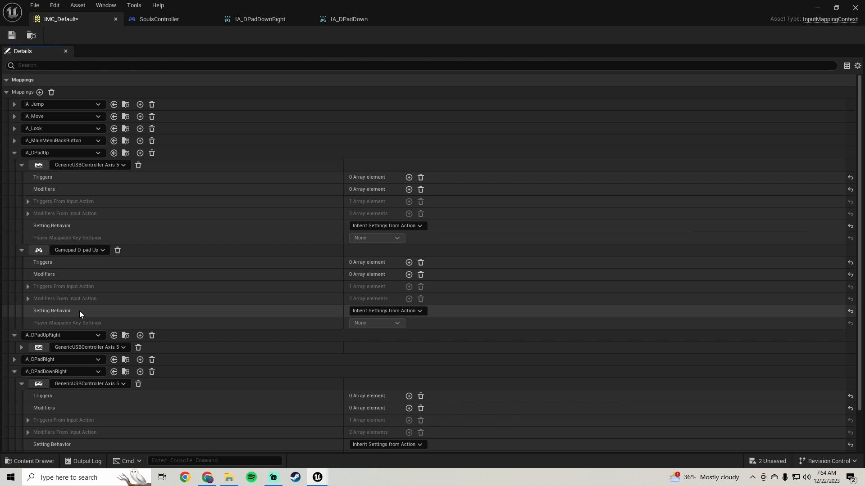
Collapse the other D-pad mappings and bind the IA_DPadDown mapping to GenericUSBController Axis 5
{"action": "left_click", "coordinate": [15, 164]}
{"action": "left_click", "coordinate": [15, 163]}
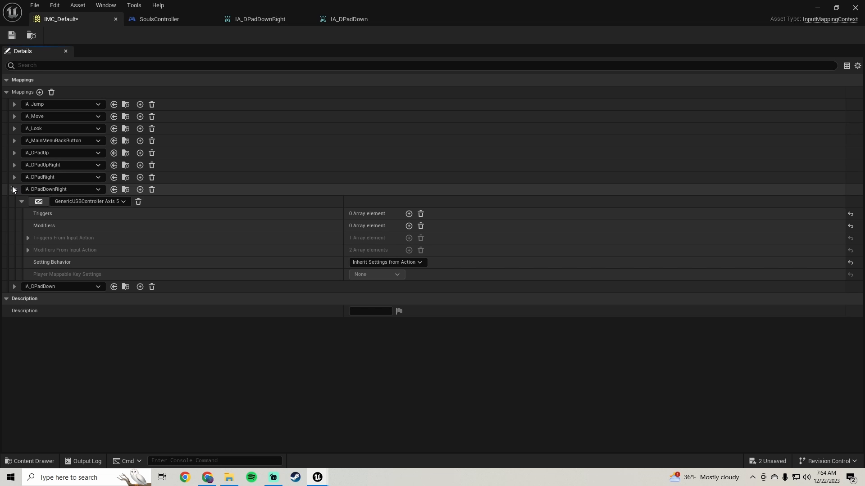
{"action": "left_click", "coordinate": [18, 193]}
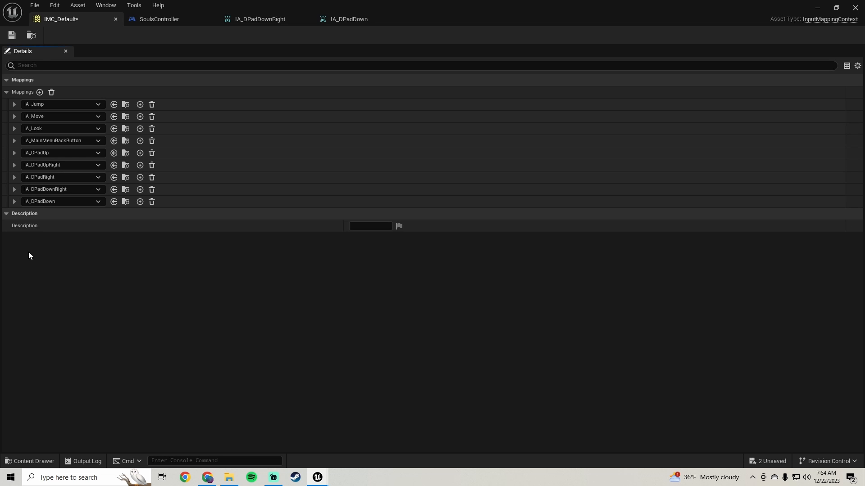
{"action": "left_click", "coordinate": [17, 202]}
{"action": "left_click", "coordinate": [60, 214]}
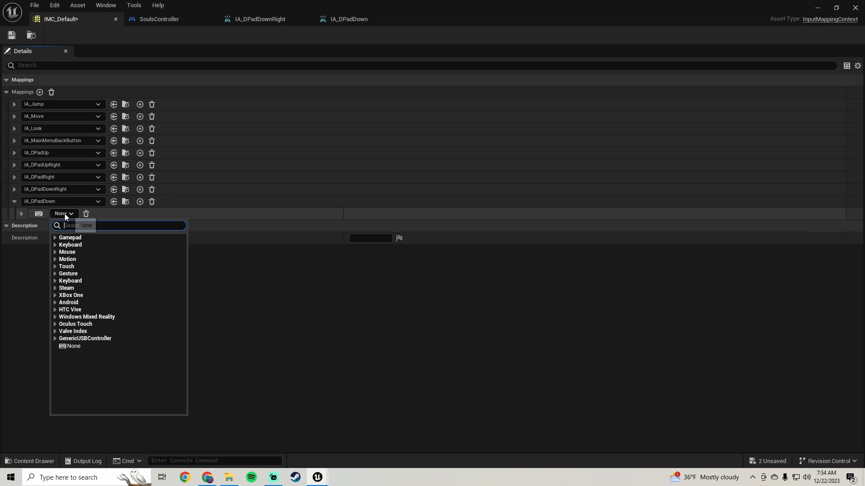
{"action": "left_click", "coordinate": [54, 339]}
{"action": "scroll", "coordinate": [103, 360], "scroll_direction": "down", "scroll_amount": 1}
{"action": "left_click", "coordinate": [112, 364]}
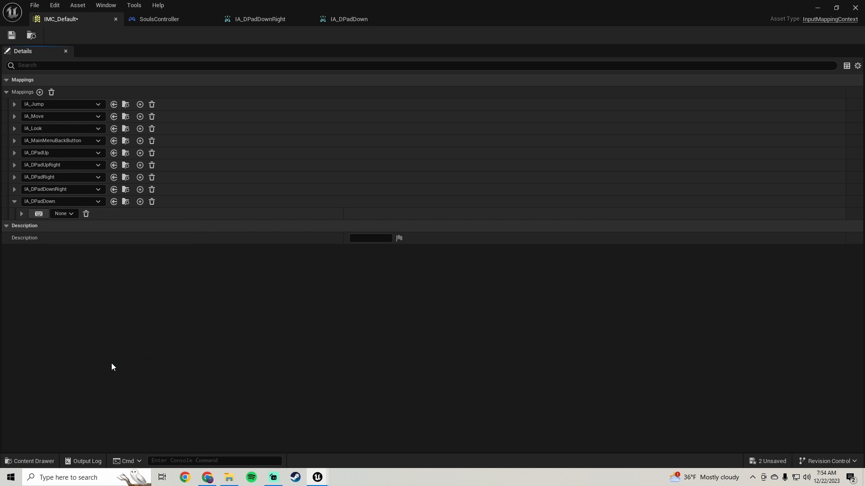
{"action": "left_click", "coordinate": [20, 215]}
{"action": "left_click", "coordinate": [19, 215]}
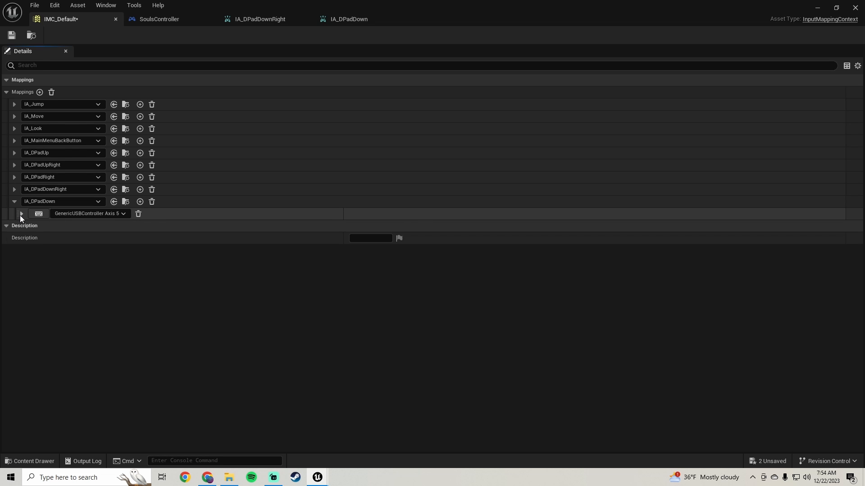
Add a second key binding, Gamepad D-pad Down, to the IA_DPadDown mapping, save IMC_Default and collapse the mapping
{"action": "left_click", "coordinate": [140, 201]}
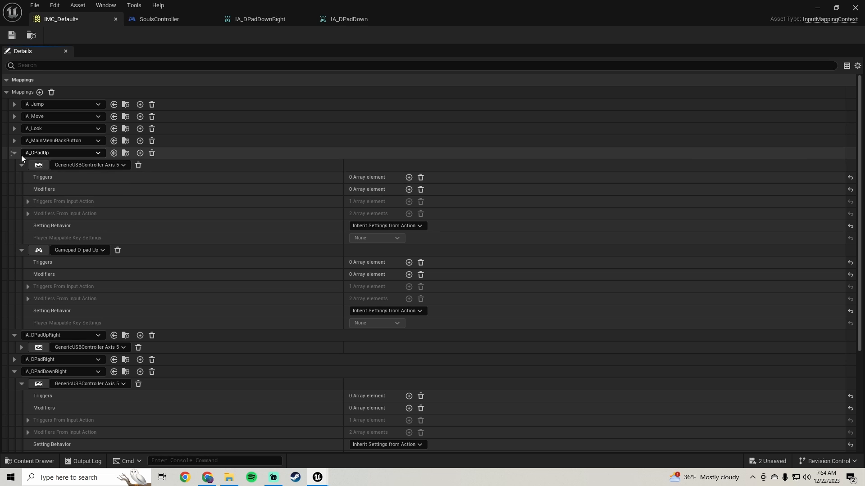
{"action": "left_click", "coordinate": [20, 177]}
{"action": "left_click", "coordinate": [14, 165]}
{"action": "left_click", "coordinate": [15, 189]}
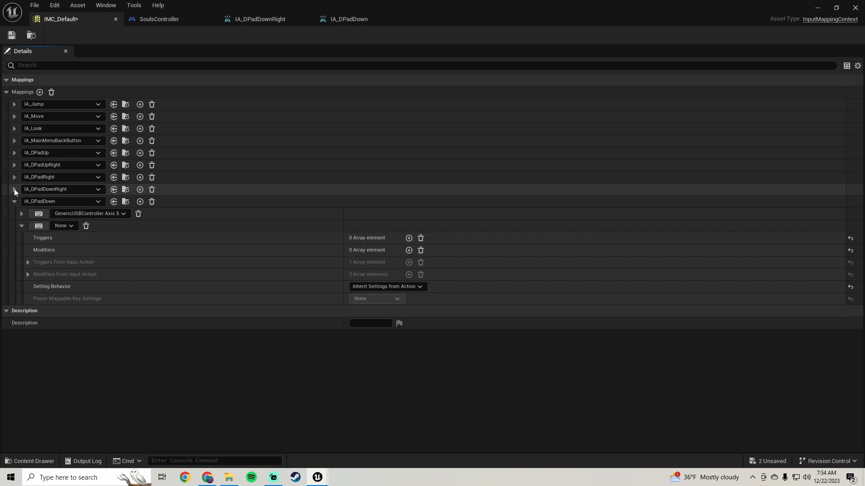
{"action": "left_click", "coordinate": [63, 226]}
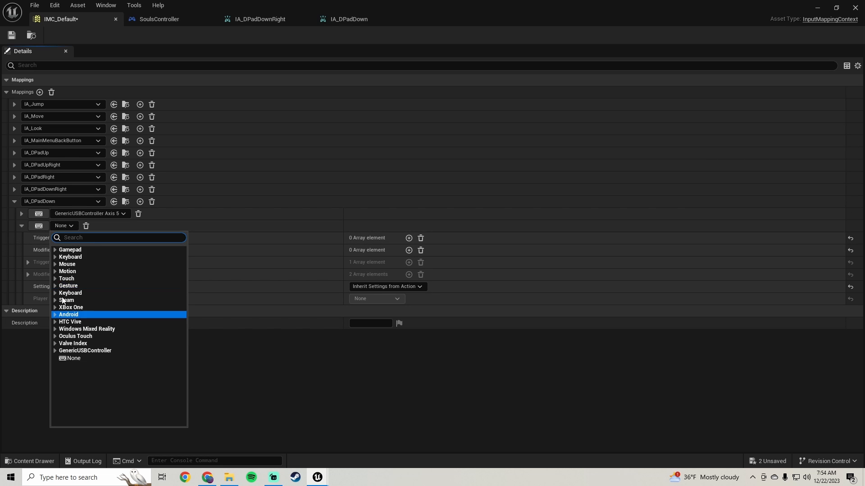
{"action": "left_click", "coordinate": [55, 250]}
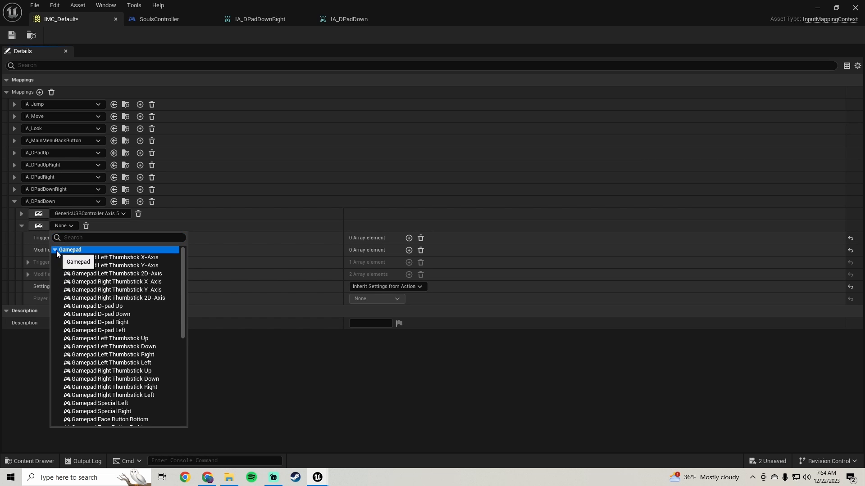
{"action": "left_click", "coordinate": [121, 315]}
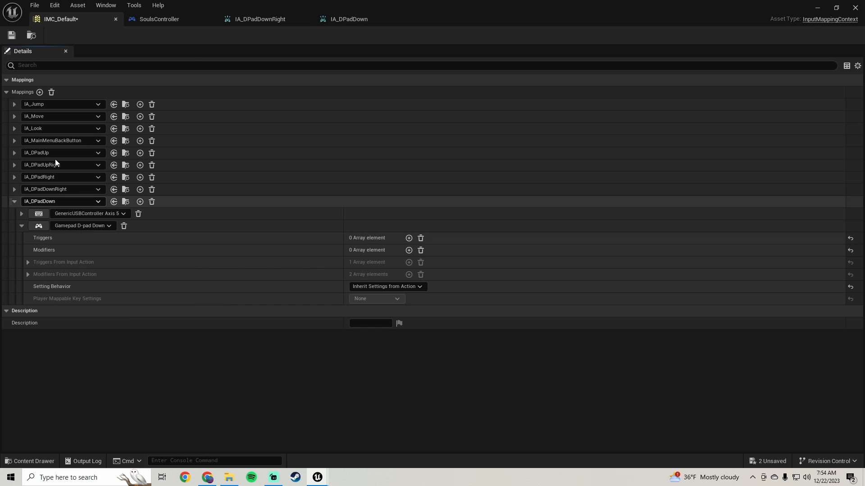
{"action": "left_click", "coordinate": [13, 35]}
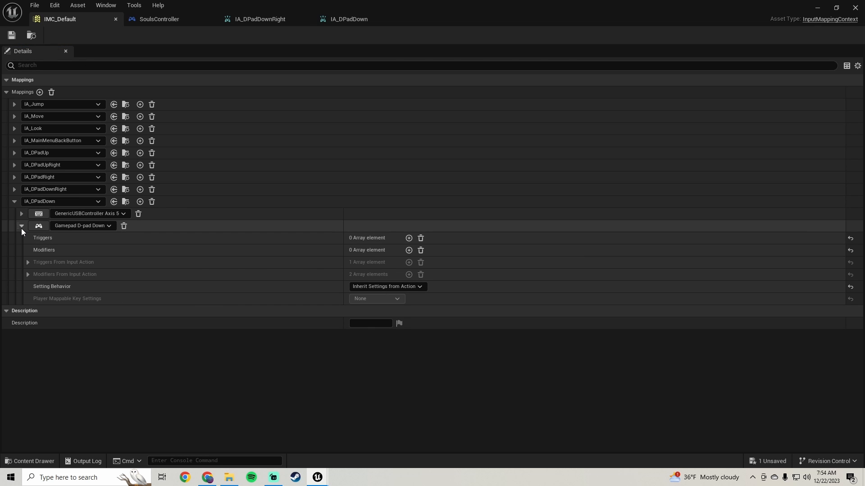
{"action": "left_click", "coordinate": [21, 226]}
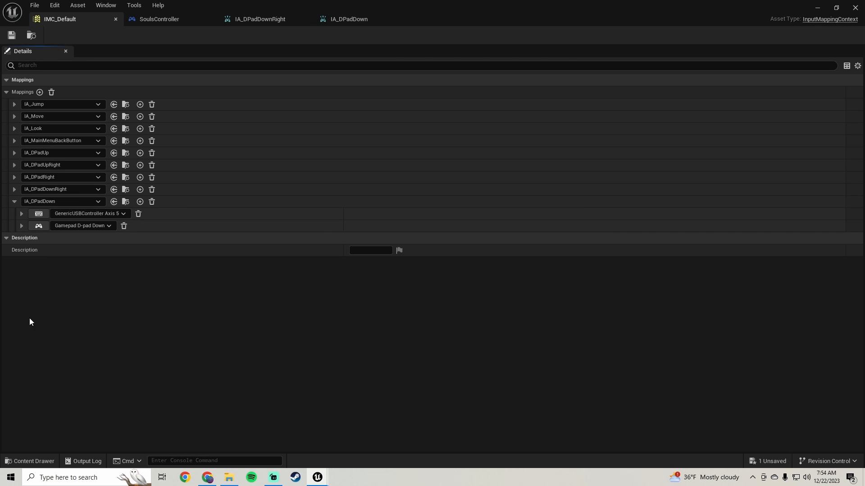
{"action": "left_click", "coordinate": [15, 202]}
Add an IA_DPadDown enhanced input action event to the SoulsController event graph, below the IA_DPadDownRight event
{"action": "left_click", "coordinate": [163, 19]}
{"action": "scroll", "coordinate": [274, 258], "scroll_direction": "down", "scroll_amount": 3}
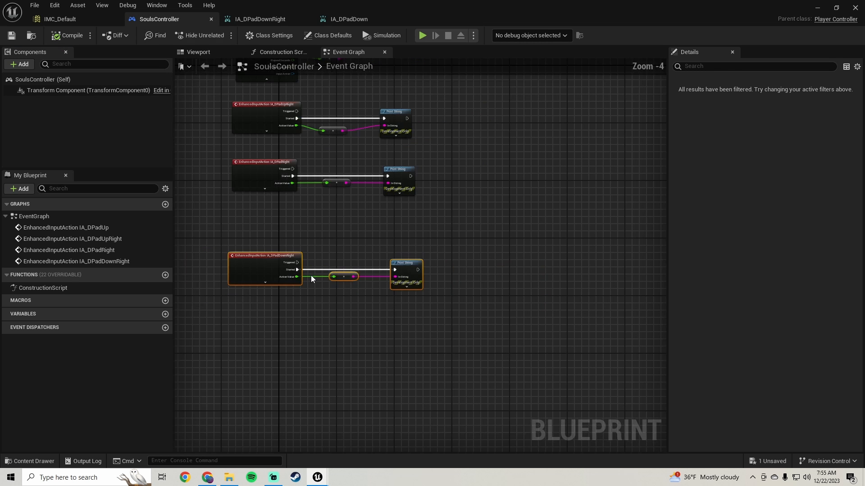
{"action": "right_click_drag", "start_coordinate": [311, 275], "coordinate": [364, 213]}
{"action": "right_click", "coordinate": [315, 293]}
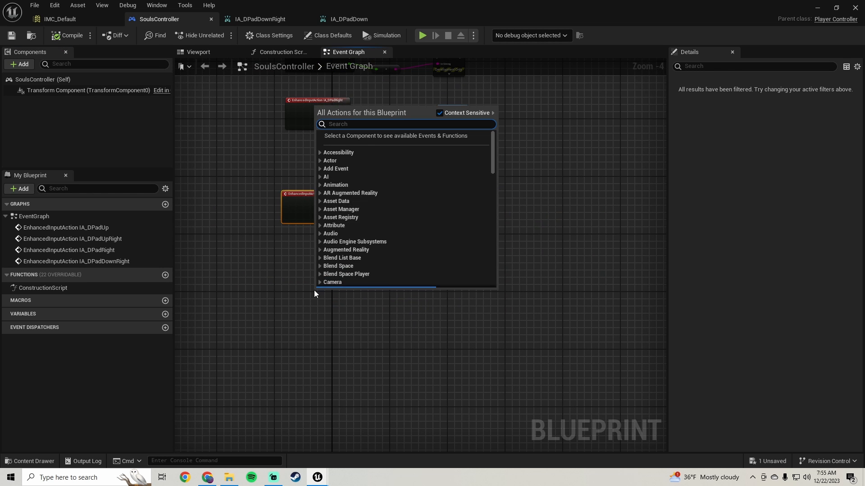
{"action": "type", "text": "dpad down"}
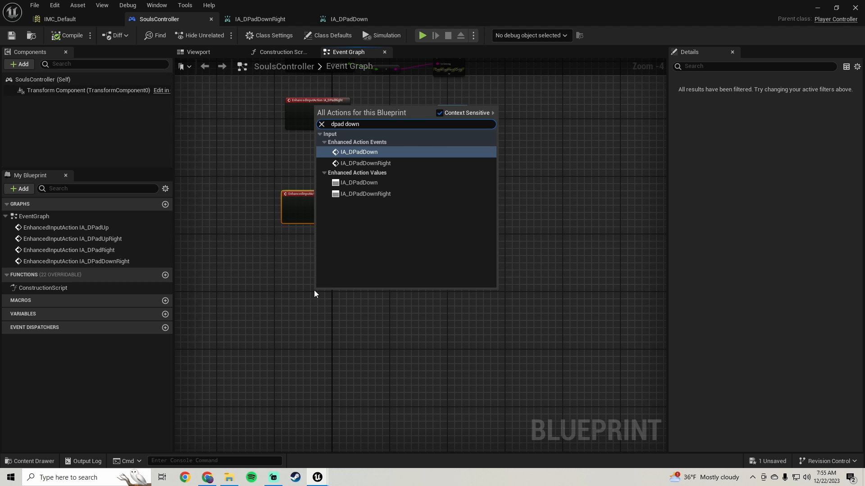
{"action": "left_click", "coordinate": [371, 152]}
{"action": "scroll", "coordinate": [350, 283], "scroll_direction": "up", "scroll_amount": 1}
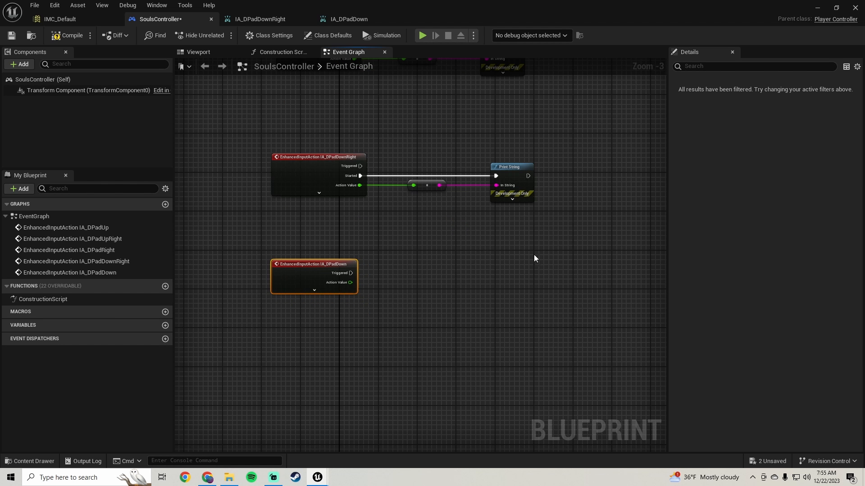
Copy the conversion and Print String nodes for IA_DPadDown, wire them to its Started and Action Value pins, and straighten the connections
{"action": "left_click_drag", "start_coordinate": [534, 255], "coordinate": [420, 148]}
{"action": "key", "text": "ctrl+c"}
{"action": "key", "text": "ctrl+v"}
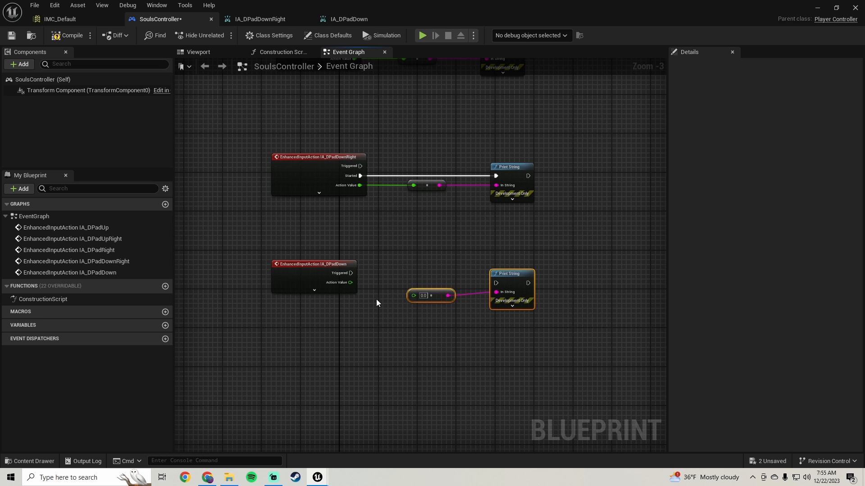
{"action": "left_click", "coordinate": [314, 290]}
{"action": "right_click_drag", "start_coordinate": [487, 281], "coordinate": [485, 226]}
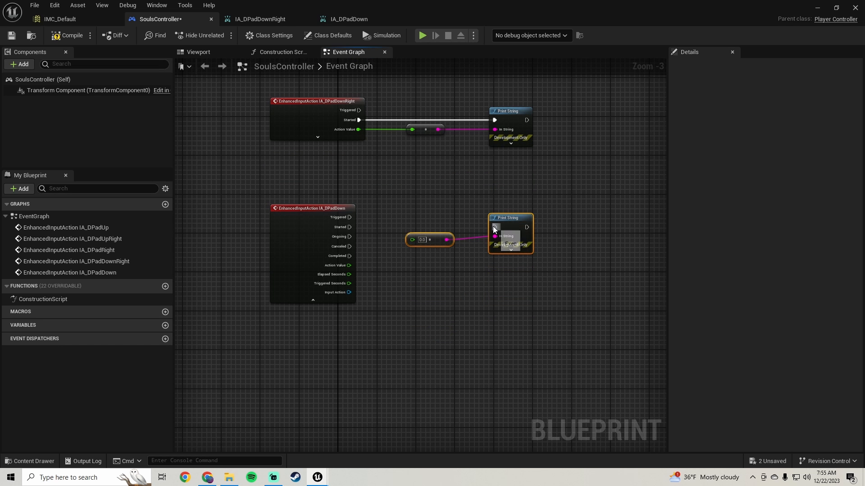
{"action": "left_click_drag", "start_coordinate": [494, 228], "coordinate": [344, 221]}
{"action": "left_click_drag", "start_coordinate": [411, 242], "coordinate": [349, 266]}
{"action": "left_click", "coordinate": [313, 300]}
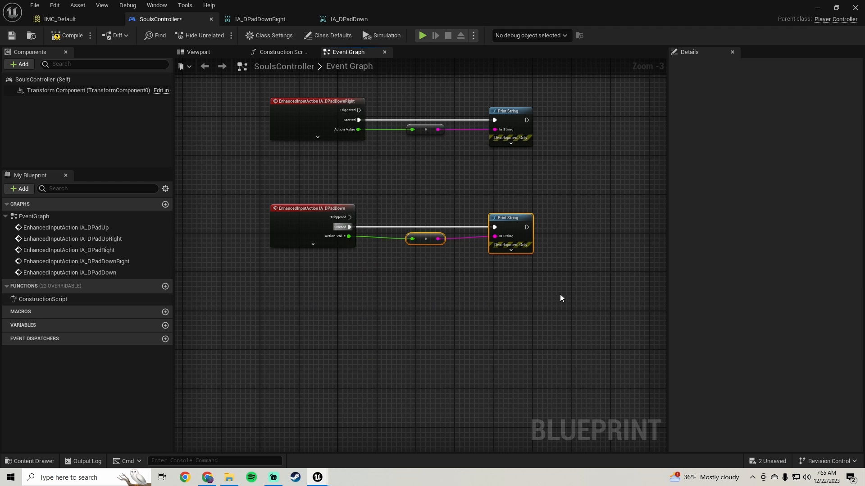
{"action": "left_click_drag", "start_coordinate": [559, 297], "coordinate": [269, 198]}
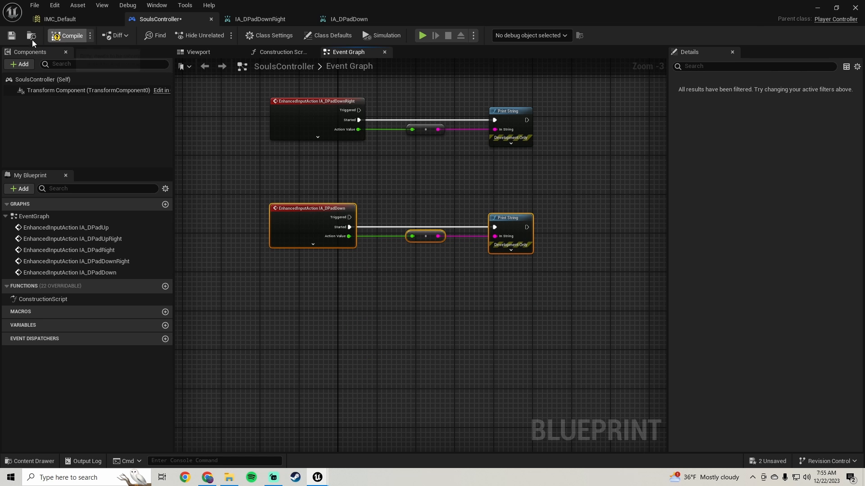
Return to the level editor, play-test the D-pad down input and stop the session
{"action": "left_click", "coordinate": [817, 8]}
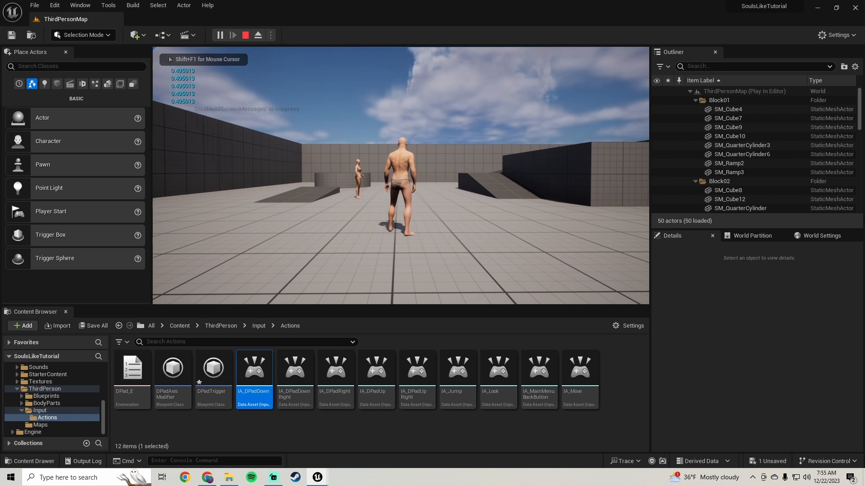
{"action": "key", "text": "Escape"}
Duplicate IA_DPadDown as IA_DPadDownLeft, set the copy's DPad Trigger direction to DPadDownLeft and save it
{"action": "right_click", "coordinate": [264, 373]}
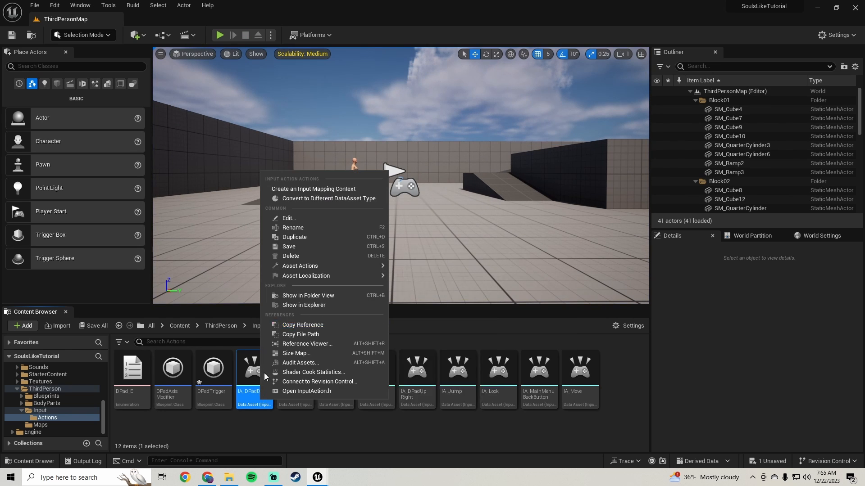
{"action": "left_click", "coordinate": [342, 237]}
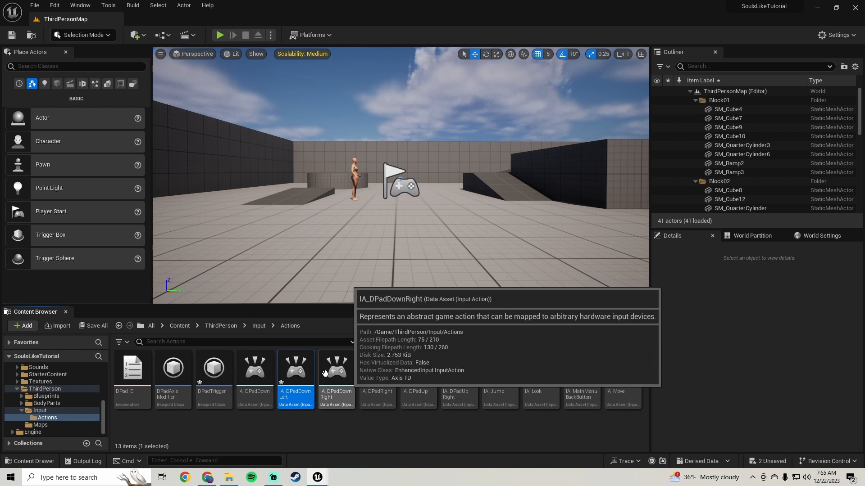
{"action": "double_click", "coordinate": [302, 399]}
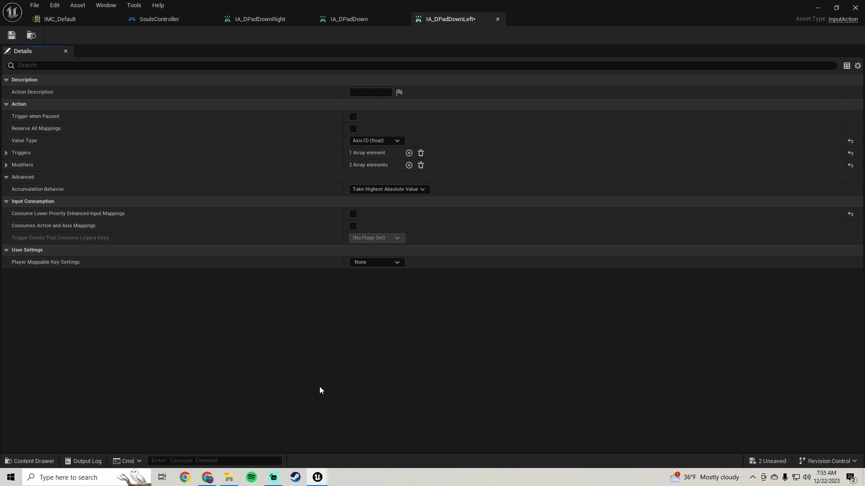
{"action": "left_click", "coordinate": [6, 153]}
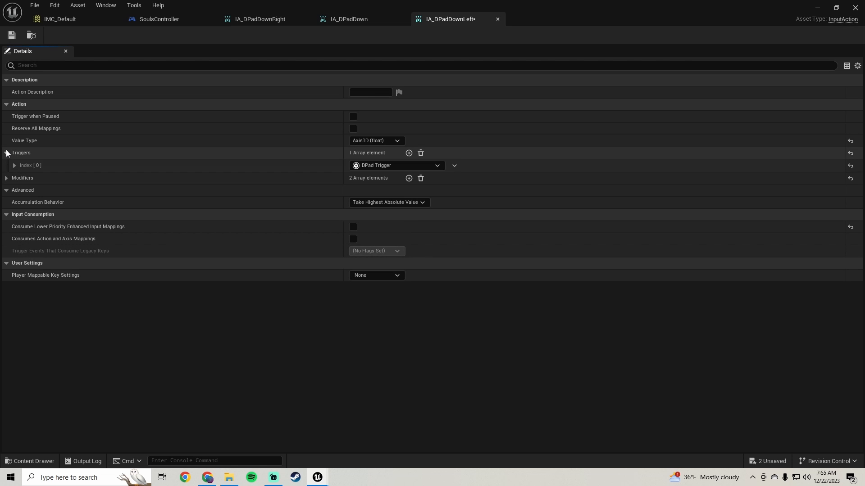
{"action": "left_click", "coordinate": [15, 165]}
{"action": "left_click", "coordinate": [365, 178]}
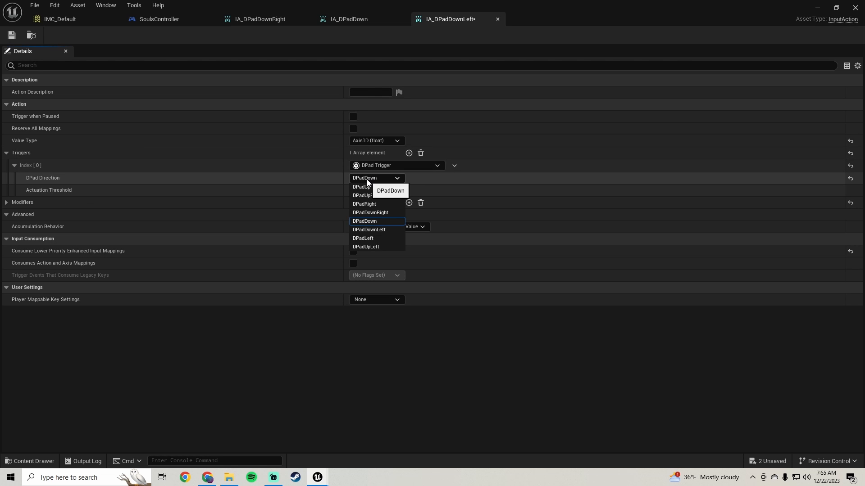
{"action": "left_click", "coordinate": [377, 230]}
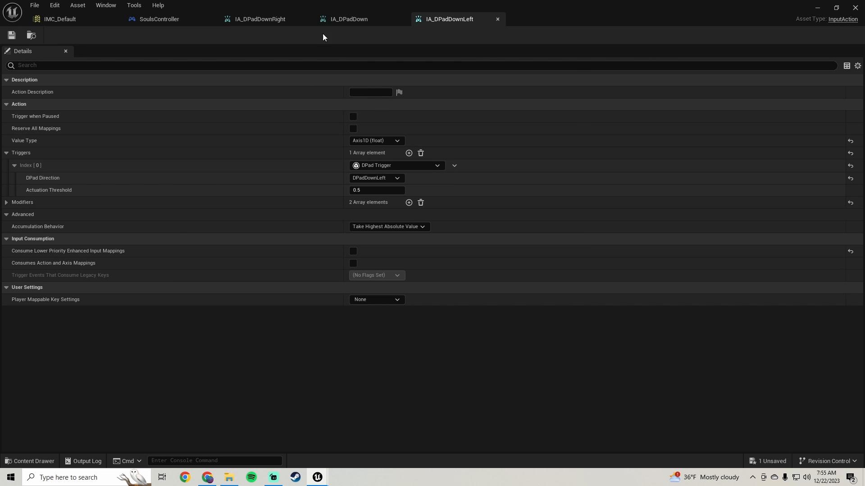
Close the IA_DPadDown and IA_DPadDownRight assets, and add a new IMC_Default mapping assigned to IA_DPadDownLeft
{"action": "left_click", "coordinate": [402, 19]}
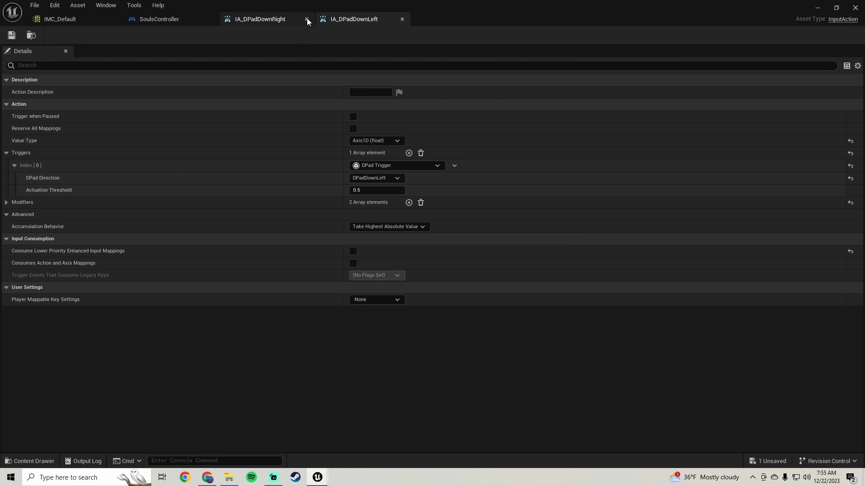
{"action": "left_click", "coordinate": [307, 19]}
{"action": "left_click", "coordinate": [59, 19]}
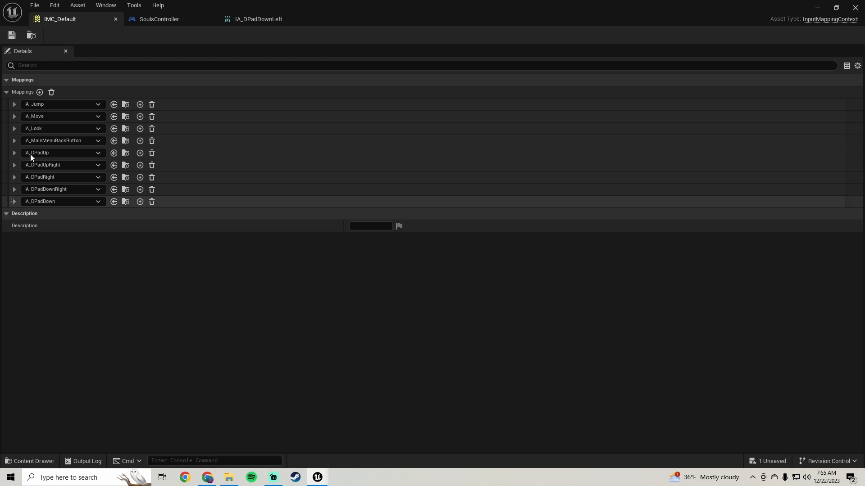
{"action": "left_click", "coordinate": [40, 92]}
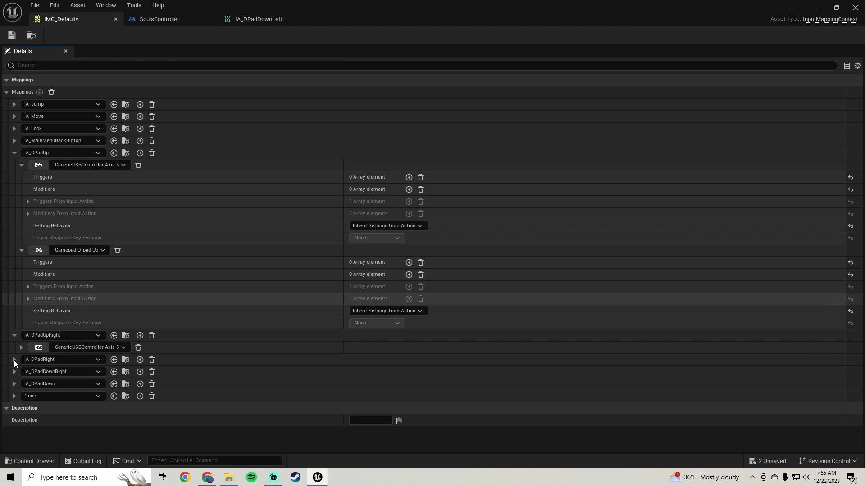
{"action": "left_click", "coordinate": [53, 396]}
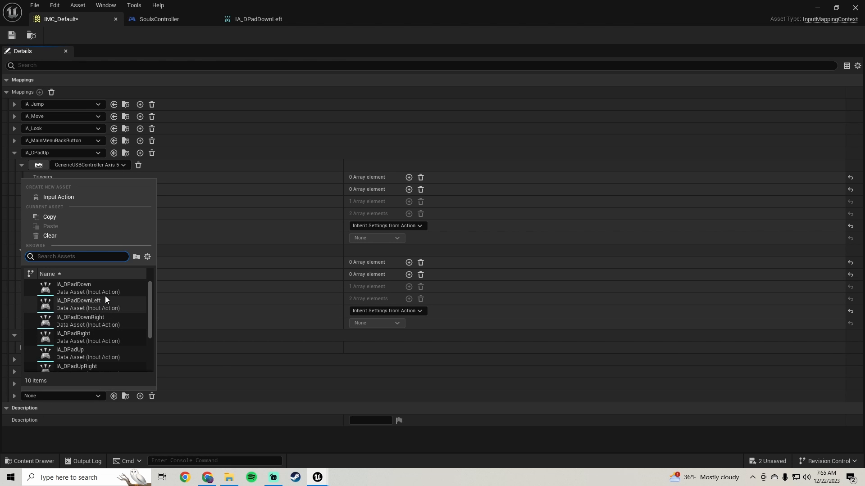
{"action": "left_click", "coordinate": [82, 306]}
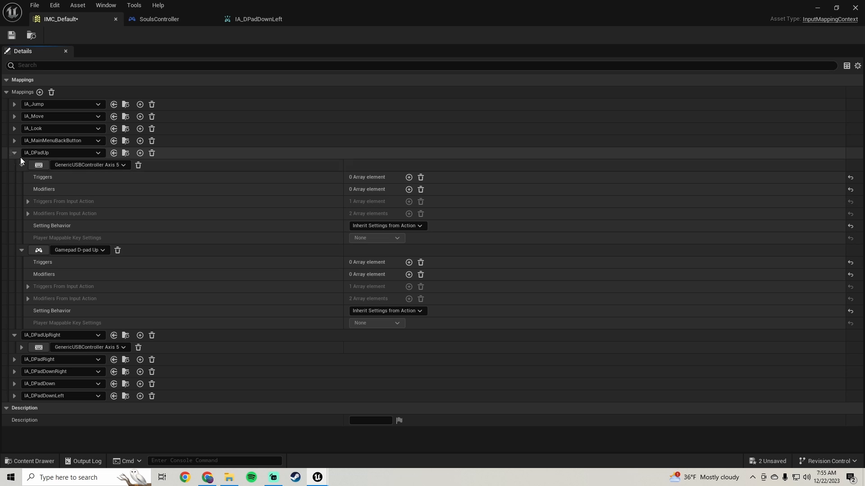
Bind the IA_DPadDownLeft mapping to GenericUSBController Axis 5, collapse the expanded mappings and save IMC_Default
{"action": "left_click", "coordinate": [14, 396]}
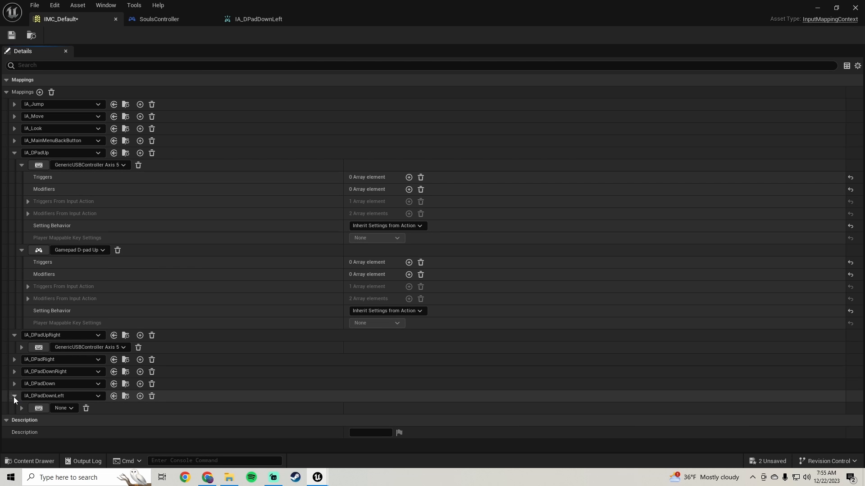
{"action": "left_click", "coordinate": [62, 410]}
{"action": "left_click", "coordinate": [55, 326]}
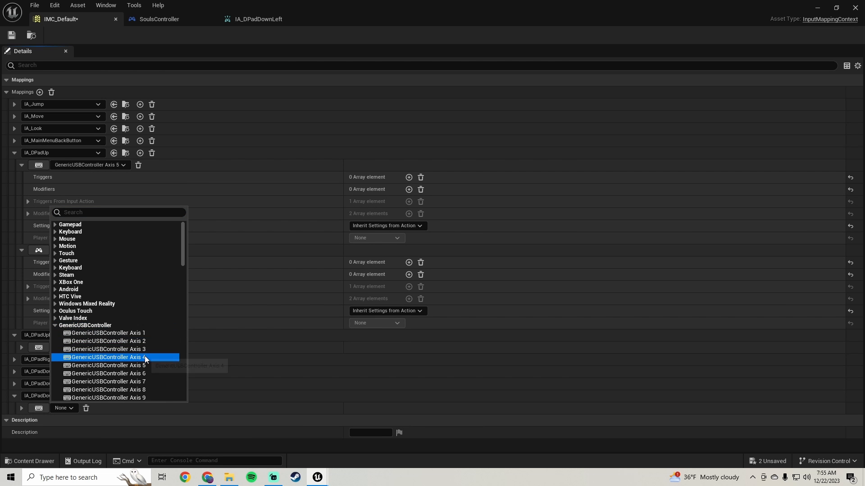
{"action": "left_click", "coordinate": [138, 366]}
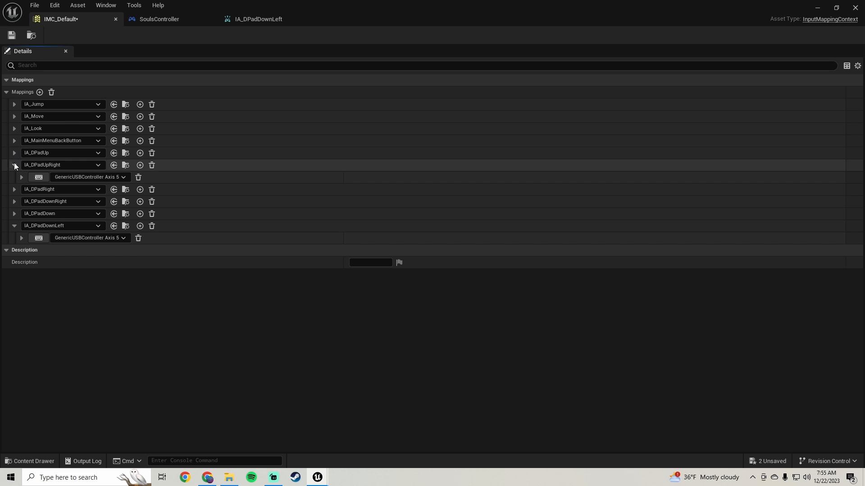
{"action": "left_click", "coordinate": [15, 165]}
{"action": "left_click", "coordinate": [14, 213]}
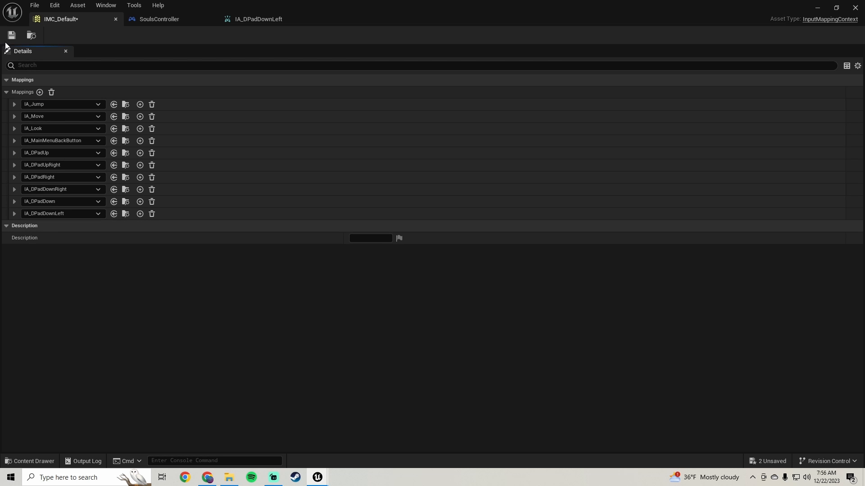
Add an IA_DPadDownLeft enhanced input action event to the SoulsController event graph, aligned below the IA_DPadDown event
{"action": "left_click", "coordinate": [165, 20]}
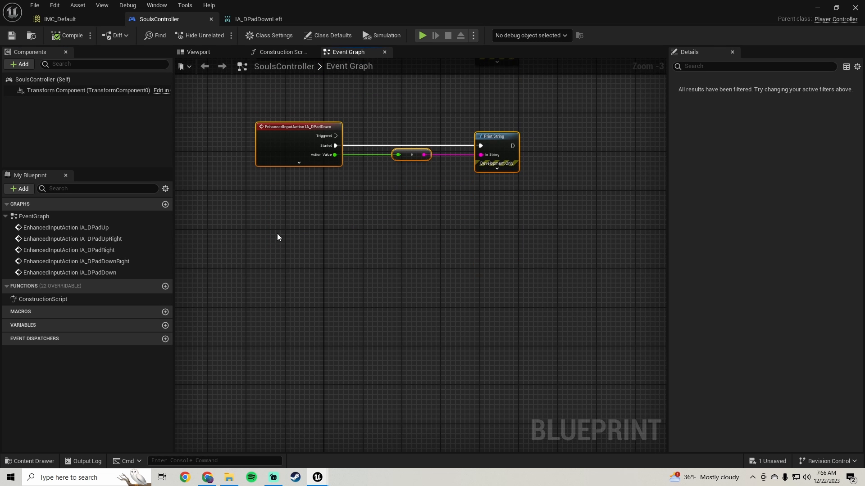
{"action": "right_click", "coordinate": [277, 233]}
{"action": "type", "text": "down left"}
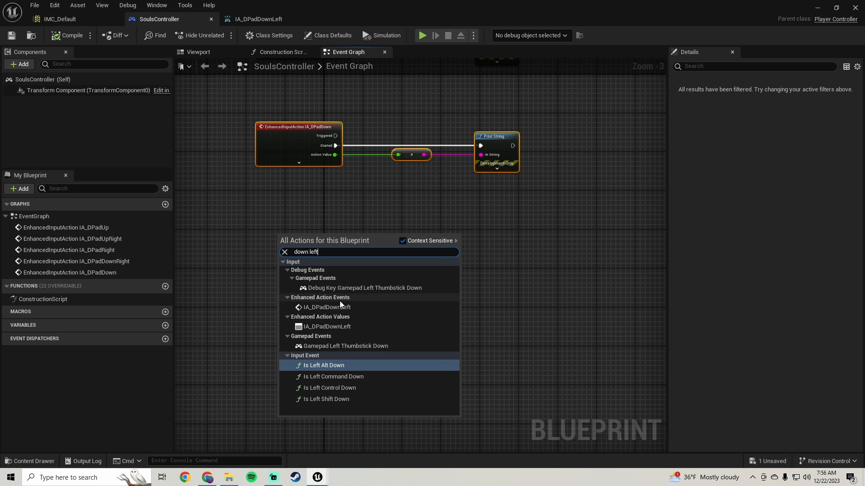
{"action": "left_click", "coordinate": [339, 306]}
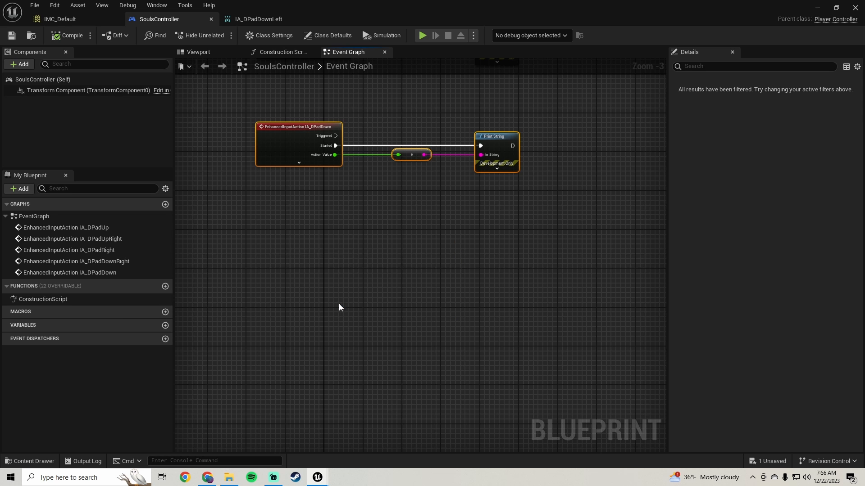
{"action": "left_click_drag", "start_coordinate": [310, 238], "coordinate": [289, 249]}
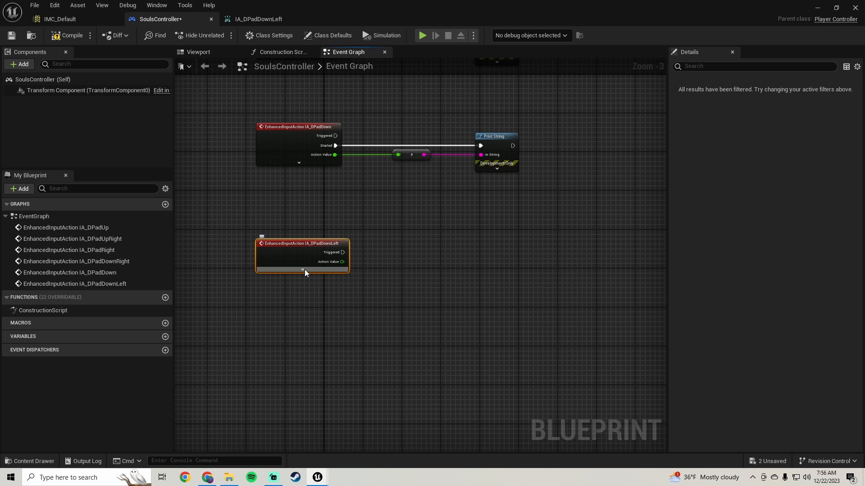
Copy the conversion and Print String nodes beside the IA_DPadDownLeft event, wiring Started to Print String and Action Value to the conversion
{"action": "left_click", "coordinate": [302, 270]}
{"action": "left_click_drag", "start_coordinate": [520, 195], "coordinate": [418, 115]}
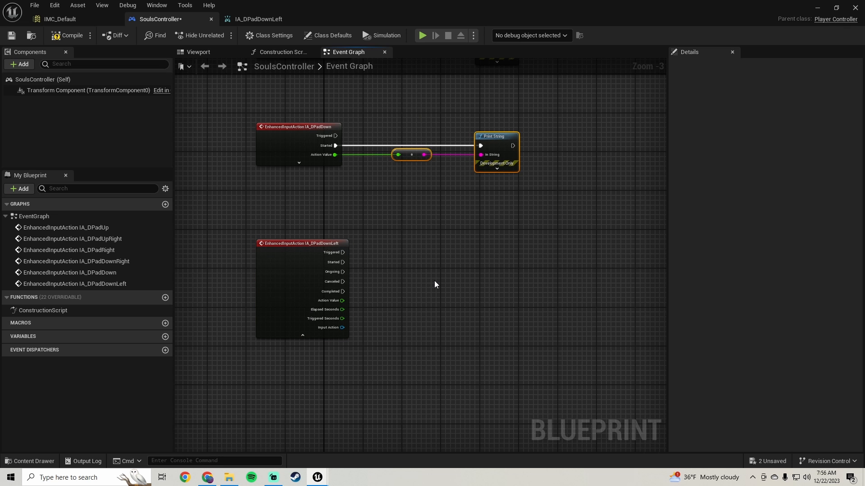
{"action": "key", "text": "ctrl+c"}
{"action": "key", "text": "ctrl+v"}
{"action": "left_click_drag", "start_coordinate": [481, 281], "coordinate": [339, 262]}
{"action": "left_click_drag", "start_coordinate": [398, 295], "coordinate": [339, 302]}
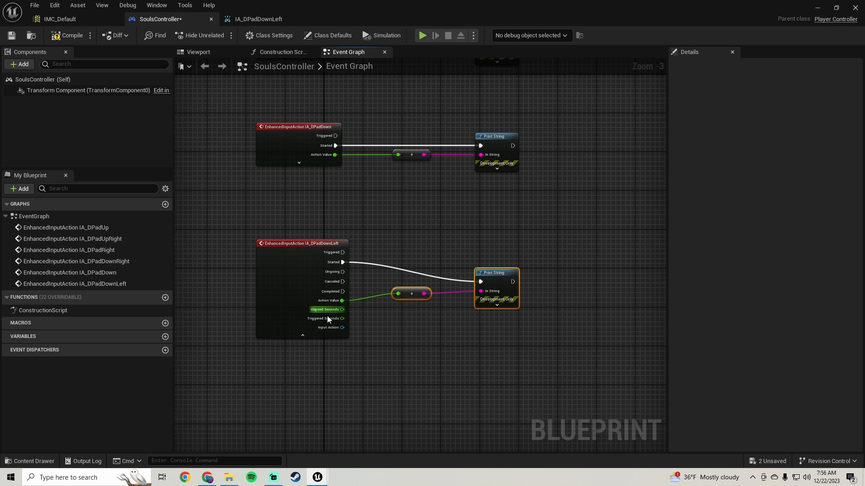
Collapse the IA_DPadDownLeft event's extra pins, straighten the connections of its node row and save SoulsController
{"action": "left_click", "coordinate": [302, 336]}
{"action": "left_click_drag", "start_coordinate": [533, 340], "coordinate": [261, 225]}
{"action": "key", "text": "q"}
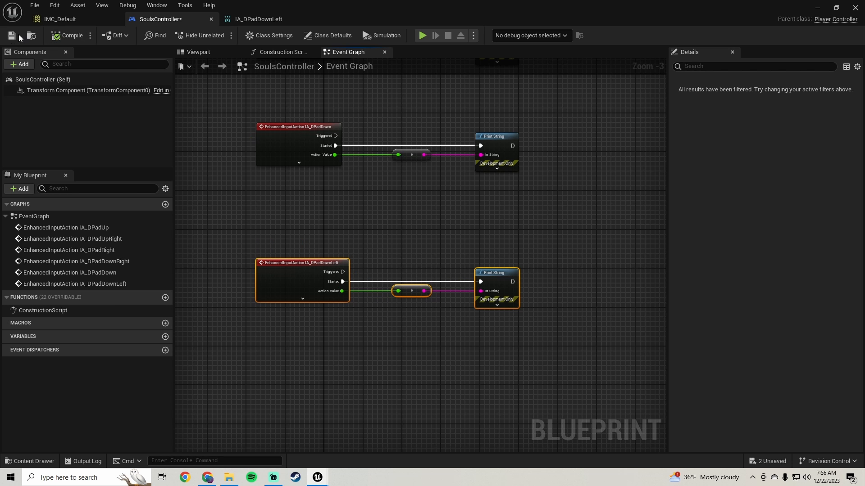
Play-test the D-pad input in the ThirdPersonMap level, stop the session and save the modified DPadTrigger asset
{"action": "left_click", "coordinate": [817, 8]}
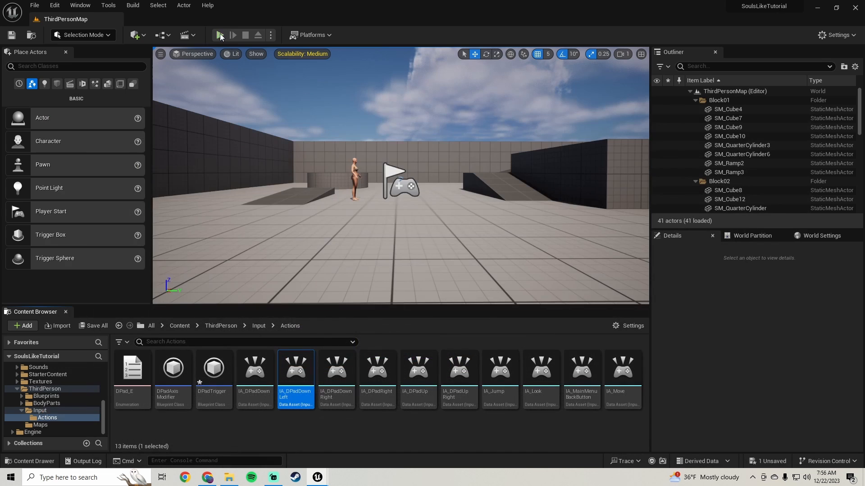
{"action": "key", "text": "alt+p"}
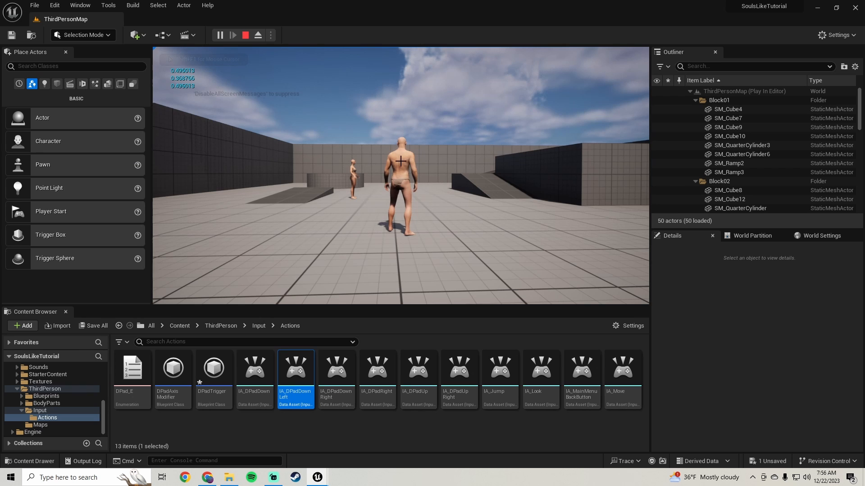
{"action": "key", "text": "Escape"}
{"action": "left_click", "coordinate": [93, 326]}
{"action": "left_click", "coordinate": [490, 338]}
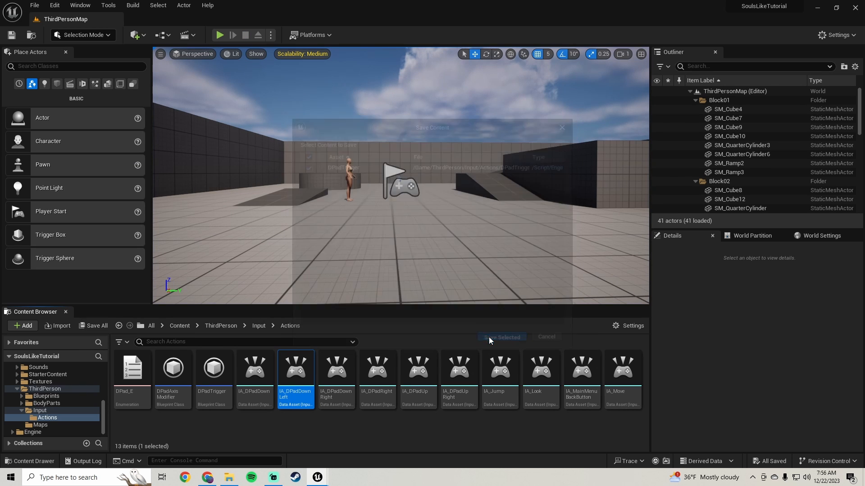
Duplicate the IA_DPadDownLeft input action and name the copy IA_DPadLeft
{"action": "right_click", "coordinate": [296, 388]}
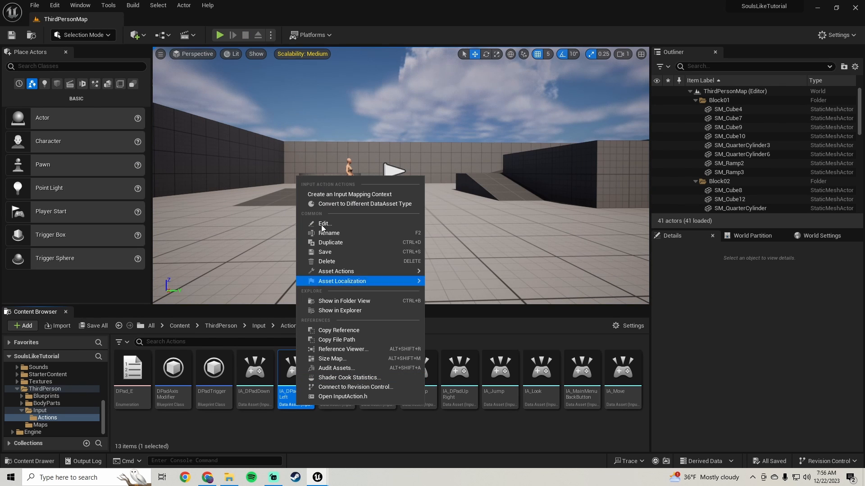
{"action": "left_click", "coordinate": [351, 243]}
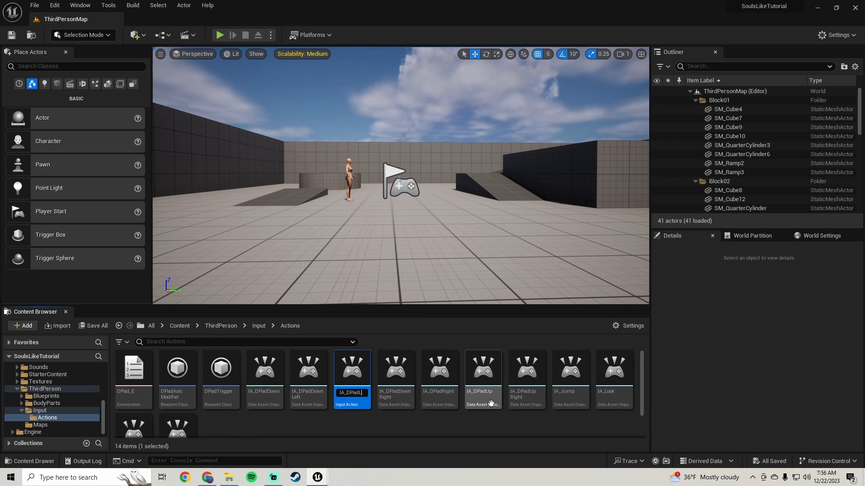
{"action": "type", "text": "Left"}
{"action": "key", "text": "Return"}
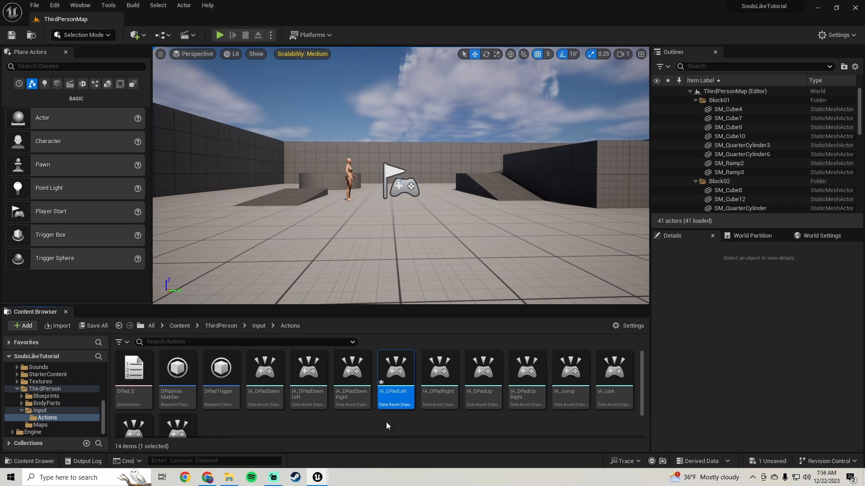
Set the DPad Trigger direction of IA_DPadLeft to DPadLeft and save the asset
{"action": "double_click", "coordinate": [407, 397]}
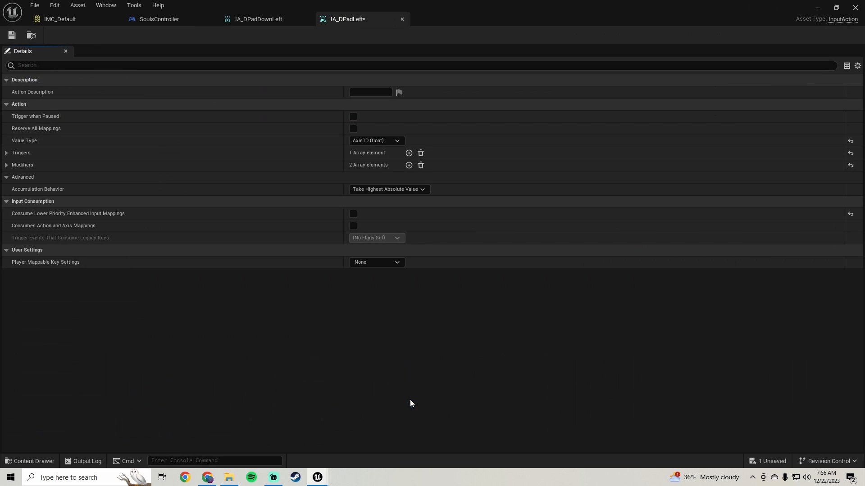
{"action": "left_click", "coordinate": [7, 154]}
{"action": "left_click", "coordinate": [14, 165]}
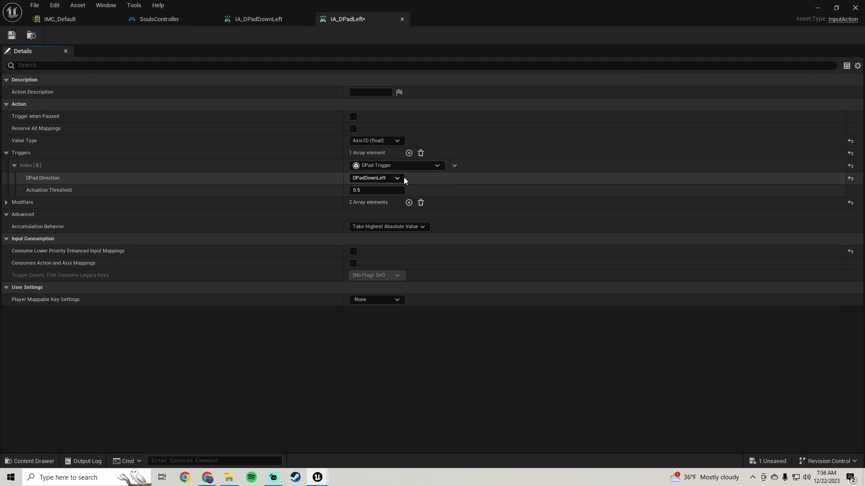
{"action": "left_click", "coordinate": [390, 178]}
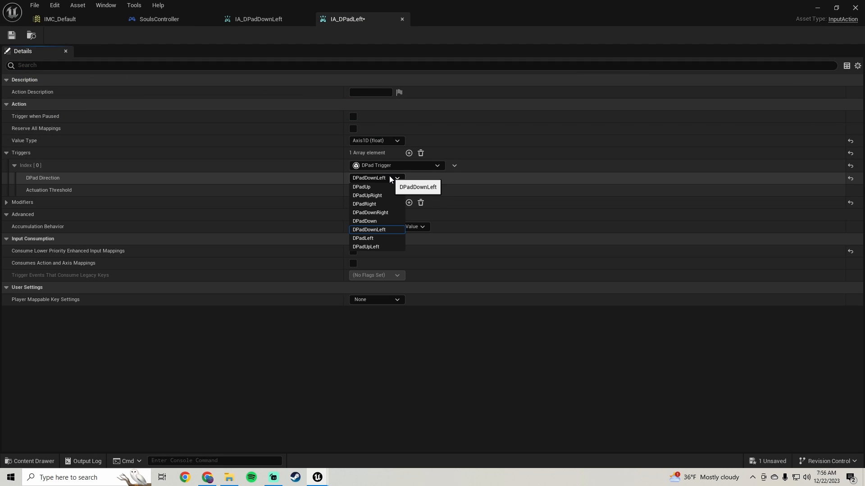
{"action": "left_click", "coordinate": [365, 238]}
{"action": "left_click", "coordinate": [12, 36]}
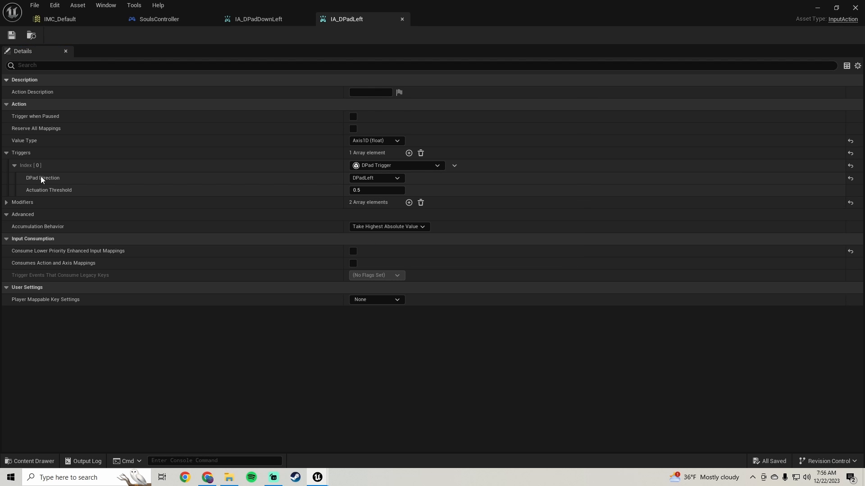
Add a new mapping to IMC_Default assigned to IA_DPadLeft, and collapse the expanded IA_DPadUp and IA_DPadUpRight mappings
{"action": "left_click", "coordinate": [54, 19]}
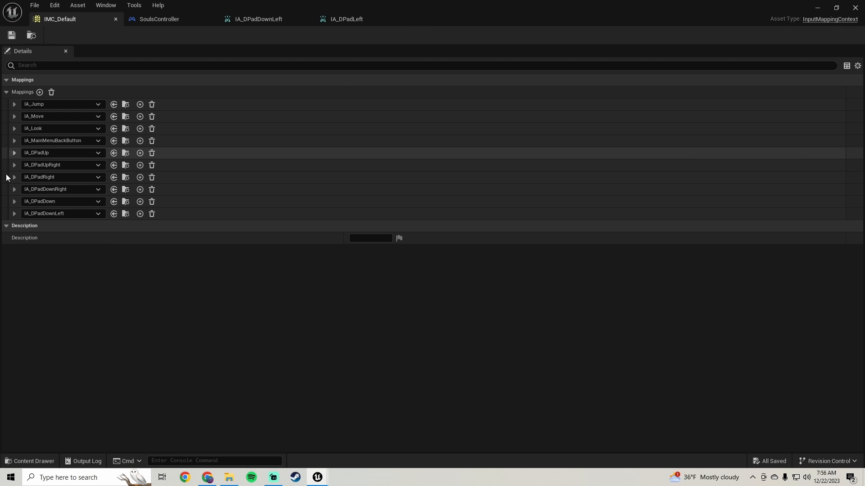
{"action": "left_click", "coordinate": [40, 92]}
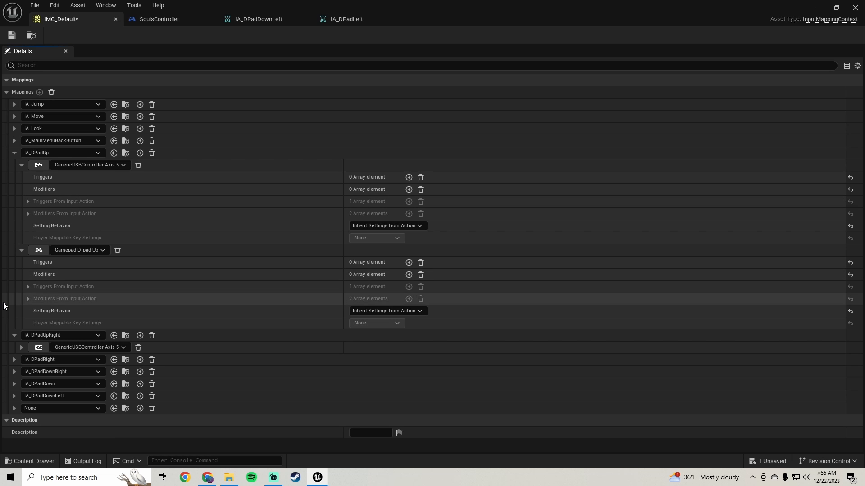
{"action": "left_click", "coordinate": [55, 408]}
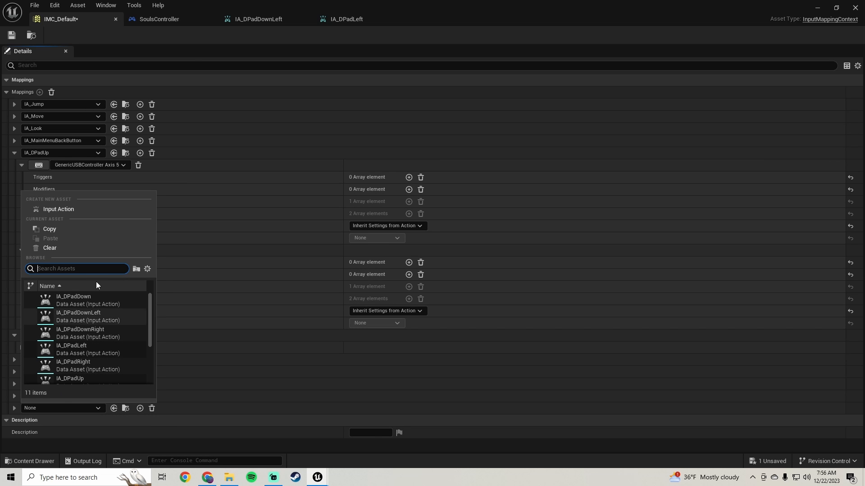
{"action": "left_click", "coordinate": [83, 349]}
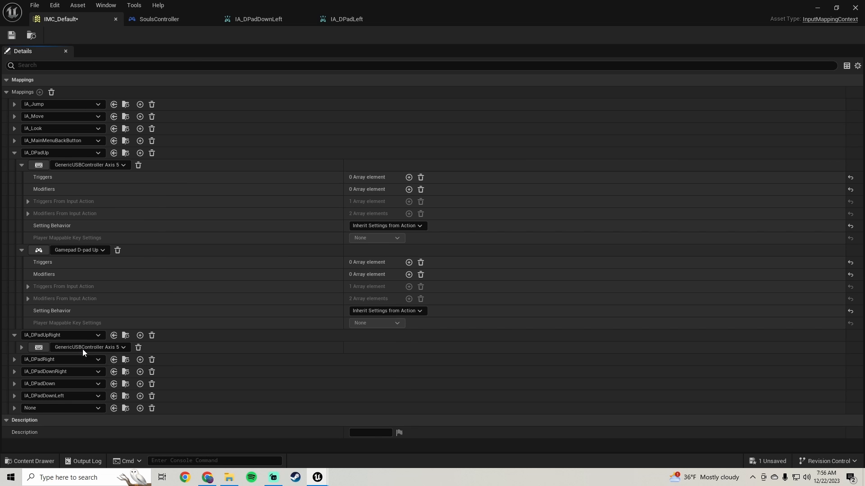
{"action": "left_click", "coordinate": [15, 153]}
{"action": "left_click", "coordinate": [15, 165]}
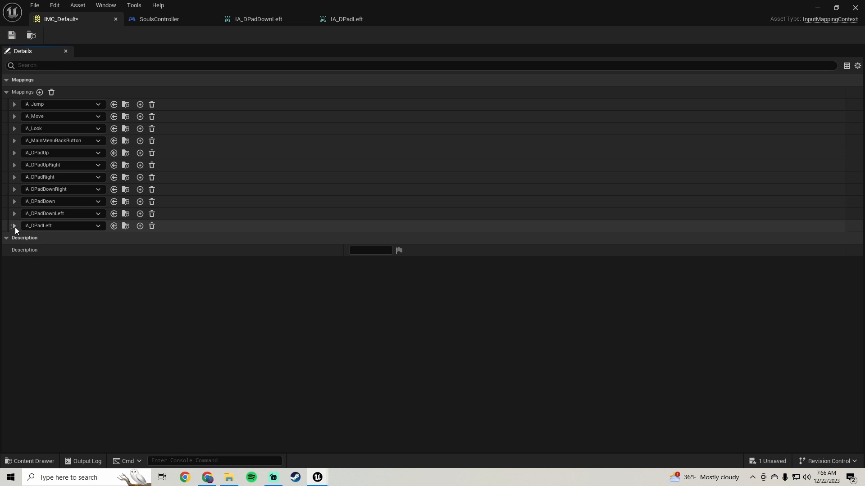
Bind the IA_DPadLeft mapping to GenericUSBController Axis 5
{"action": "left_click", "coordinate": [14, 226]}
{"action": "left_click", "coordinate": [59, 239]}
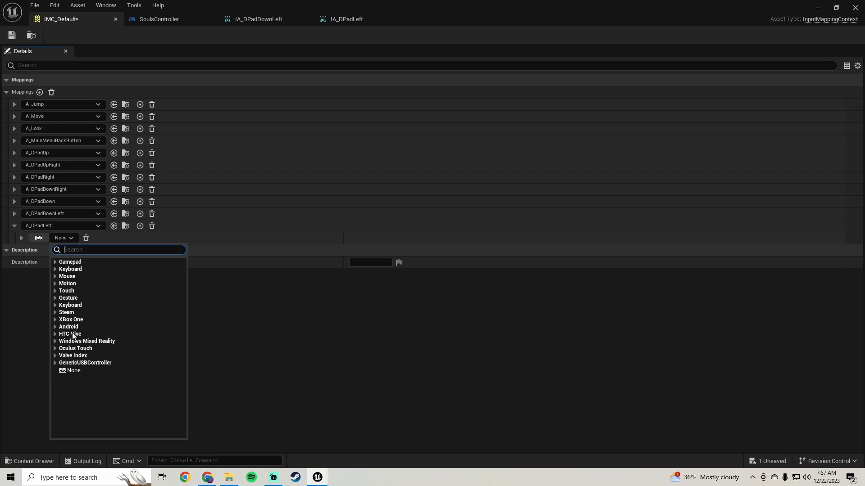
{"action": "left_click", "coordinate": [55, 363]}
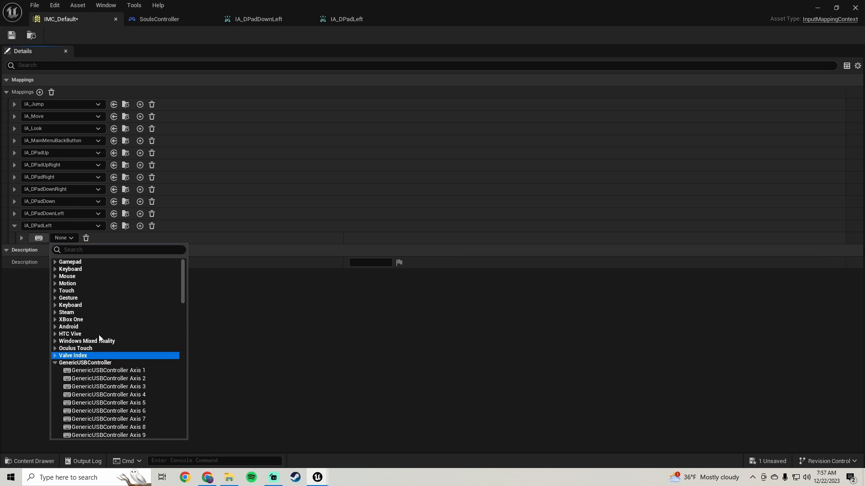
{"action": "scroll", "coordinate": [114, 386], "scroll_direction": "down", "scroll_amount": 2}
{"action": "left_click", "coordinate": [133, 360]}
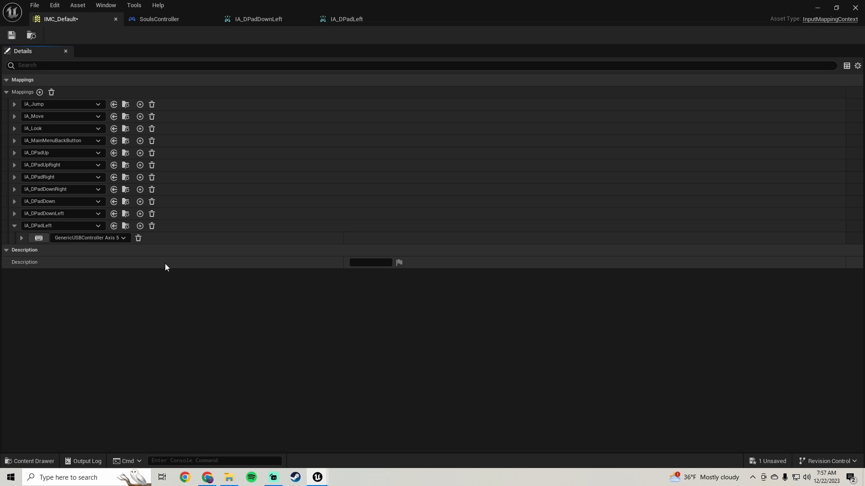
Add a second binding, Gamepad D-pad Left, to the IA_DPadLeft mapping, collapse the expanded mappings and save IMC_Default
{"action": "left_click", "coordinate": [142, 226]}
{"action": "left_click", "coordinate": [13, 155]}
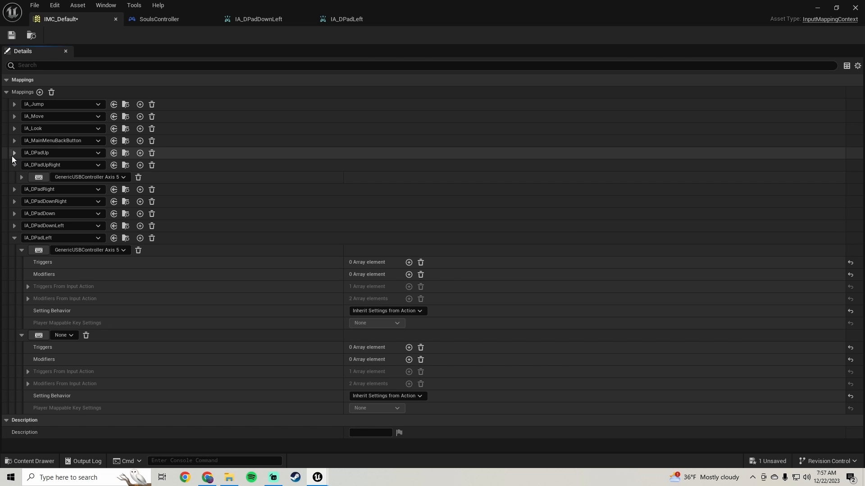
{"action": "left_click", "coordinate": [13, 168]}
{"action": "left_click", "coordinate": [14, 225]}
{"action": "left_click", "coordinate": [14, 226]}
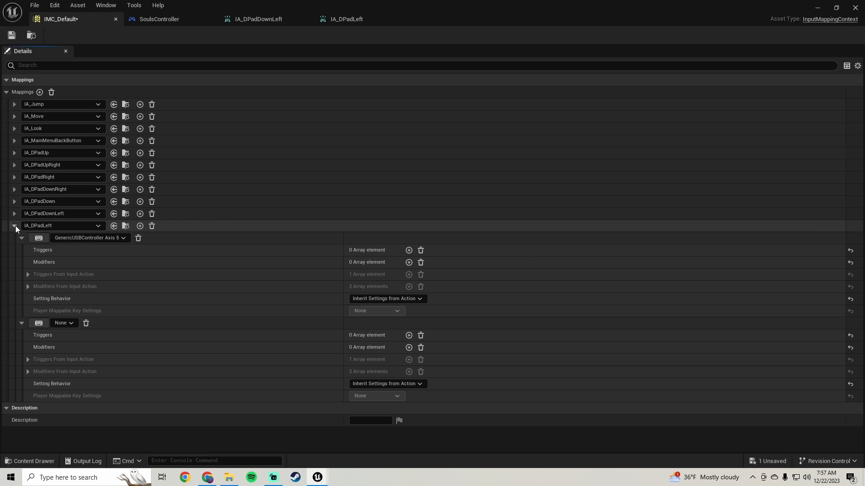
{"action": "left_click", "coordinate": [65, 323]}
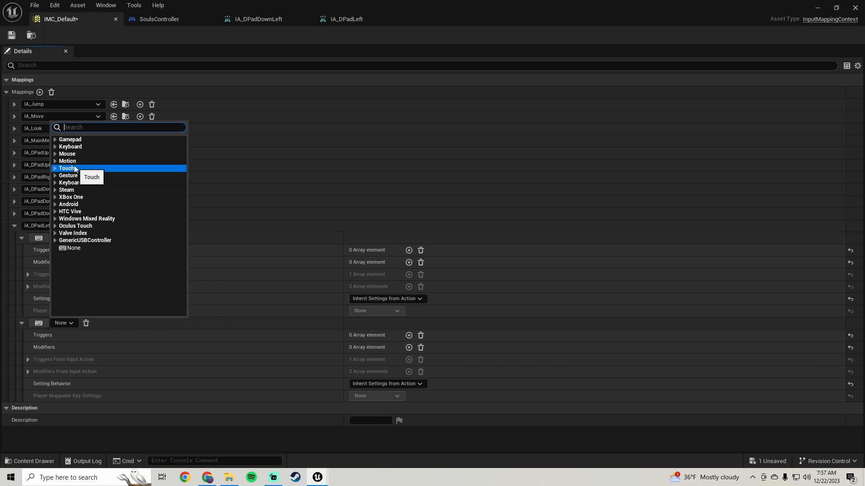
{"action": "left_click", "coordinate": [54, 141]}
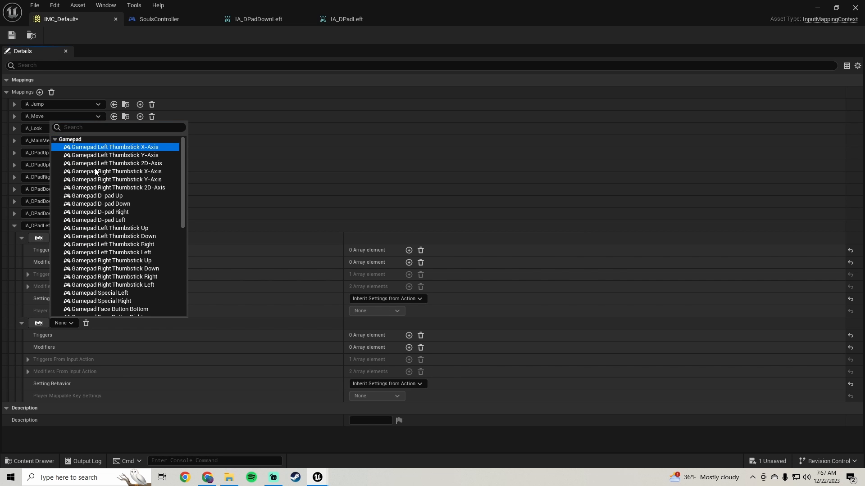
{"action": "left_click", "coordinate": [114, 220]}
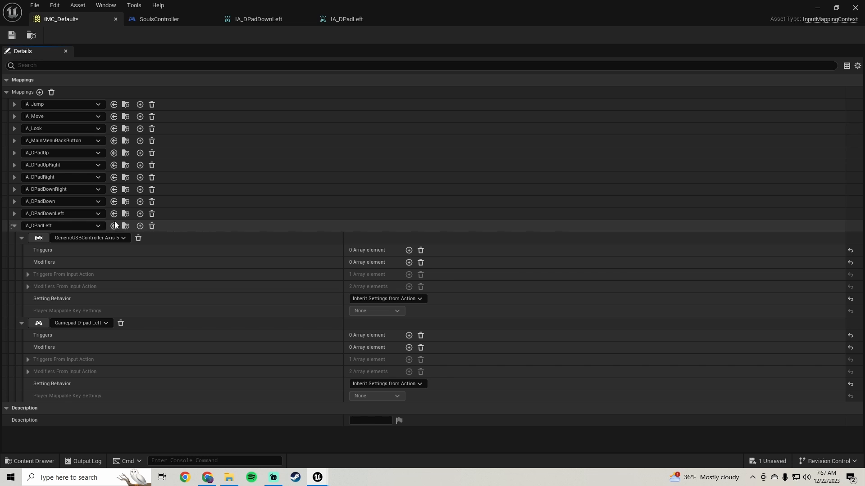
{"action": "left_click", "coordinate": [15, 222]}
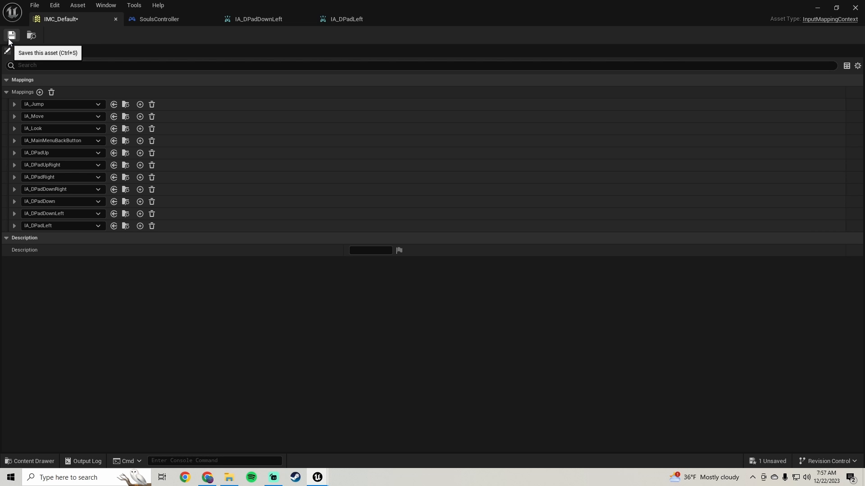
Add an IA_DPadLeft enhanced input action event to the SoulsController event graph, placed below the IA_DPadDownLeft event
{"action": "left_click", "coordinate": [141, 21]}
{"action": "scroll", "coordinate": [295, 293], "scroll_direction": "down", "scroll_amount": 3}
{"action": "right_click_drag", "start_coordinate": [310, 312], "coordinate": [341, 203]}
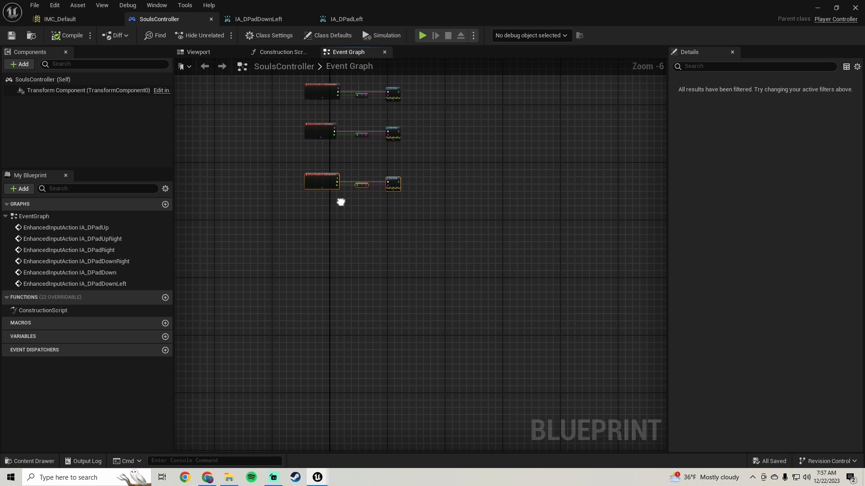
{"action": "scroll", "coordinate": [321, 209], "scroll_direction": "up", "scroll_amount": 2}
{"action": "right_click", "coordinate": [313, 223]}
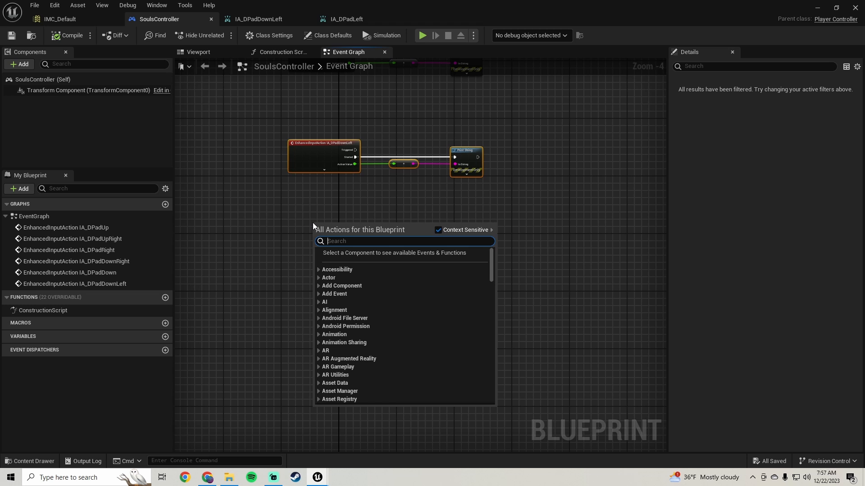
{"action": "type", "text": "dpad left"}
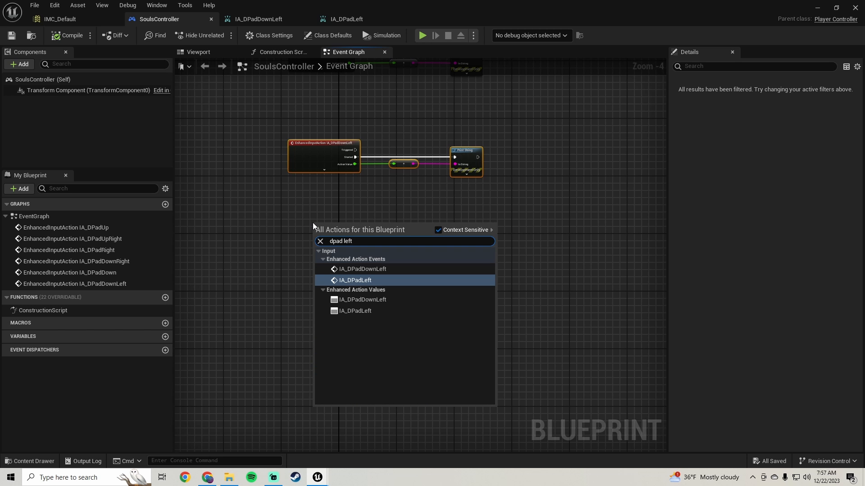
{"action": "left_click", "coordinate": [355, 280]}
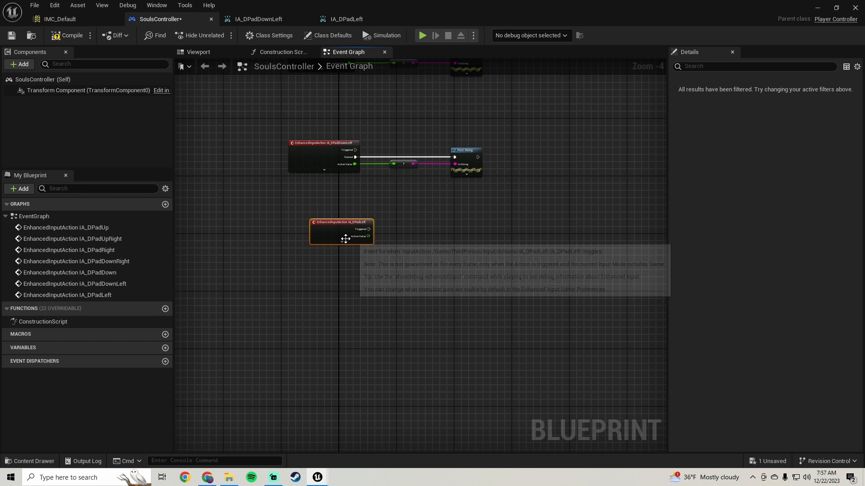
{"action": "left_click_drag", "start_coordinate": [337, 228], "coordinate": [319, 247]}
Copy the conversion and Print String nodes beside the IA_DPadLeft event, wiring Started to Print String and Action Value to the conversion
{"action": "left_click", "coordinate": [325, 260]}
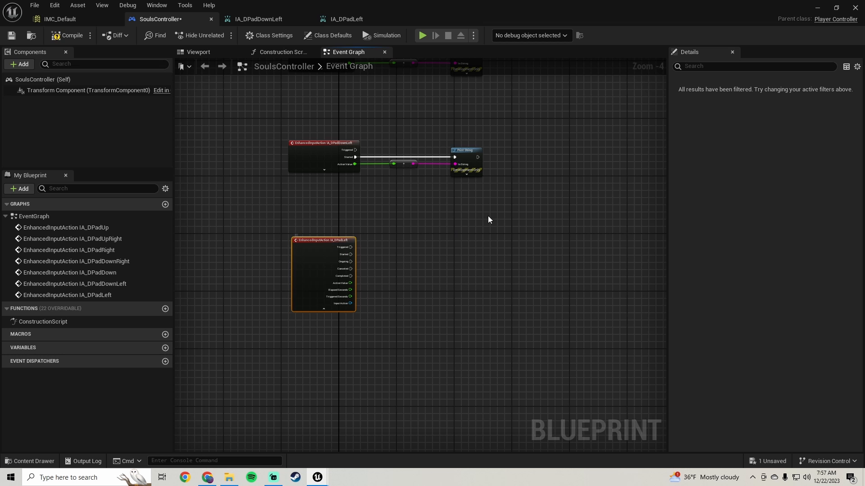
{"action": "left_click_drag", "start_coordinate": [399, 128], "coordinate": [399, 136]}
{"action": "key", "text": "ctrl+c"}
{"action": "key", "text": "ctrl+v"}
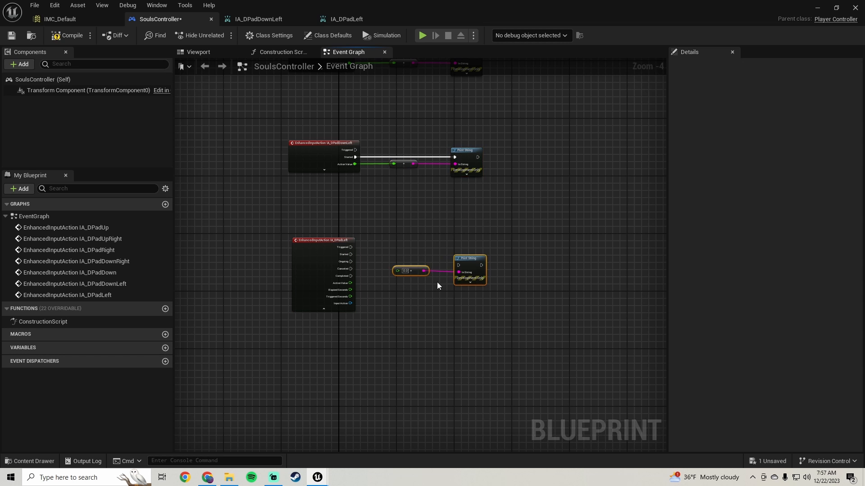
{"action": "scroll", "coordinate": [437, 281], "scroll_direction": "up", "scroll_amount": 3}
{"action": "left_click_drag", "start_coordinate": [473, 253], "coordinate": [283, 236]}
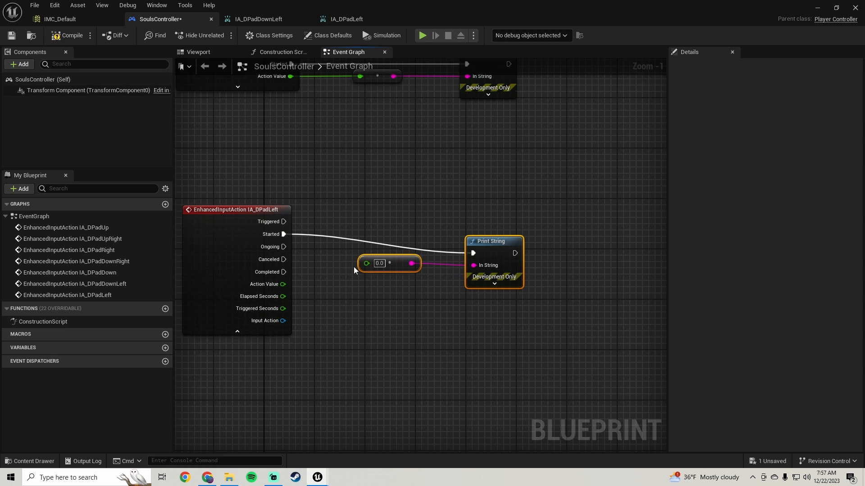
{"action": "left_click_drag", "start_coordinate": [367, 263], "coordinate": [283, 284]}
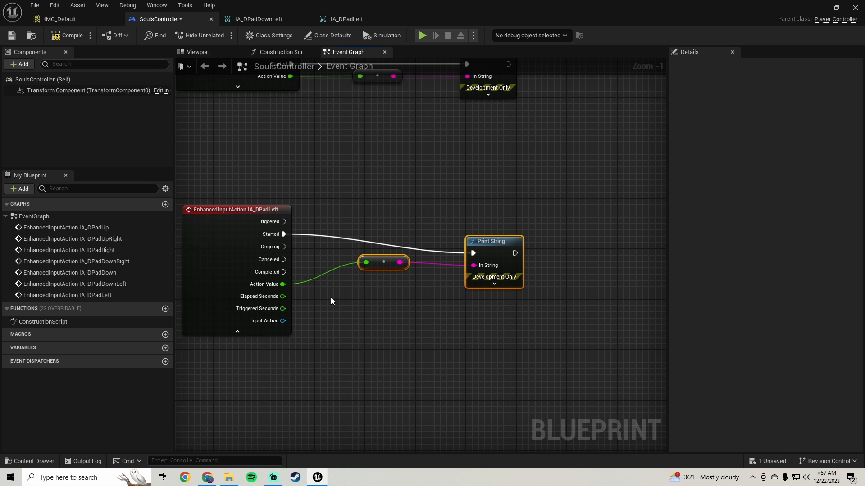
Collapse the IA_DPadLeft event node, straighten its connections to the conversion and Print String nodes, and compile and save SoulsController
{"action": "left_click", "coordinate": [237, 332]}
{"action": "left_click_drag", "start_coordinate": [546, 179], "coordinate": [164, 298]}
{"action": "scroll", "coordinate": [445, 211], "scroll_direction": "down", "scroll_amount": 3}
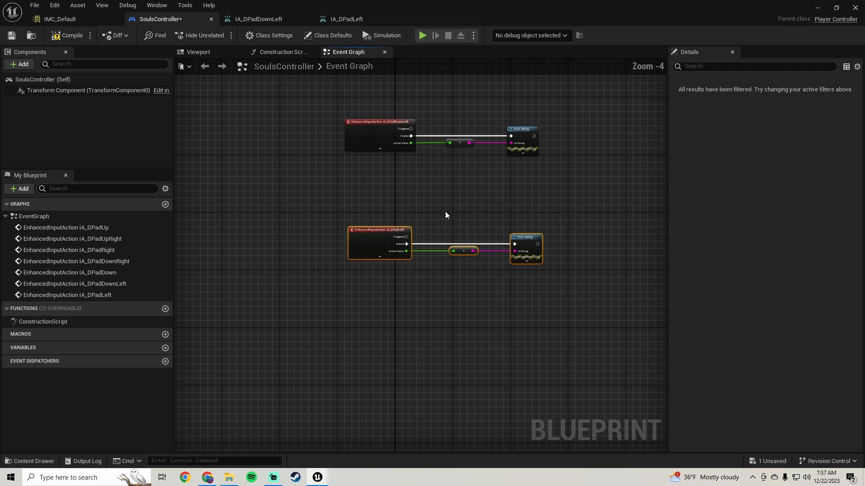
{"action": "left_click", "coordinate": [53, 36]}
{"action": "left_click", "coordinate": [12, 36]}
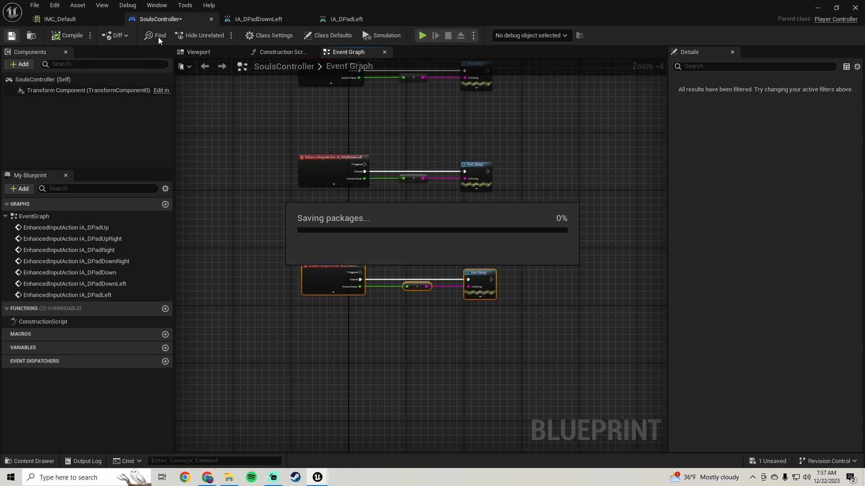
Play-test ThirdPersonMap to check the printed D-pad input, and stop the session
{"action": "left_click", "coordinate": [815, 7]}
{"action": "left_click", "coordinate": [221, 35]}
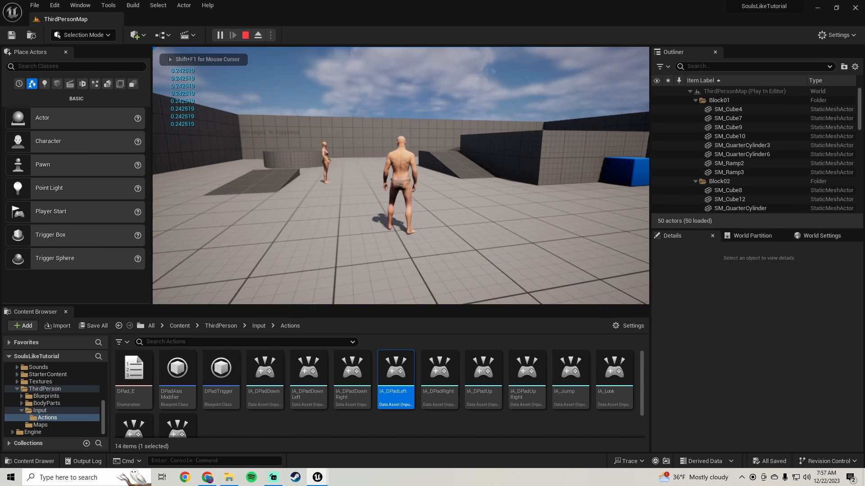
{"action": "key", "text": "Escape"}
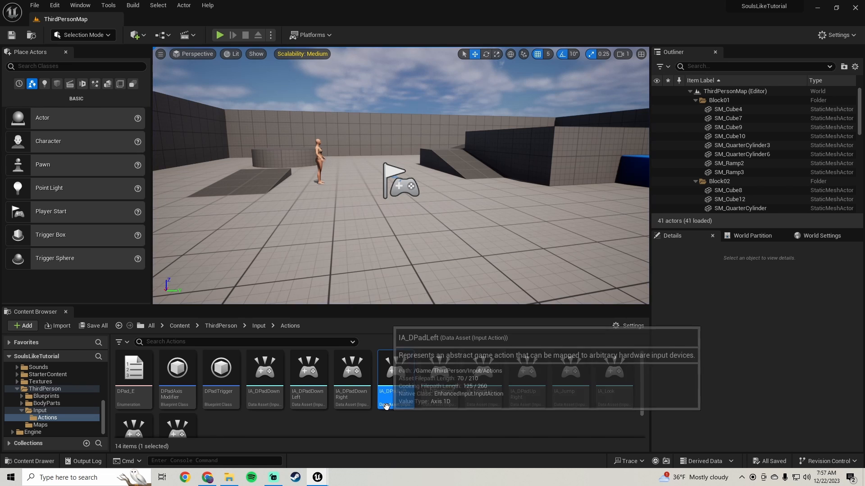
Duplicate the IA_DPadLeft input action and name the copy IA_DPadUpLeft
{"action": "right_click", "coordinate": [390, 383]}
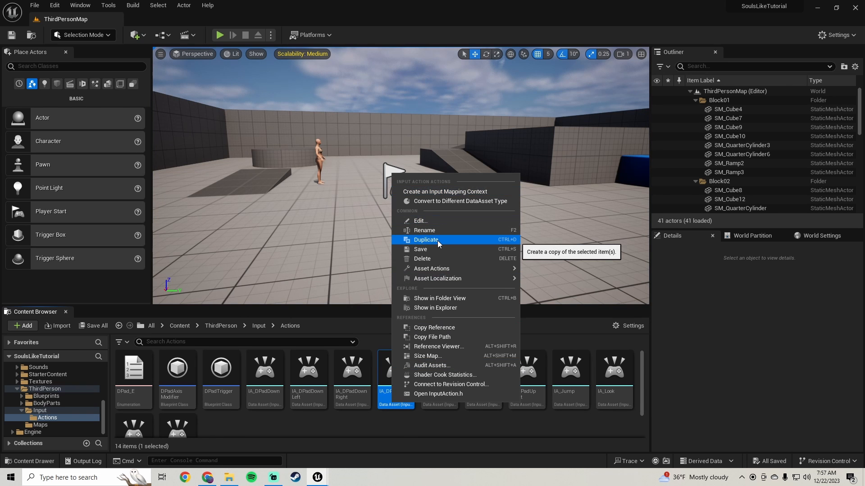
{"action": "left_click", "coordinate": [426, 240]}
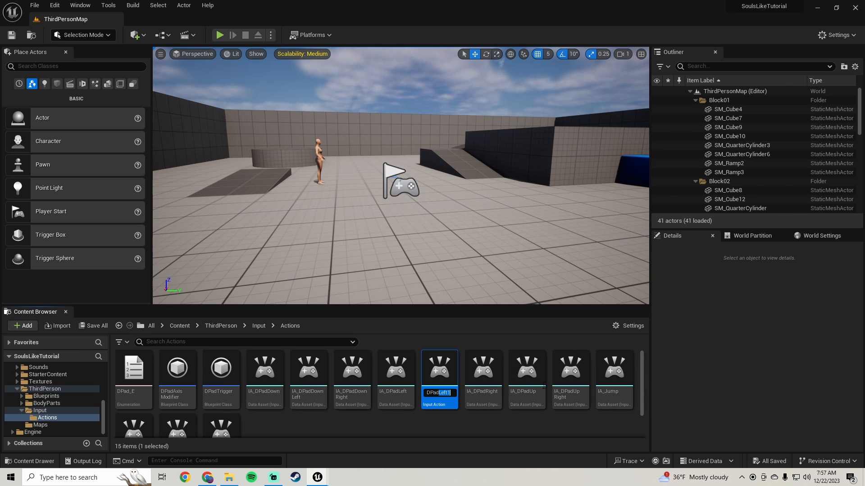
{"action": "type", "text": "Up"}
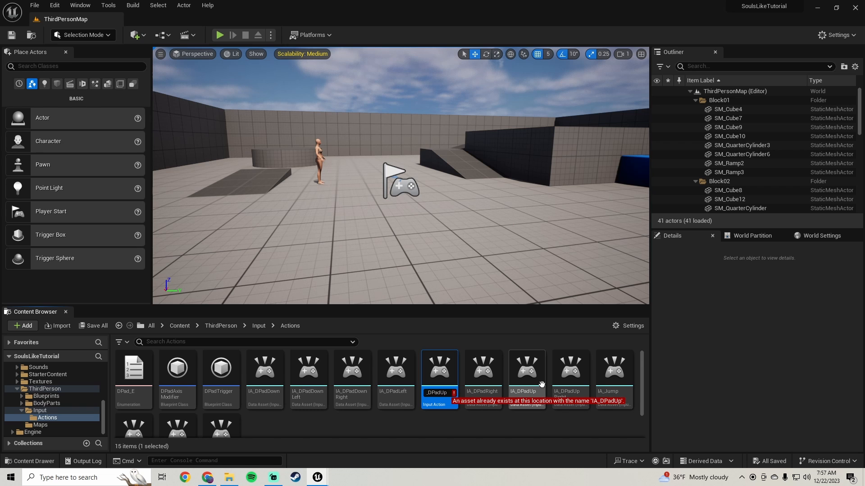
{"action": "type", "text": "Left"}
{"action": "key", "text": "Return"}
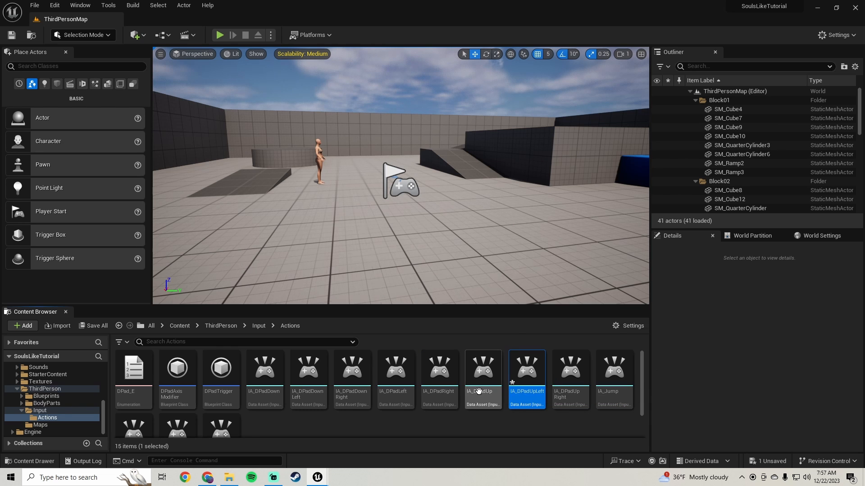
Open IA_DPadUpLeft and set its DPad Trigger's DPad Direction to DPadUpLeft
{"action": "double_click", "coordinate": [536, 384]}
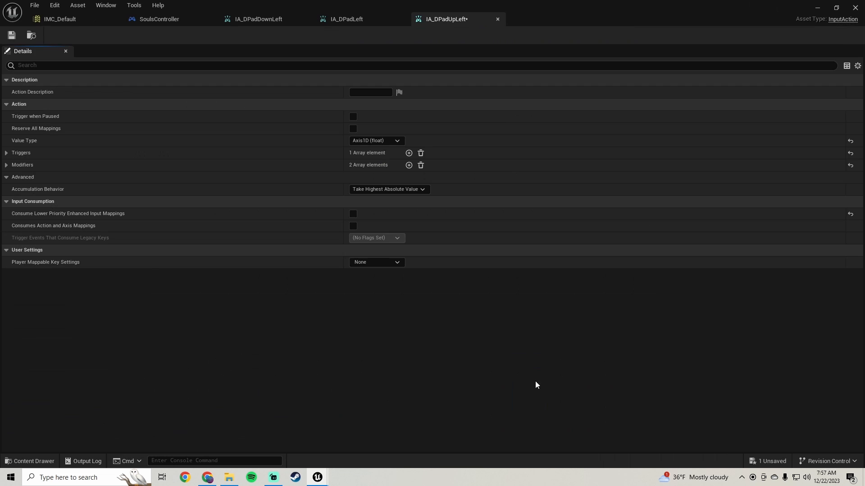
{"action": "left_click", "coordinate": [7, 154]}
{"action": "left_click", "coordinate": [14, 166]}
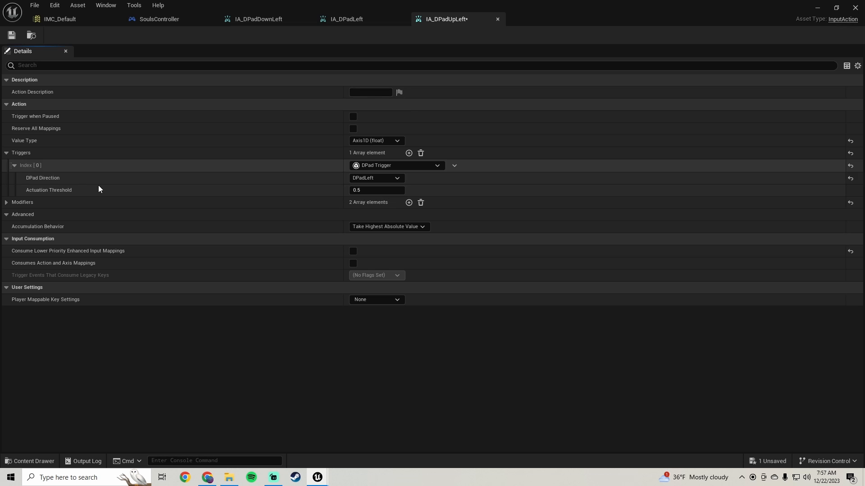
{"action": "left_click", "coordinate": [361, 178]}
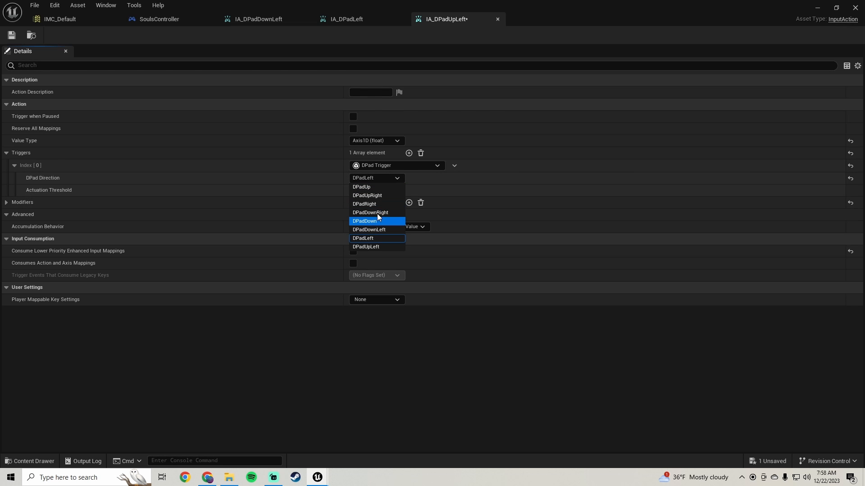
{"action": "left_click", "coordinate": [358, 247]}
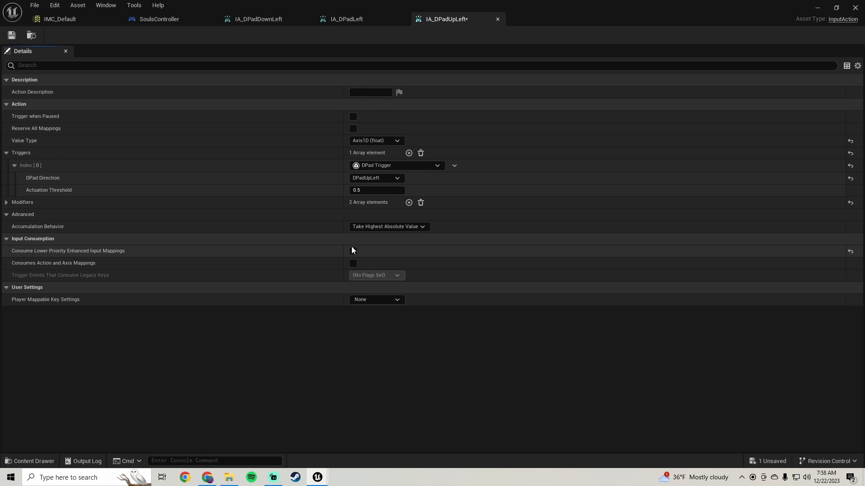
Add a new mapping to IMC_Default and assign the IA_DPadUpLeft input action to it
{"action": "left_click", "coordinate": [64, 17]}
{"action": "left_click", "coordinate": [40, 92]}
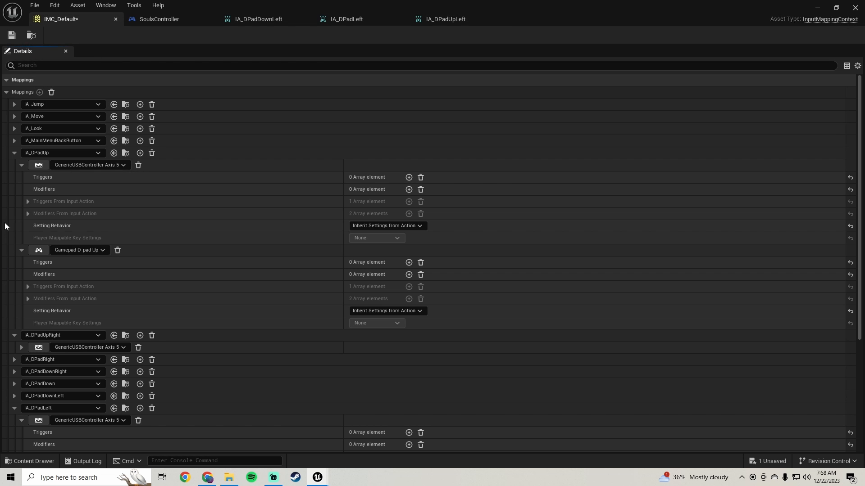
{"action": "left_click", "coordinate": [14, 153]}
{"action": "left_click", "coordinate": [14, 165]}
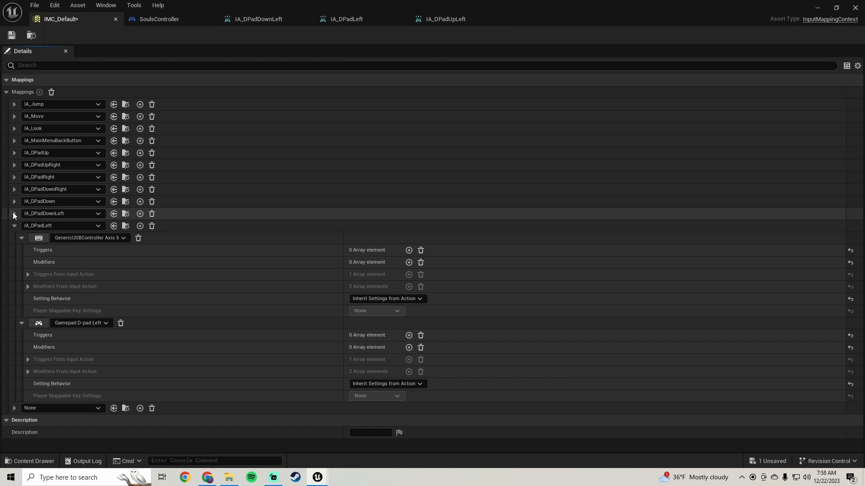
{"action": "left_click", "coordinate": [14, 225]}
{"action": "left_click", "coordinate": [15, 238]}
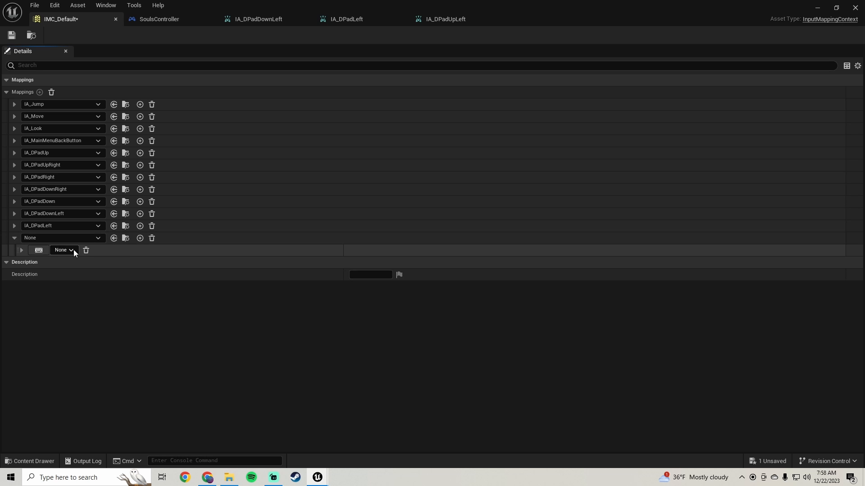
{"action": "left_click", "coordinate": [57, 238]}
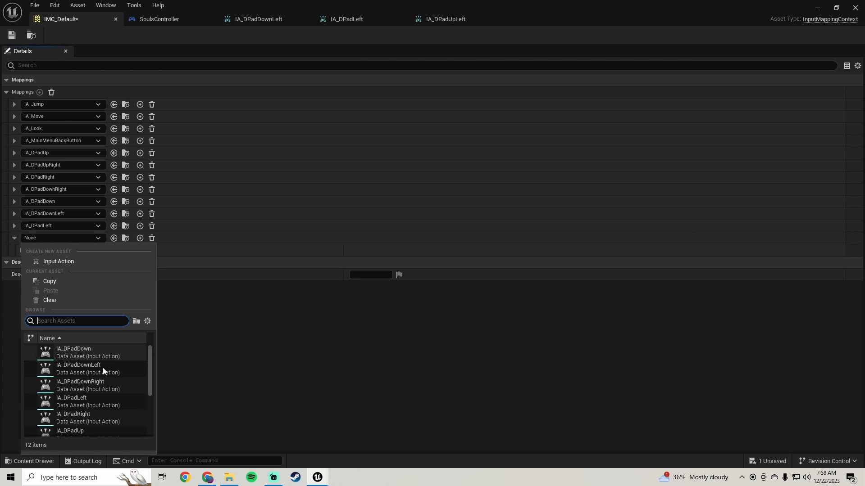
{"action": "scroll", "coordinate": [87, 398], "scroll_direction": "down", "scroll_amount": 1}
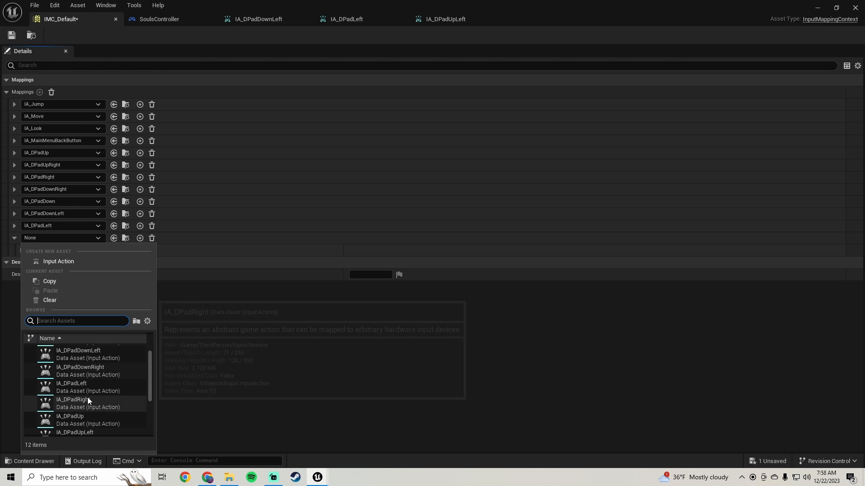
{"action": "scroll", "coordinate": [108, 403], "scroll_direction": "down", "scroll_amount": 3}
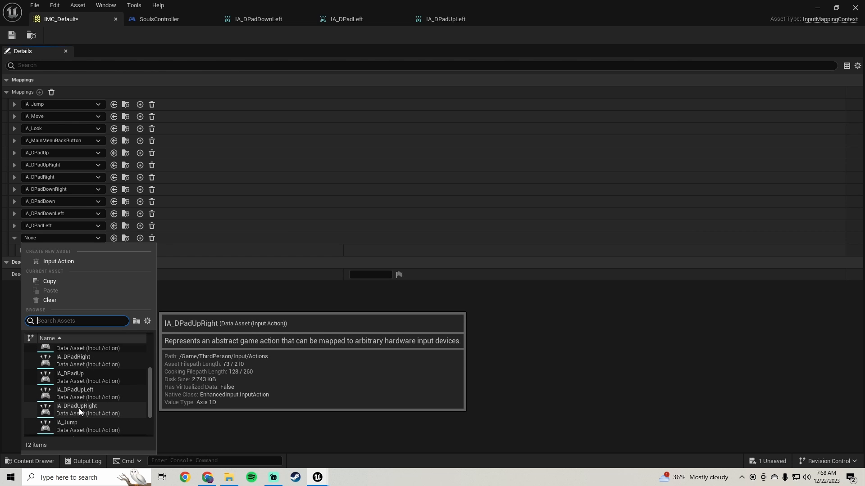
{"action": "left_click", "coordinate": [92, 390]}
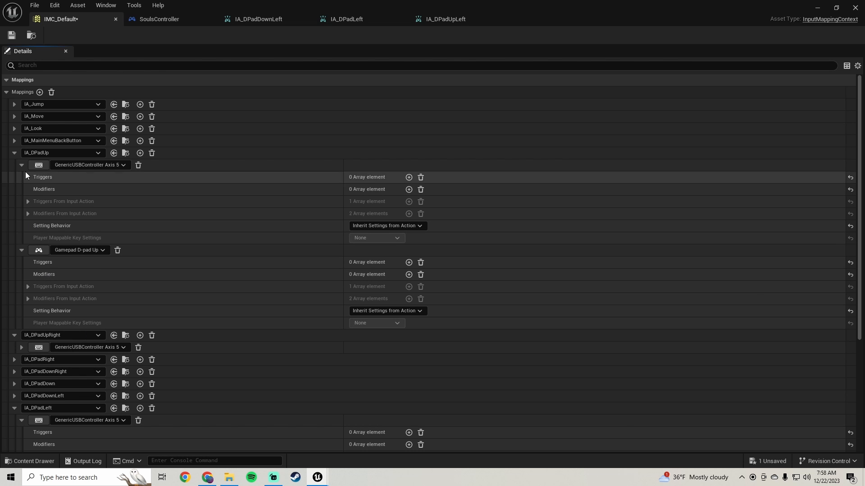
Collapse the other expanded D-pad mappings and bind the IA_DPadUpLeft mapping to GenericUSBController Axis 5
{"action": "left_click", "coordinate": [13, 154]}
{"action": "left_click", "coordinate": [15, 165]}
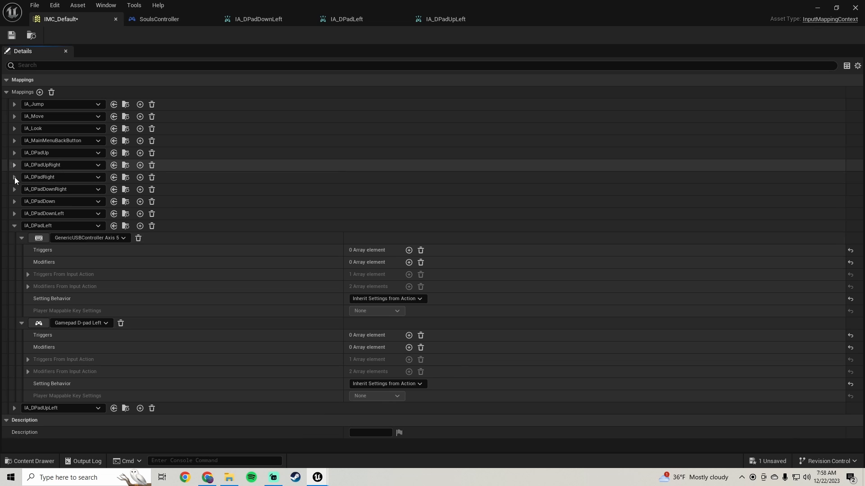
{"action": "left_click", "coordinate": [15, 226]}
{"action": "left_click", "coordinate": [15, 237]}
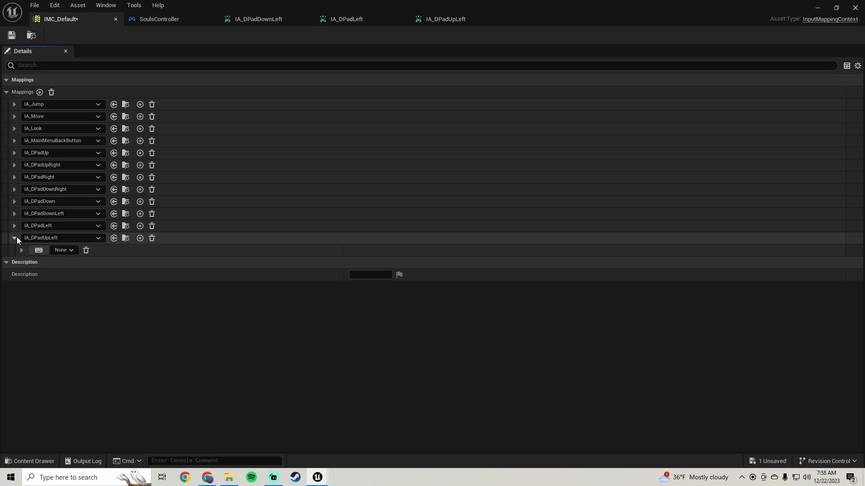
{"action": "left_click", "coordinate": [72, 249]}
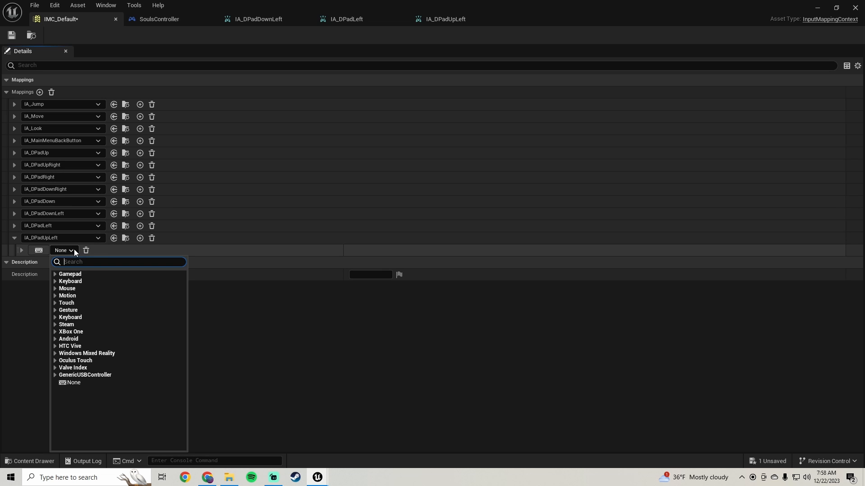
{"action": "left_click", "coordinate": [55, 376]}
{"action": "left_click", "coordinate": [120, 415]}
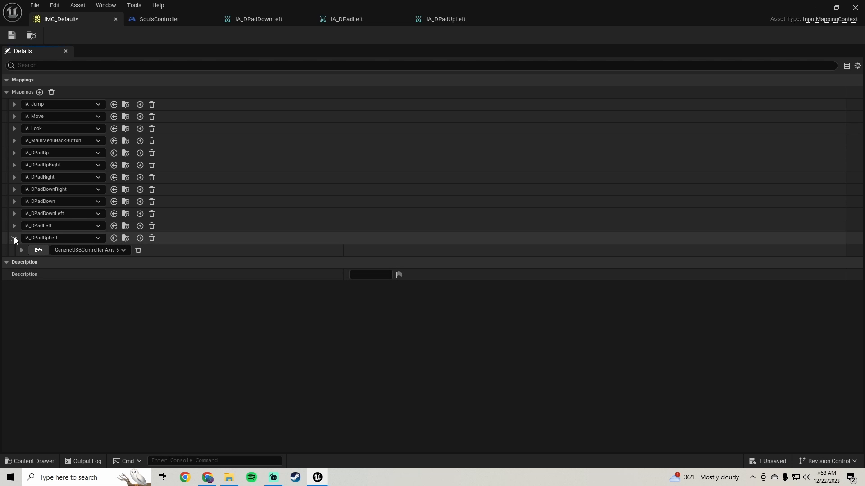
Add an IA_DPadUpLeft enhanced input action event to the SoulsController event graph below the IA_DPadLeft event, and expand its pins
{"action": "left_click", "coordinate": [175, 18]}
{"action": "scroll", "coordinate": [328, 296], "scroll_direction": "down", "scroll_amount": 2}
{"action": "right_click_drag", "start_coordinate": [328, 295], "coordinate": [304, 212]}
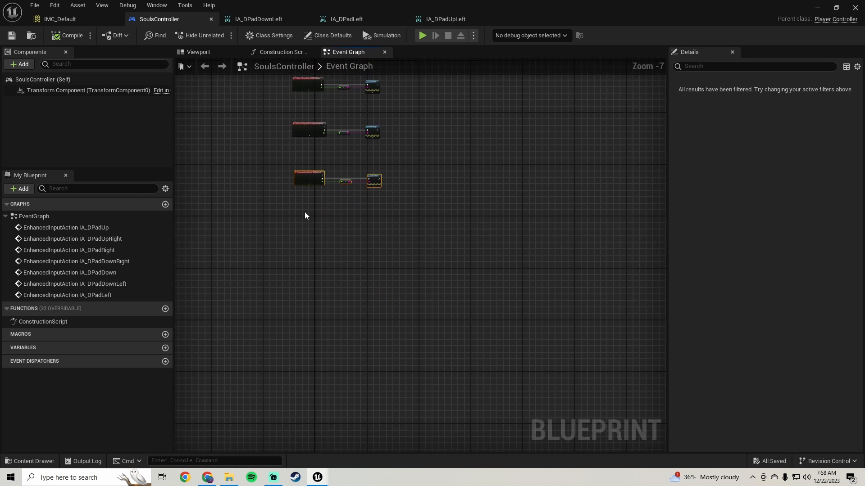
{"action": "scroll", "coordinate": [304, 226], "scroll_direction": "up", "scroll_amount": 3}
{"action": "right_click", "coordinate": [304, 226]}
{"action": "type", "text": "up left"}
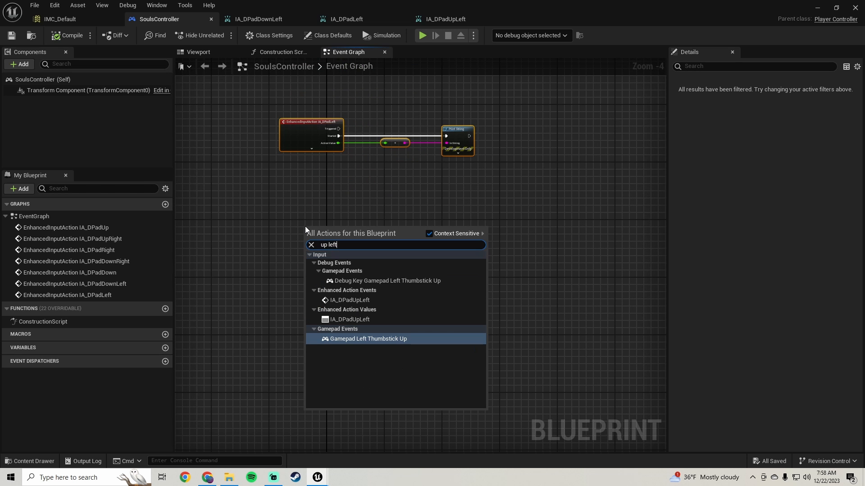
{"action": "left_click", "coordinate": [349, 300]}
{"action": "scroll", "coordinate": [335, 227], "scroll_direction": "up", "scroll_amount": 2}
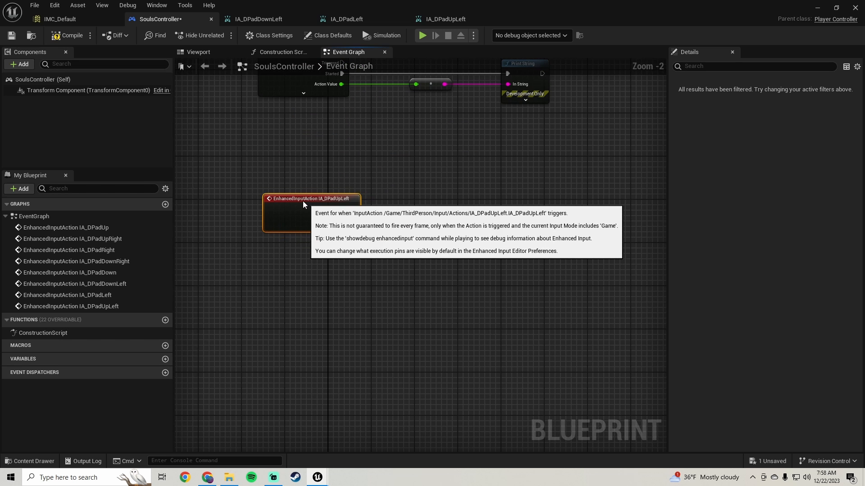
{"action": "left_click_drag", "start_coordinate": [303, 202], "coordinate": [298, 197]}
{"action": "right_click_drag", "start_coordinate": [371, 170], "coordinate": [338, 261]}
{"action": "left_click", "coordinate": [277, 310]}
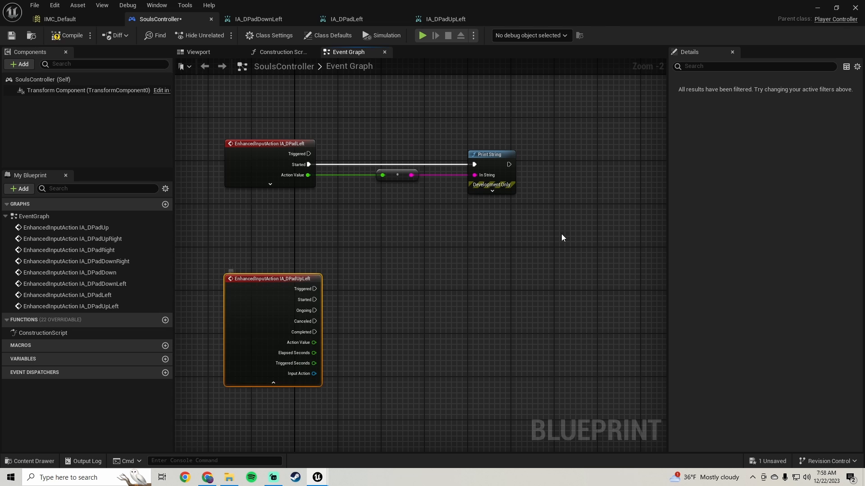
Copy the conversion and Print String nodes beside the IA_DPadUpLeft event, wiring Started to Print String and Action Value to the conversion
{"action": "left_click_drag", "start_coordinate": [561, 238], "coordinate": [389, 130]}
{"action": "key", "text": "ctrl+c"}
{"action": "key", "text": "ctrl+v"}
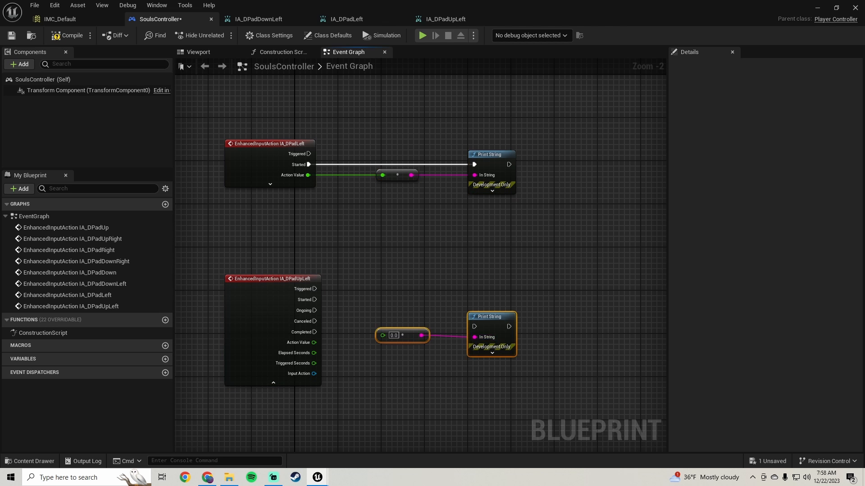
{"action": "right_click_drag", "start_coordinate": [485, 321], "coordinate": [484, 234]}
{"action": "left_click_drag", "start_coordinate": [474, 239], "coordinate": [315, 212]}
{"action": "left_click_drag", "start_coordinate": [383, 248], "coordinate": [308, 255]}
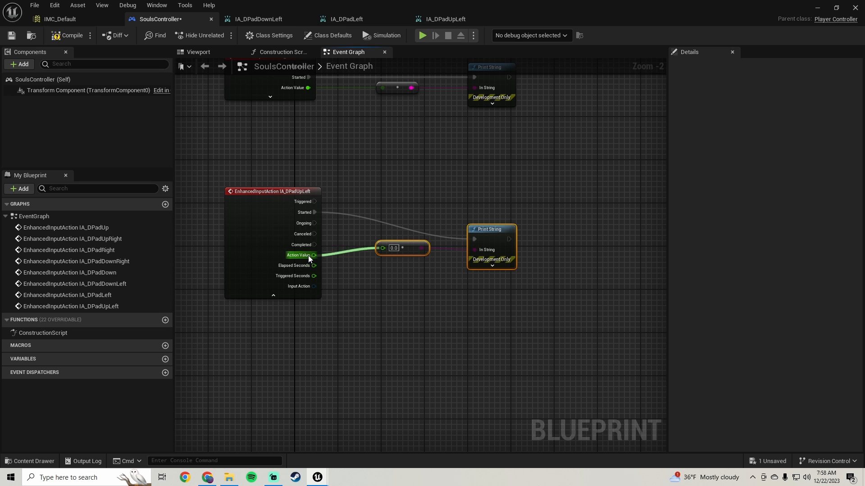
Collapse the IA_DPadUpLeft event node, straighten its connections and save SoulsController
{"action": "left_click", "coordinate": [273, 295]}
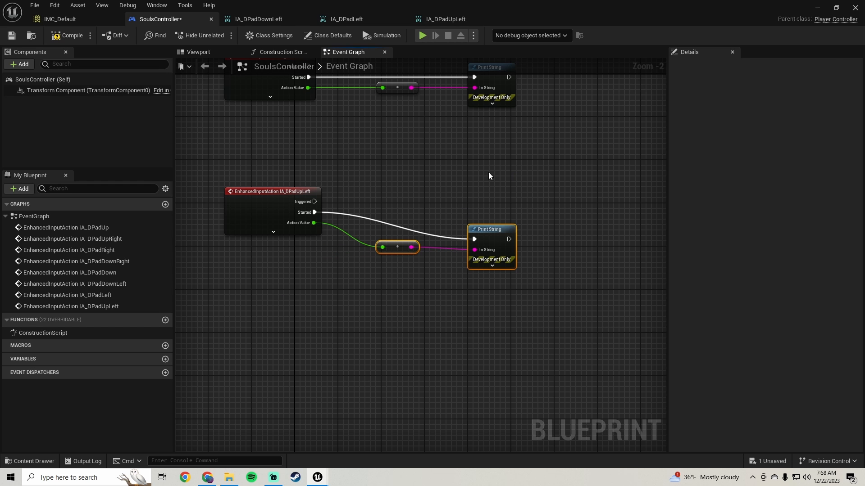
{"action": "left_click_drag", "start_coordinate": [521, 173], "coordinate": [199, 320]}
{"action": "key", "text": "q"}
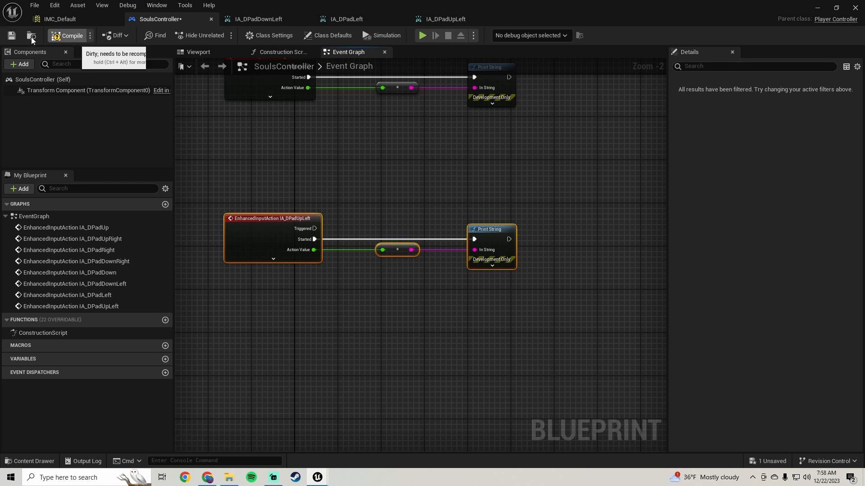
{"action": "left_click", "coordinate": [11, 36]}
Play-test the level with all eight D-pad directions wired, and stop the session
{"action": "left_click", "coordinate": [817, 7]}
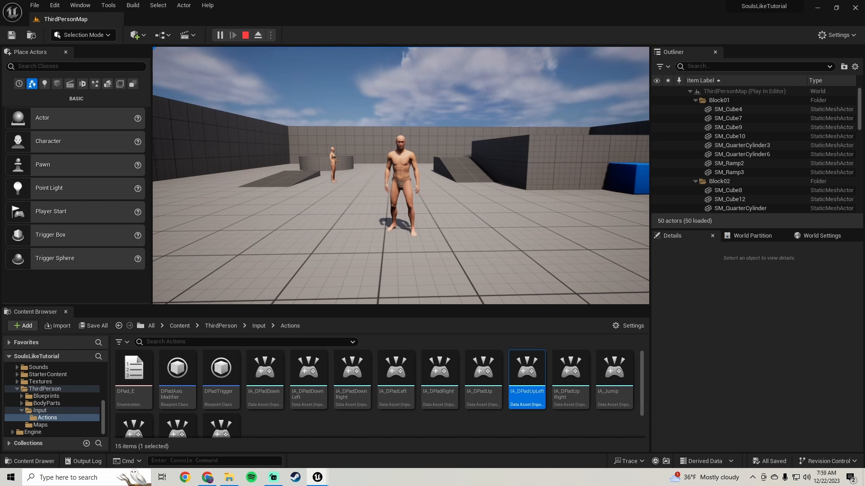
{"action": "key", "text": "Escape"}
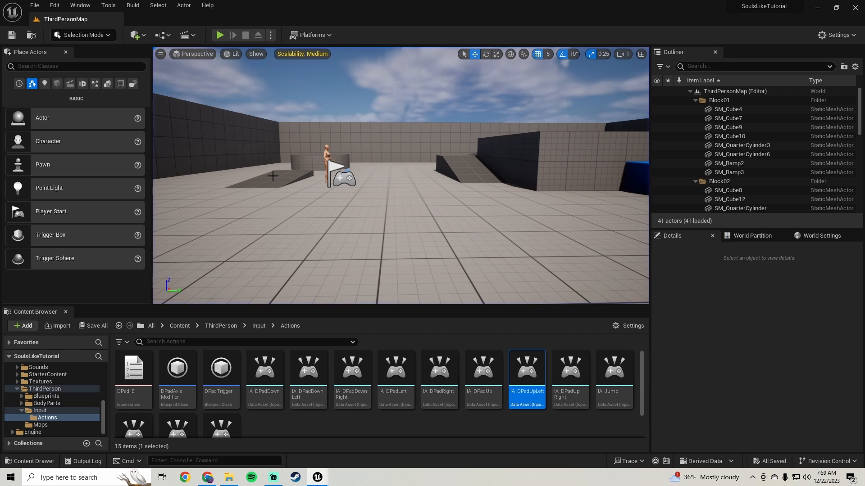
Open IMC_Default from the ThirdPerson Input folder to review the D-pad mappings
{"action": "double_click", "coordinate": [45, 389]}
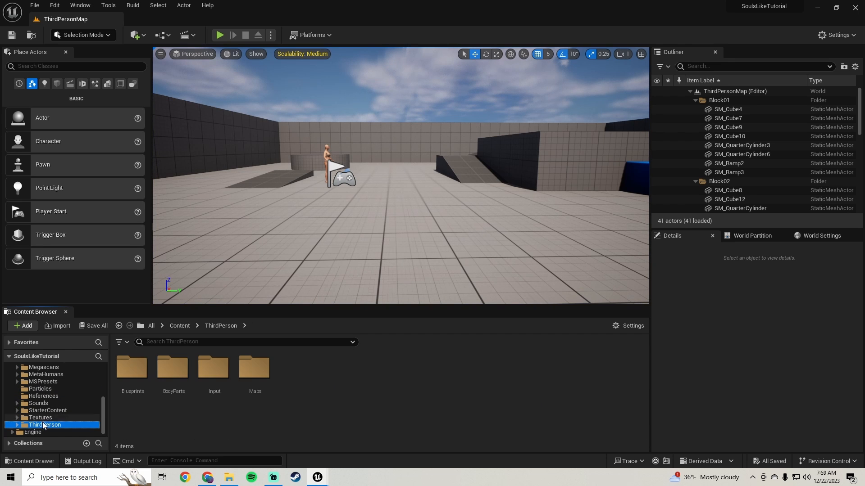
{"action": "double_click", "coordinate": [210, 383]}
{"action": "double_click", "coordinate": [174, 393]}
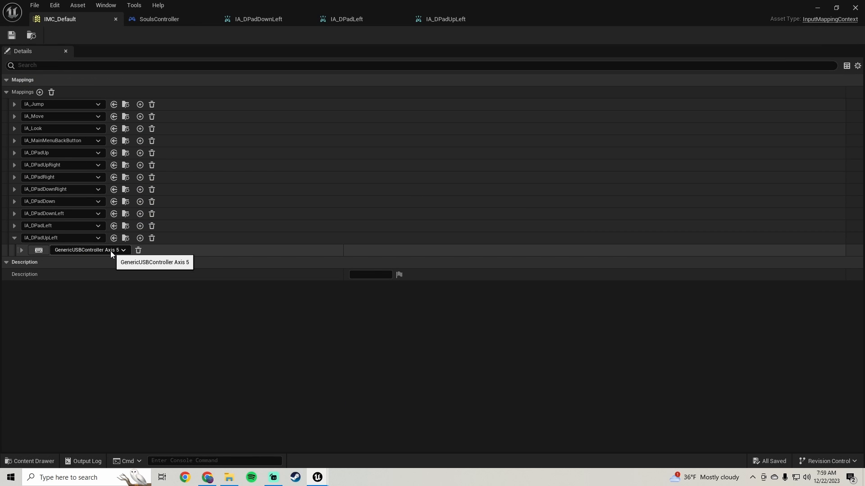
Minimize the IMC_Default editor and open the MainMenu level from the Content folder
{"action": "left_click", "coordinate": [818, 8]}
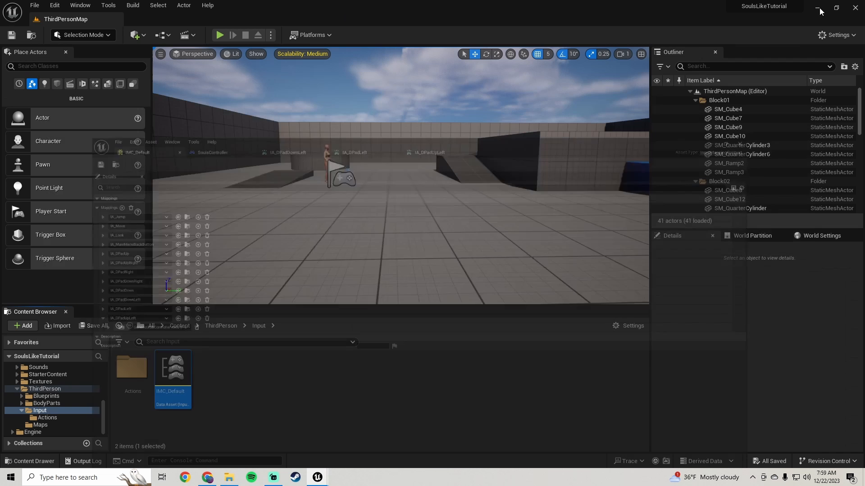
{"action": "scroll", "coordinate": [45, 420], "scroll_direction": "up", "scroll_amount": 4}
{"action": "scroll", "coordinate": [18, 405], "scroll_direction": "up", "scroll_amount": 2}
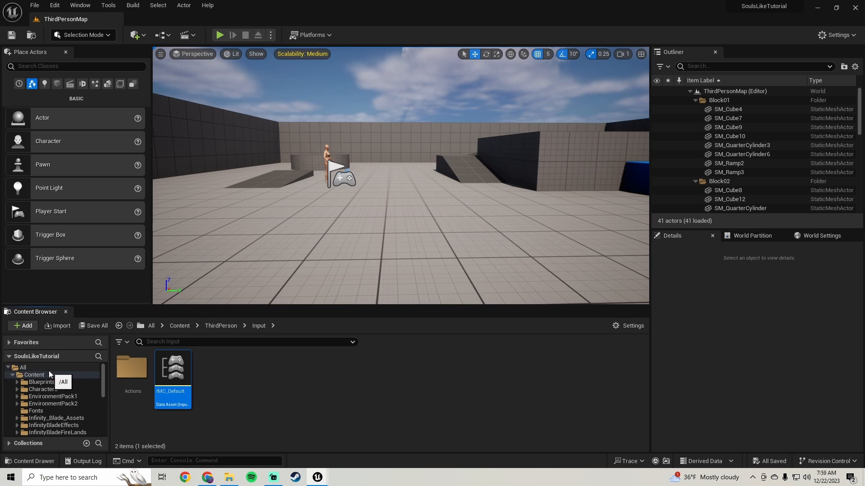
{"action": "left_click", "coordinate": [34, 374]}
{"action": "scroll", "coordinate": [464, 417], "scroll_direction": "down", "scroll_amount": 3}
{"action": "double_click", "coordinate": [134, 399]}
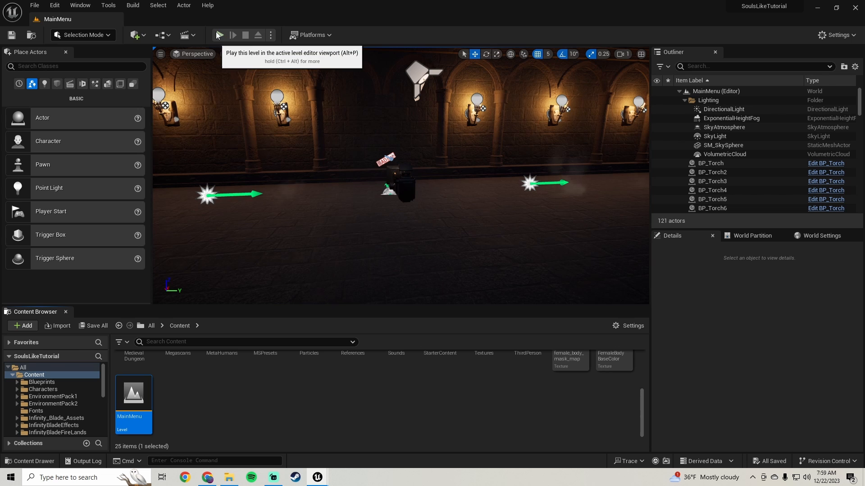
Play-test the MainMenu level, stop the session and look around the scene in the viewport
{"action": "left_click", "coordinate": [219, 34]}
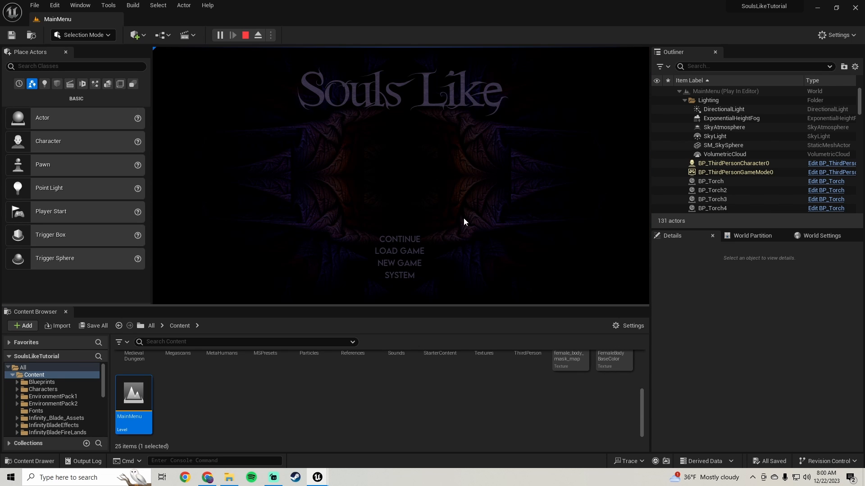
{"action": "key", "text": "Escape"}
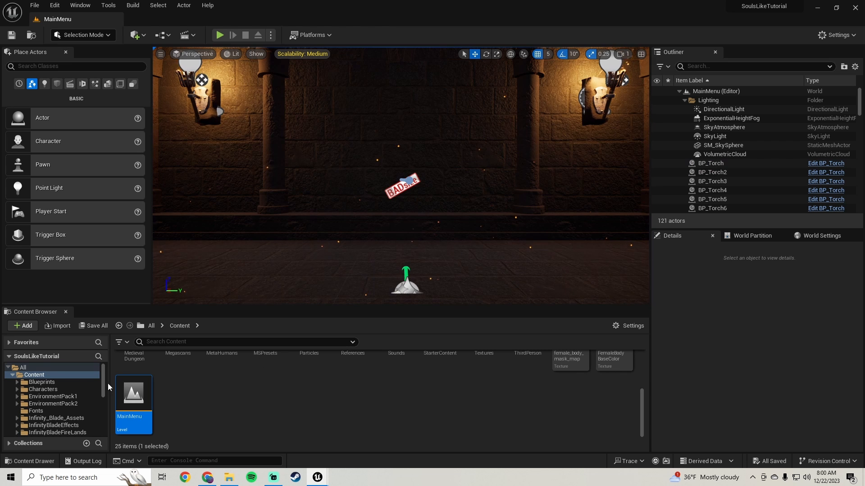
{"action": "key", "text": "s"}
{"action": "right_click_drag", "start_coordinate": [388, 180], "coordinate": [388, 205]}
{"action": "key", "text": "w"}
{"action": "key", "text": "s"}
{"action": "key", "text": "a"}
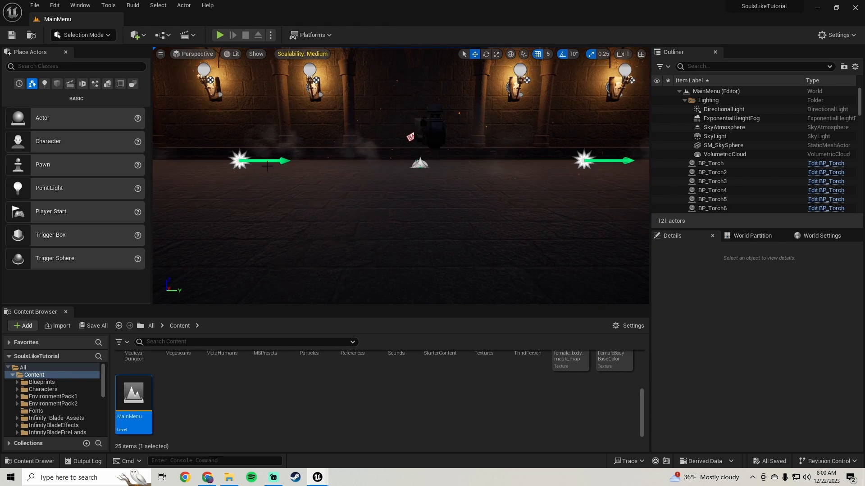
{"action": "left_click", "coordinate": [54, 5]}
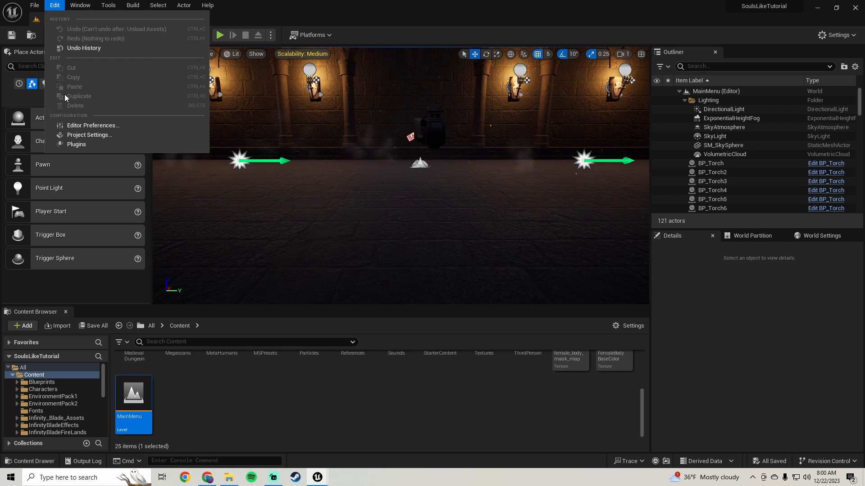
{"action": "left_click", "coordinate": [98, 126]}
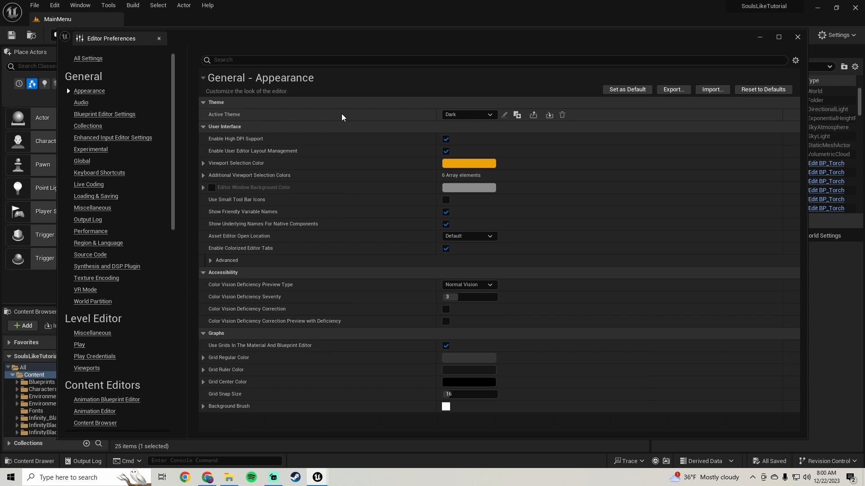
{"action": "left_click", "coordinate": [800, 39]}
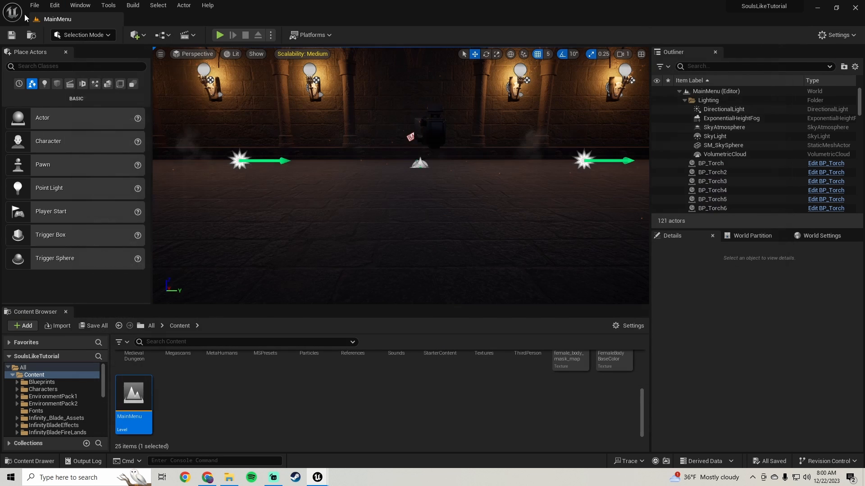
Open the Raw Input plugin page in Project Settings
{"action": "left_click", "coordinate": [54, 5]}
{"action": "left_click", "coordinate": [79, 136]}
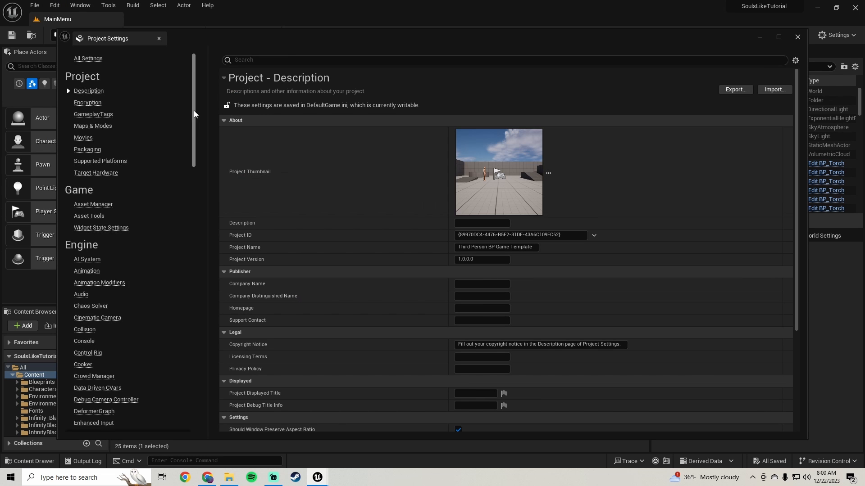
{"action": "left_click_drag", "start_coordinate": [194, 110], "coordinate": [200, 414]}
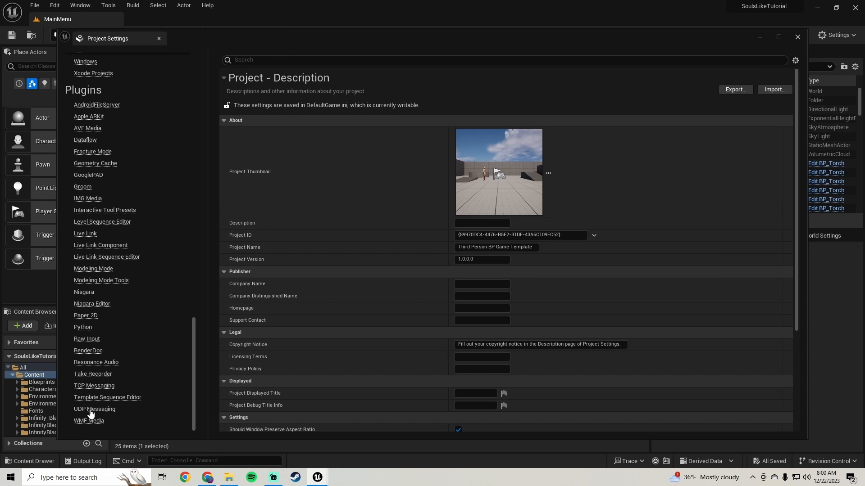
{"action": "left_click", "coordinate": [85, 341]}
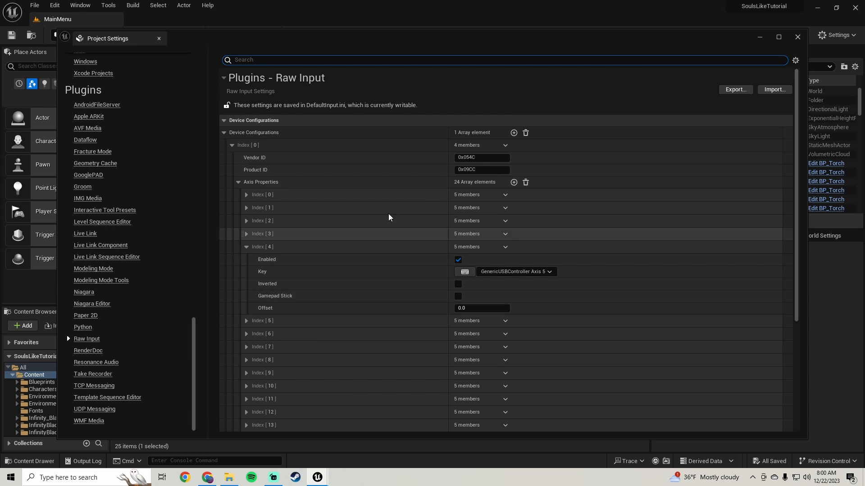
Examine the axis and button properties of the Raw Input device configuration, and close Project Settings
{"action": "left_click", "coordinate": [231, 146]}
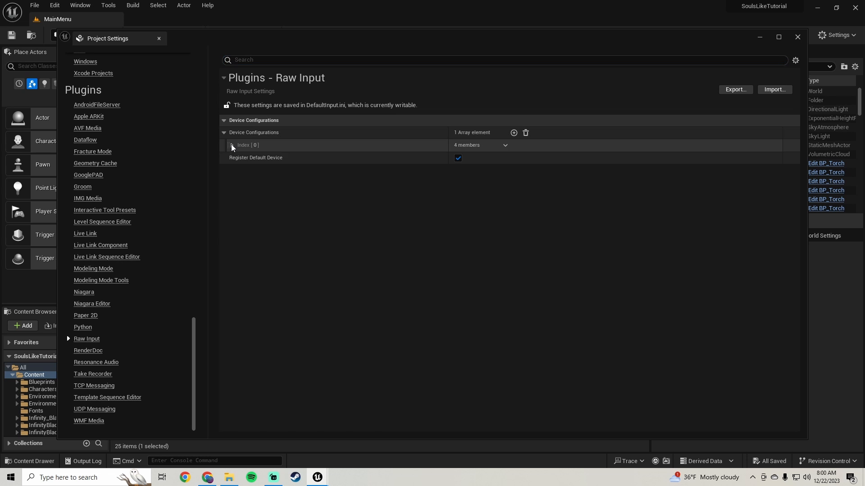
{"action": "left_click", "coordinate": [232, 145]}
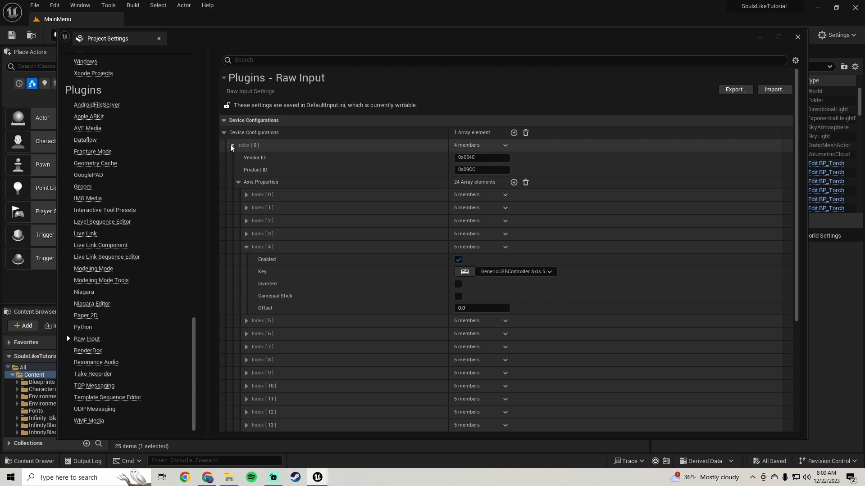
{"action": "left_click", "coordinate": [238, 183]}
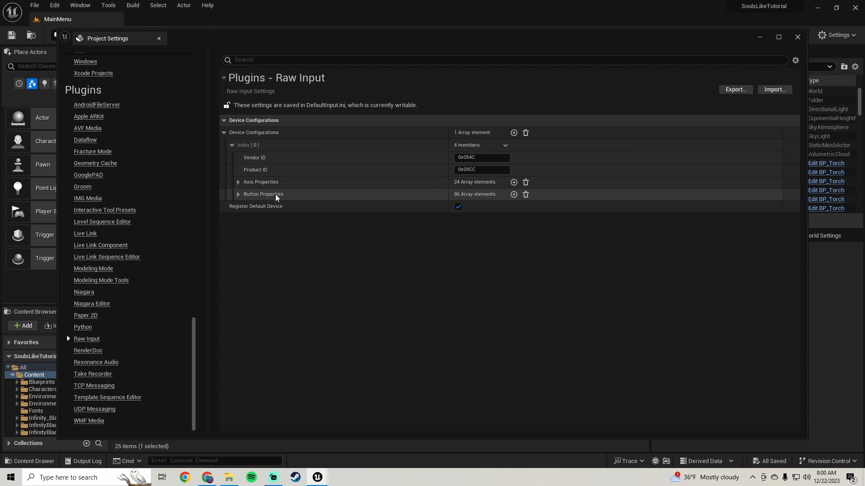
{"action": "left_click", "coordinate": [238, 194]}
{"action": "scroll", "coordinate": [496, 180], "scroll_direction": "down", "scroll_amount": 1}
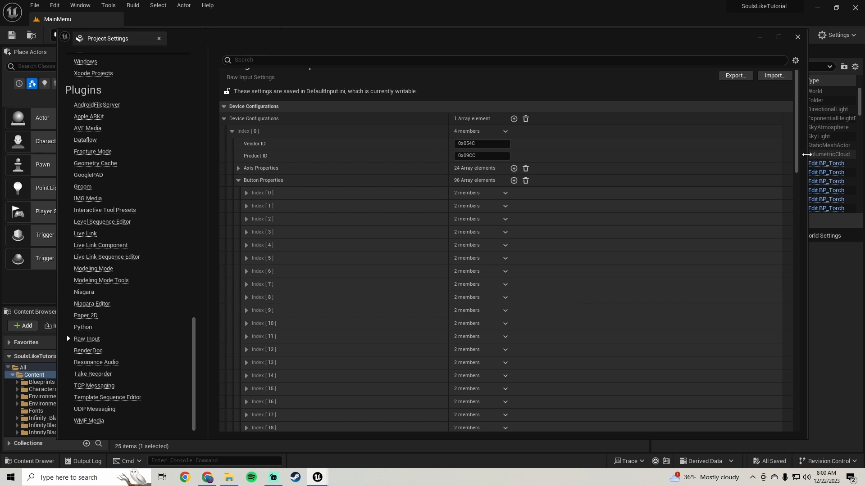
{"action": "left_click_drag", "start_coordinate": [798, 155], "coordinate": [773, 104]}
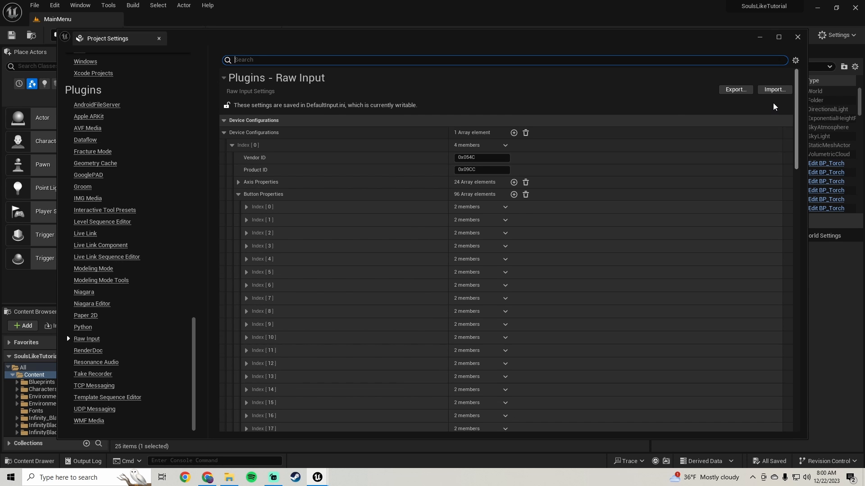
{"action": "left_click", "coordinate": [240, 182]}
{"action": "left_click", "coordinate": [386, 247]}
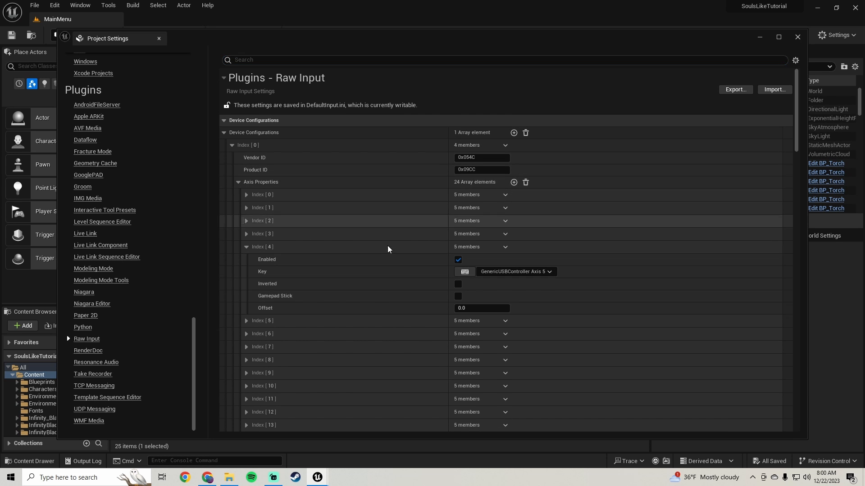
{"action": "left_click", "coordinate": [798, 37]}
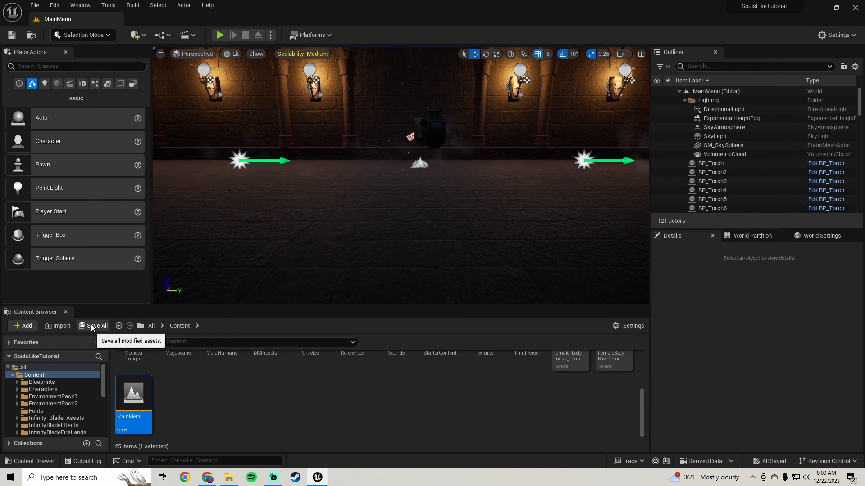
Browse to the Actions folder under ThirdPerson Input and look over the D-pad input actions
{"action": "right_click_drag", "start_coordinate": [306, 244], "coordinate": [306, 223]}
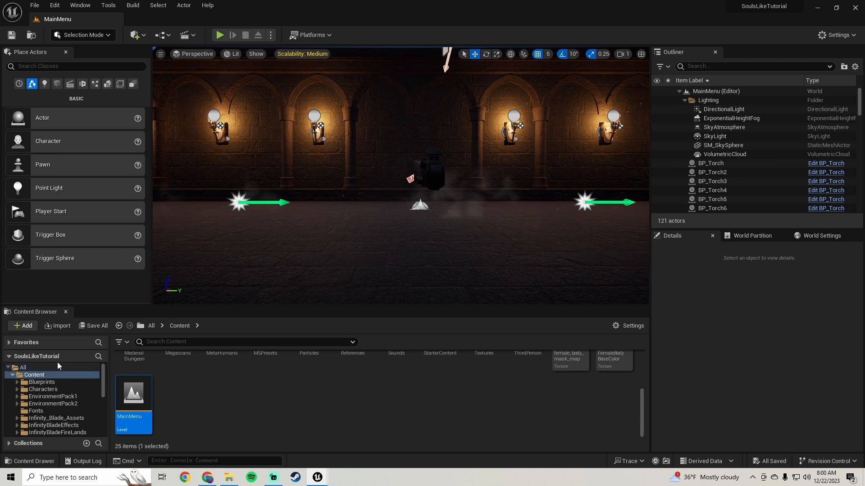
{"action": "scroll", "coordinate": [52, 403], "scroll_direction": "down", "scroll_amount": 5}
{"action": "scroll", "coordinate": [53, 404], "scroll_direction": "down", "scroll_amount": 1}
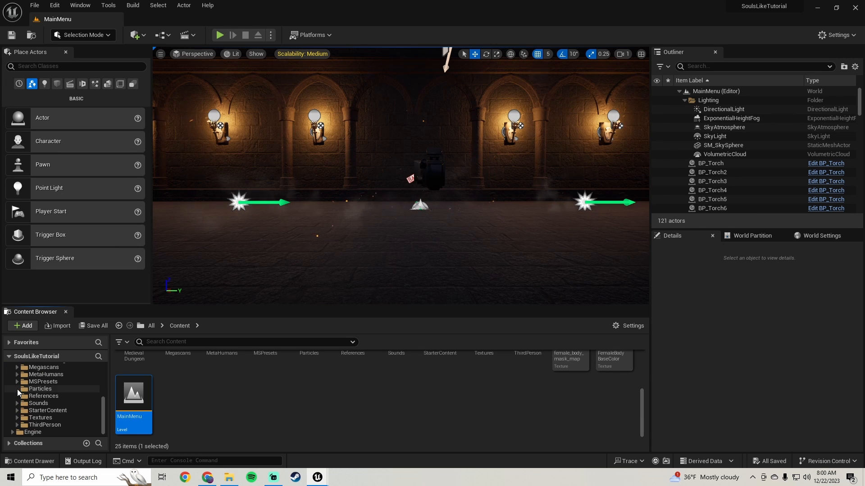
{"action": "left_click", "coordinate": [45, 424]}
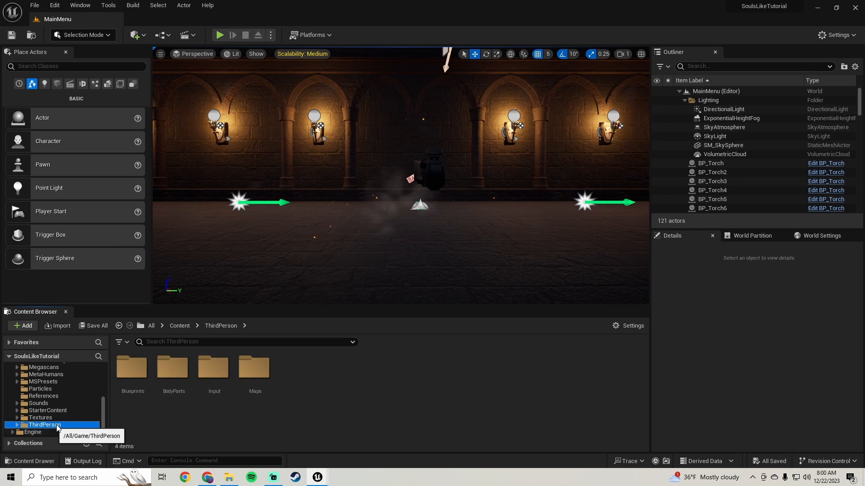
{"action": "double_click", "coordinate": [209, 374]}
{"action": "double_click", "coordinate": [131, 370]}
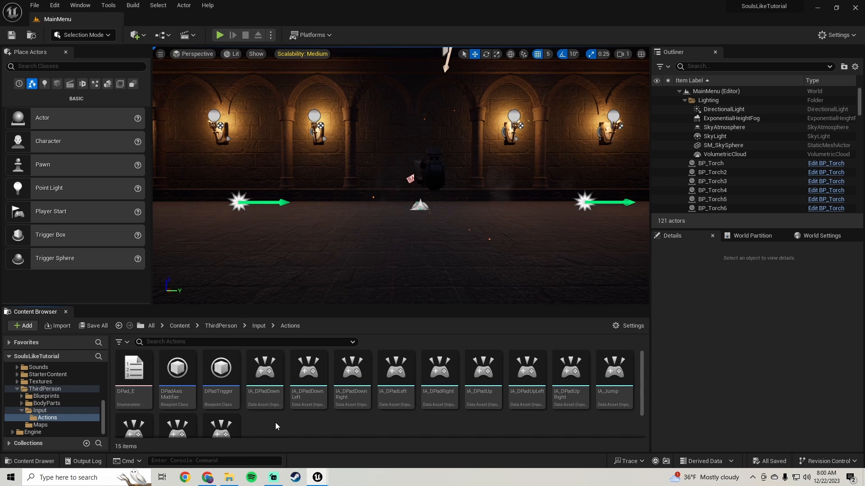
{"action": "scroll", "coordinate": [272, 419], "scroll_direction": "down", "scroll_amount": 1}
{"action": "left_click", "coordinate": [266, 367]}
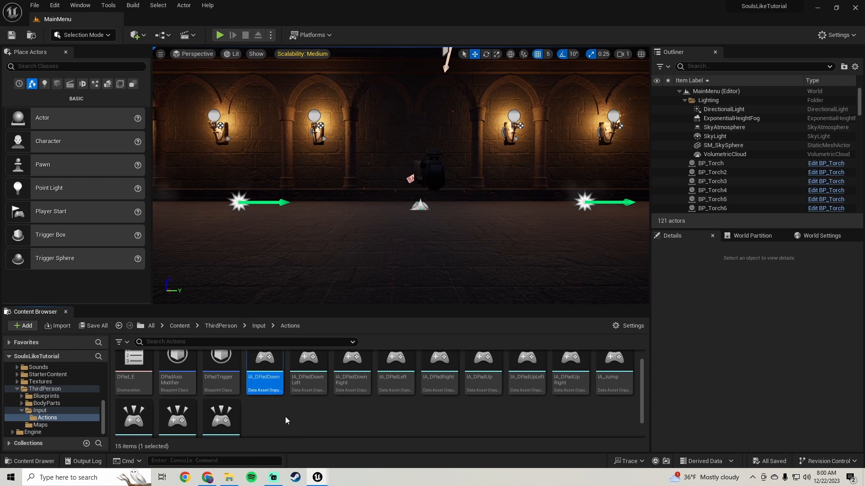
Reopen IMC_Default from the Input folder and review the key mapped to IA_DPadUpLeft
{"action": "left_click", "coordinate": [118, 326]}
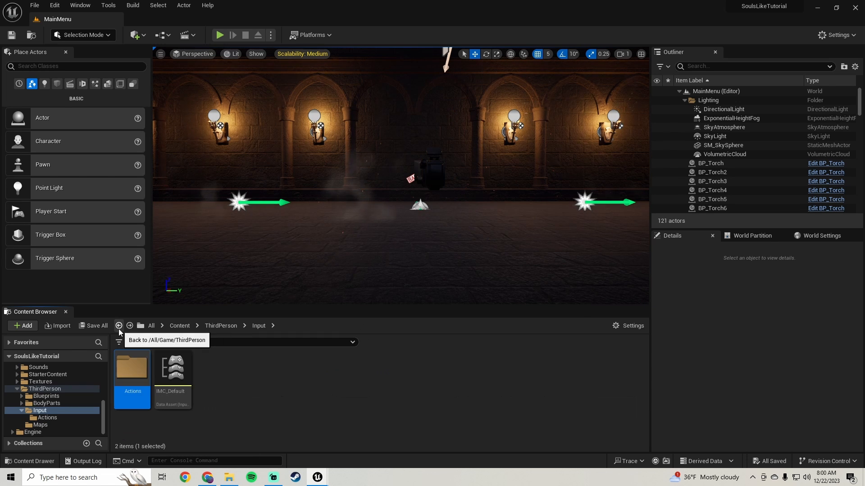
{"action": "left_click", "coordinate": [176, 400]}
{"action": "double_click", "coordinate": [177, 401]}
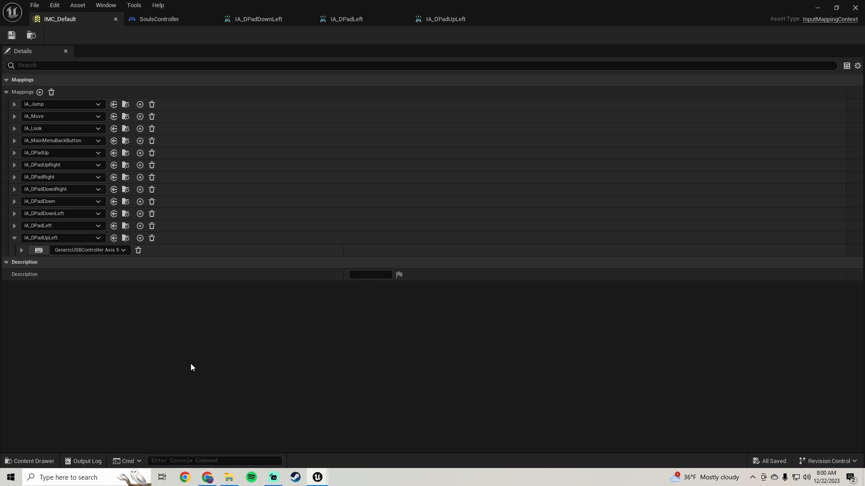
{"action": "left_click", "coordinate": [14, 238]}
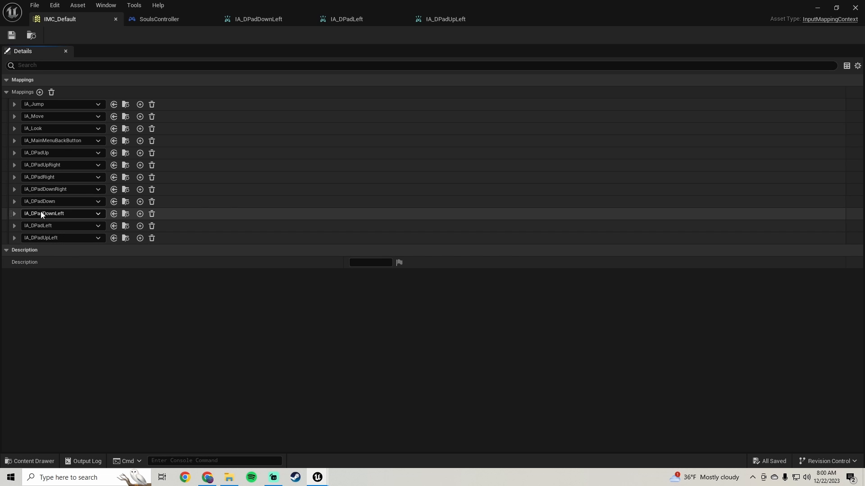
{"action": "left_click", "coordinate": [15, 238]}
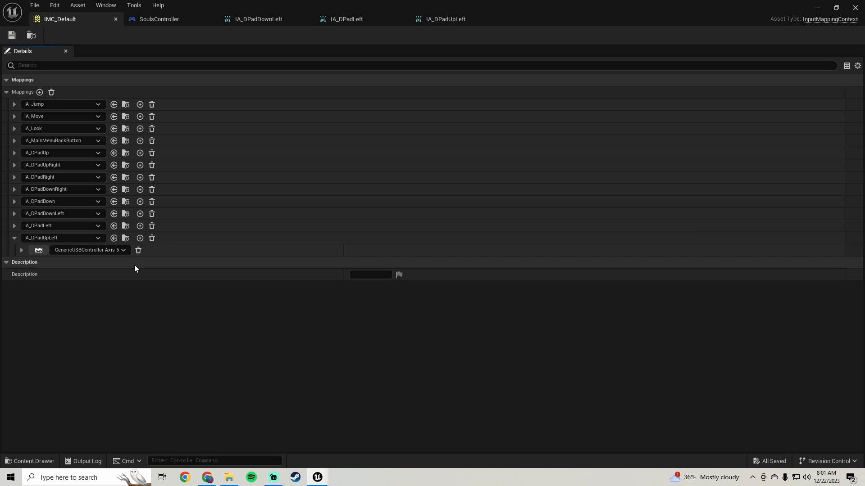
Close the IMC_Default editor window, play-test the MainMenu level again and stop the session
{"action": "left_click", "coordinate": [855, 8]}
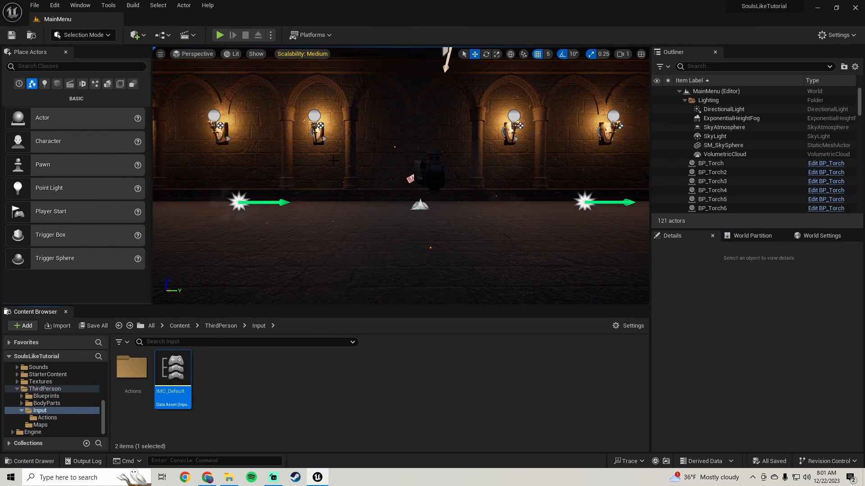
{"action": "left_click", "coordinate": [219, 34]}
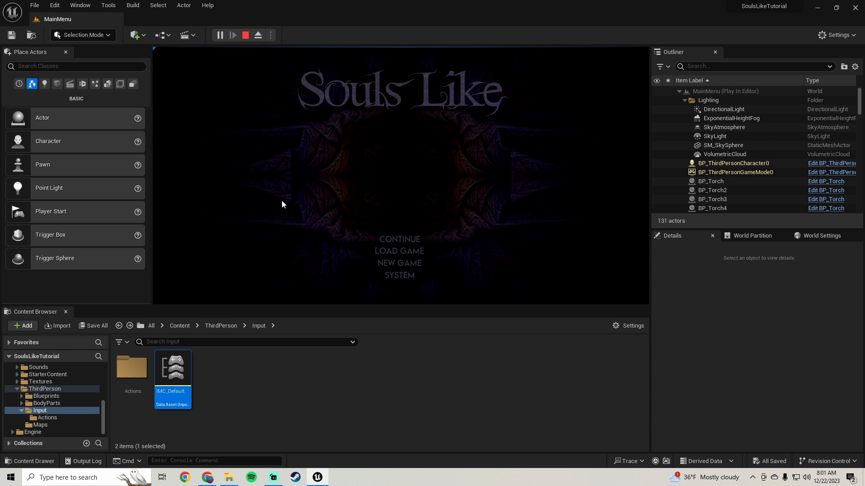
{"action": "key", "text": "Escape"}
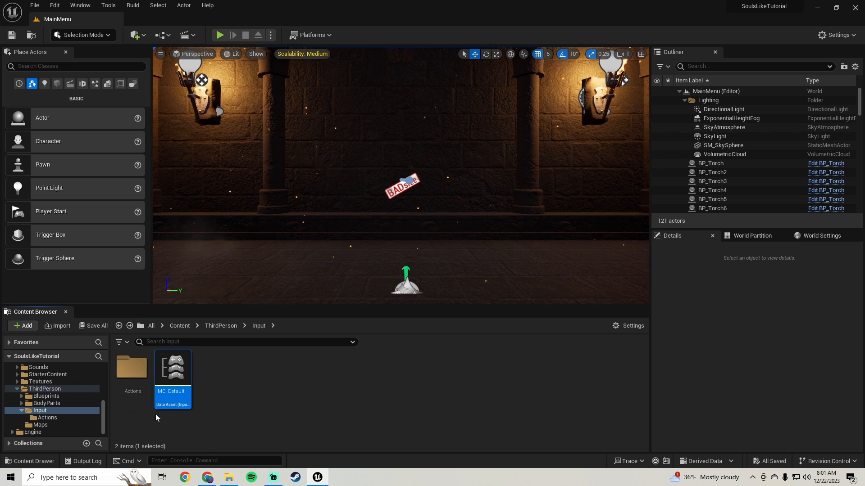
Open the Raw Input plugin page in Project Settings
{"action": "left_click", "coordinate": [56, 5]}
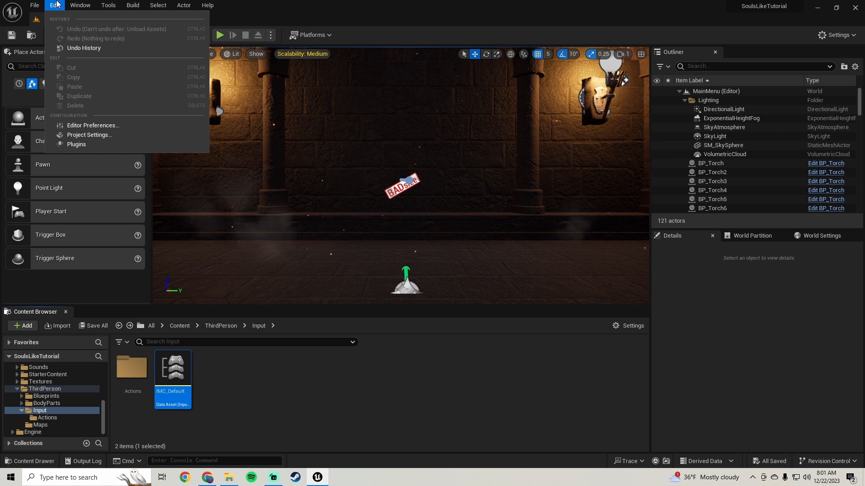
{"action": "left_click", "coordinate": [87, 134]}
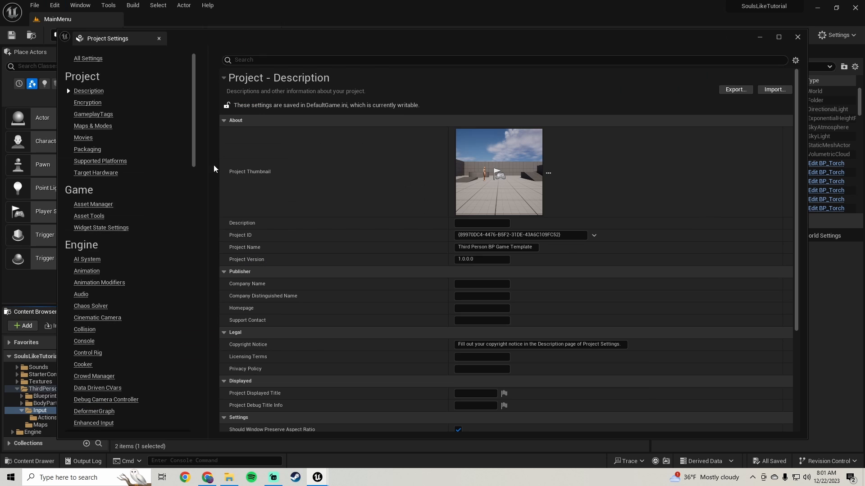
{"action": "left_click_drag", "start_coordinate": [193, 136], "coordinate": [190, 395]}
{"action": "left_click", "coordinate": [87, 338]}
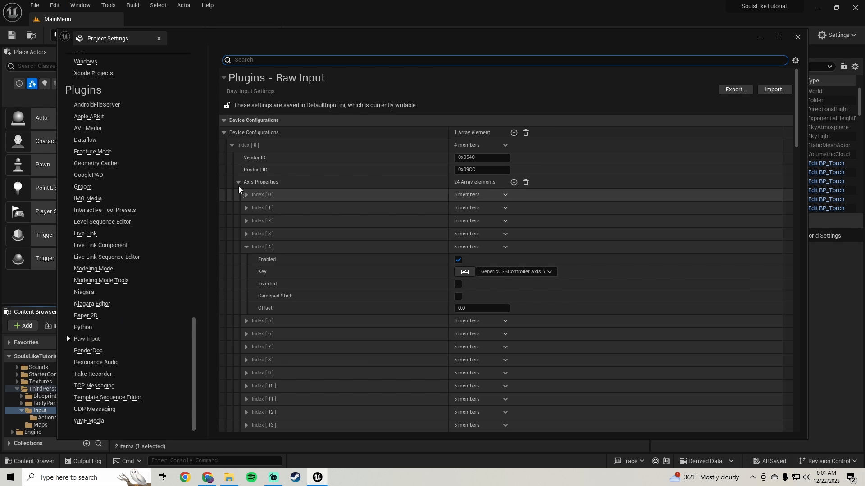
Collapse the Axis Properties array and the expanded entries 1 to 5 under Button Properties
{"action": "scroll", "coordinate": [238, 182], "scroll_direction": "down", "scroll_amount": 1}
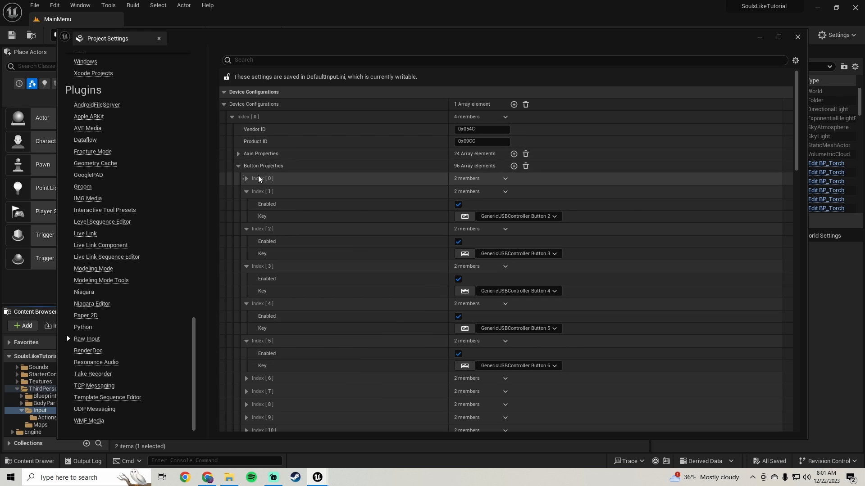
{"action": "left_click", "coordinate": [241, 171]}
{"action": "left_click", "coordinate": [238, 194]}
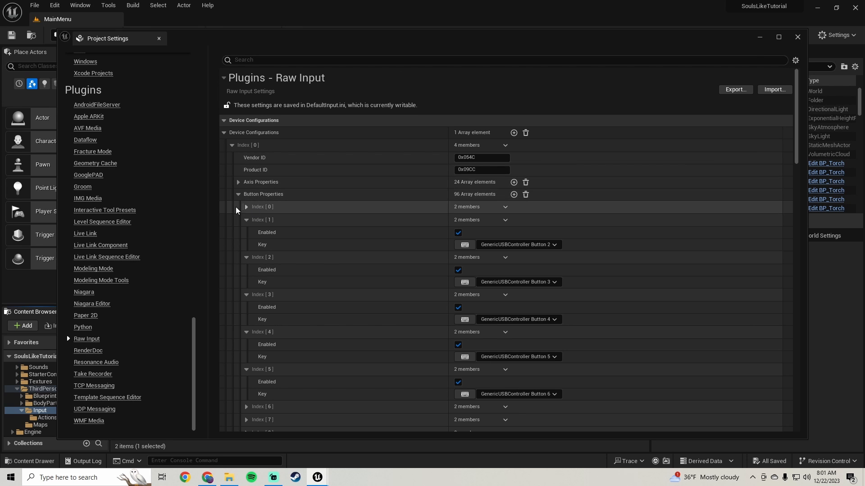
{"action": "left_click", "coordinate": [248, 220]}
{"action": "left_click", "coordinate": [247, 234]}
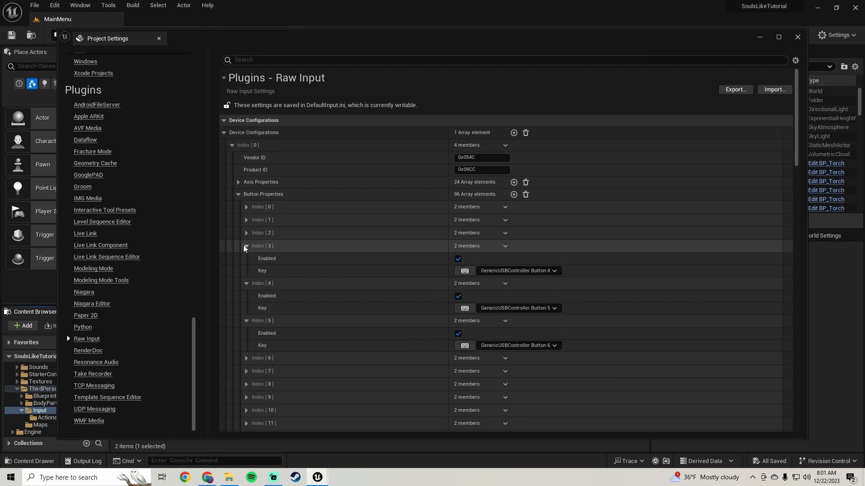
{"action": "left_click", "coordinate": [247, 246]}
{"action": "left_click", "coordinate": [246, 259]}
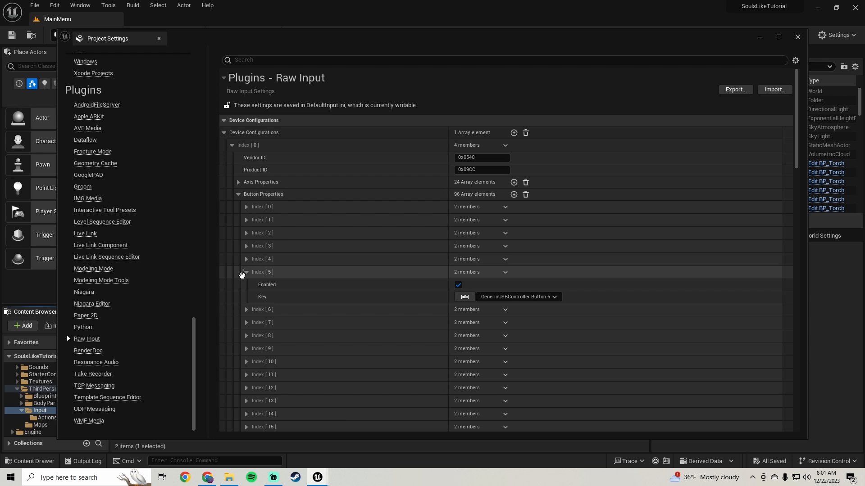
{"action": "left_click", "coordinate": [247, 272]}
Look through the Button Properties entries of the Raw Input device configuration, and close Project Settings
{"action": "scroll", "coordinate": [284, 239], "scroll_direction": "down", "scroll_amount": 10}
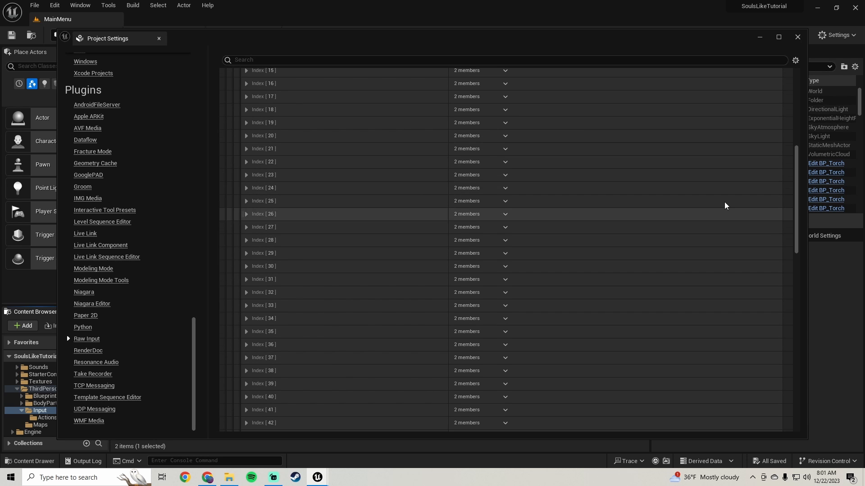
{"action": "left_click_drag", "start_coordinate": [797, 182], "coordinate": [797, 40]}
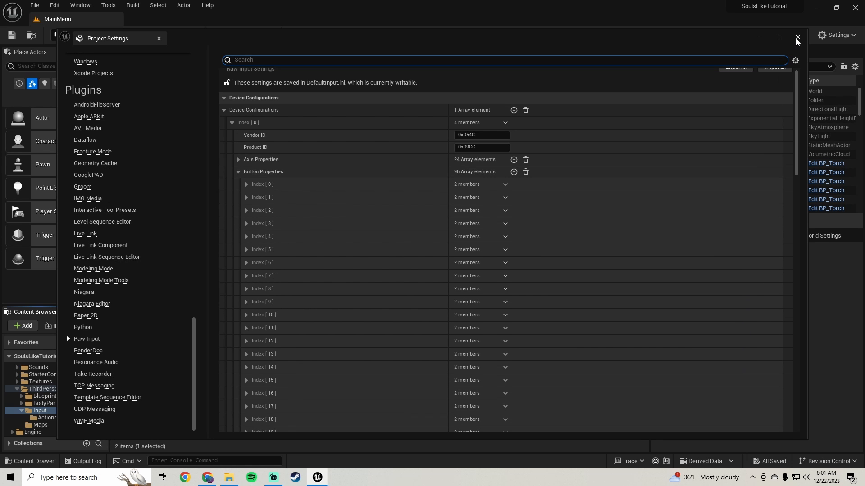
{"action": "scroll", "coordinate": [271, 214], "scroll_direction": "up", "scroll_amount": 1}
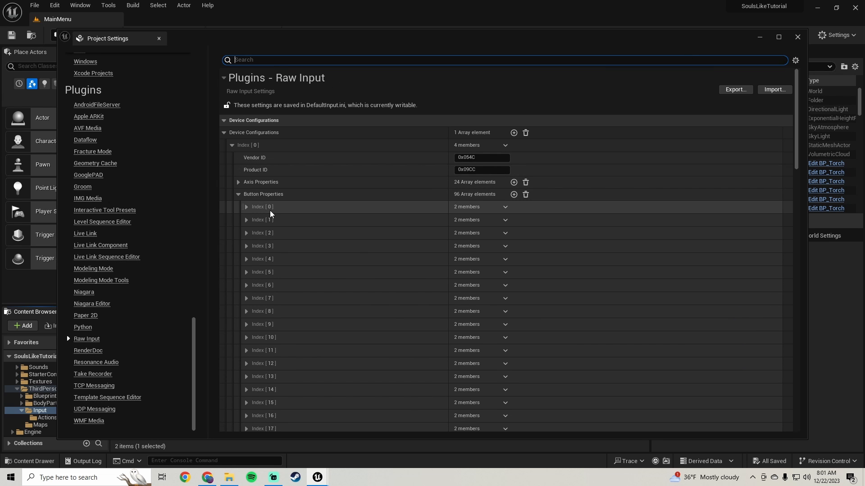
{"action": "left_click", "coordinate": [798, 40]}
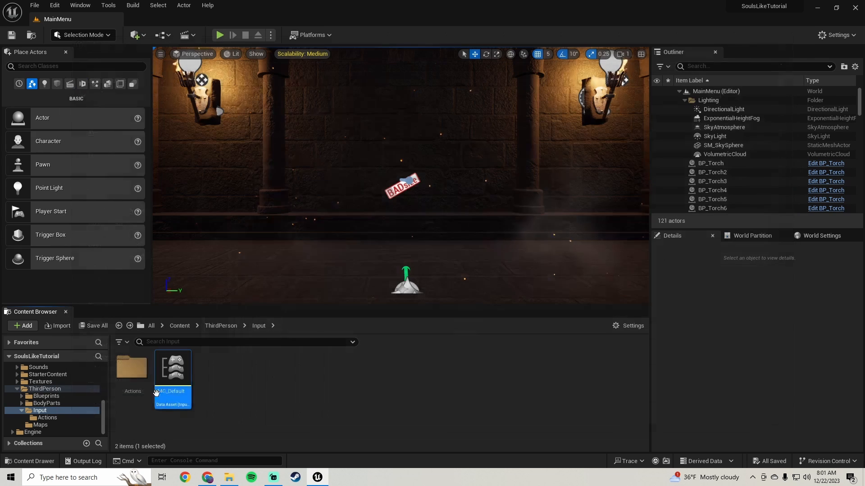
Open the Actions folder under ThirdPerson Input and look over the D-pad enumeration, axis modifier, trigger and input actions
{"action": "right_click_drag", "start_coordinate": [361, 235], "coordinate": [343, 237]}
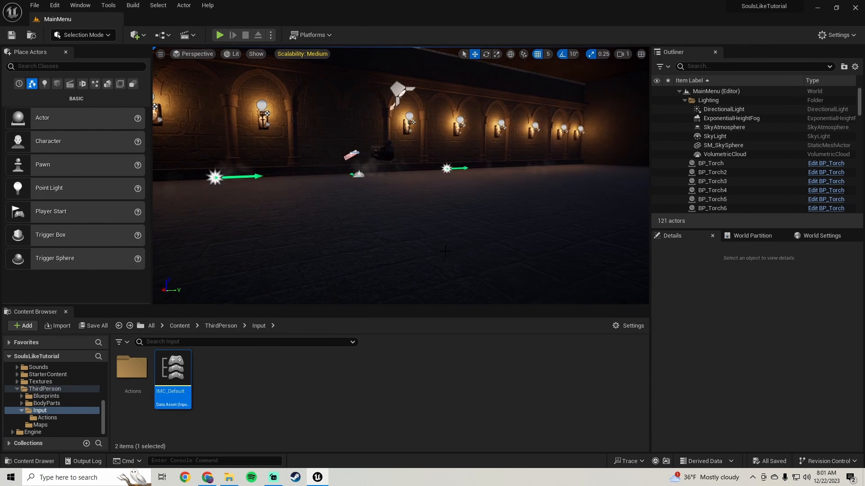
{"action": "double_click", "coordinate": [134, 379]}
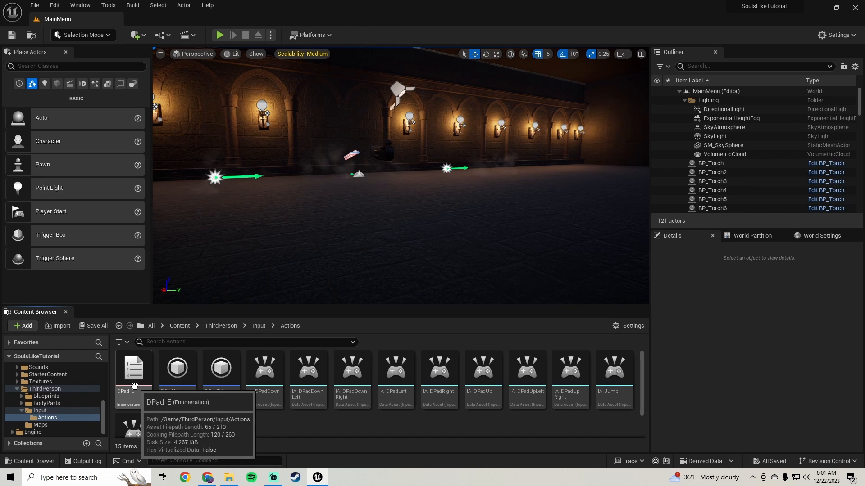
{"action": "mouse_move", "coordinate": [303, 386]}
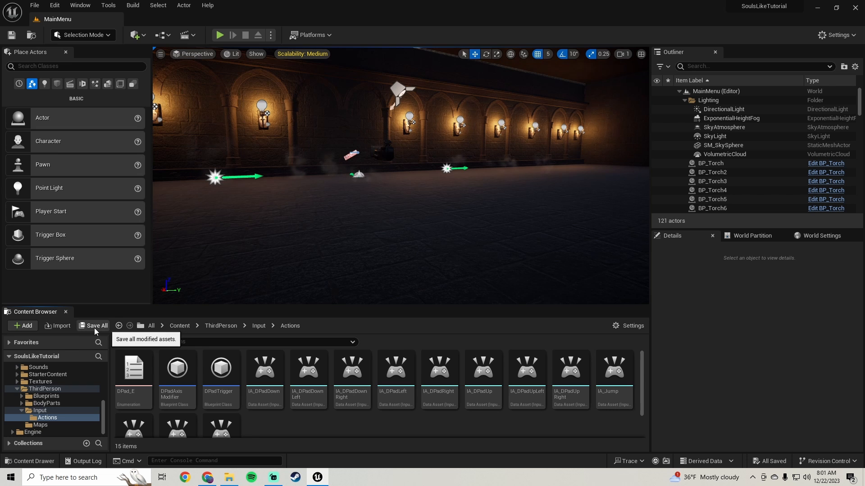
{"action": "mouse_move", "coordinate": [367, 217]}
{"action": "right_mouse_down"}
{"action": "mouse_move", "coordinate": [301, 234]}
{"action": "mouse_move", "coordinate": [363, 223]}
{"action": "mouse_move", "coordinate": [354, 223]}
{"action": "right_mouse_up"}
{"action": "key", "text": "w"}
{"action": "key", "text": "s"}
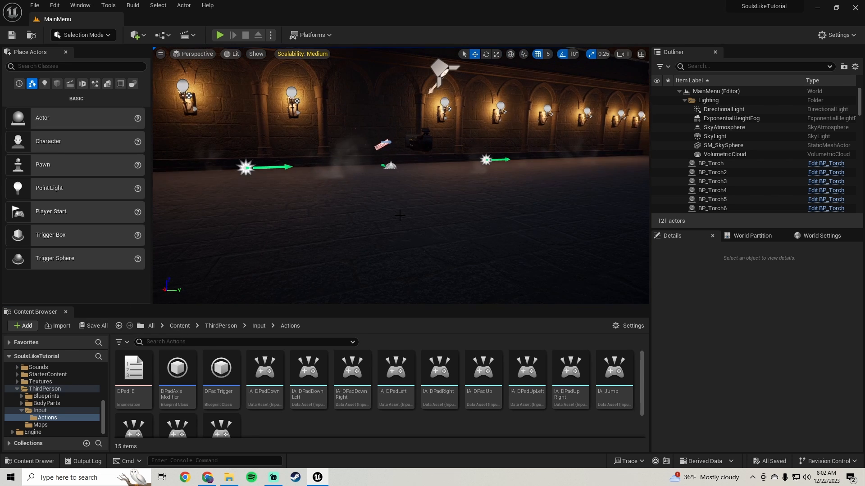